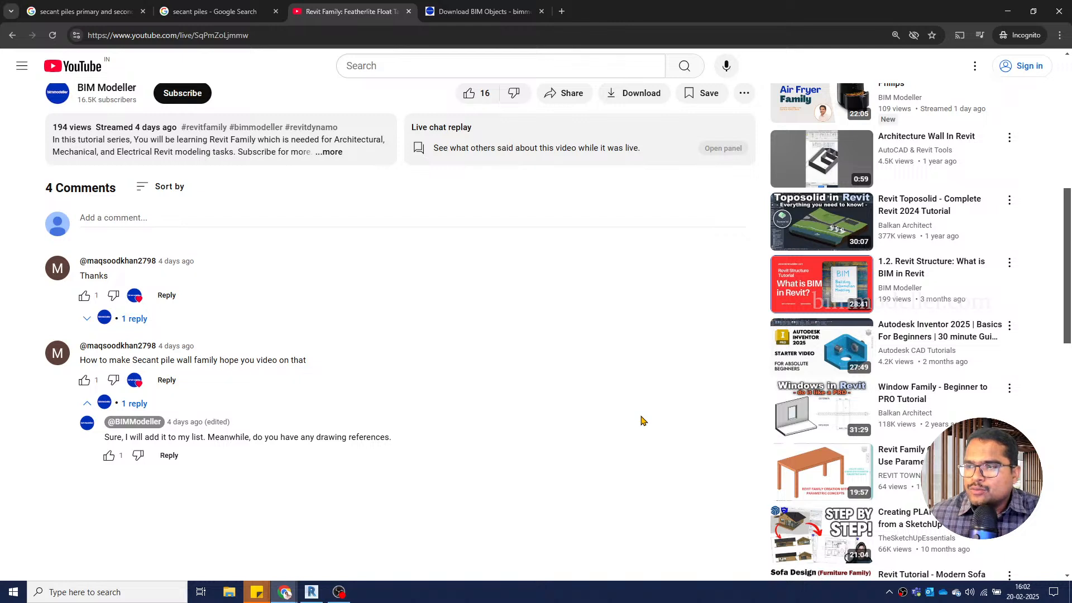
Read the viewer comments below the Featherlite Float Table video, including the request for a secant pile wall family
scroll(642, 420, up, 3)
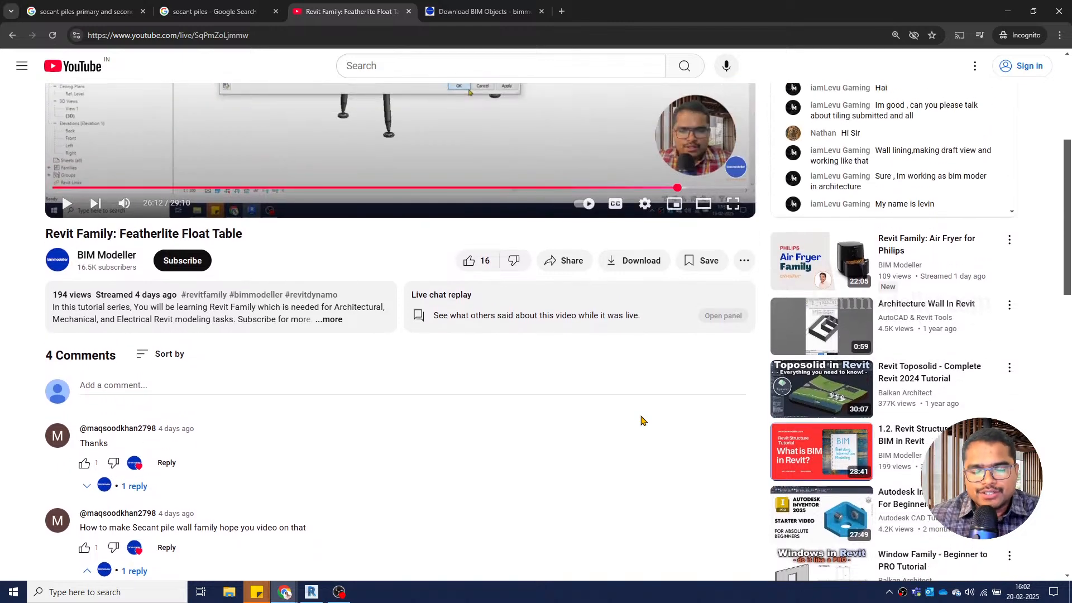
scroll(642, 420, down, 2)
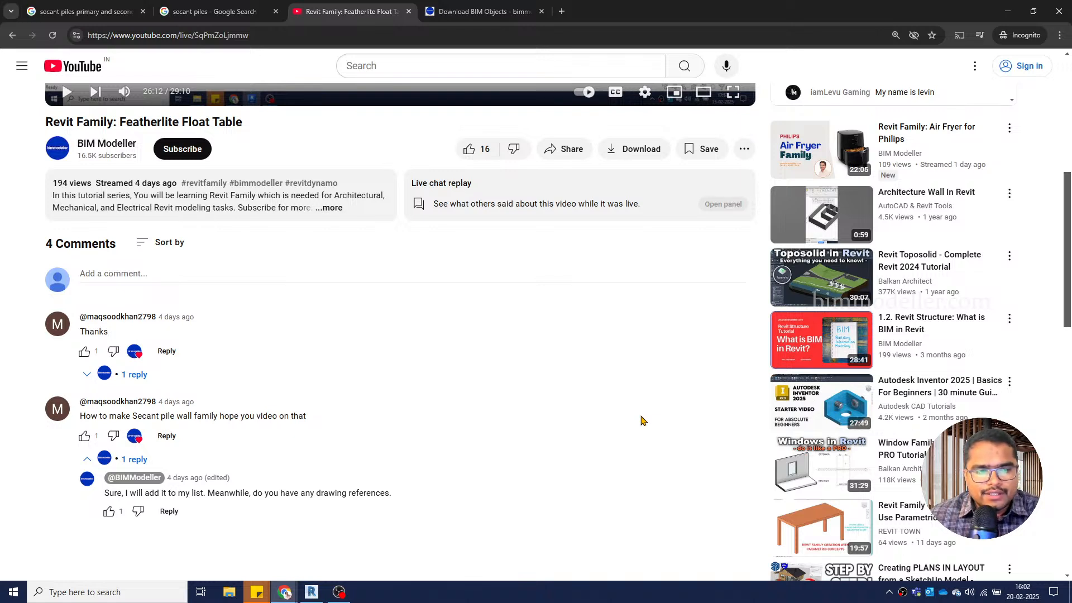
scroll(641, 420, down, 1)
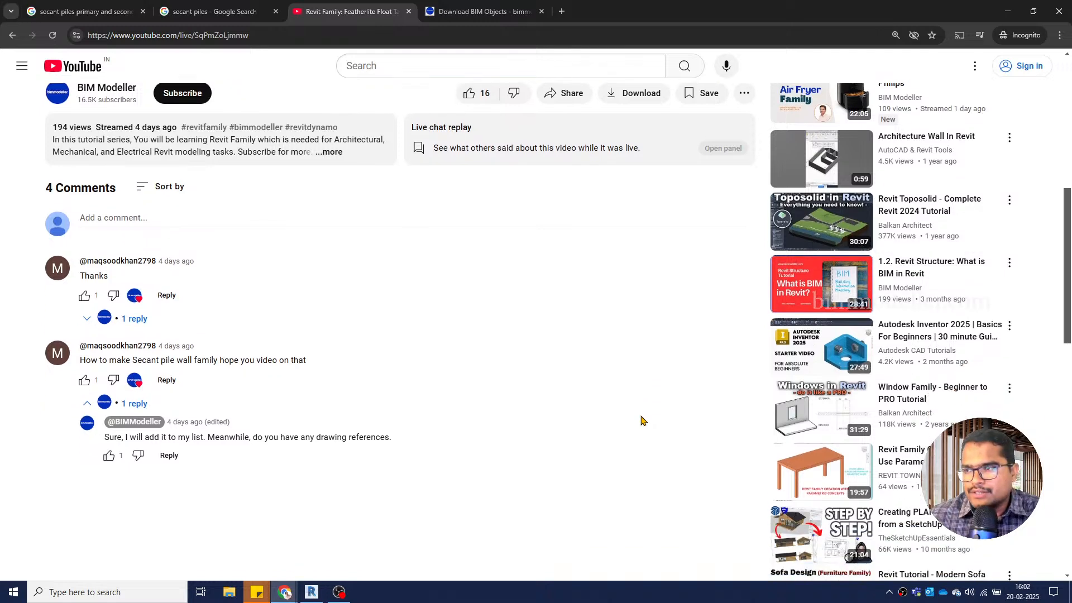
scroll(641, 420, up, 2)
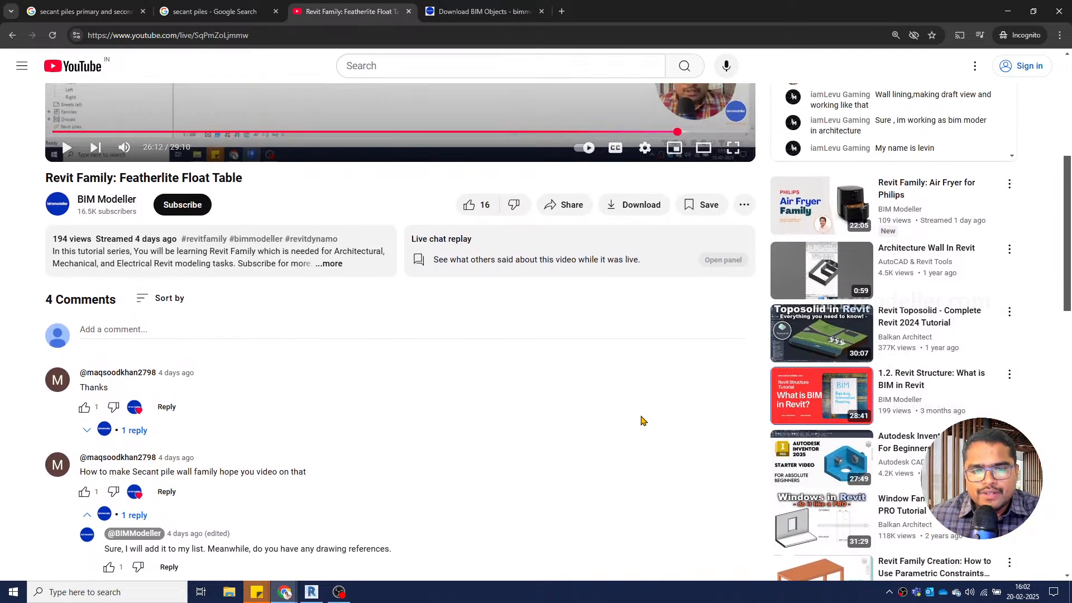
scroll(641, 421, down, 1)
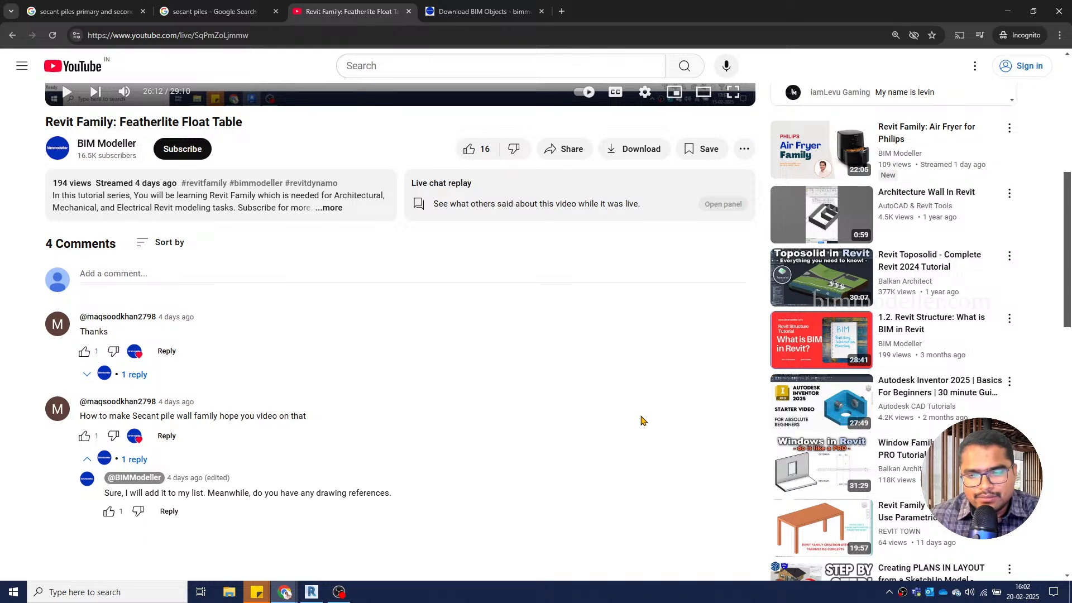
scroll(642, 421, down, 2)
scroll(641, 420, up, 2)
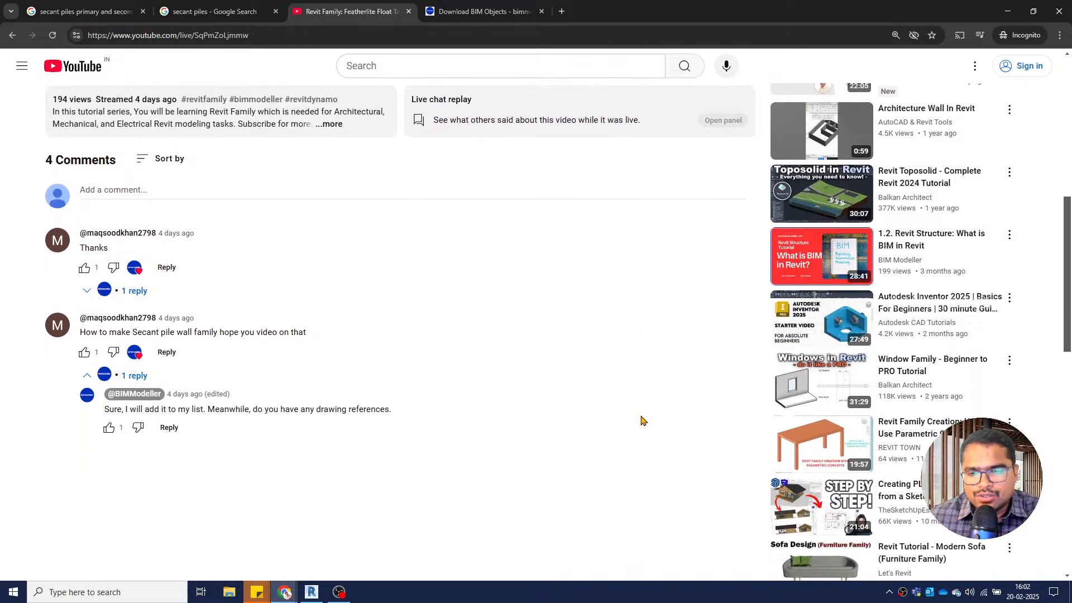
scroll(642, 420, up, 2)
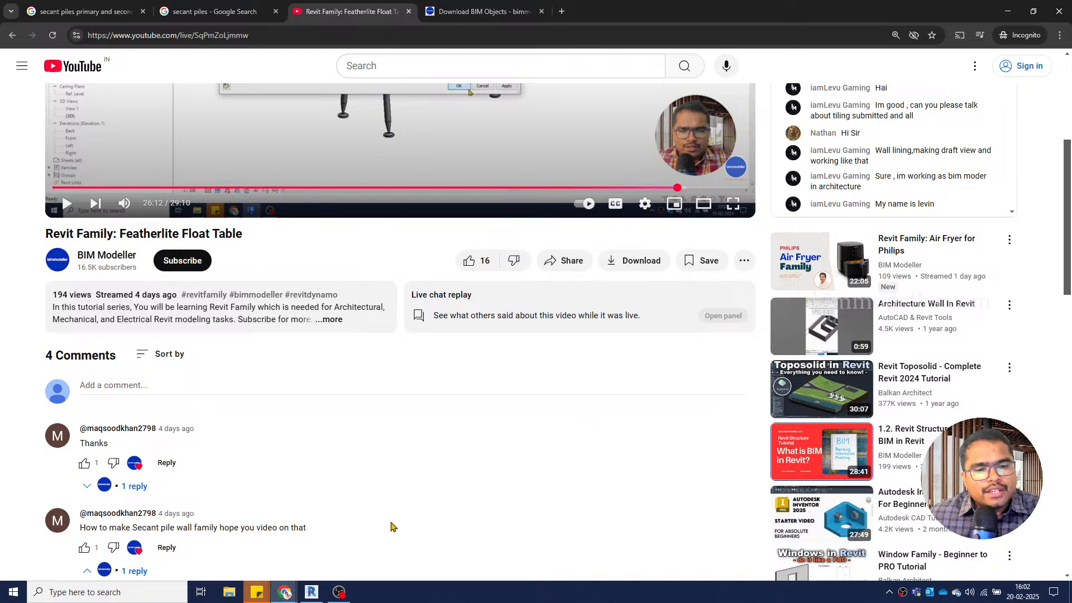
Browse the downloadable BIM objects on the bimmodeller.com downloads page
click(455, 16)
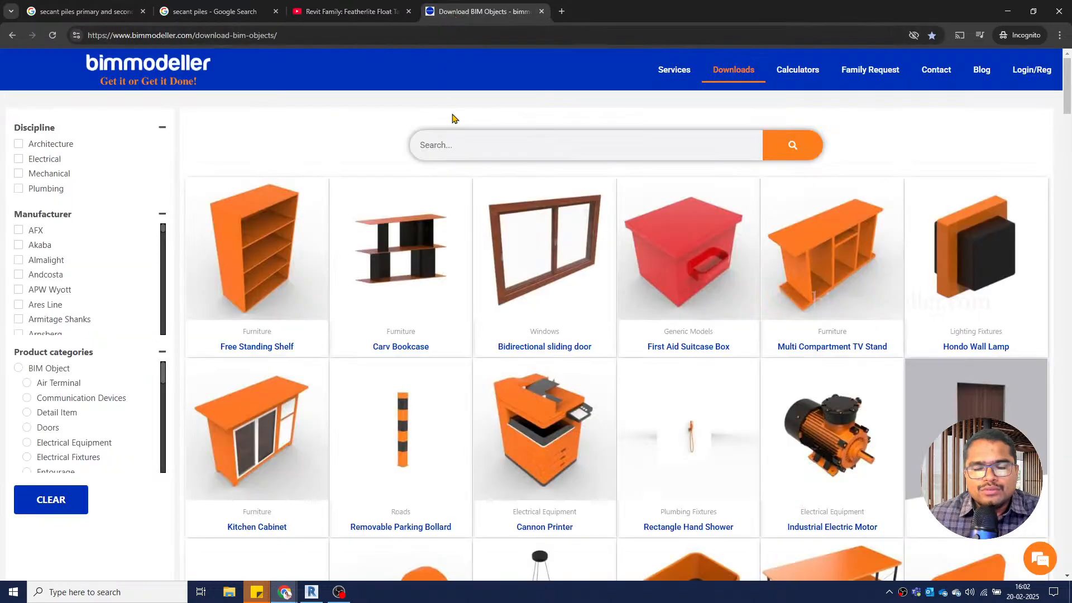
scroll(478, 281, down, 4)
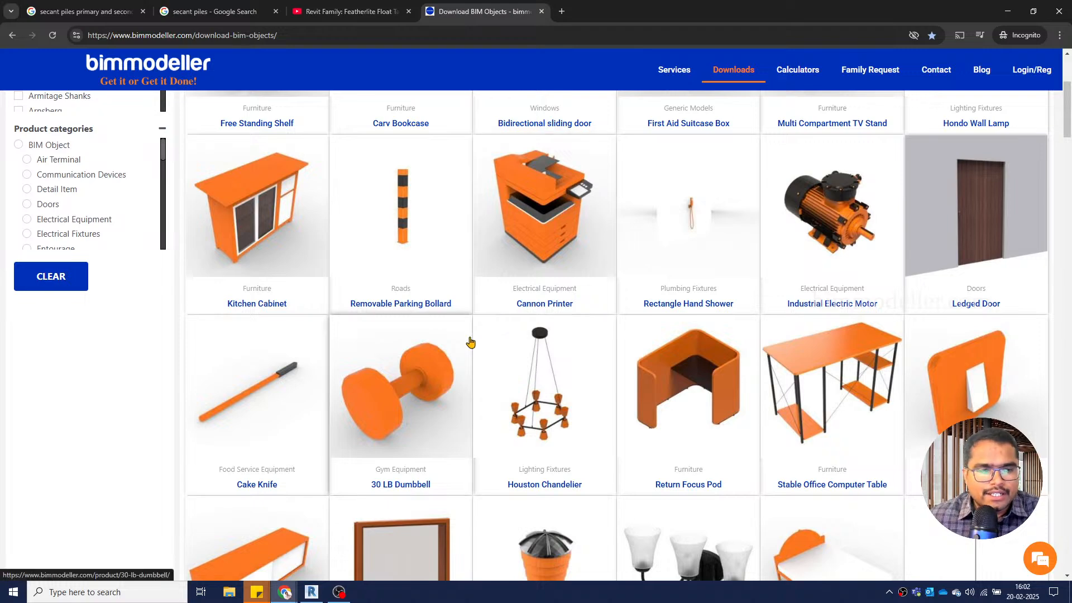
scroll(469, 342, down, 7)
scroll(470, 342, up, 10)
scroll(471, 343, up, 1)
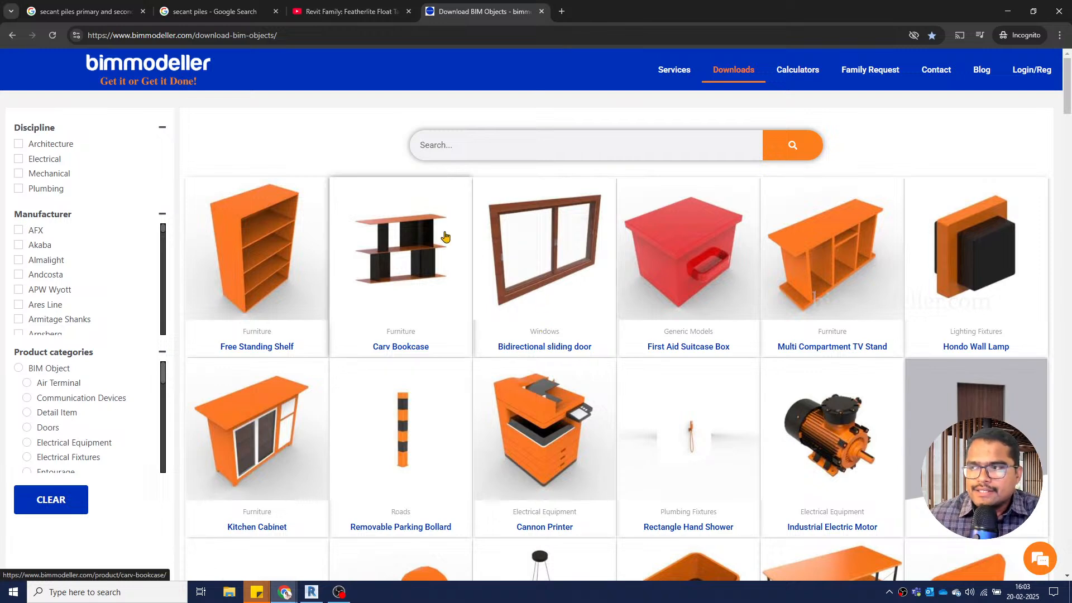
Examine the secant piles image results, viewing the Morris-Shea circular shaft and the rail system diagram of primary and secondary piles
click(221, 16)
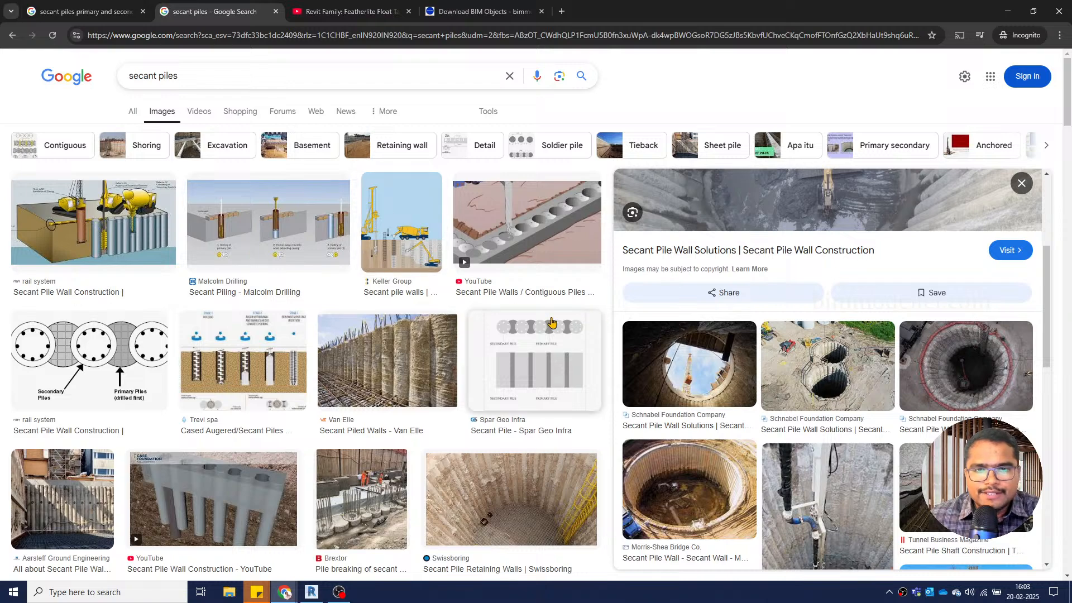
scroll(552, 322, down, 2)
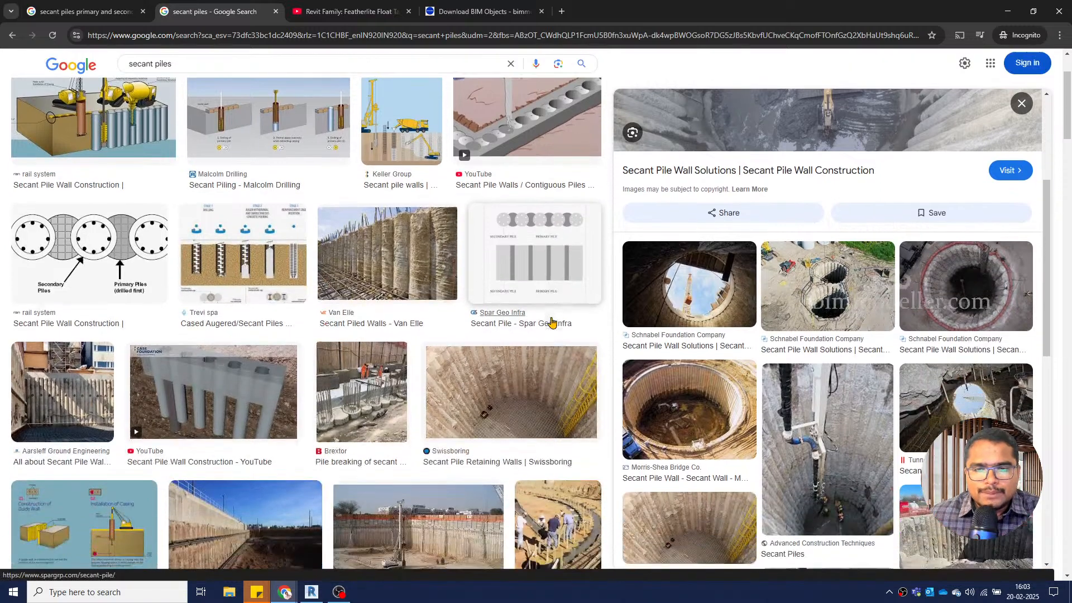
scroll(552, 322, up, 2)
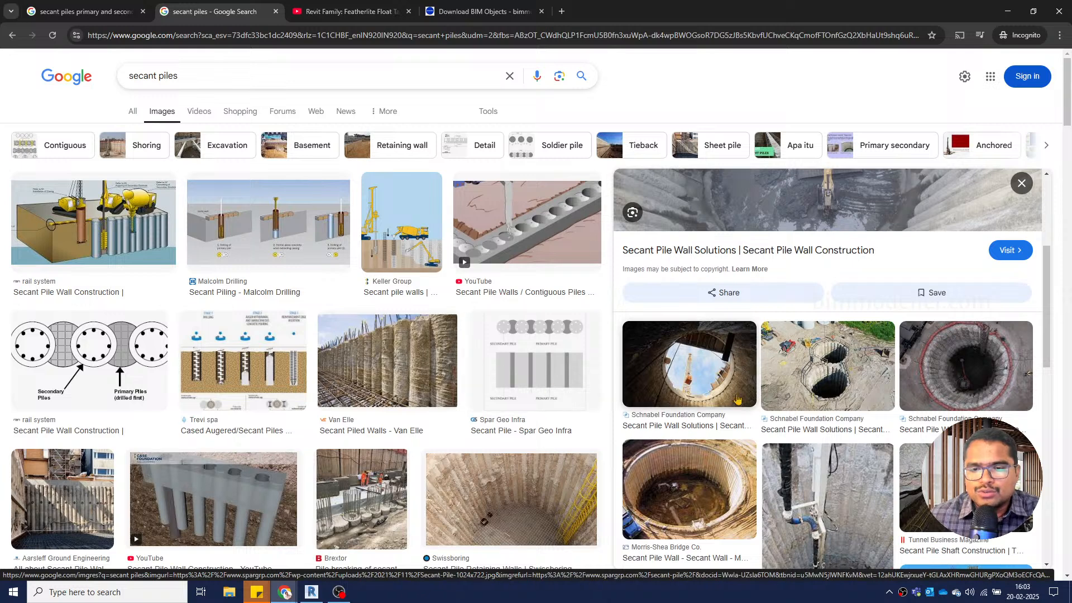
scroll(698, 379, down, 2)
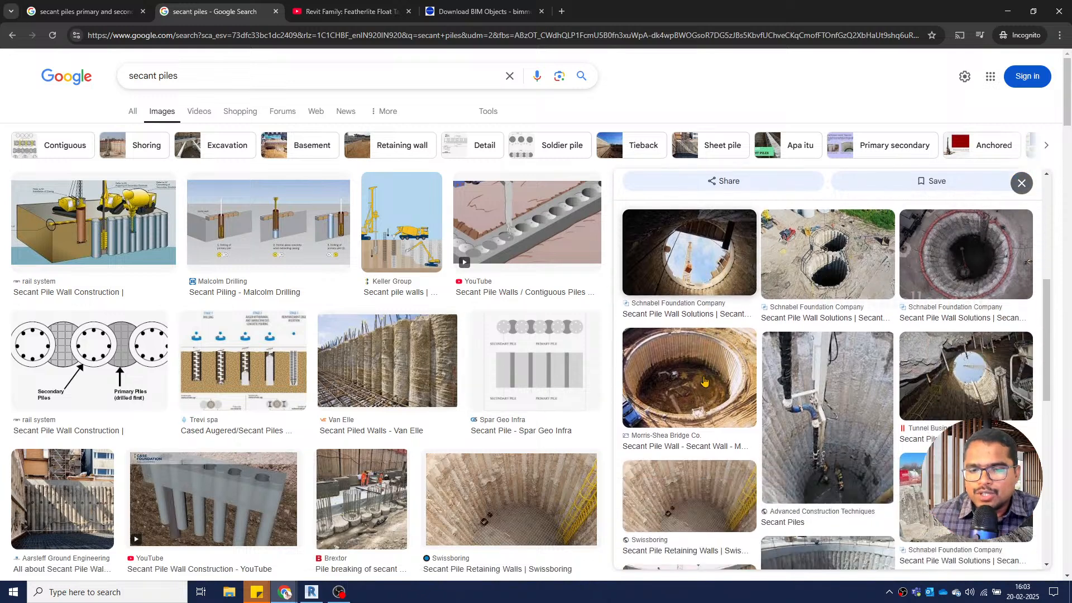
click(705, 381)
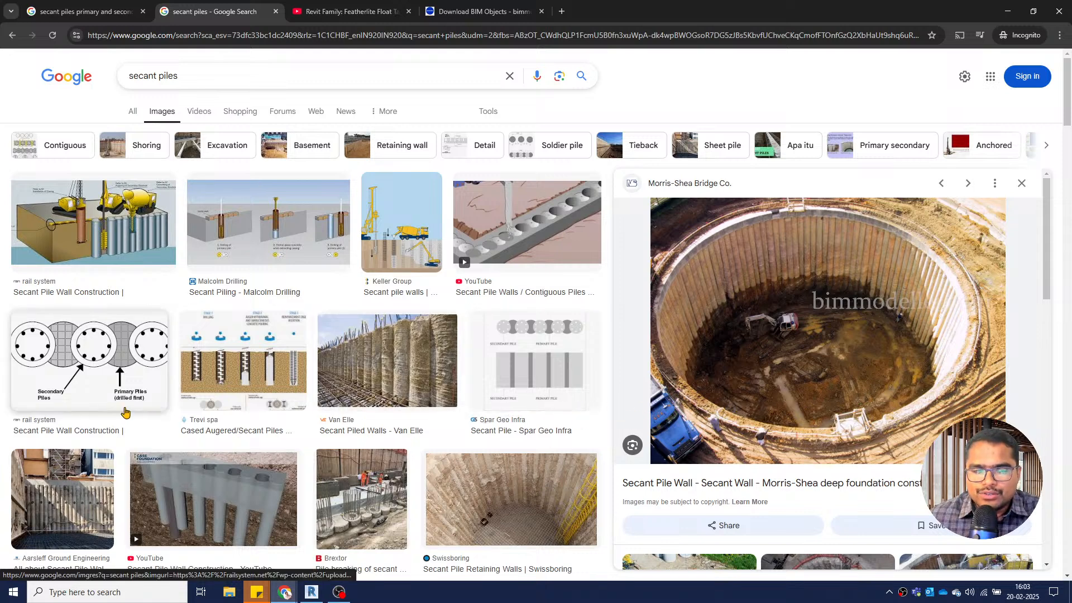
click(88, 395)
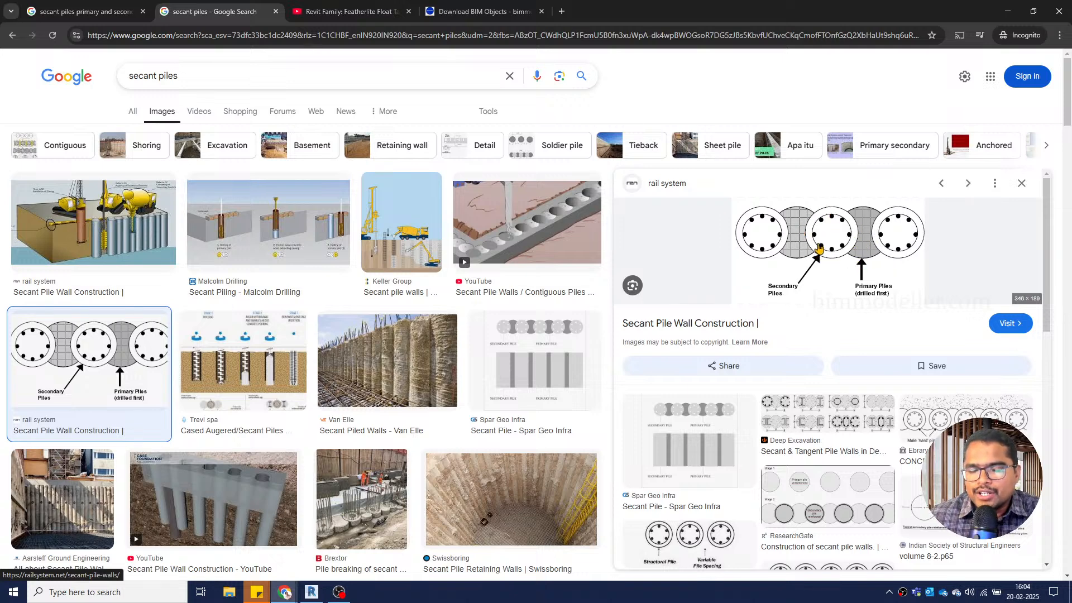
Examine the secant pile wall construction illustration, the guide wall image and the Case Foundation wall image for the pile arrangement
click(158, 252)
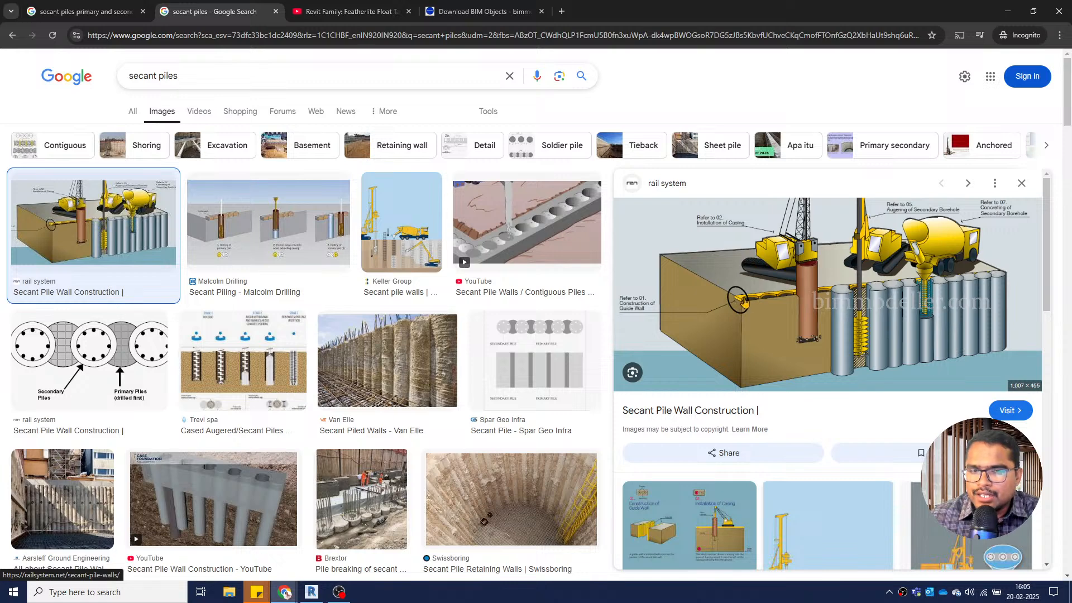
click(547, 236)
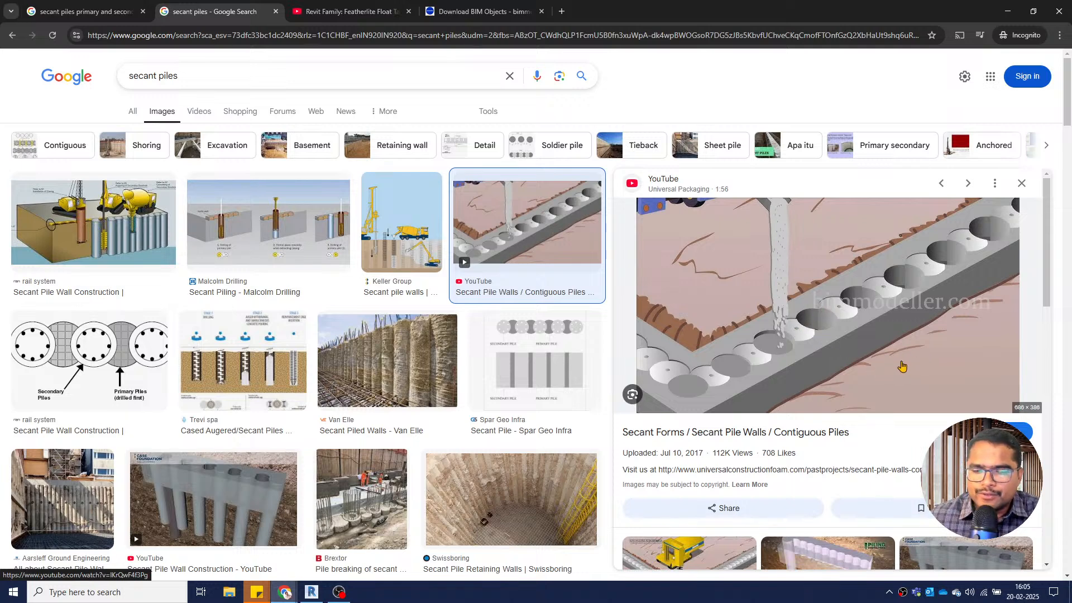
scroll(871, 358, down, 3)
scroll(859, 356, down, 2)
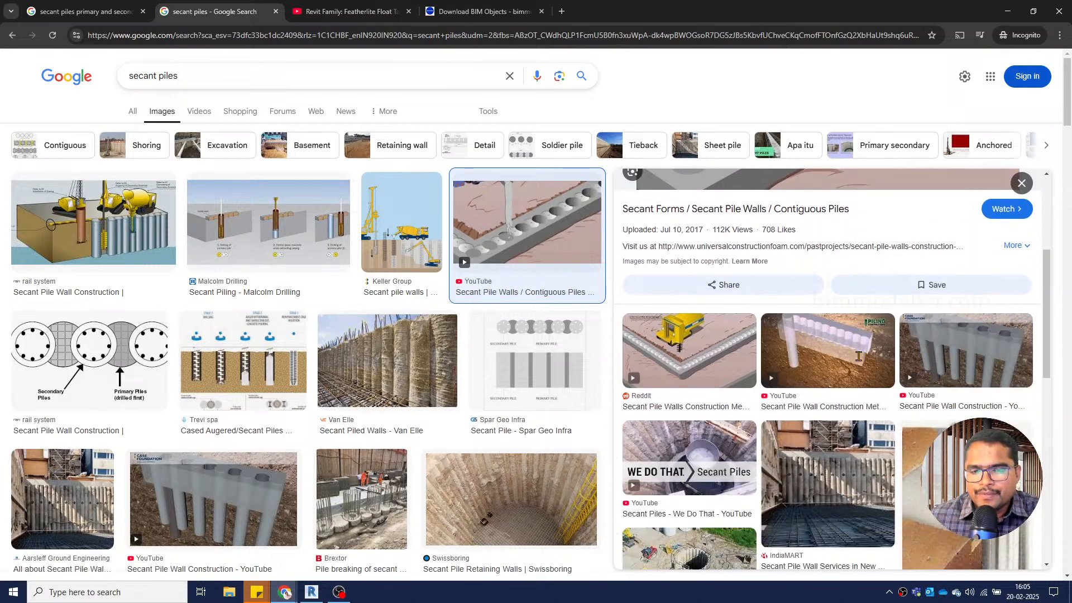
click(829, 310)
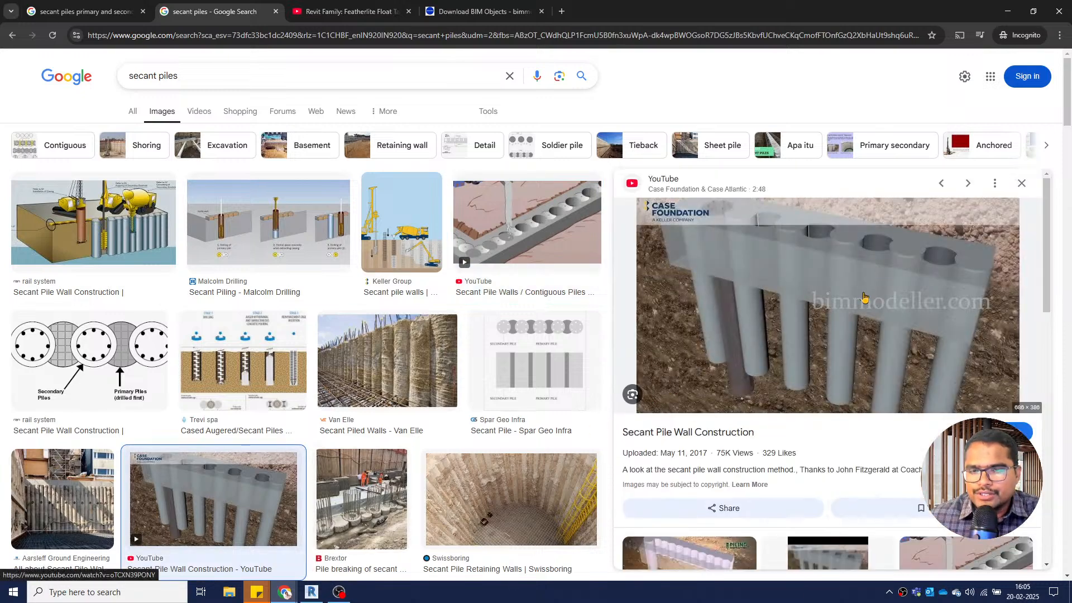
scroll(497, 380, down, 1)
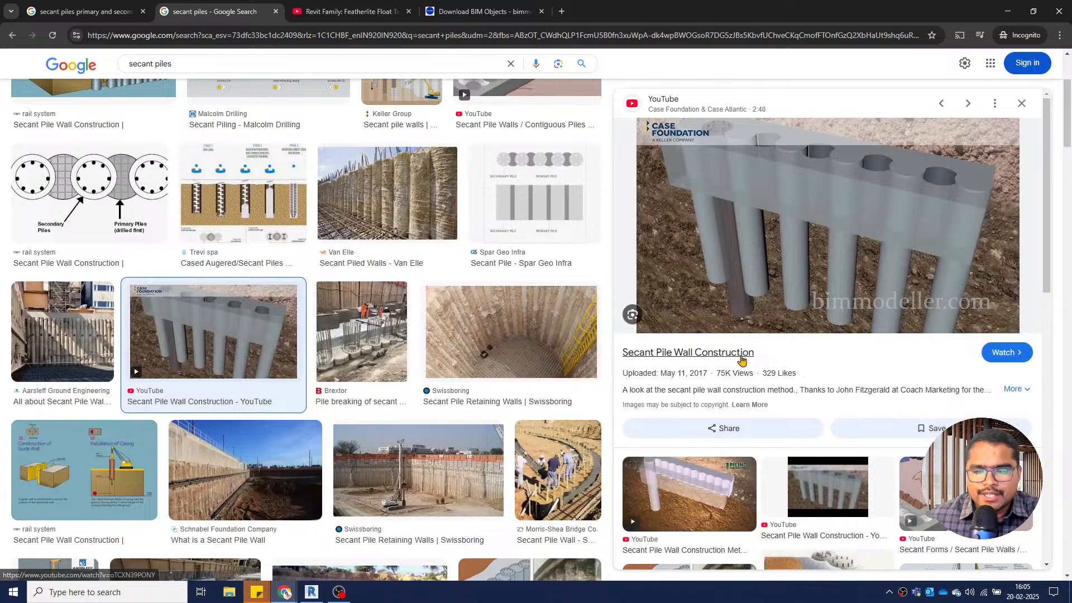
scroll(435, 405, up, 2)
scroll(437, 408, up, 1)
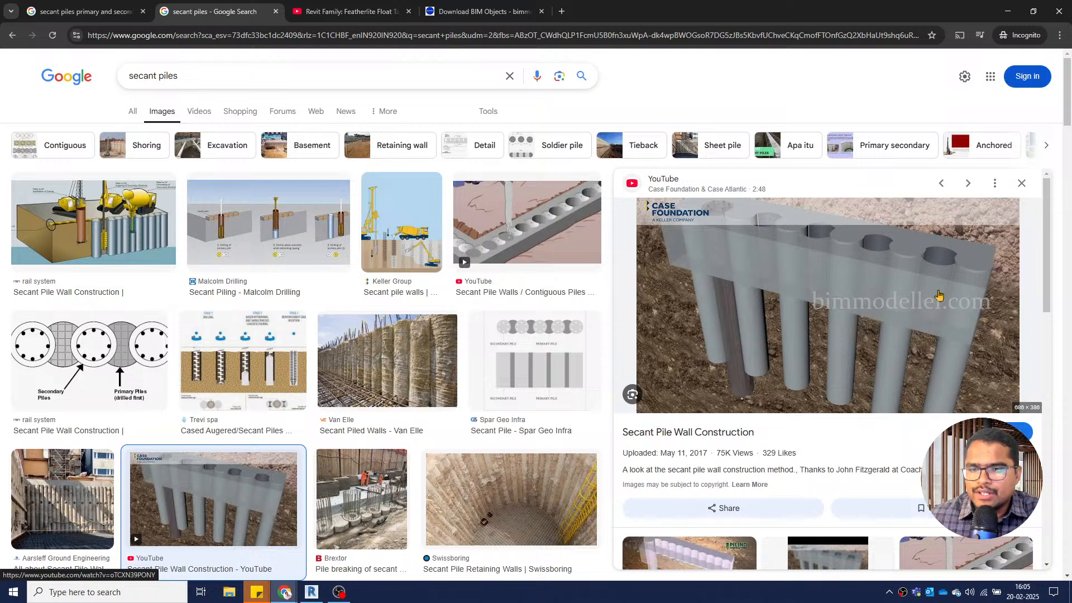
Switch to Revit and create a new family from the Metric Structural Foundation.rft template
click(1008, 11)
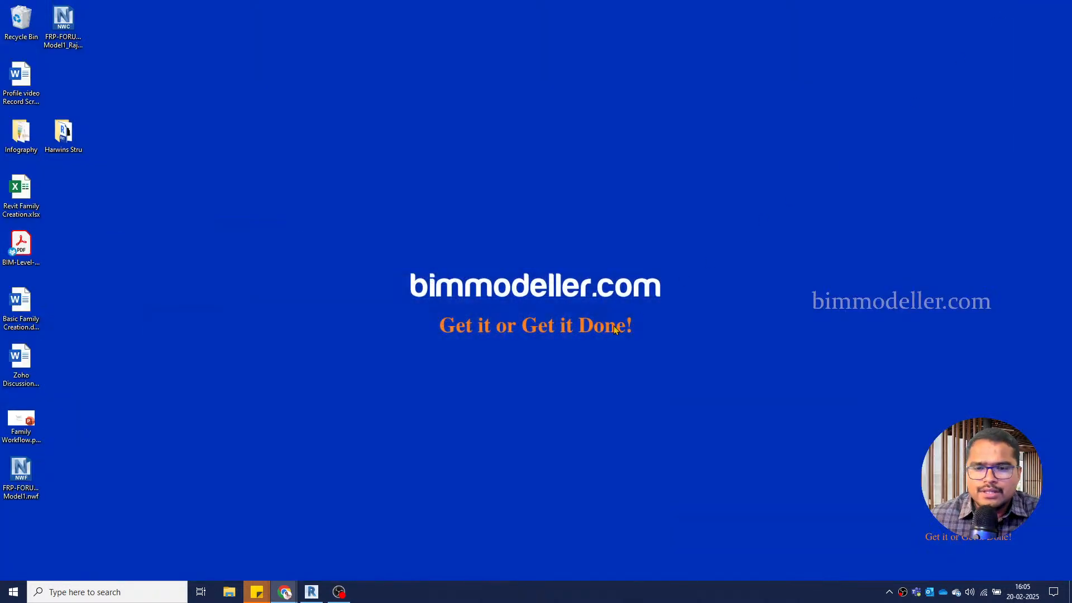
click(311, 592)
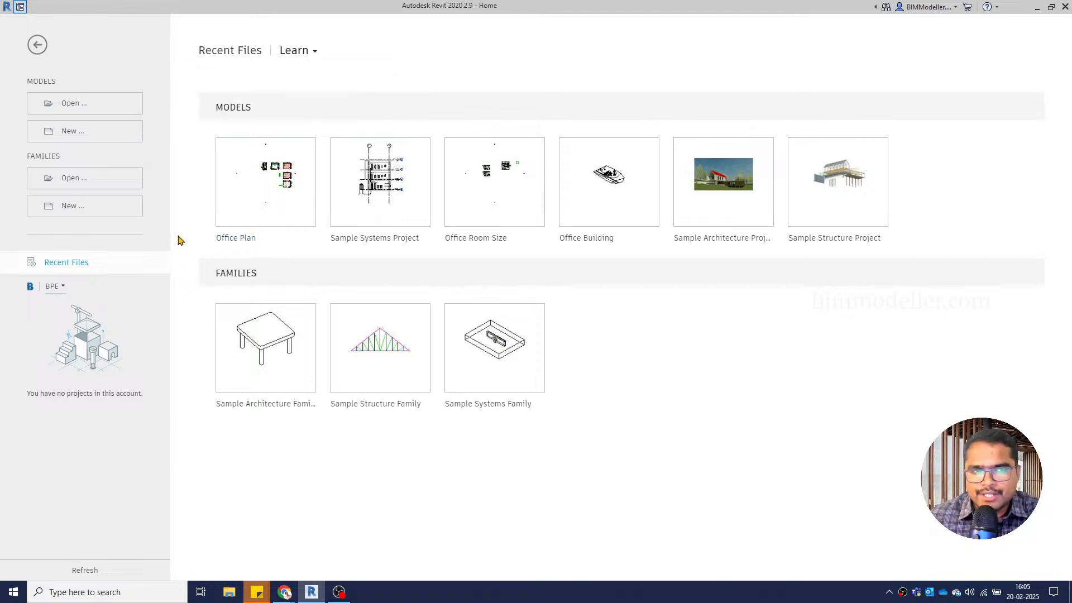
click(123, 218)
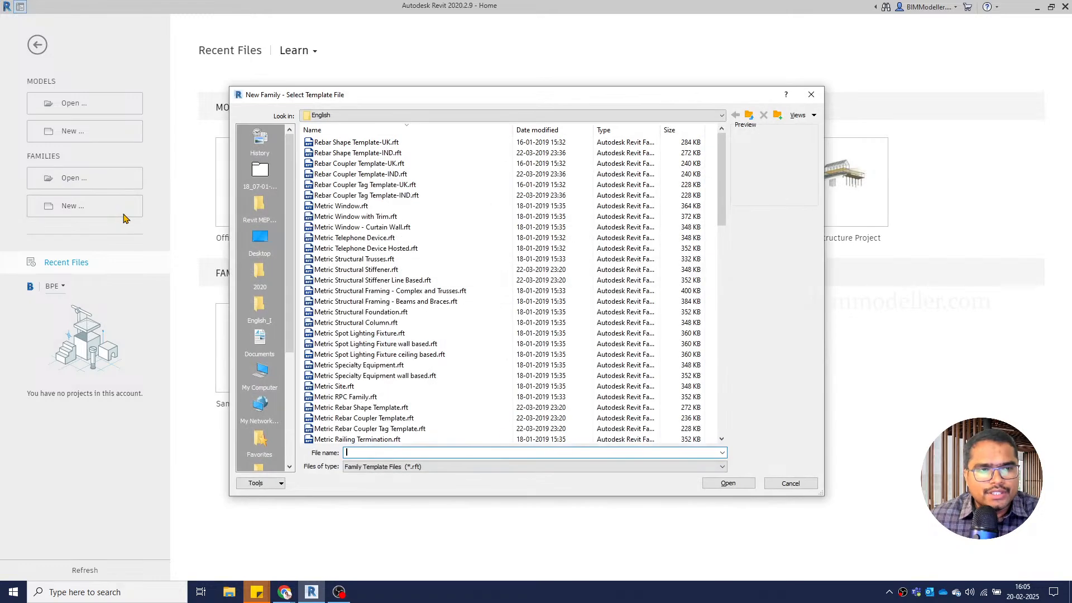
click(412, 302)
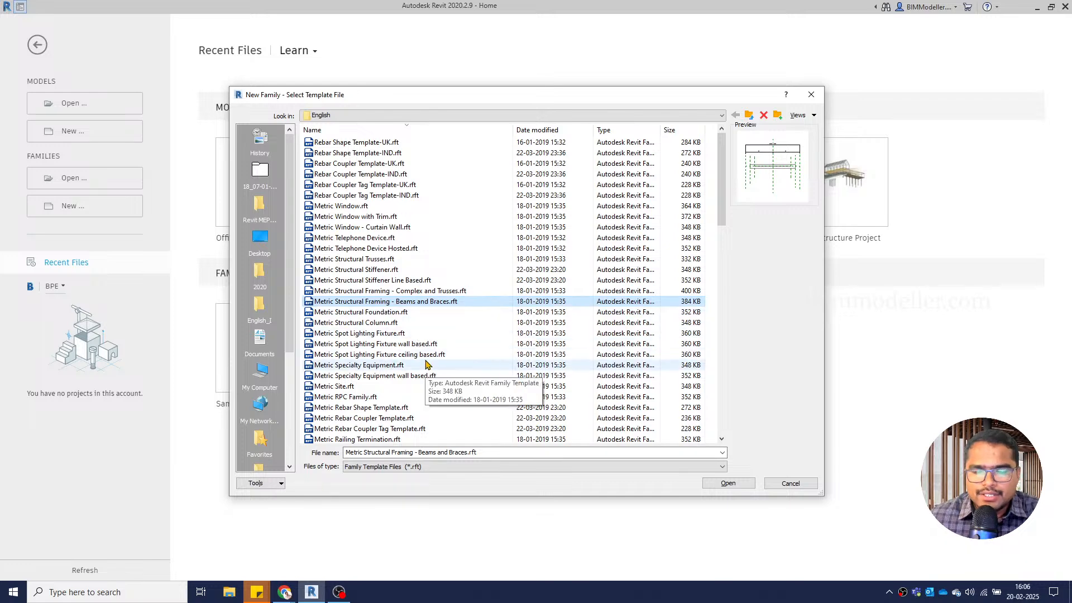
scroll(418, 368, down, 3)
scroll(402, 346, up, 3)
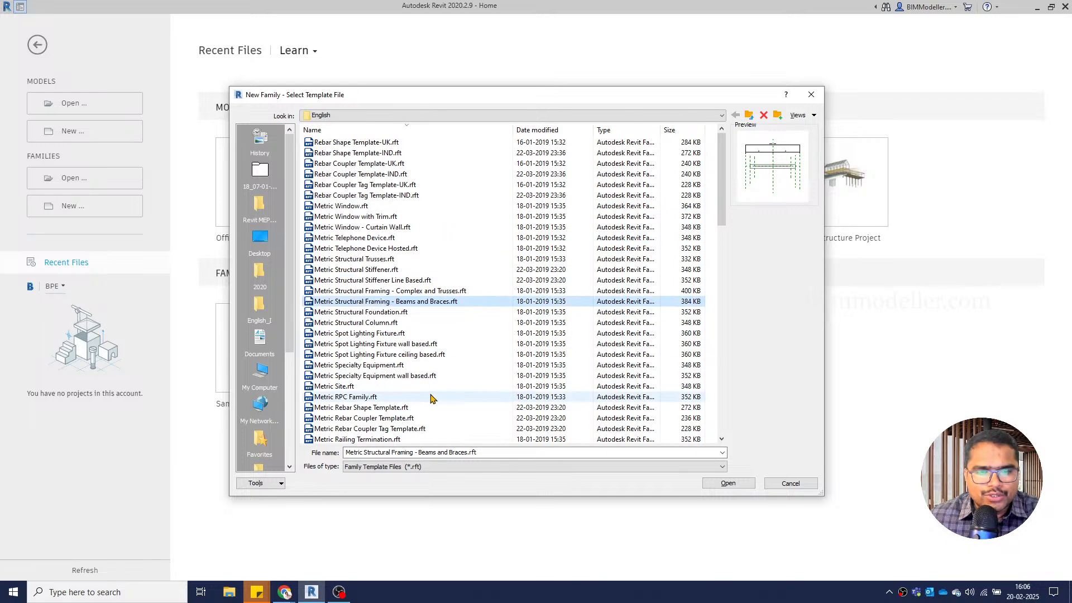
click(354, 314)
click(728, 483)
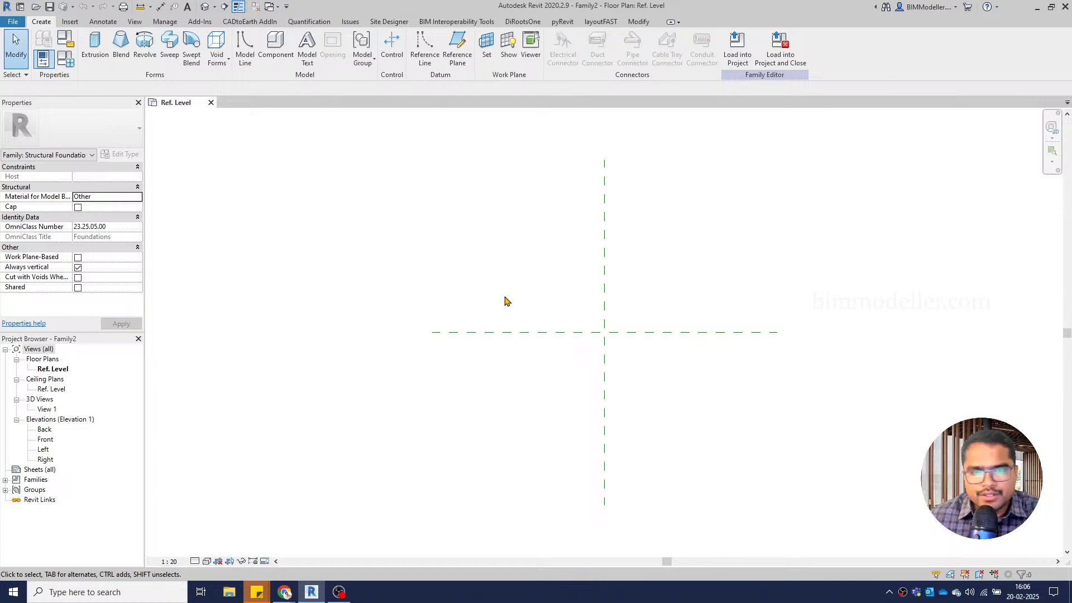
Check the family category settings, keeping Structural Foundations, and set the Material for Model Behavior to Concrete
middle_drag(607, 391, 582, 380)
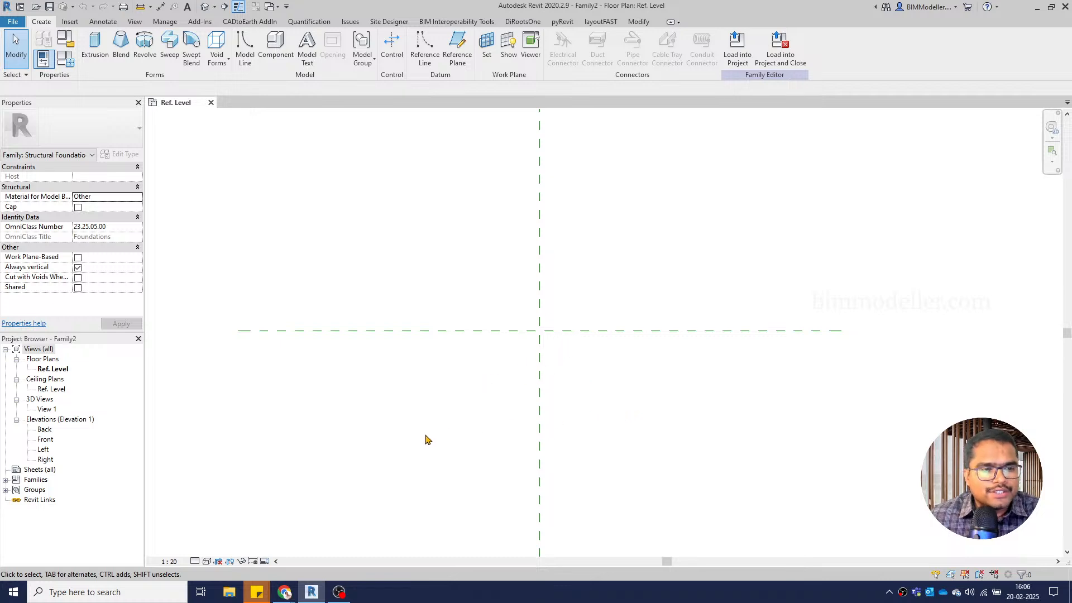
click(44, 58)
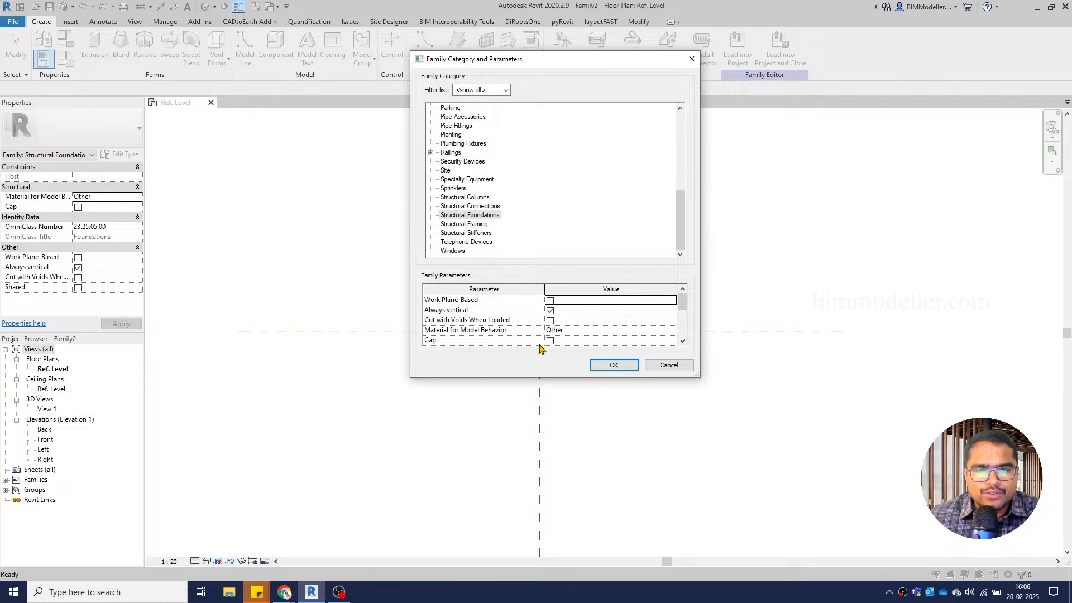
key(Return)
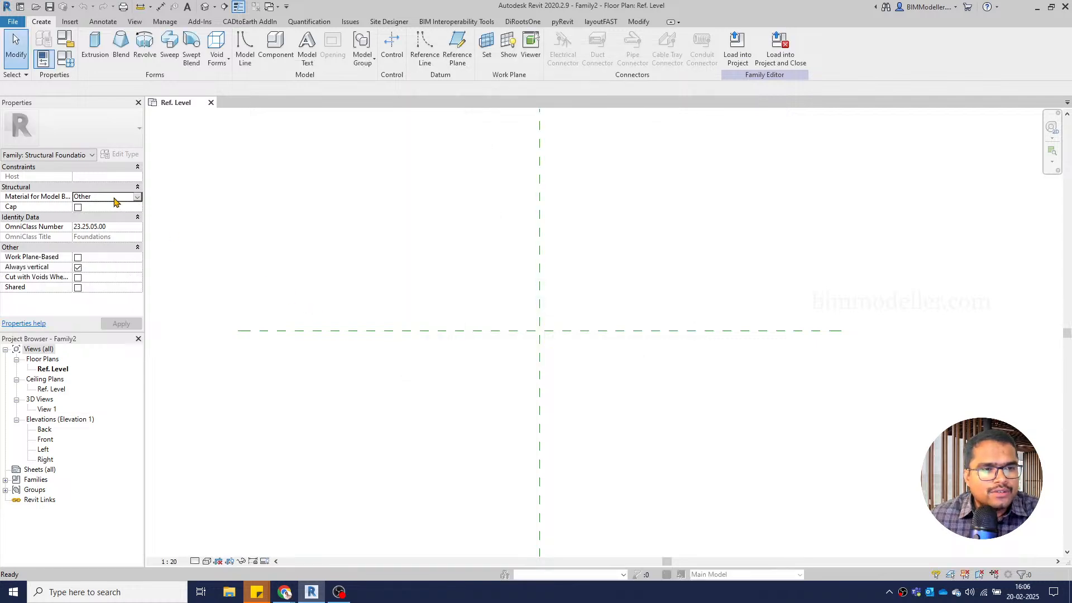
click(116, 197)
click(138, 197)
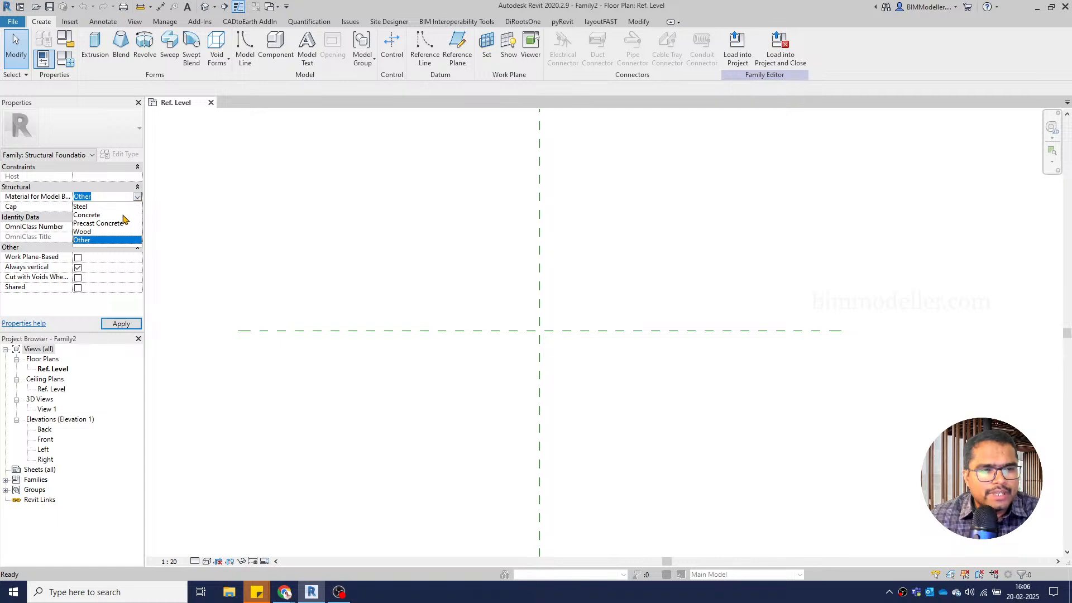
click(99, 219)
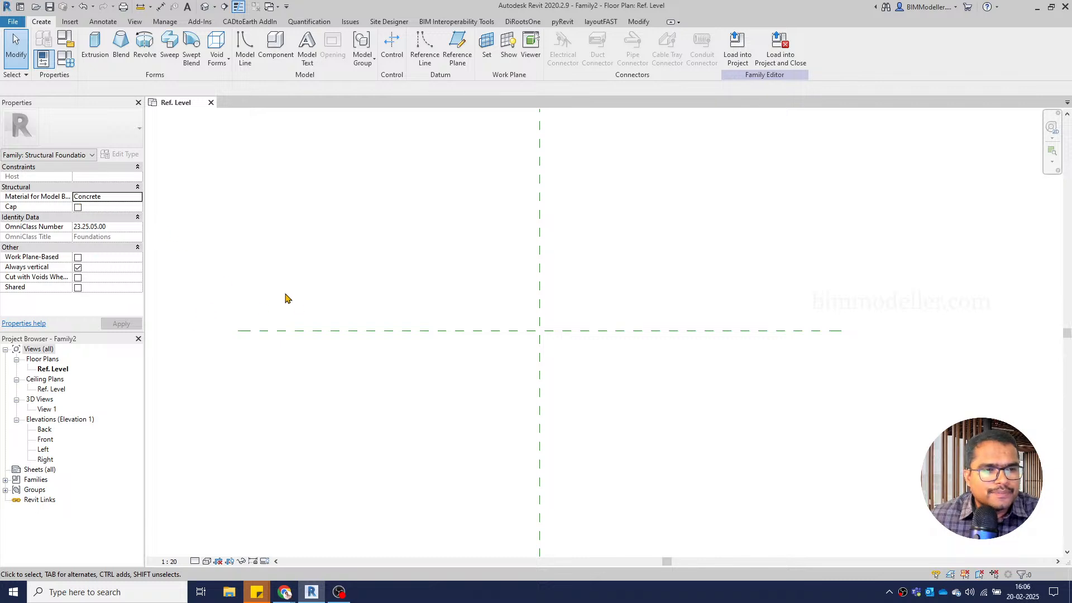
Set the family's OmniClass Number to 23.25.05.11.14.14, Concrete-Filled Steel Driven Piles, under Foundation Piles
click(134, 229)
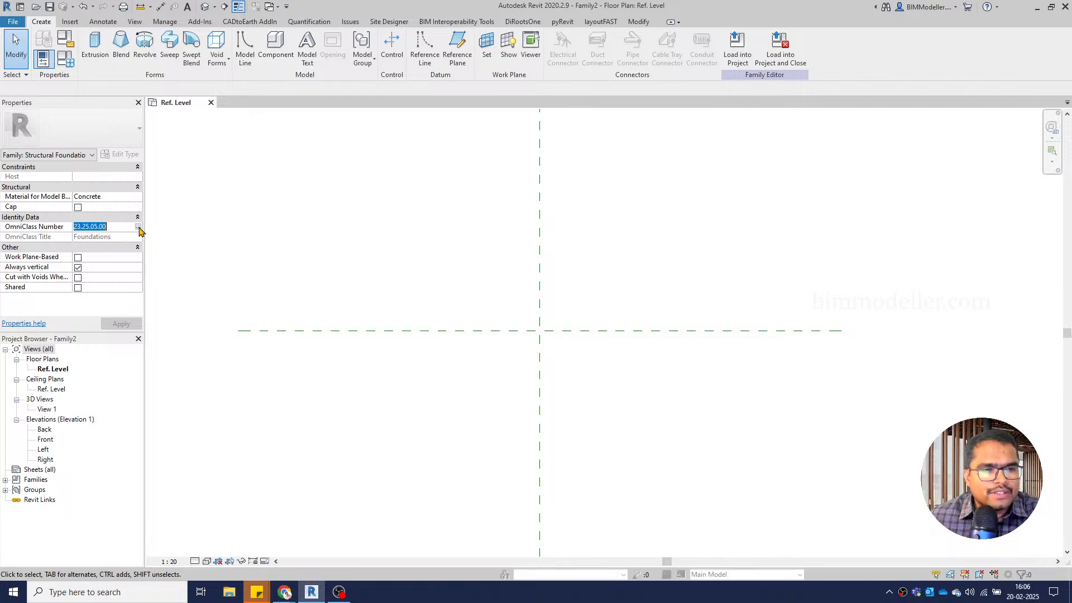
click(138, 226)
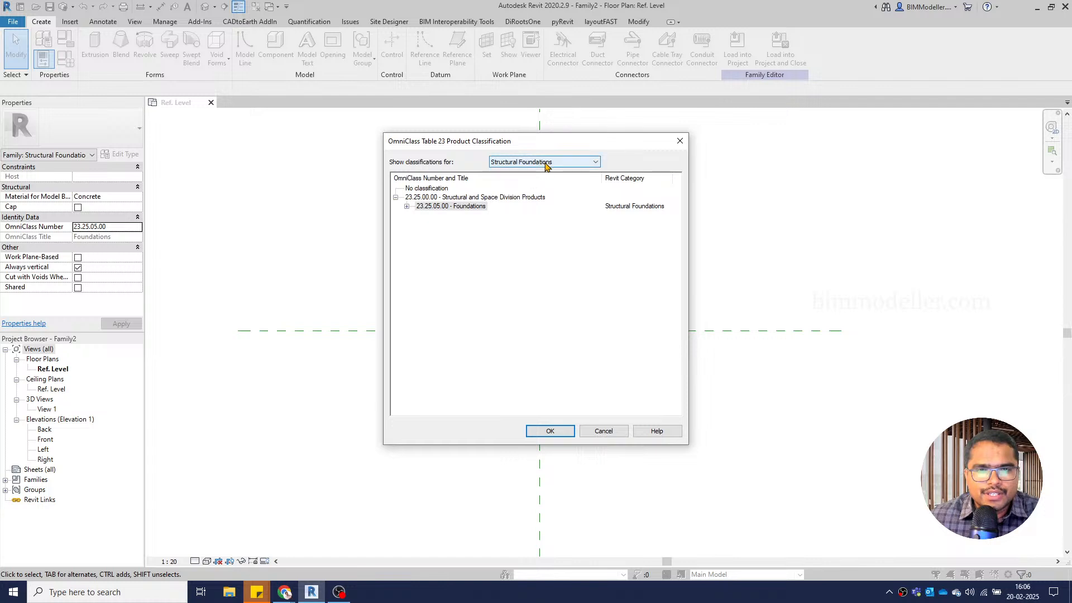
click(410, 208)
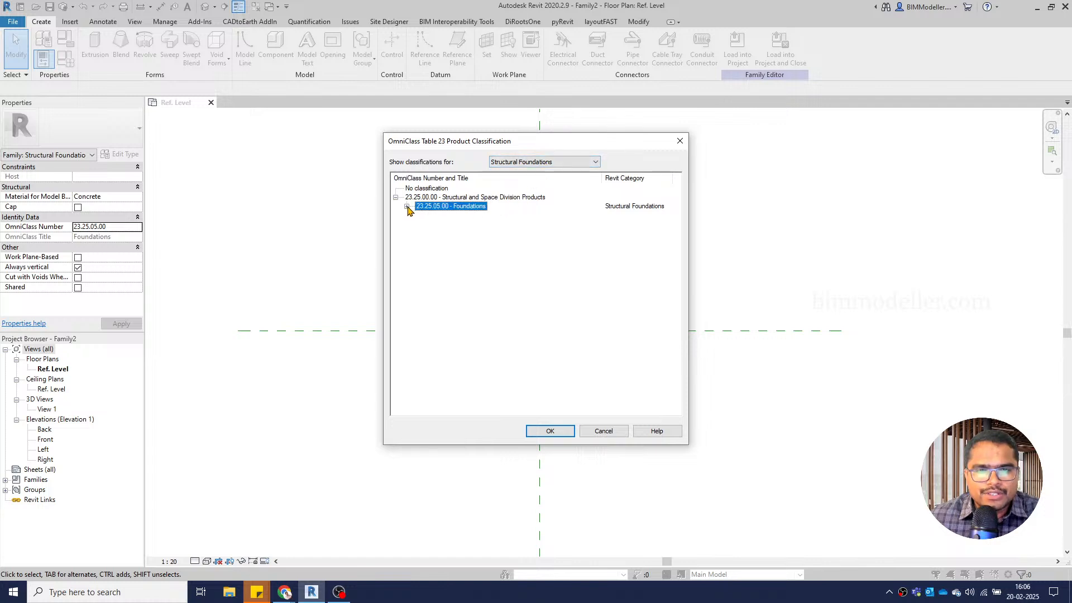
click(407, 206)
click(417, 215)
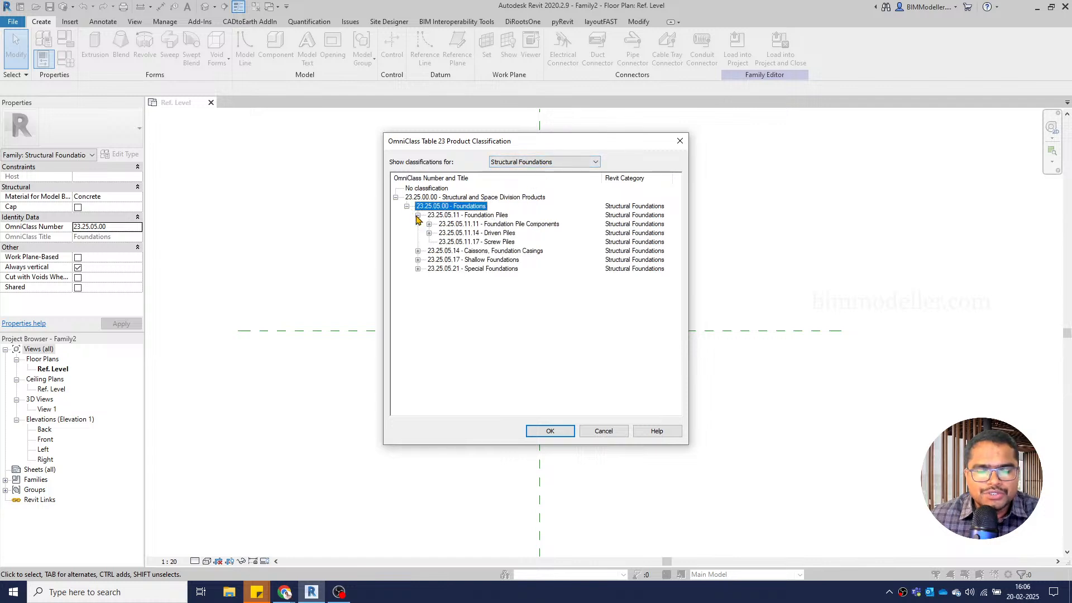
click(453, 235)
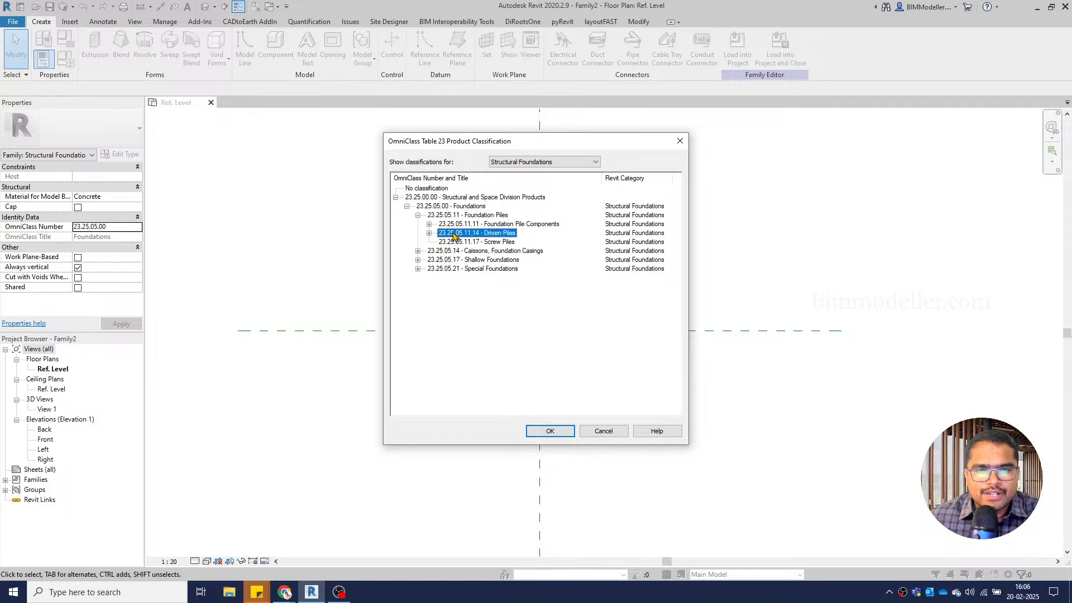
click(429, 233)
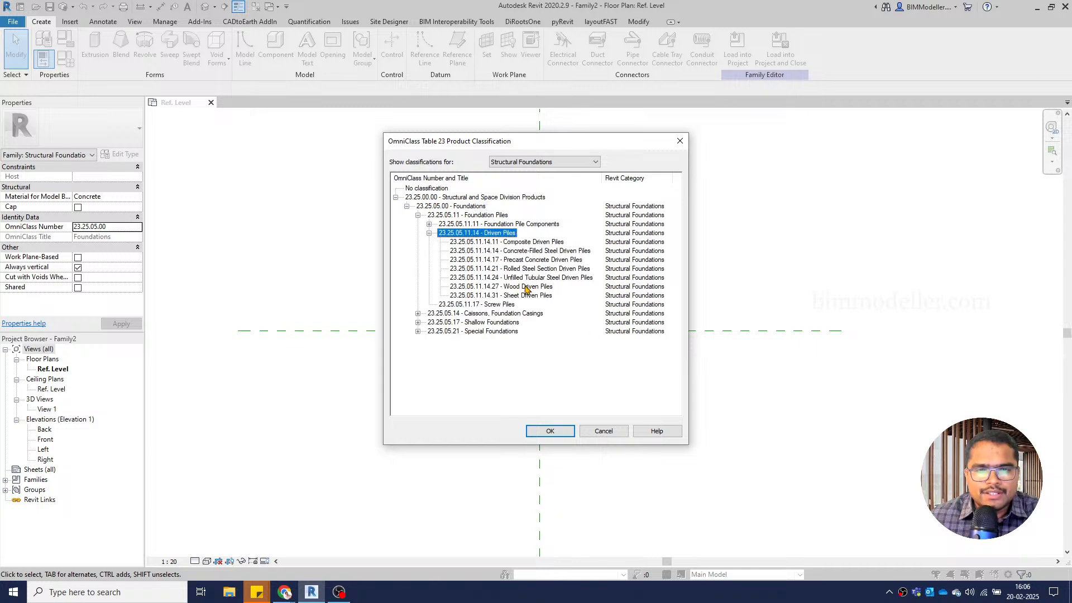
click(517, 252)
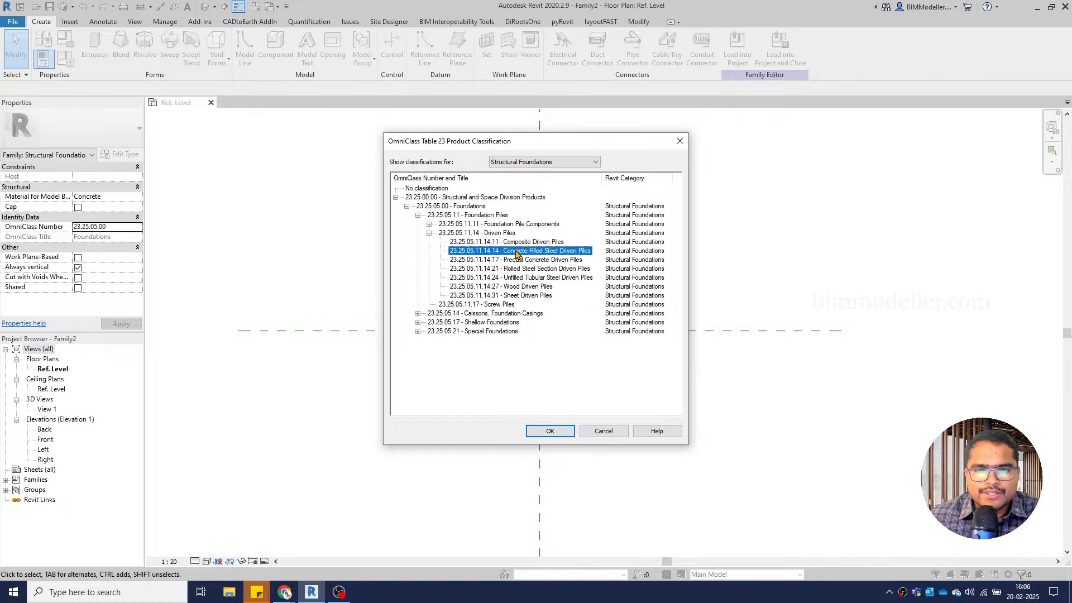
click(549, 432)
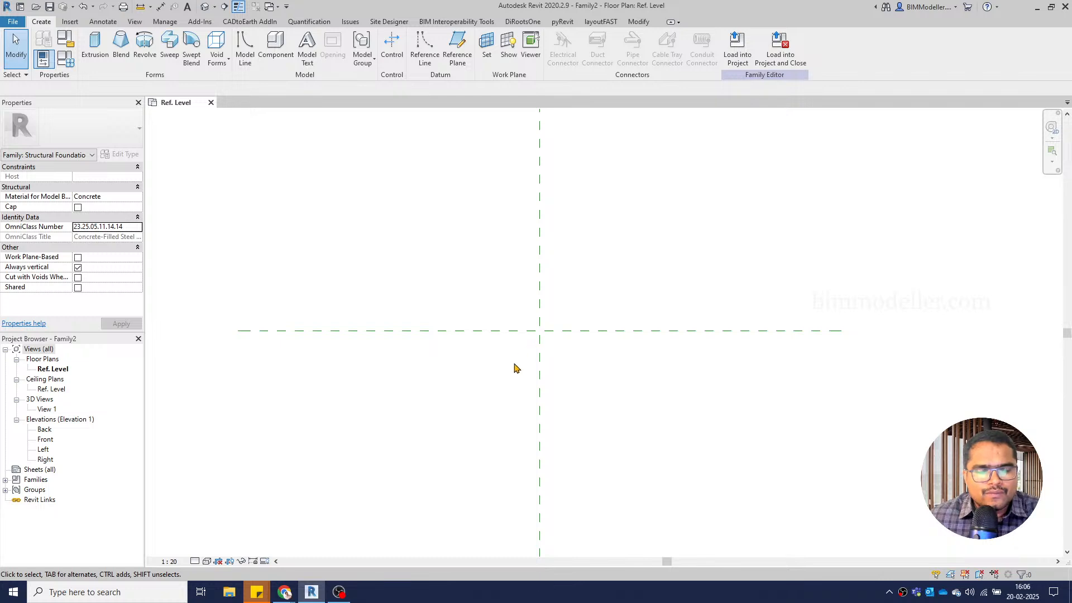
In the Front elevation, draw a horizontal reference plane about 2926 mm below Ref. Level and make its temporary dimension permanent
double_click(47, 440)
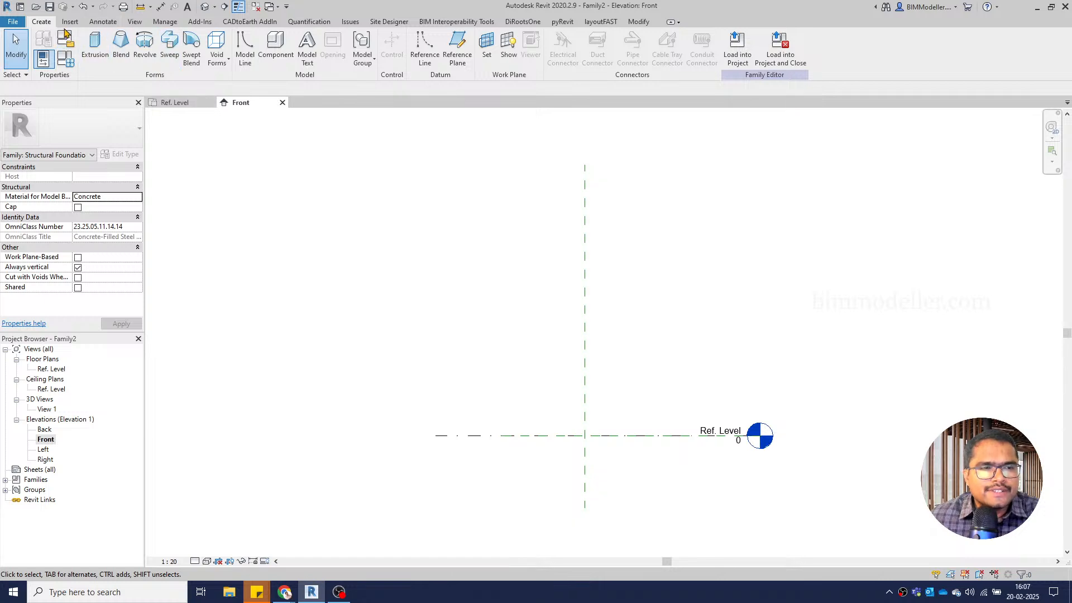
click(449, 64)
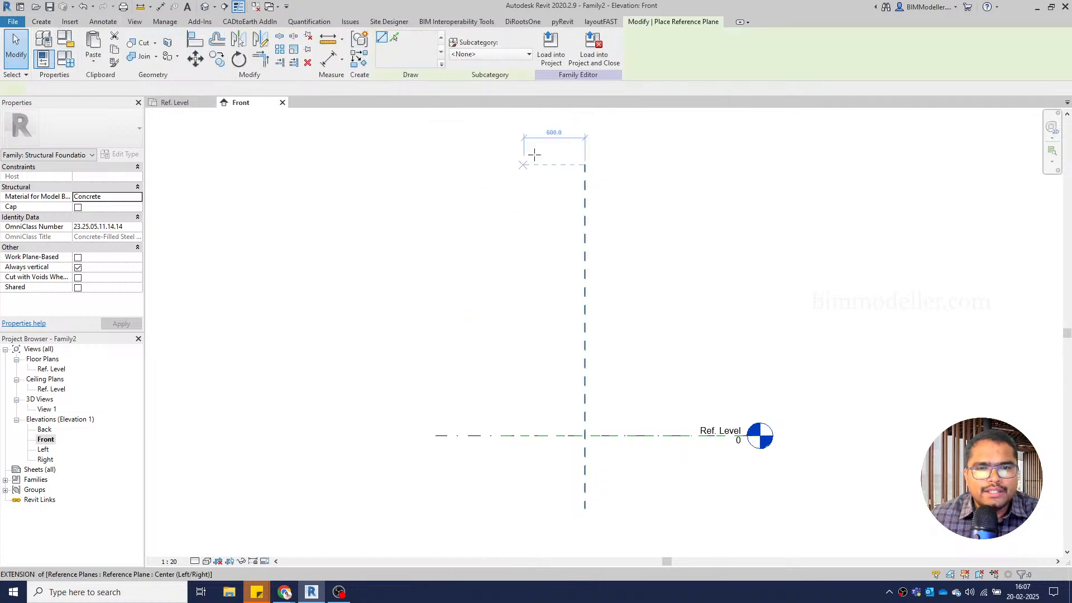
scroll(558, 140, down, 3)
scroll(541, 347, up, 2)
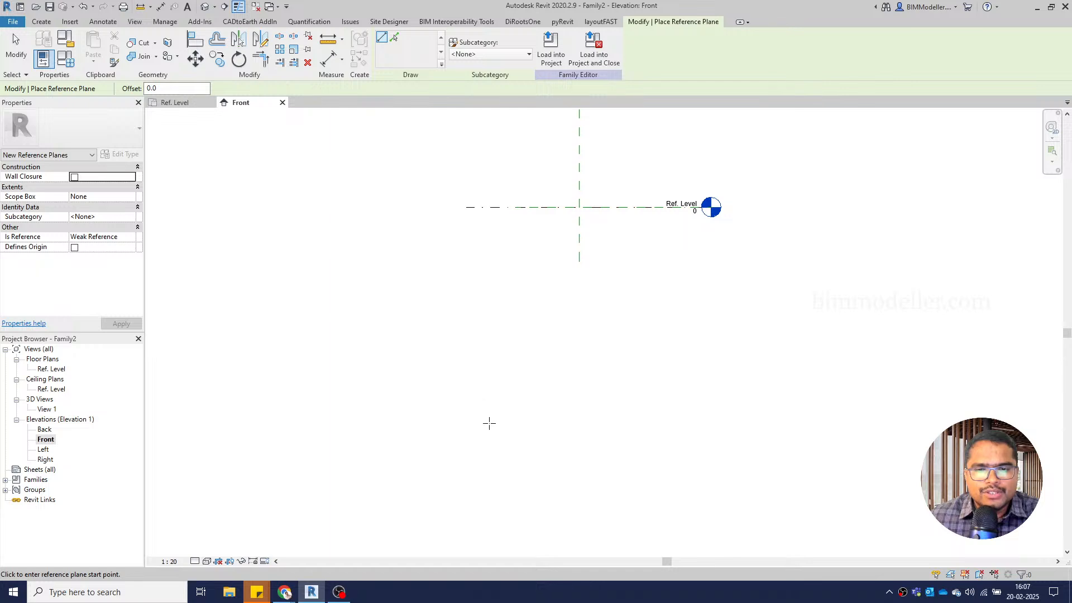
click(472, 432)
click(703, 433)
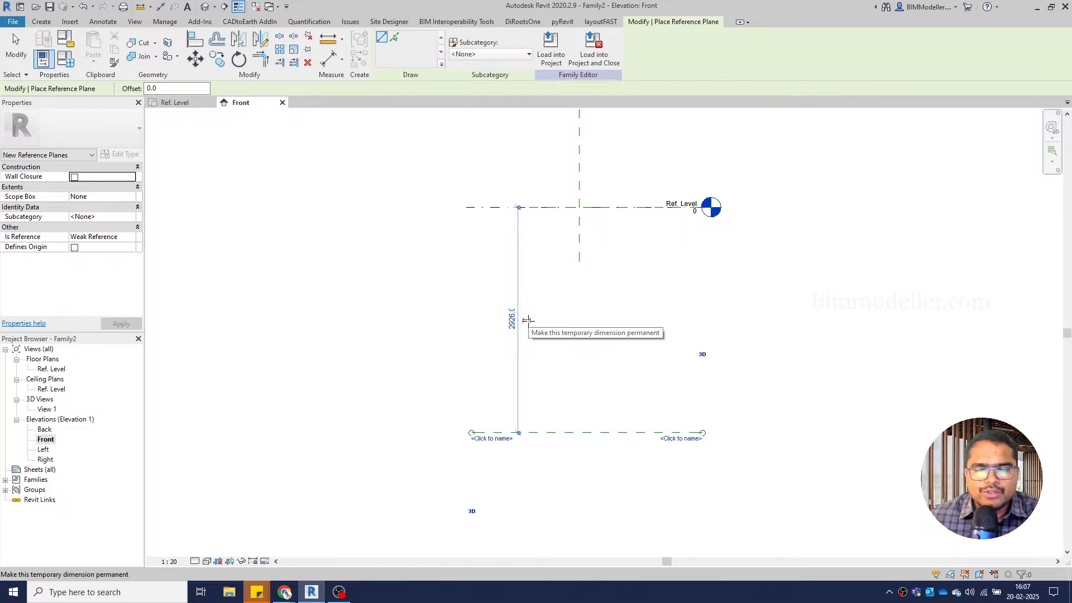
click(527, 320)
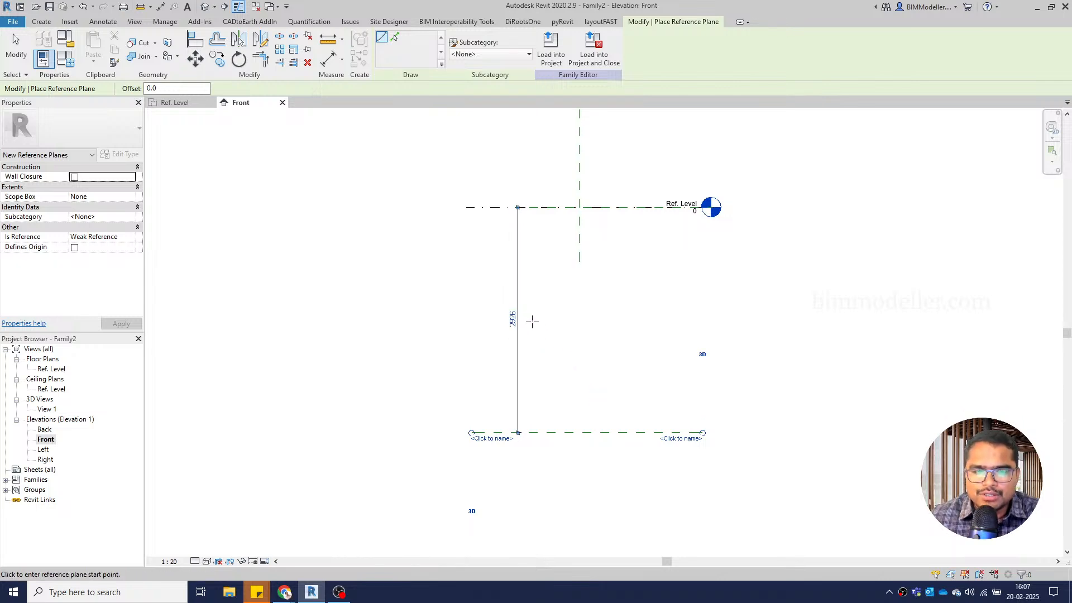
key(Escape)
key(Escape)
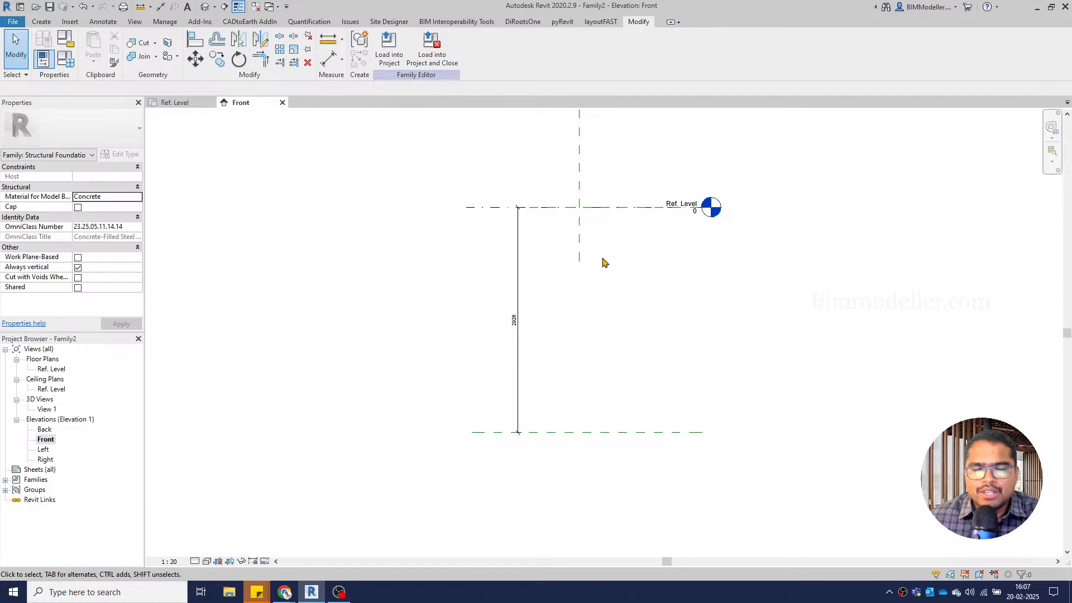
Draw a short horizontal reference plane about 137 mm above Ref. Level, crossing the vertical centre plane
middle_drag(603, 263, 586, 312)
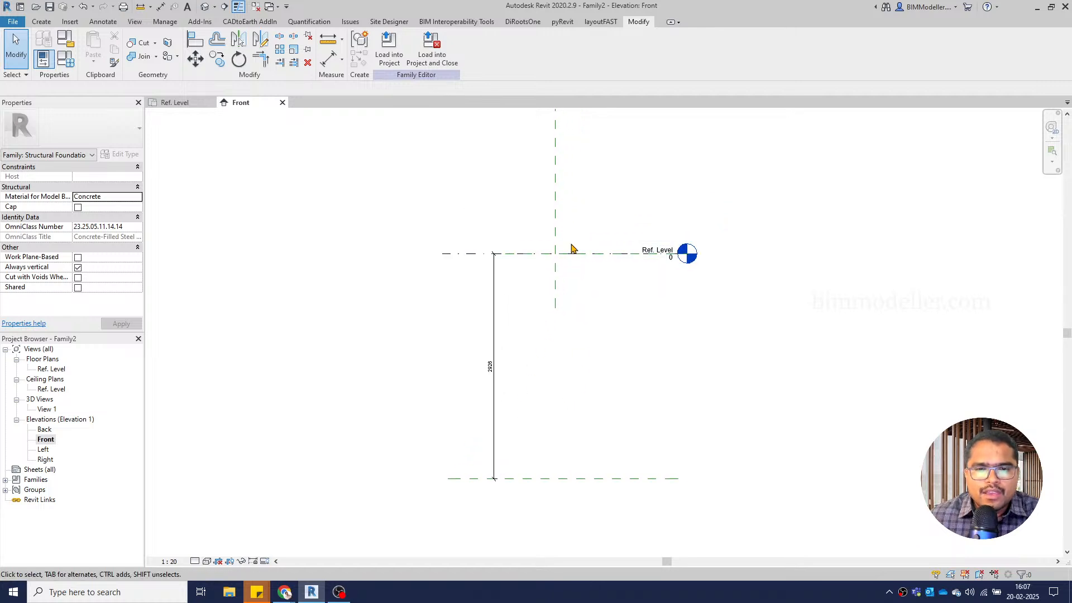
scroll(570, 247, up, 1)
scroll(567, 252, up, 1)
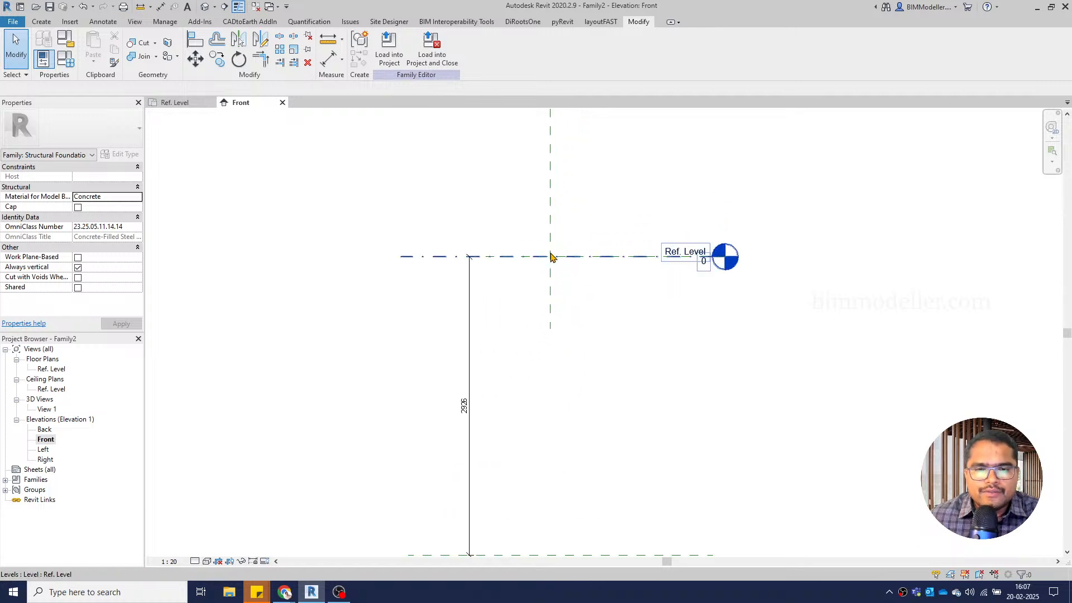
click(41, 22)
click(427, 58)
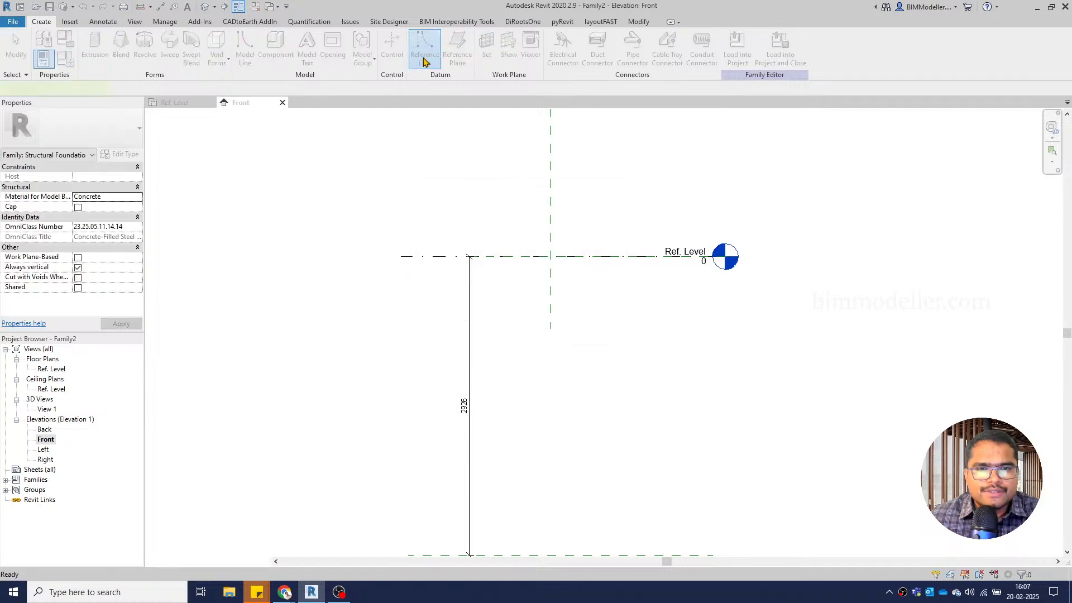
click(43, 23)
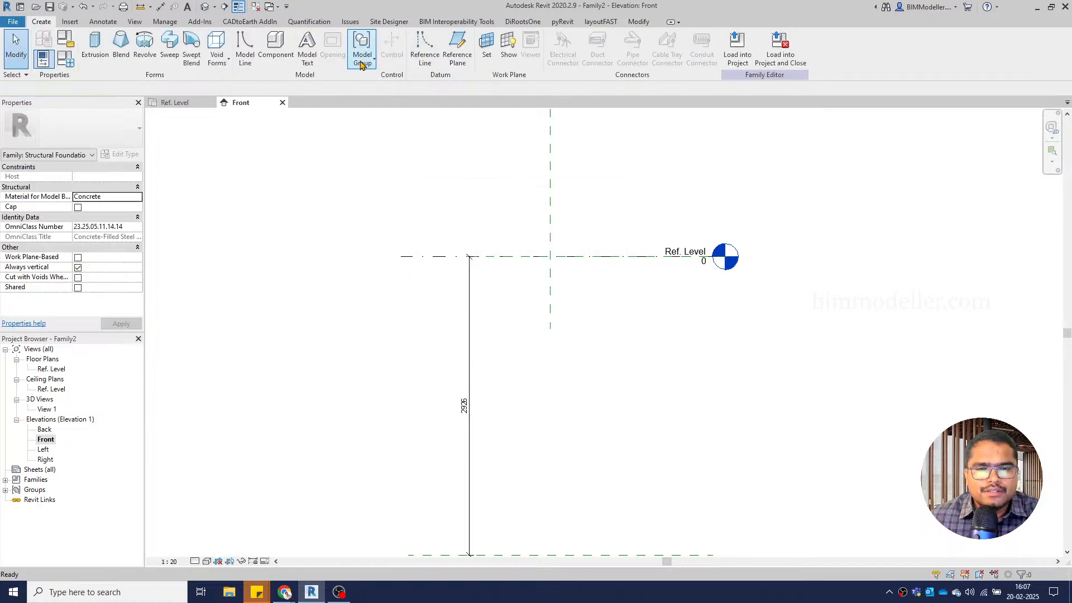
click(454, 65)
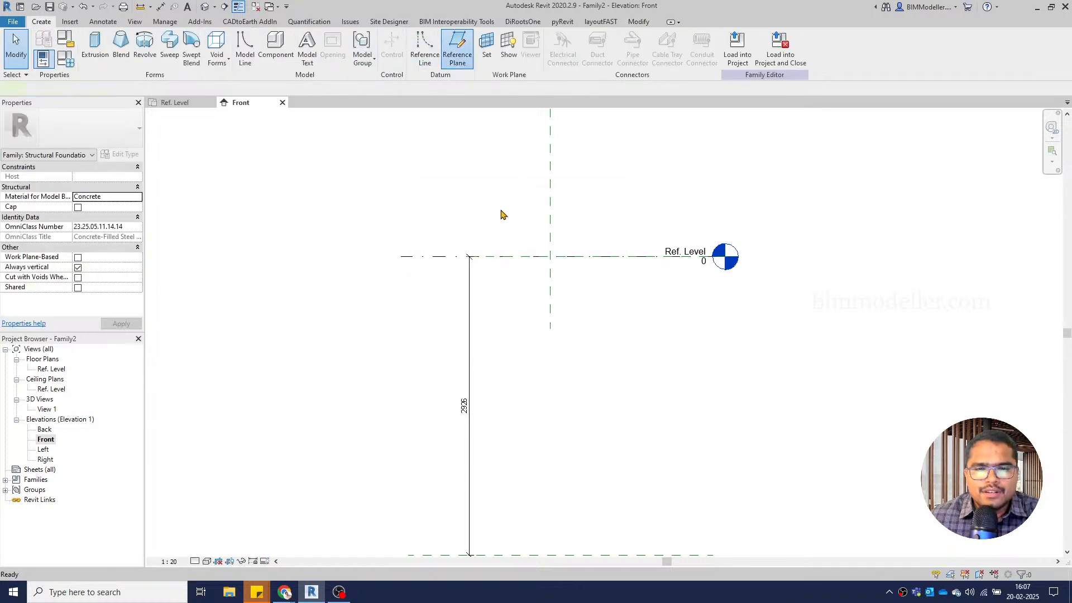
click(505, 242)
scroll(608, 243, up, 1)
click(579, 242)
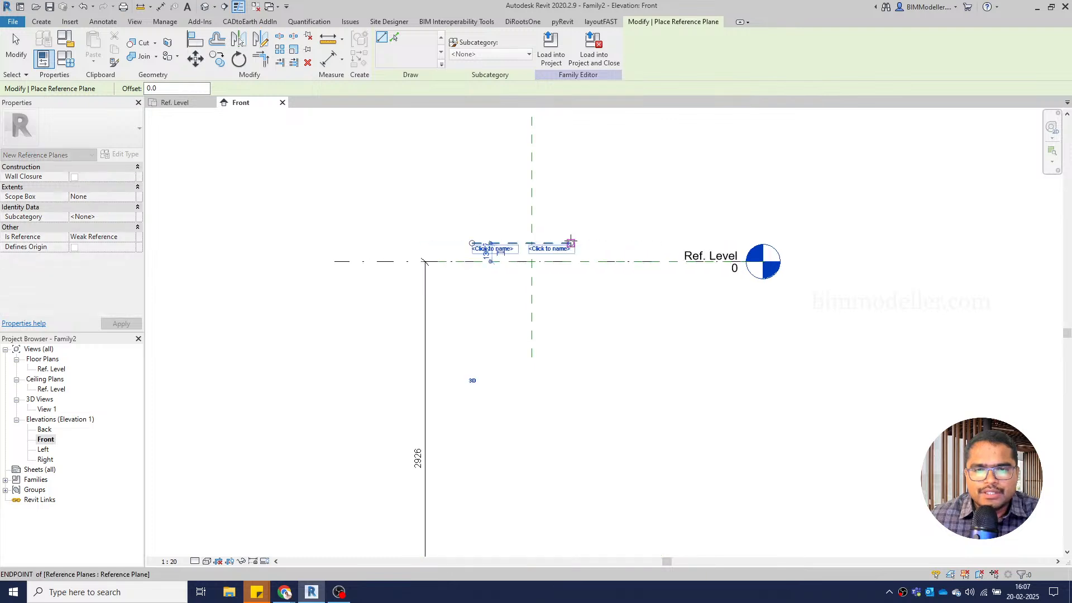
key(Escape)
key(Escape)
Dimension the upper reference plane from Ref. Level with an aligned dimension and set the distance to 100 mm
key(d)
key(i)
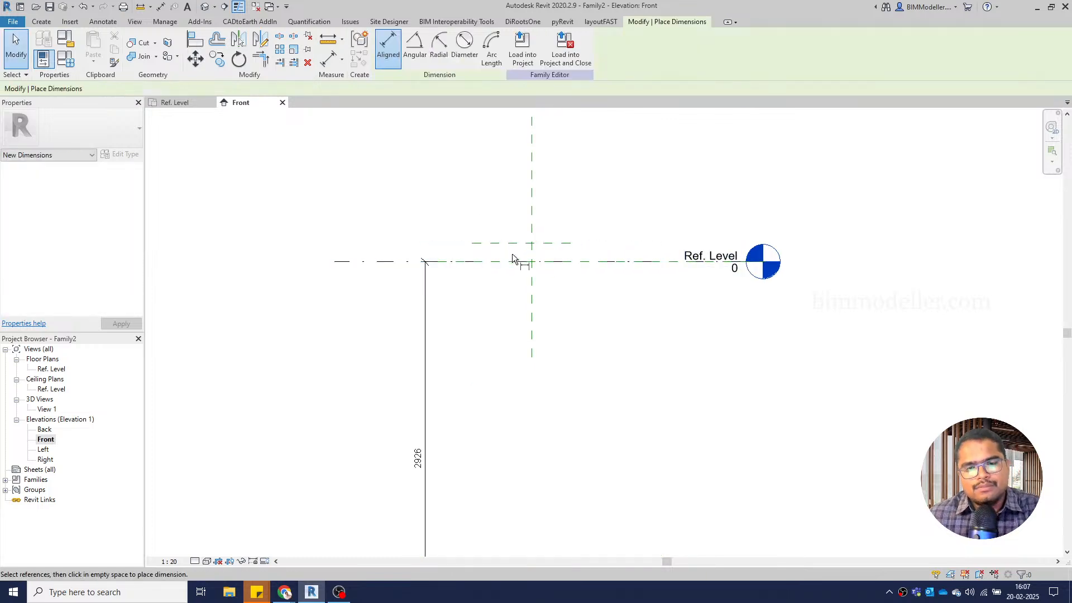
click(498, 260)
click(493, 243)
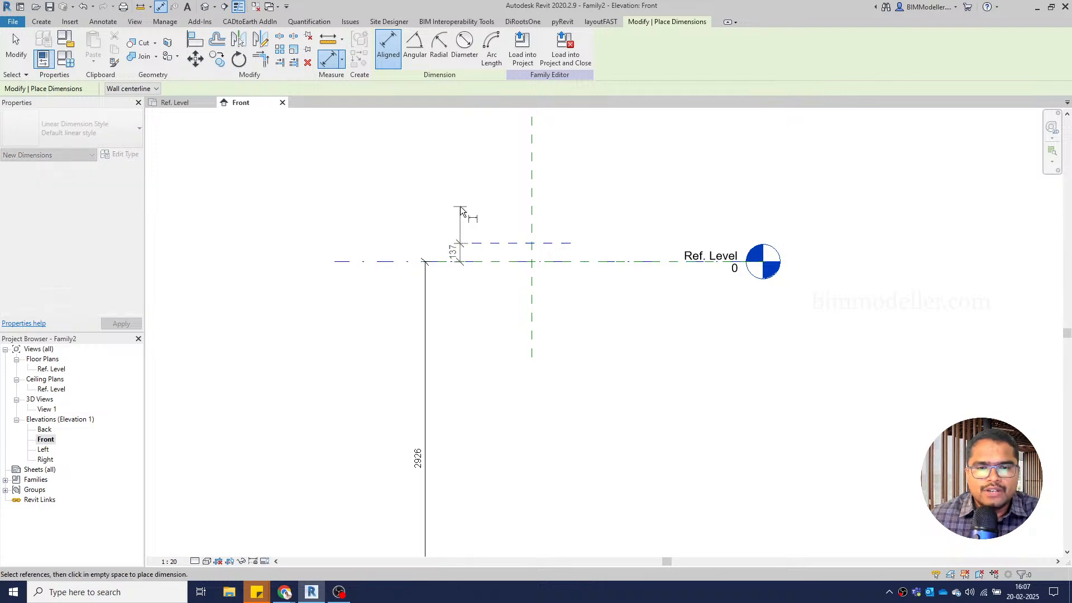
click(427, 198)
key(Escape)
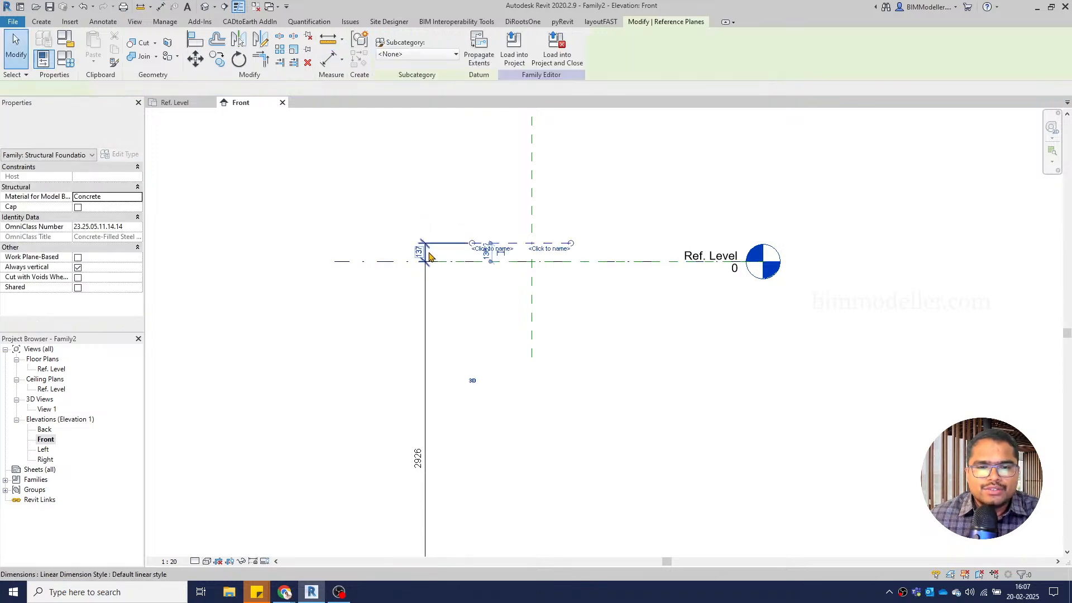
click(427, 254)
text(100)
key(Return)
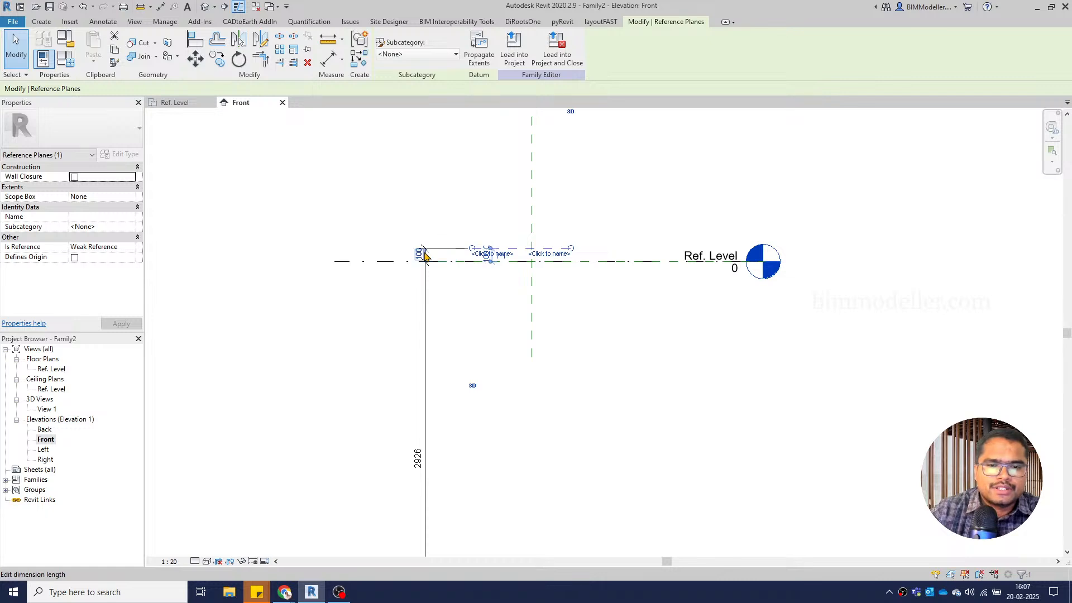
key(Escape)
Label the dimension between Ref. Level and the lower reference plane with a new instance family parameter named Pile Depth
mouse_move(548, 341)
middle_down()
mouse_move(575, 258)
mouse_move(541, 313)
mouse_move(514, 253)
middle_up()
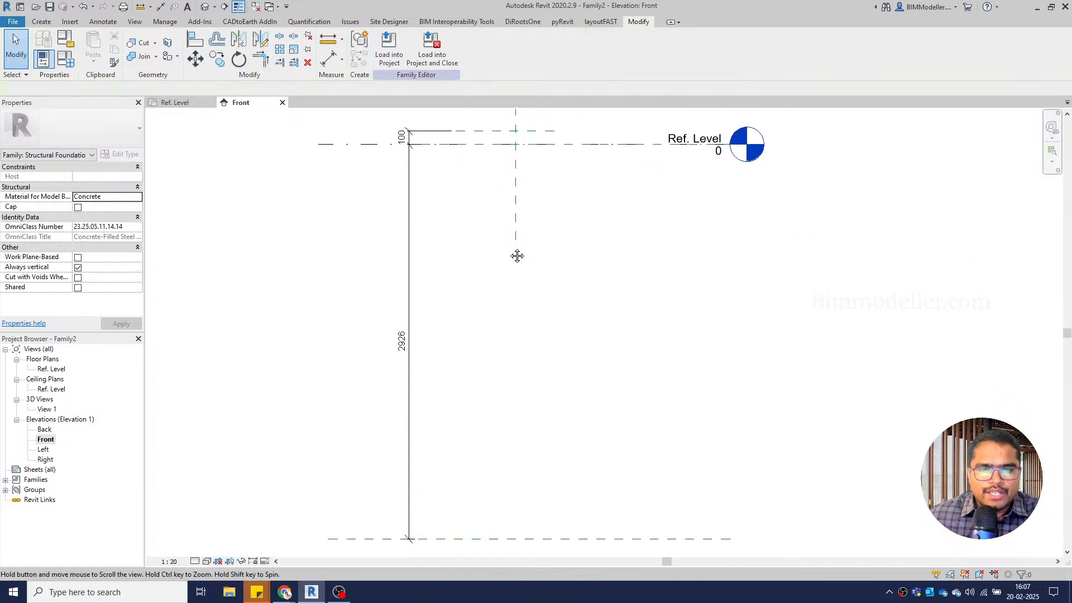
click(402, 337)
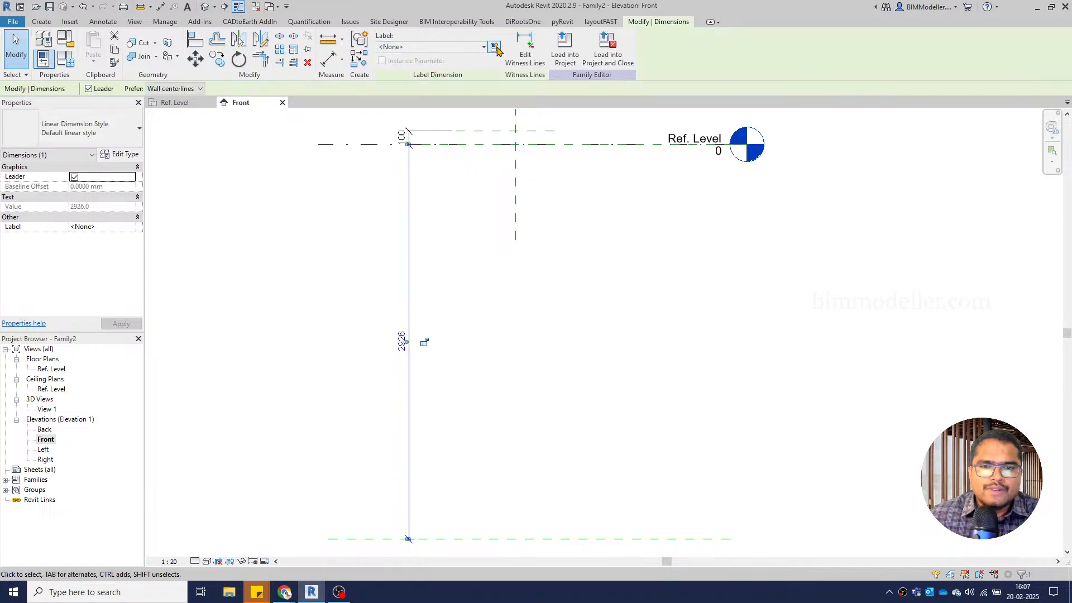
click(495, 48)
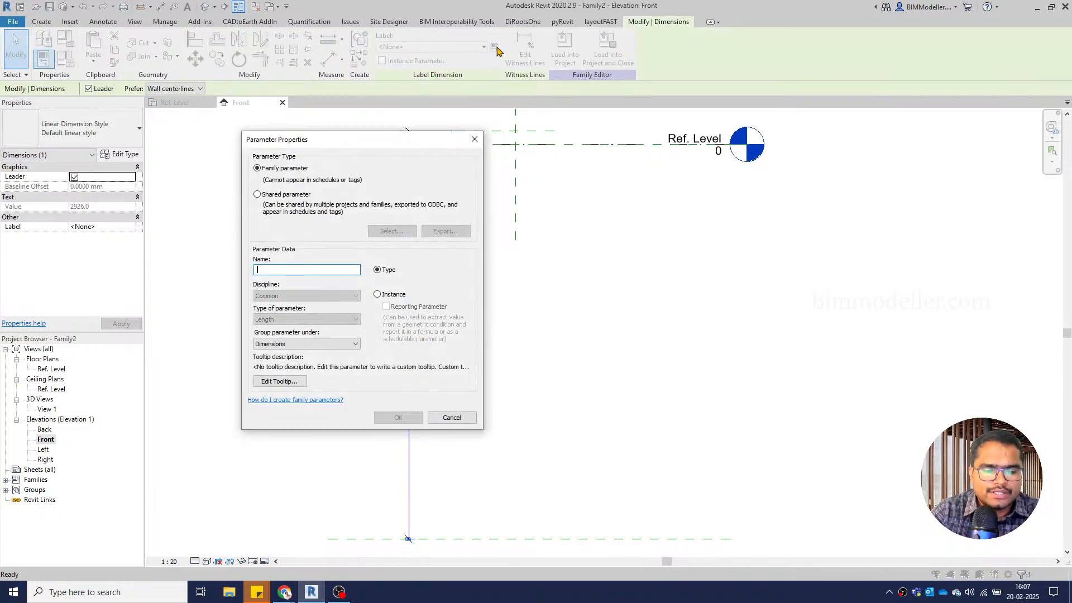
text(Pile Depth)
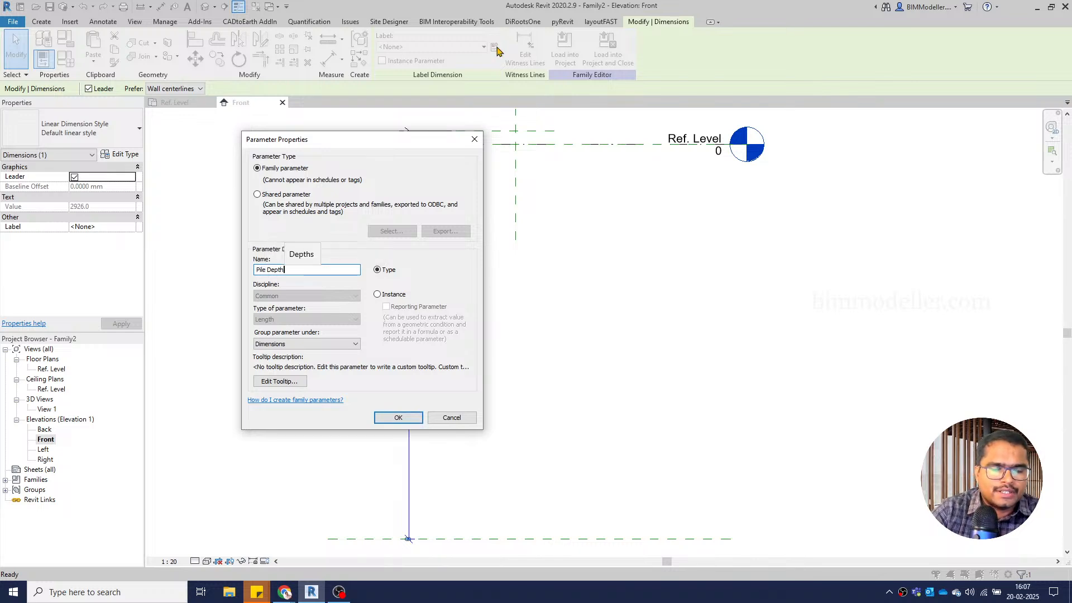
click(378, 295)
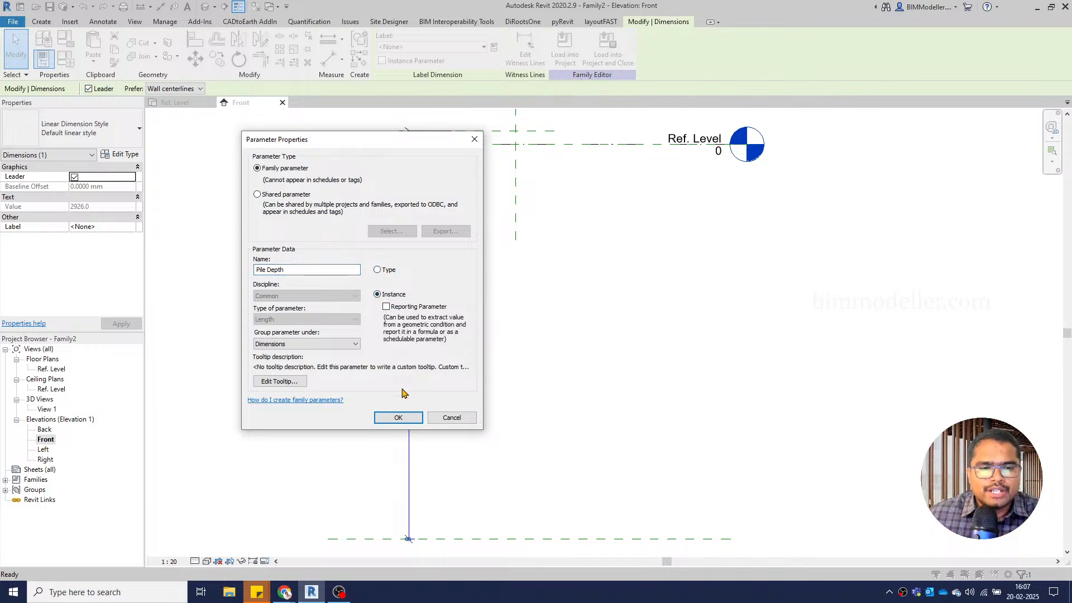
click(398, 417)
click(456, 379)
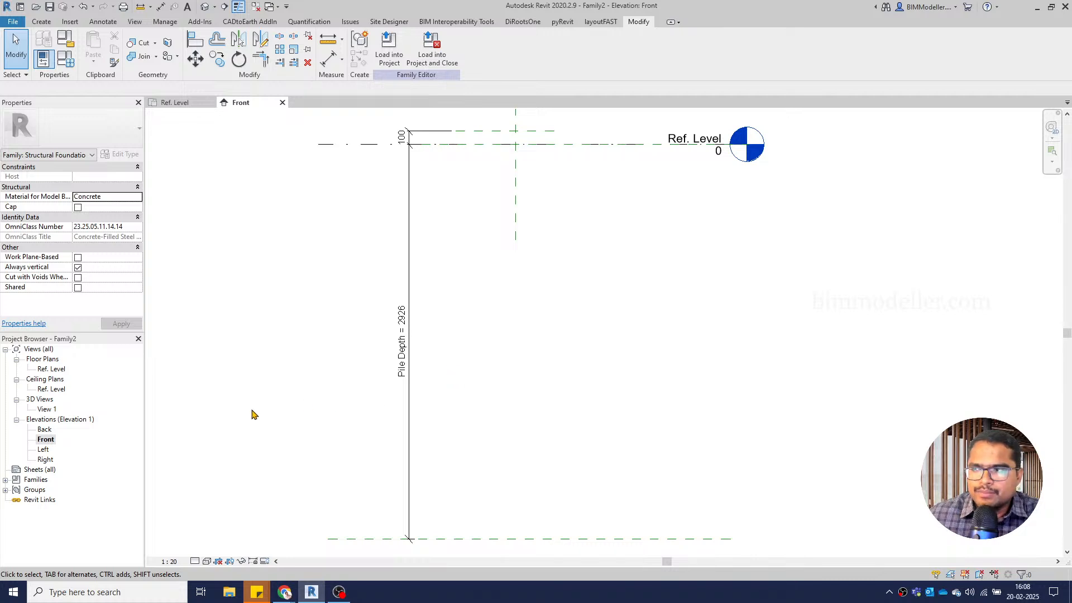
In the Ref. Level floor plan, start an extrusion and sketch a circle of about 260 mm radius up and left of the reference plane intersection
double_click(55, 369)
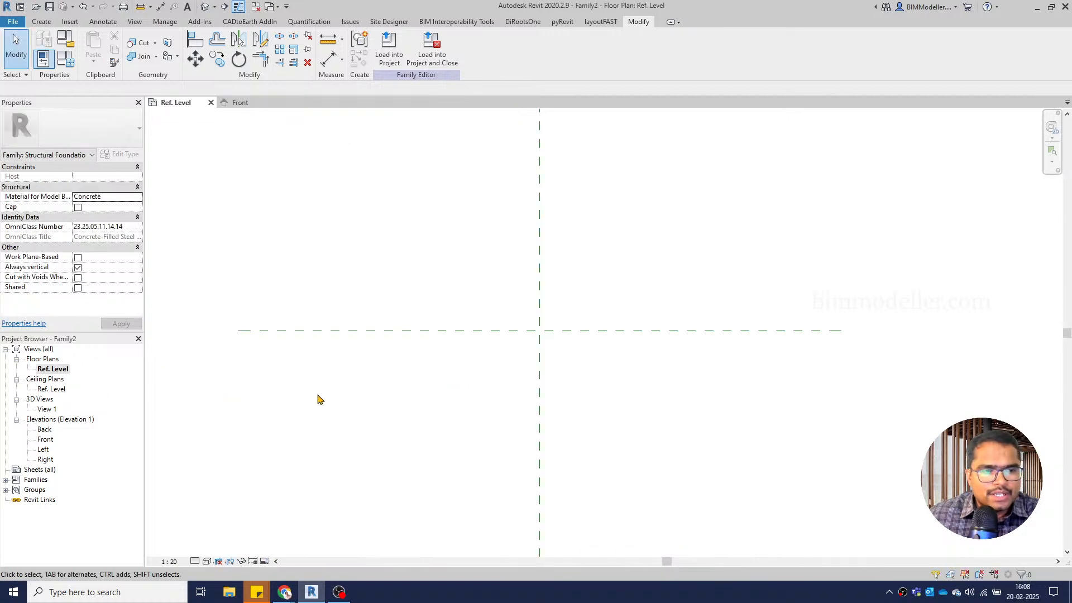
click(42, 21)
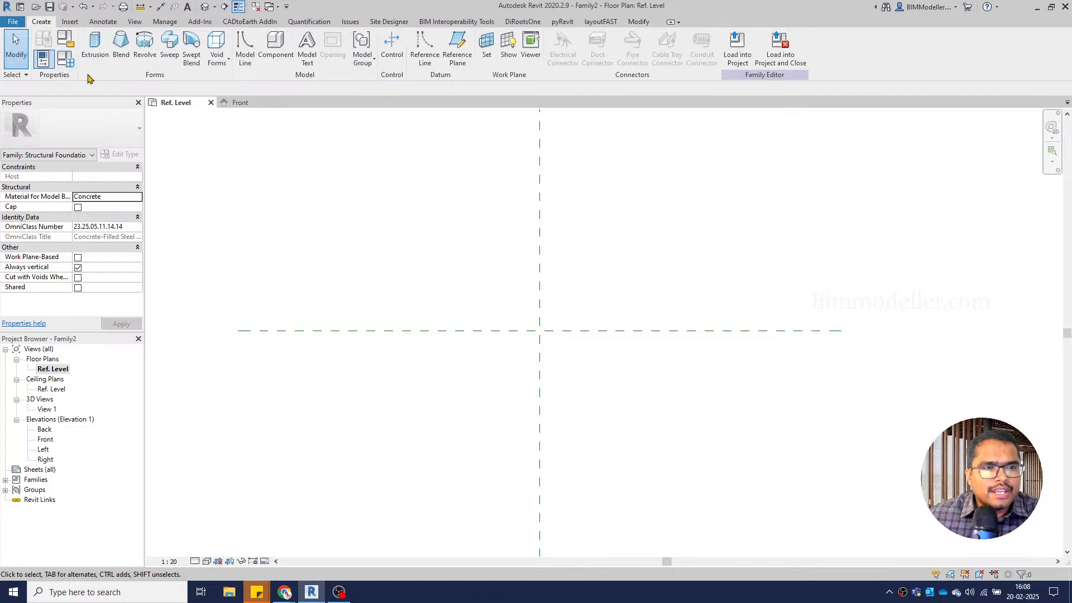
click(137, 47)
click(456, 36)
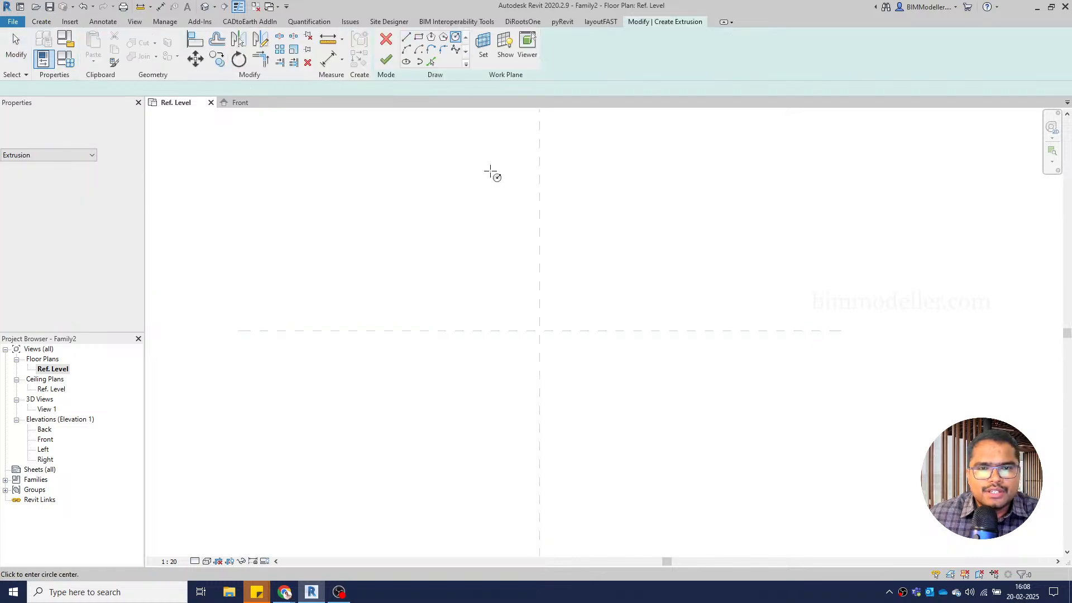
click(490, 283)
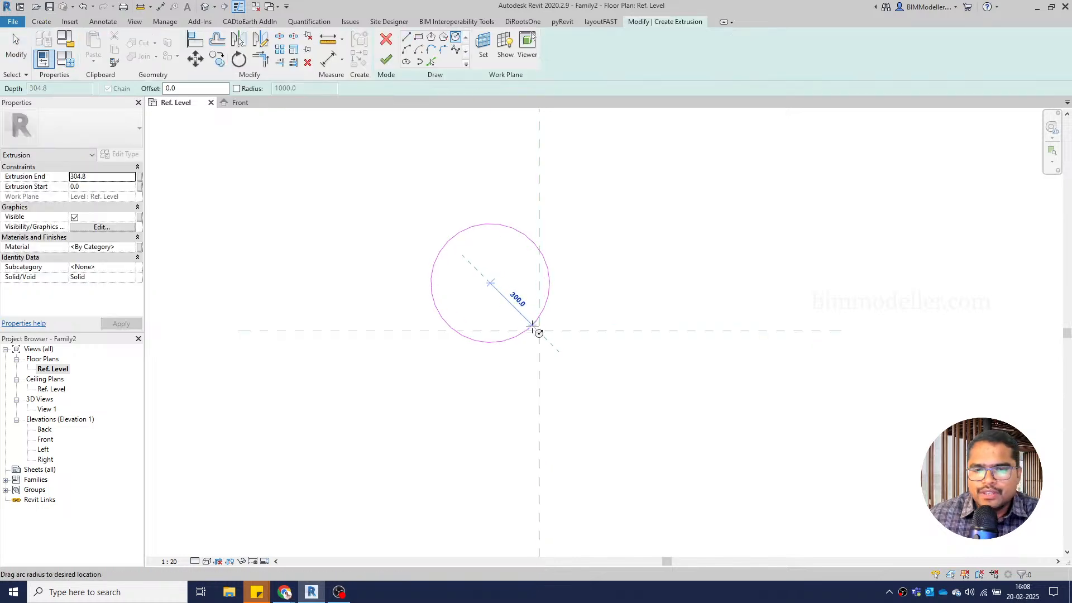
click(525, 320)
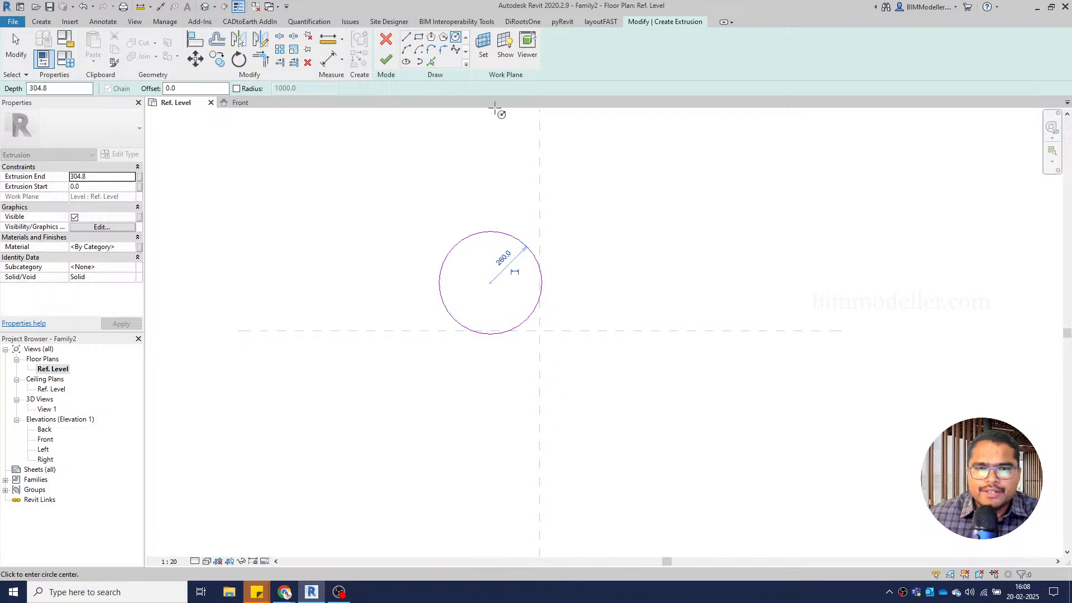
Leave the circle tool and make the center mark visible on the sketched circle
key(Escape)
click(513, 239)
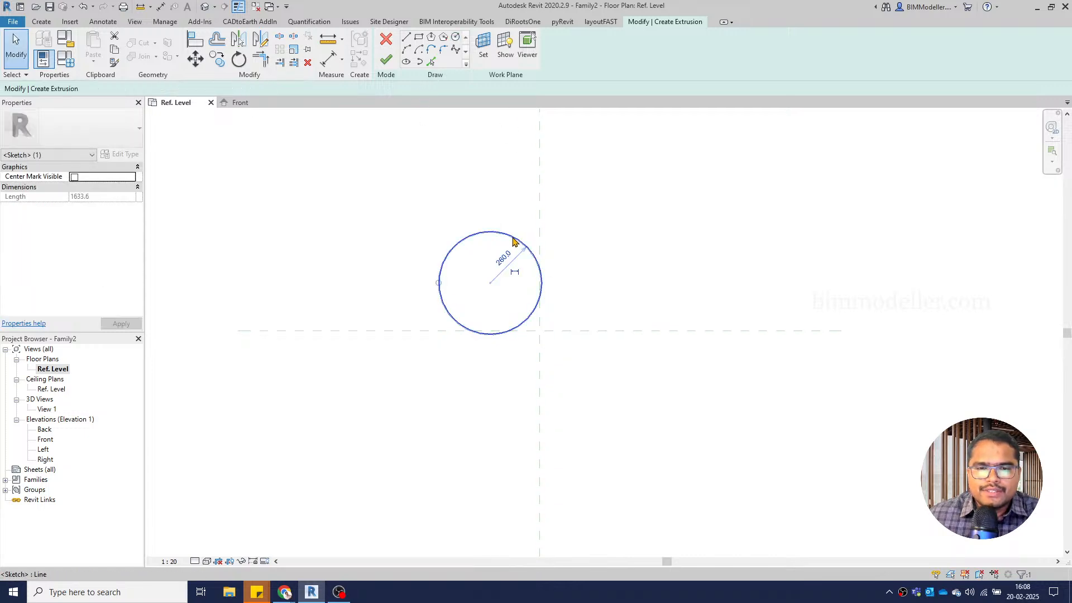
click(74, 178)
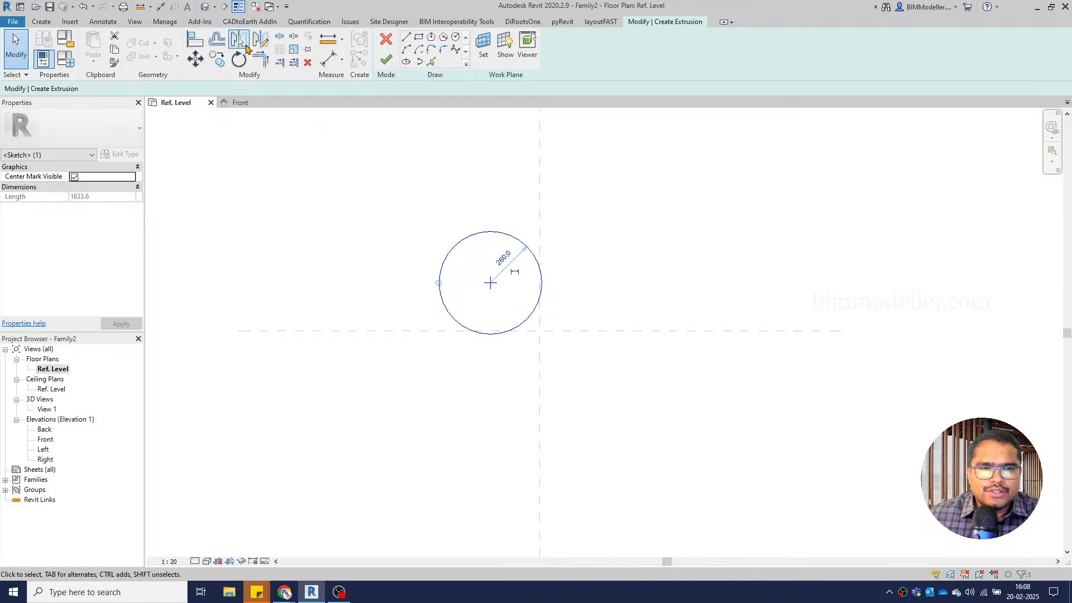
Align the circle's center mark to the vertical and horizontal reference planes and lock both alignments
click(195, 39)
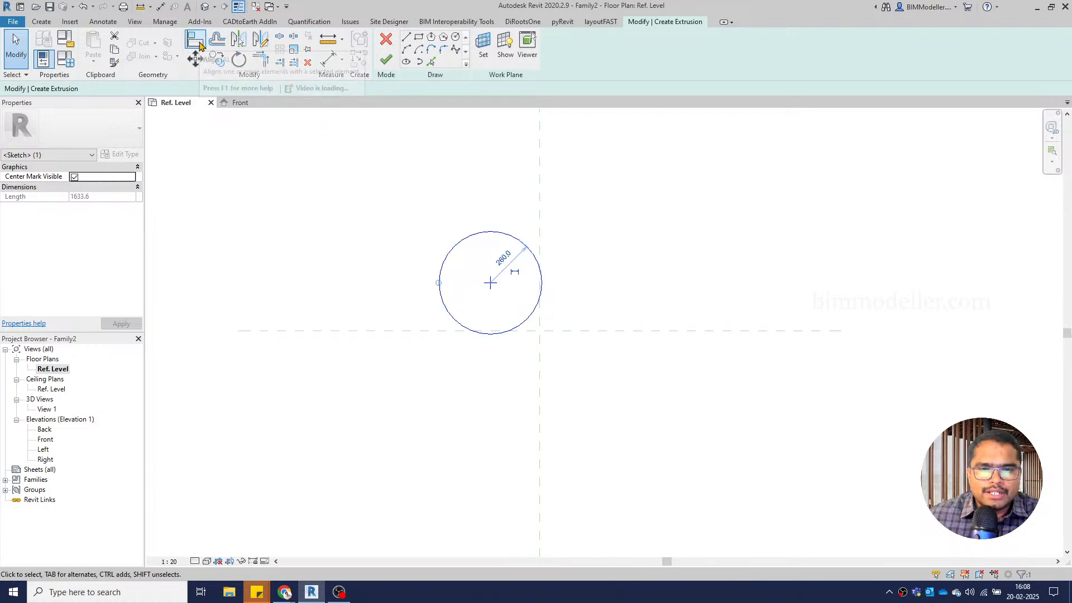
click(540, 388)
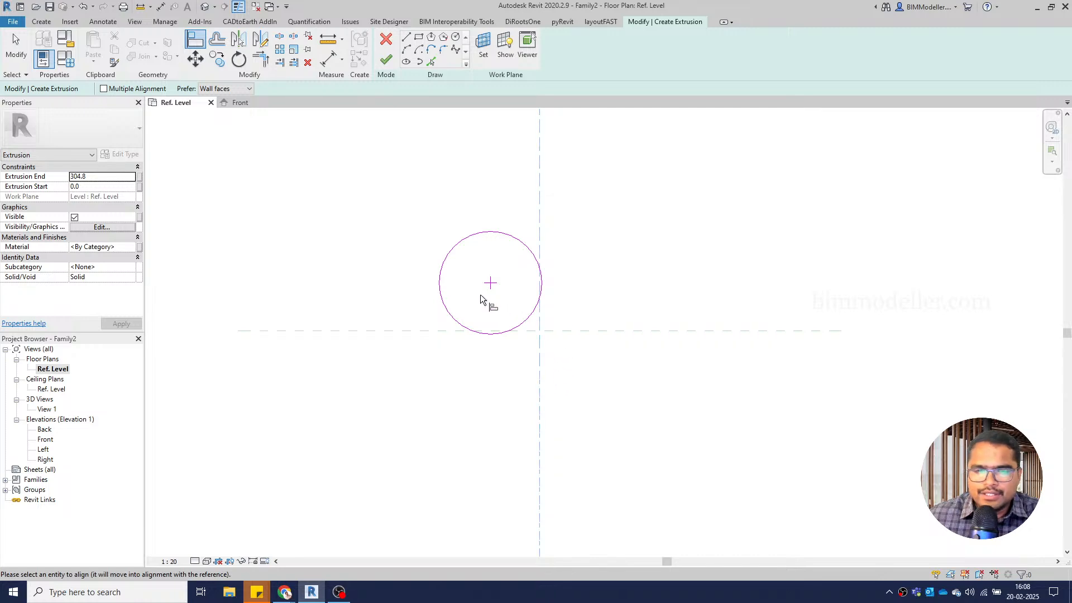
click(489, 283)
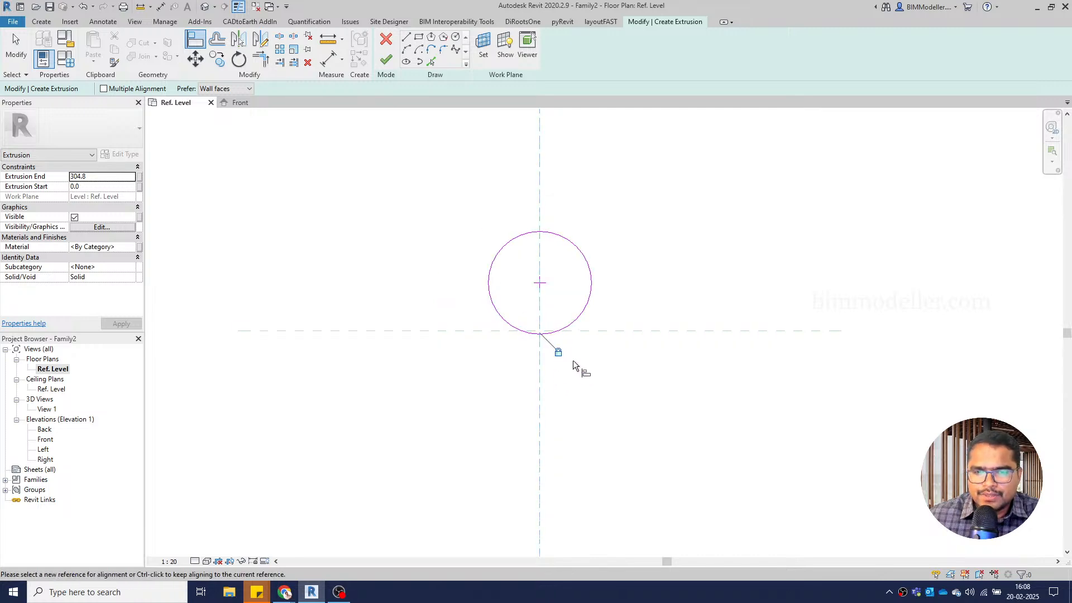
click(591, 331)
click(543, 284)
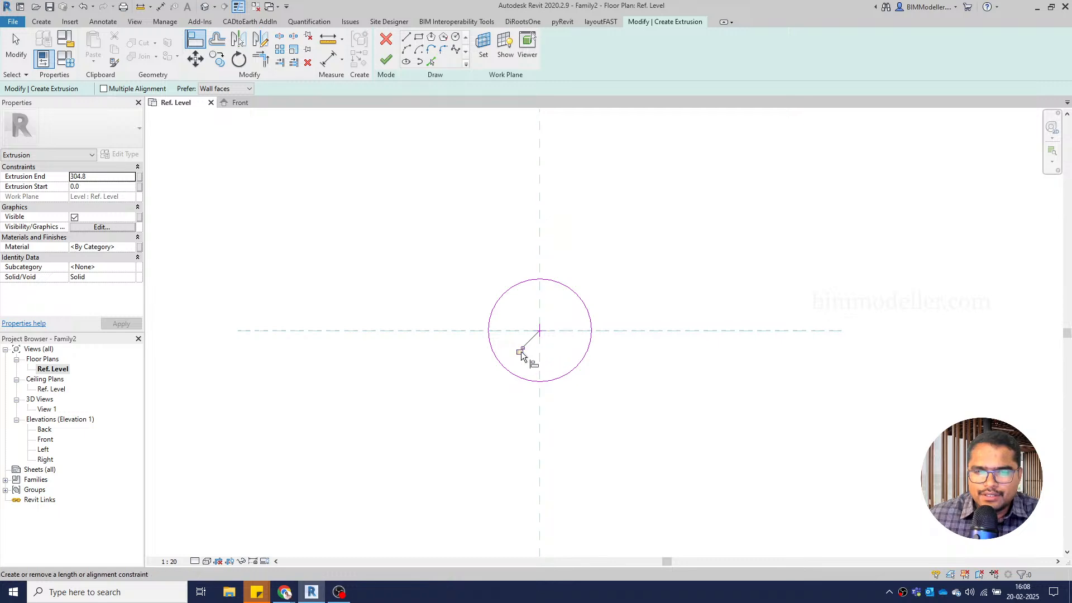
key(Escape)
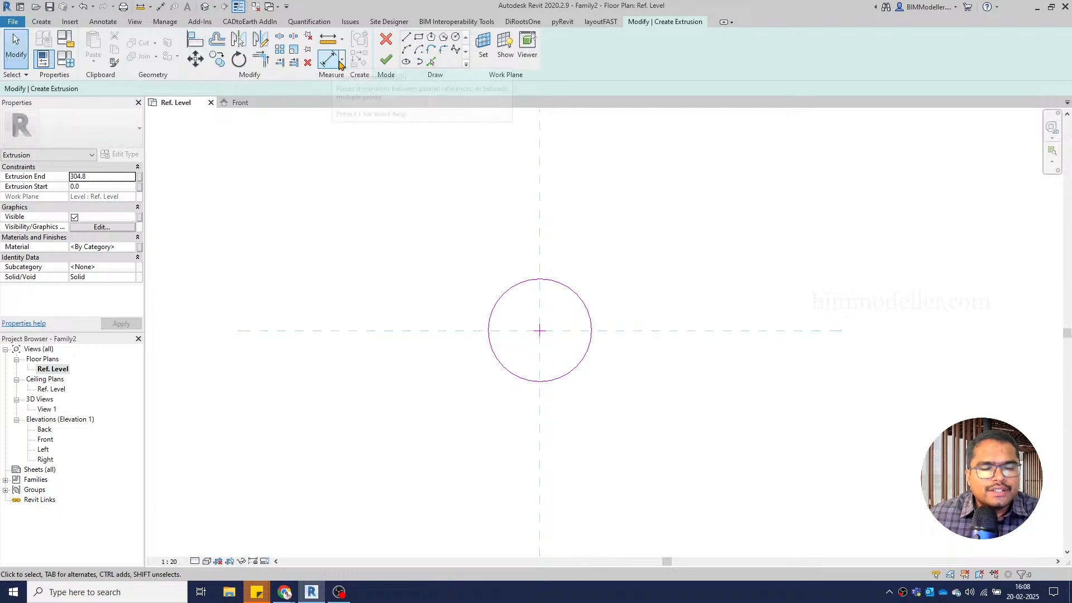
Add a diameter dimension to the sketched circle
click(340, 62)
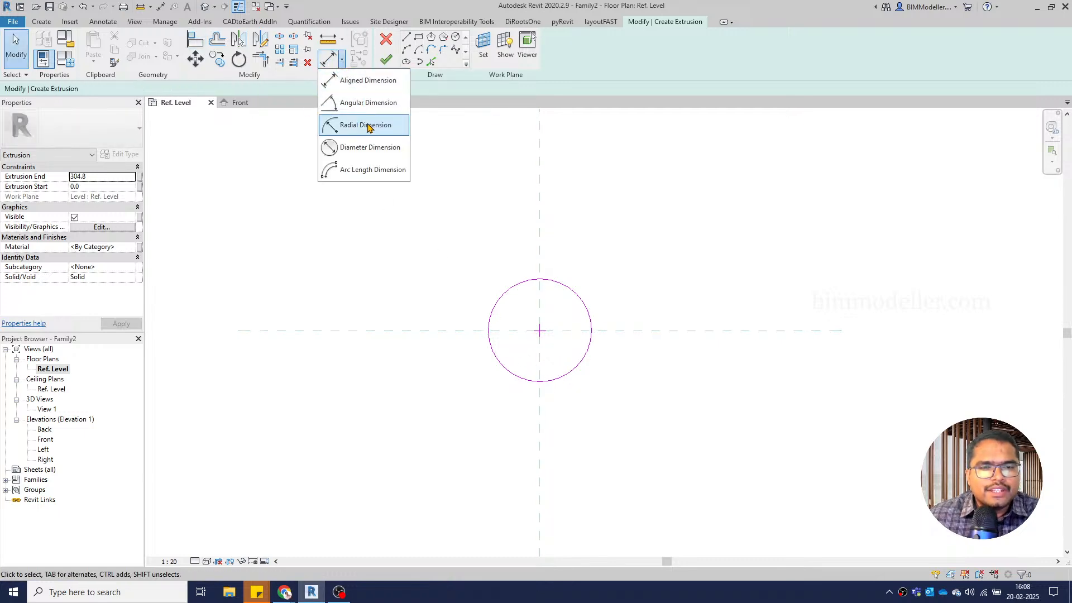
click(382, 155)
click(500, 295)
click(447, 256)
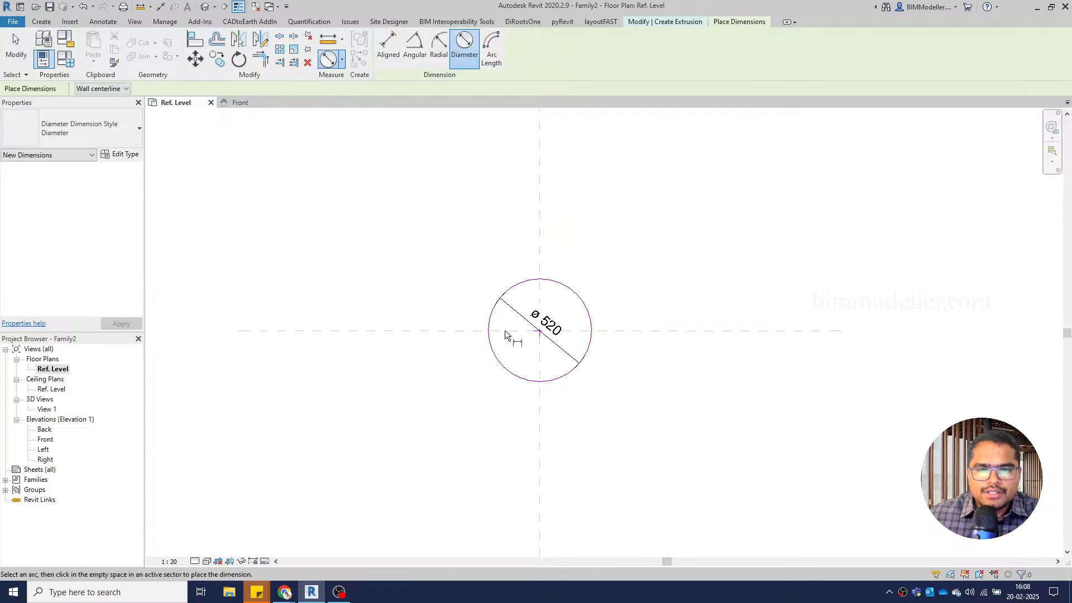
key(Escape)
Label the circle's diameter dimension with a new type family parameter named Pile Diameter
click(517, 311)
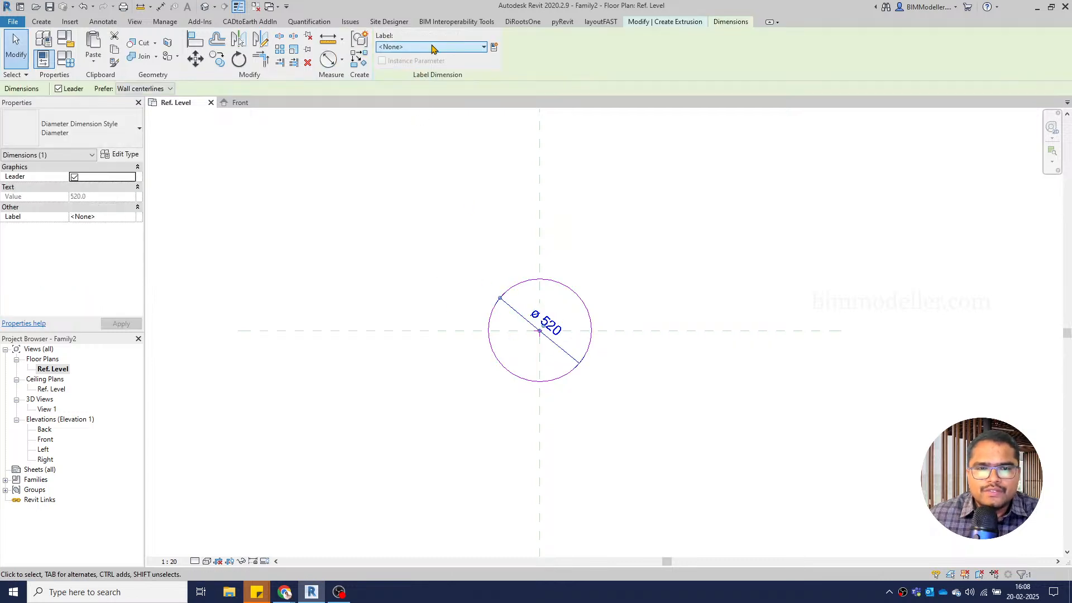
click(495, 48)
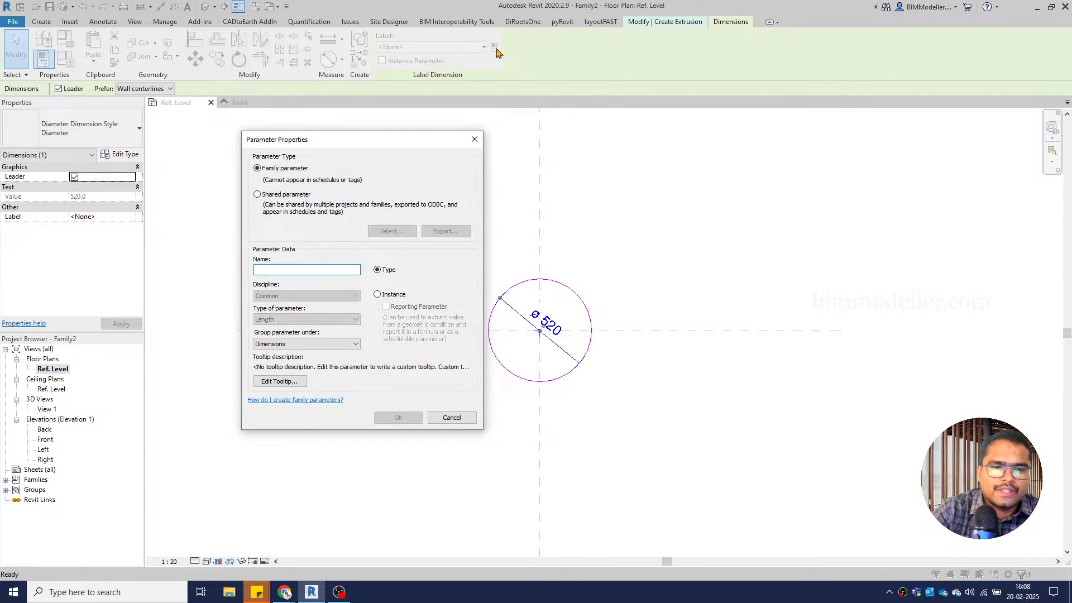
text(Pl)
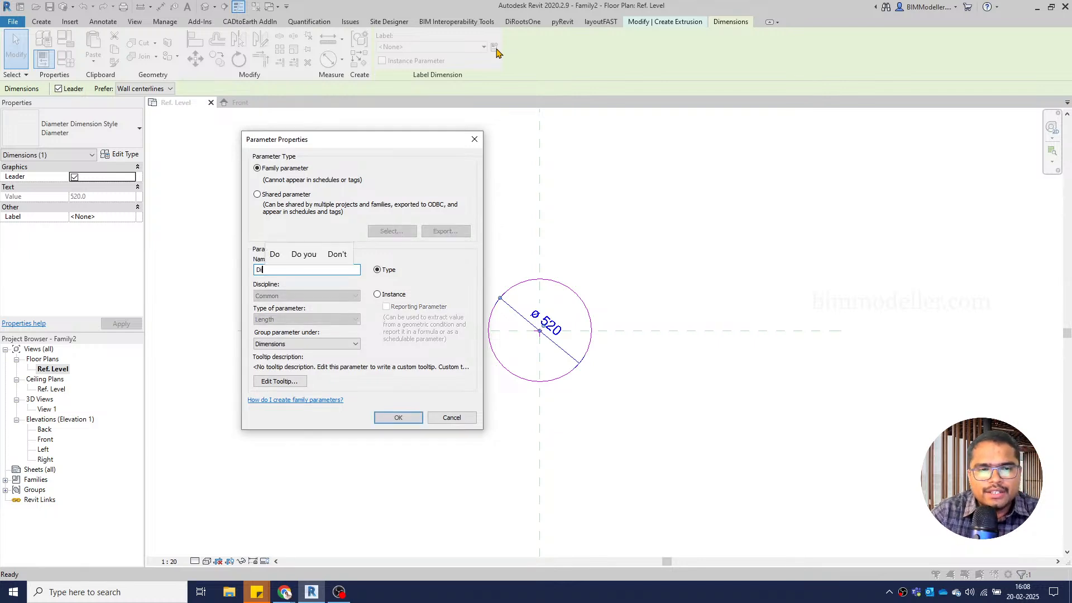
text(ie Dia)
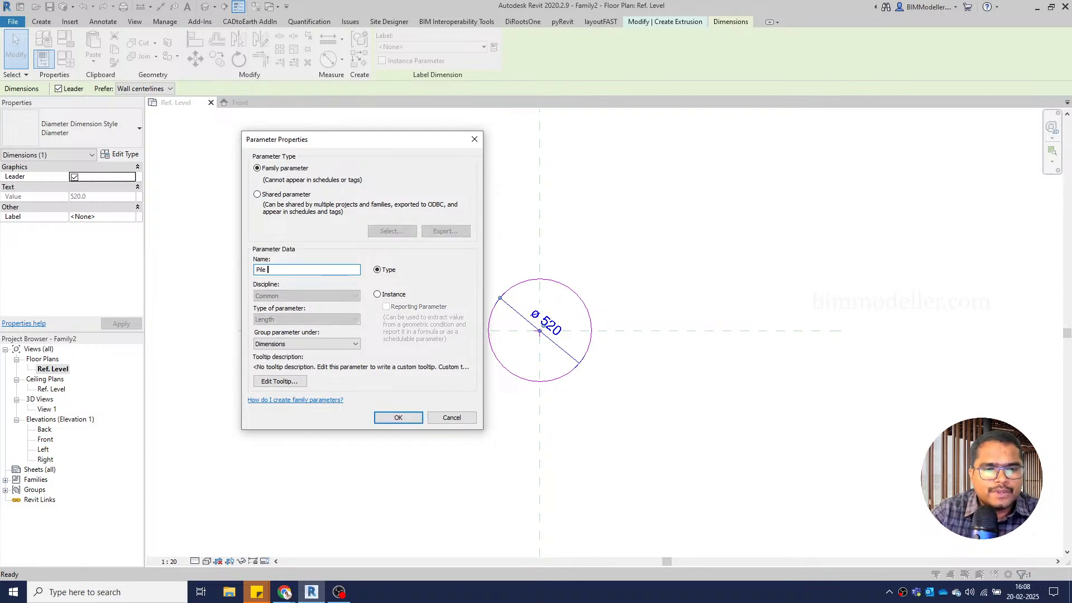
text(meter)
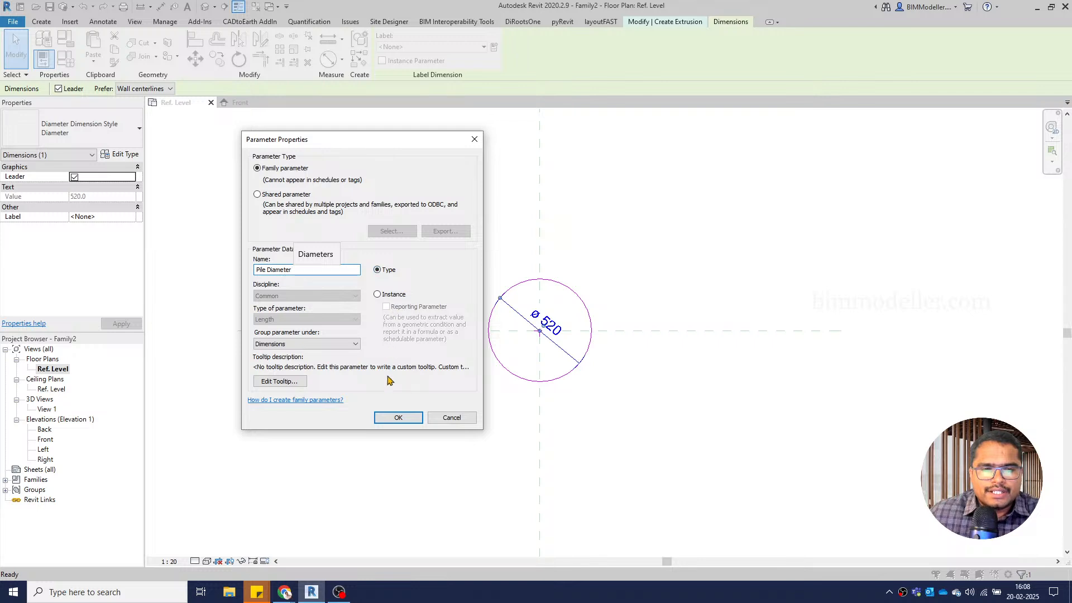
click(397, 419)
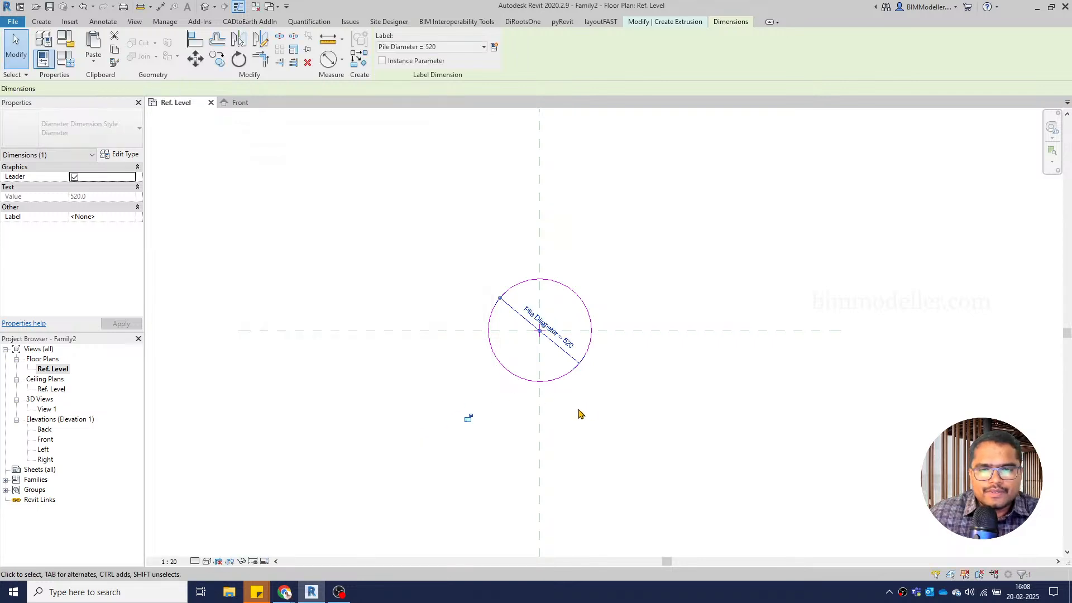
click(578, 415)
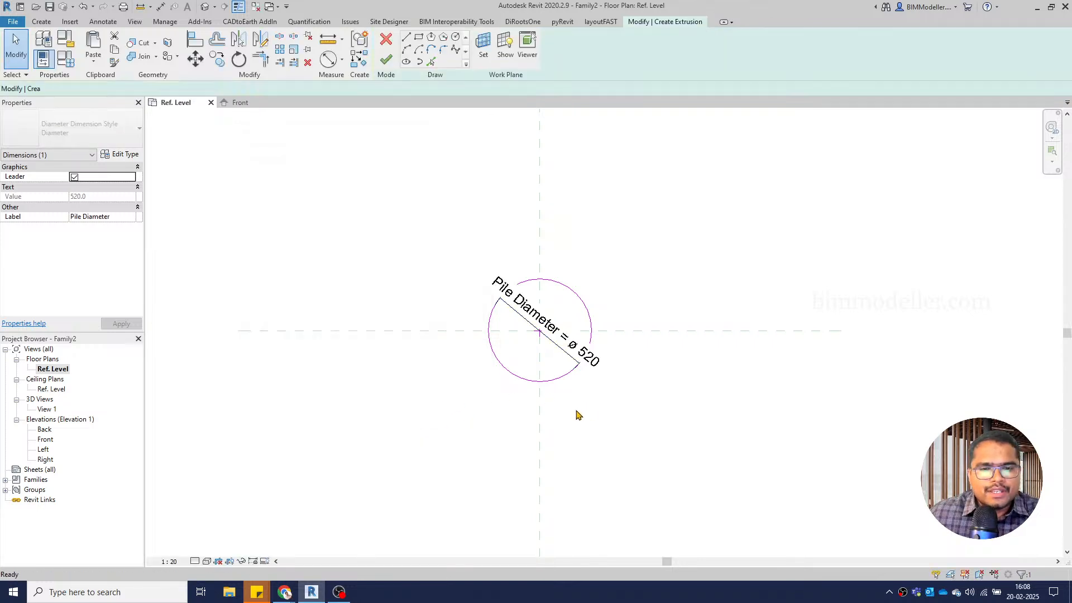
In the family types, set Pile Diameter to 500 and Pile Depth to 5000
click(66, 59)
click(260, 200)
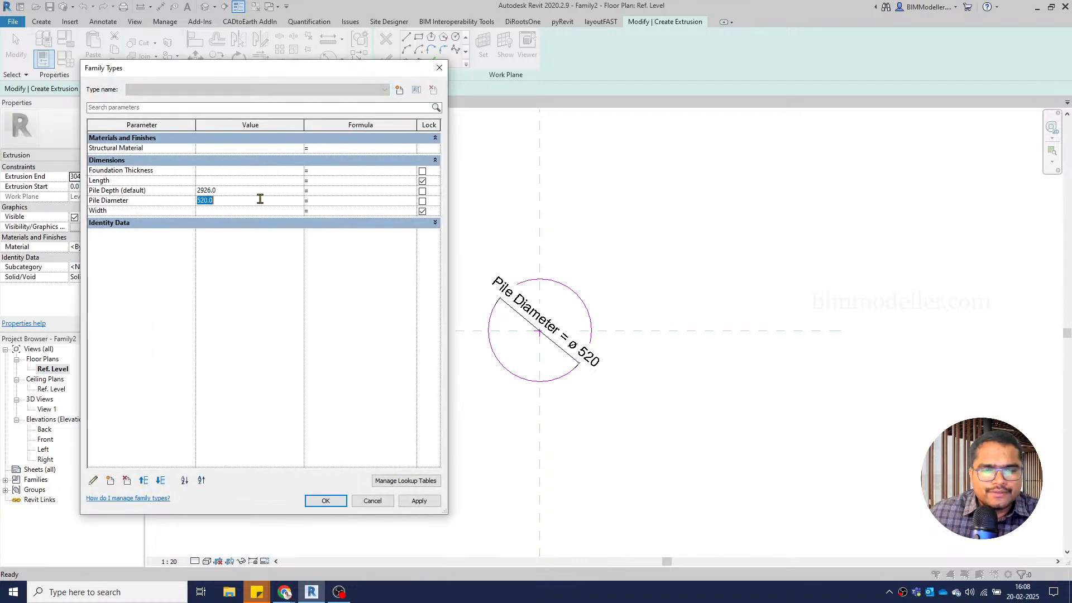
key(Tab)
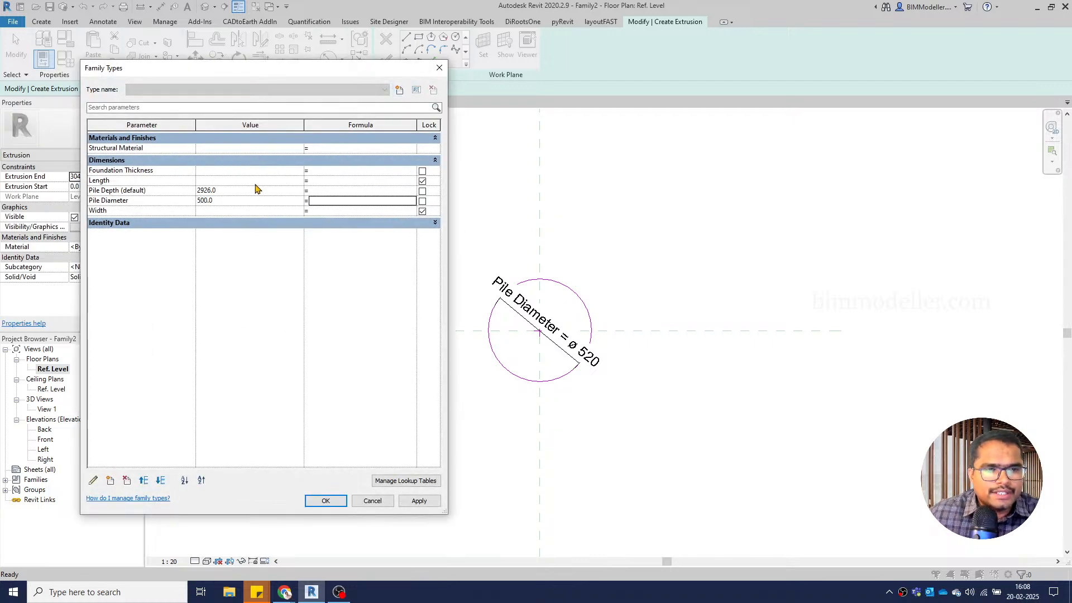
click(254, 189)
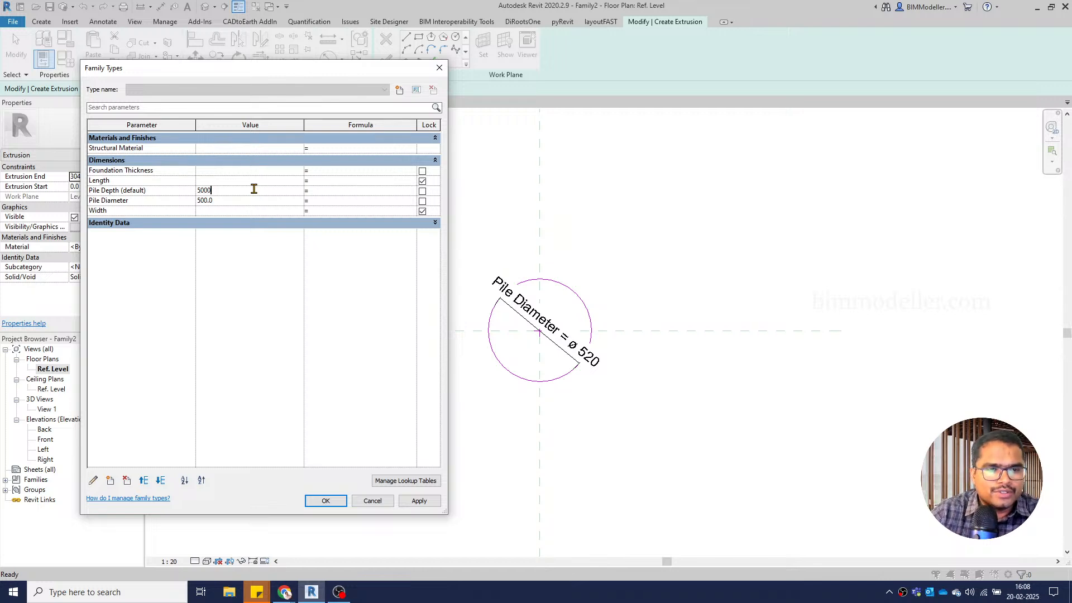
key(Tab)
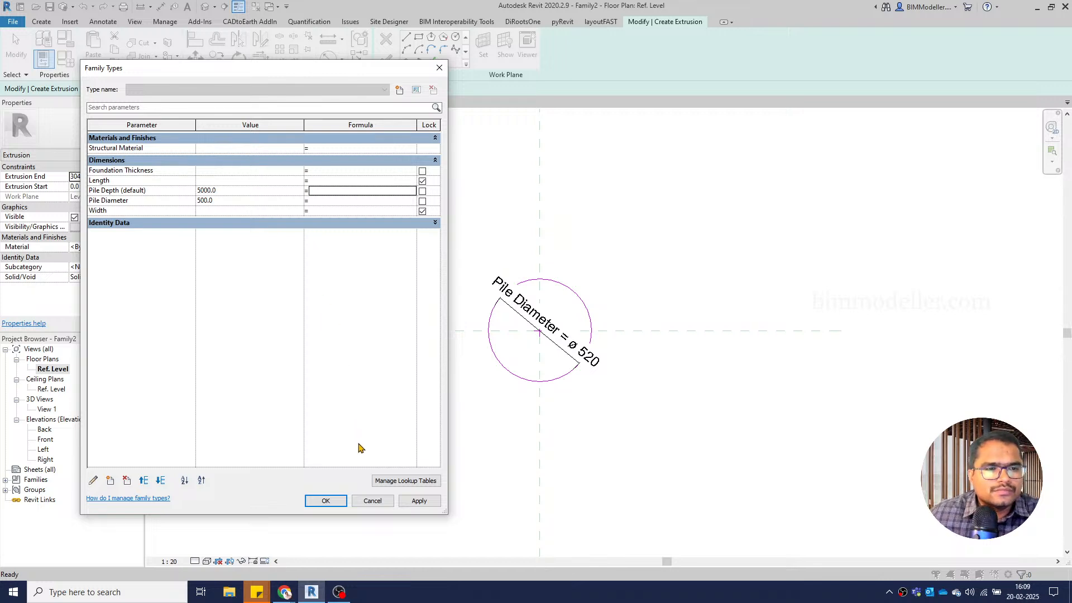
click(328, 502)
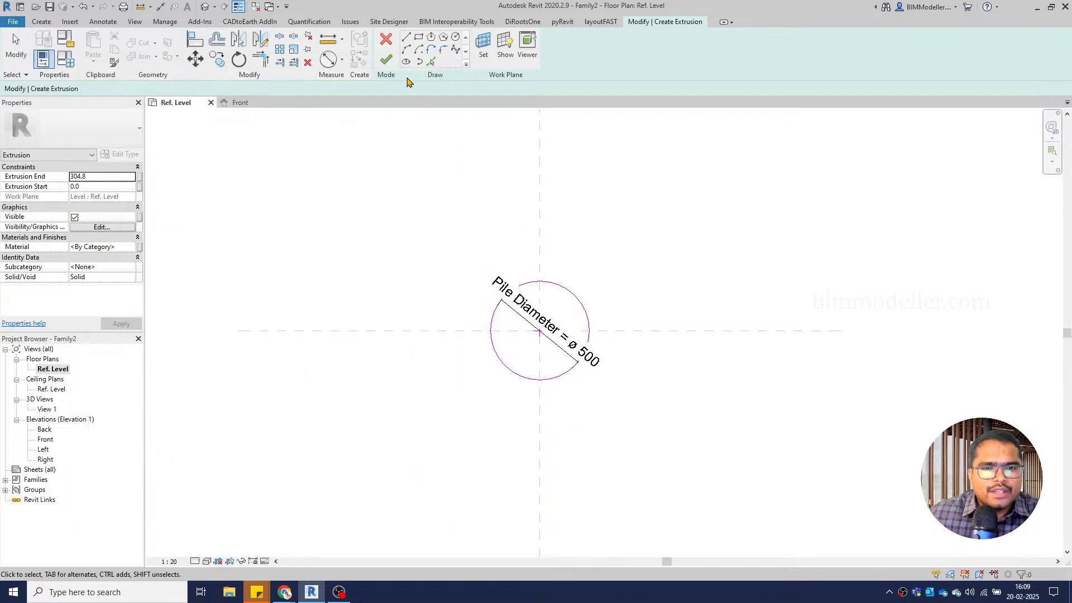
Finish the circular extrusion and associate its material with the Structural Material parameter
click(386, 60)
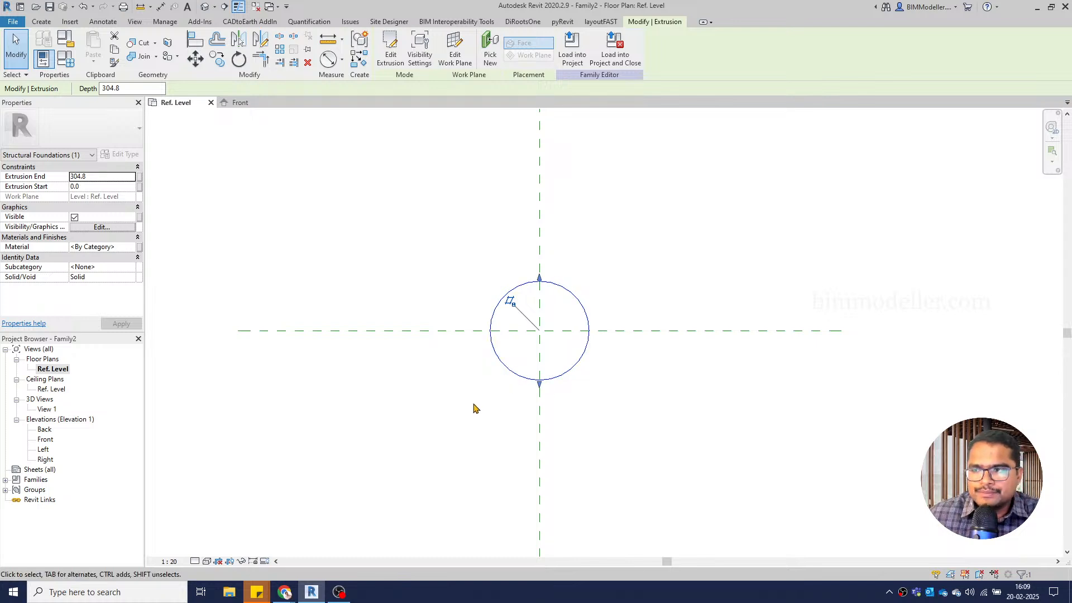
click(139, 246)
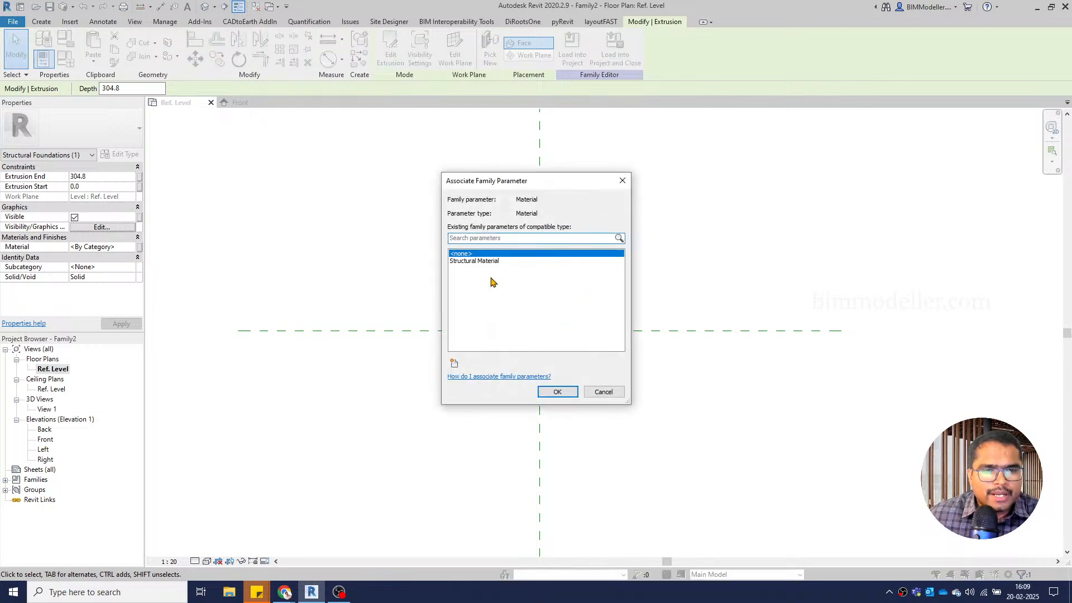
click(491, 262)
click(554, 391)
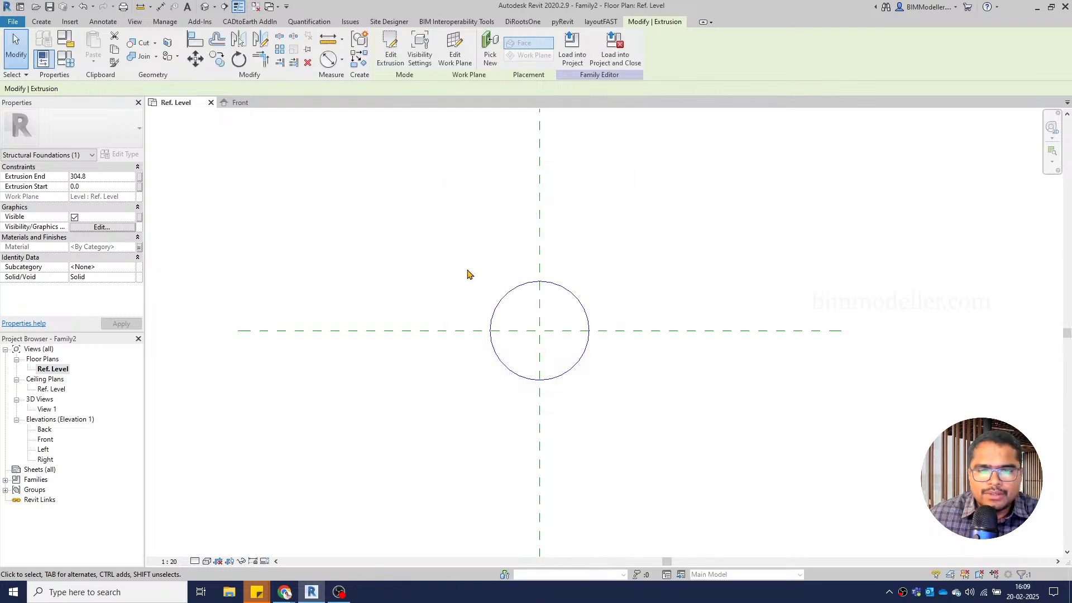
click(447, 422)
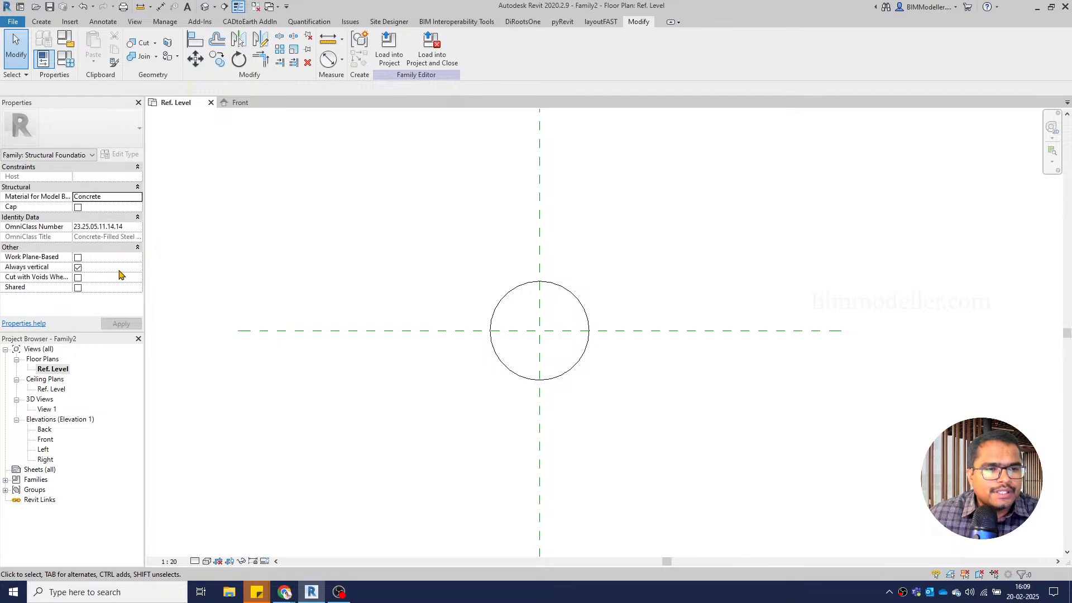
In the Front elevation, stretch the pile extrusion downward to end about 2338 mm below Ref. Level
click(508, 366)
click(469, 426)
double_click(41, 441)
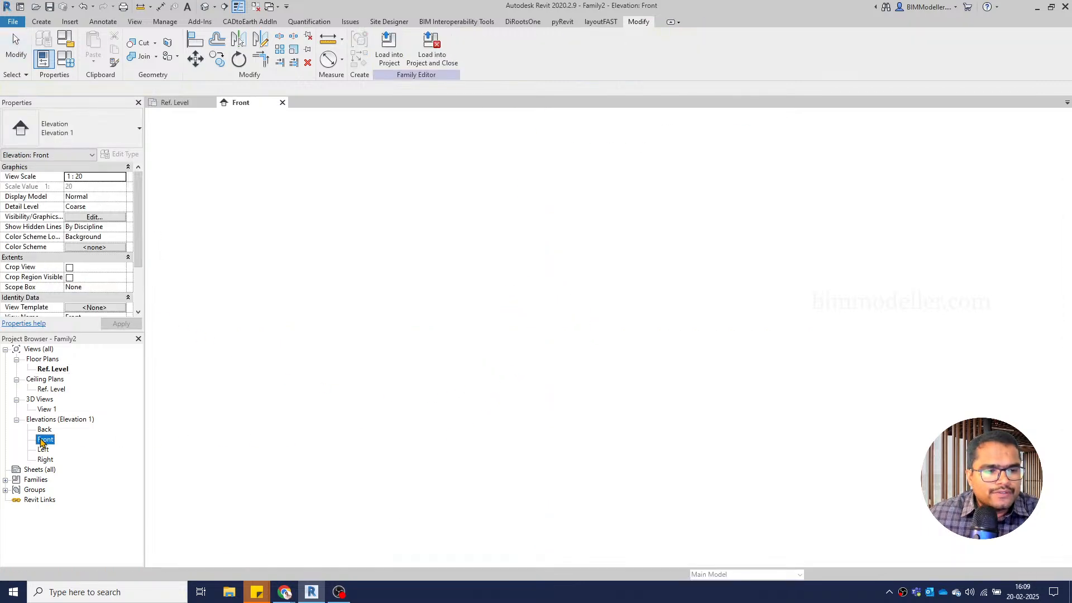
scroll(617, 266, down, 3)
scroll(582, 213, up, 1)
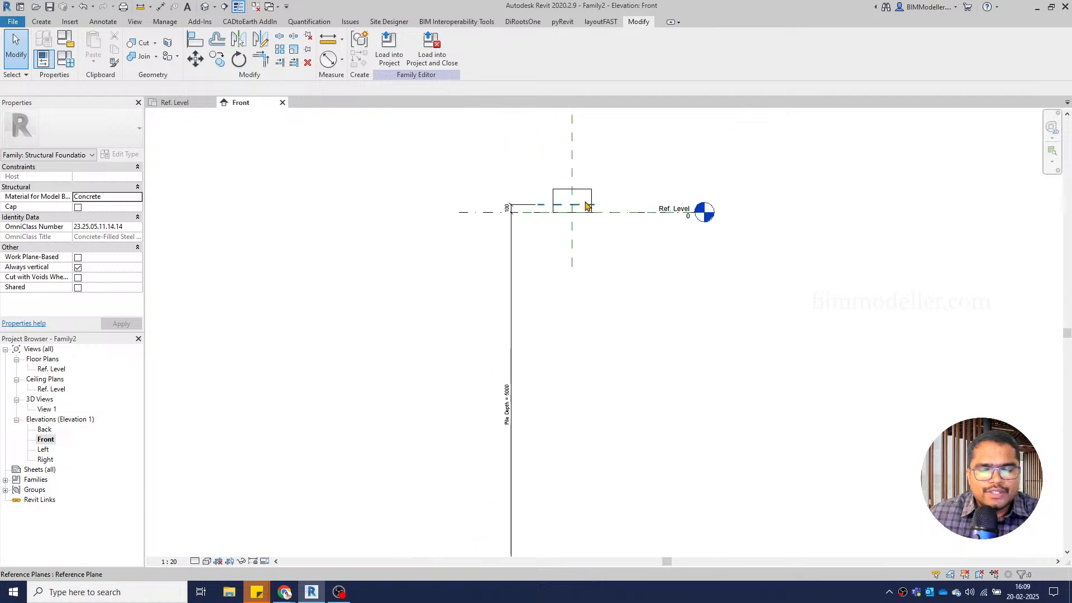
click(574, 194)
drag(572, 193, 570, 395)
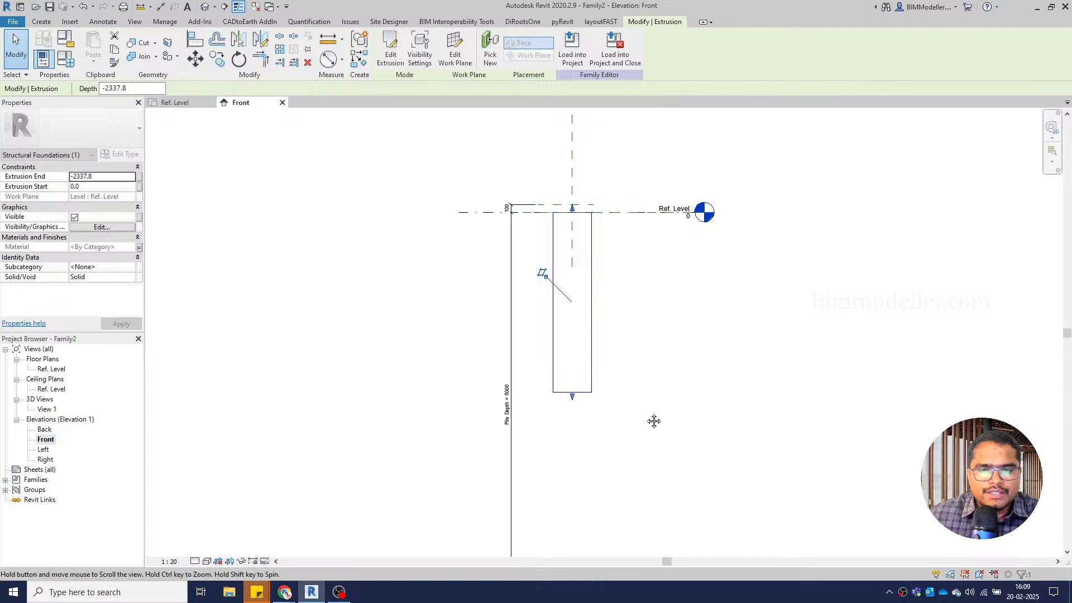
Align the bottom of the pile extrusion to the lower reference plane and lock it there
middle_drag(651, 421, 615, 314)
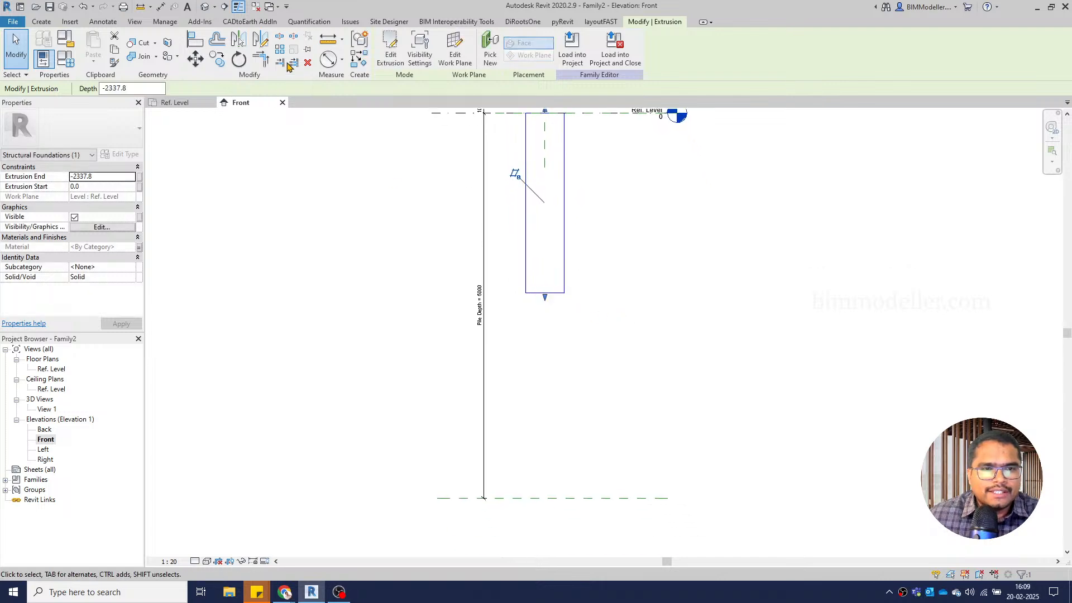
click(190, 38)
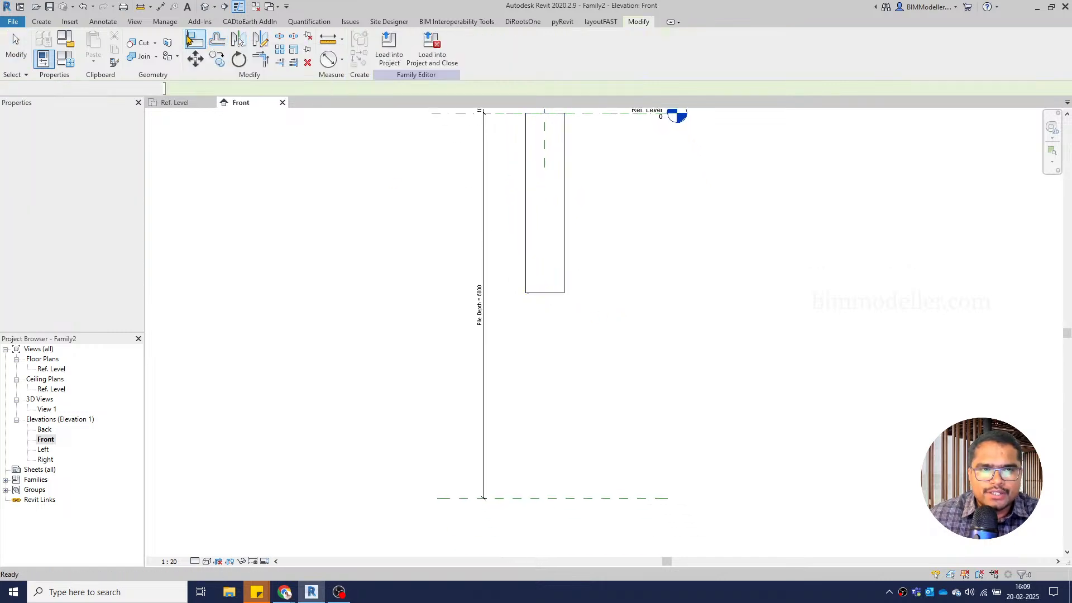
click(561, 498)
click(558, 293)
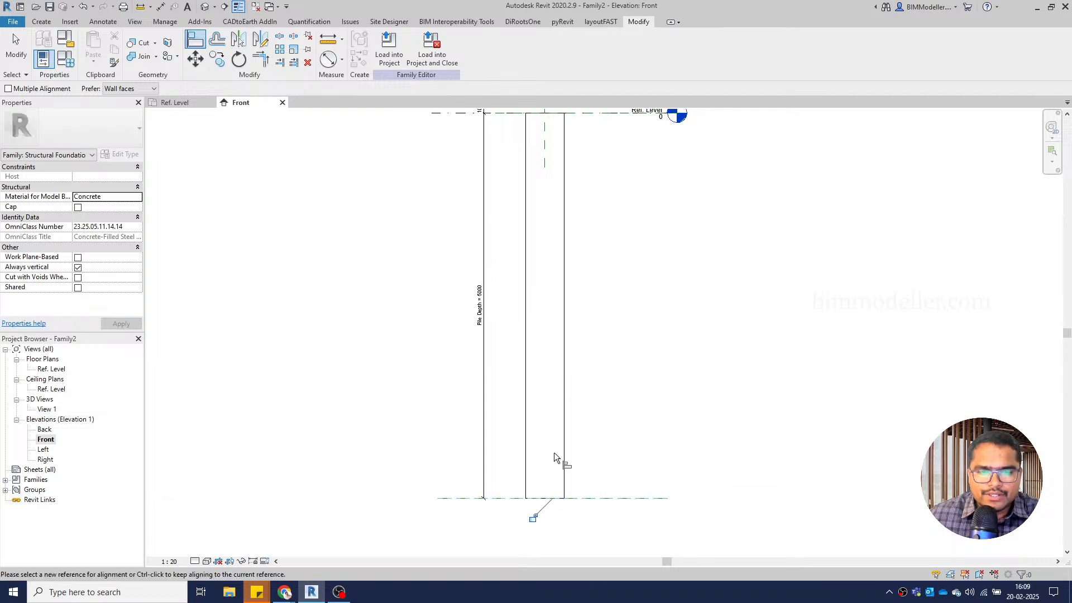
click(532, 518)
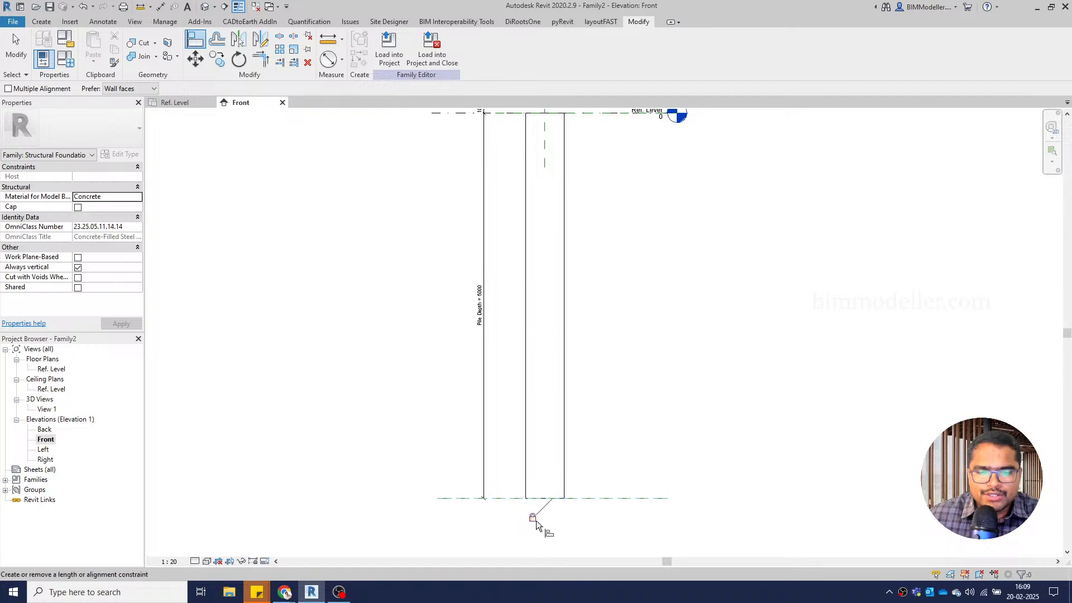
Align the top of the pile extrusion to the upper reference plane above Ref. Level and lock it there
middle_drag(602, 115, 597, 271)
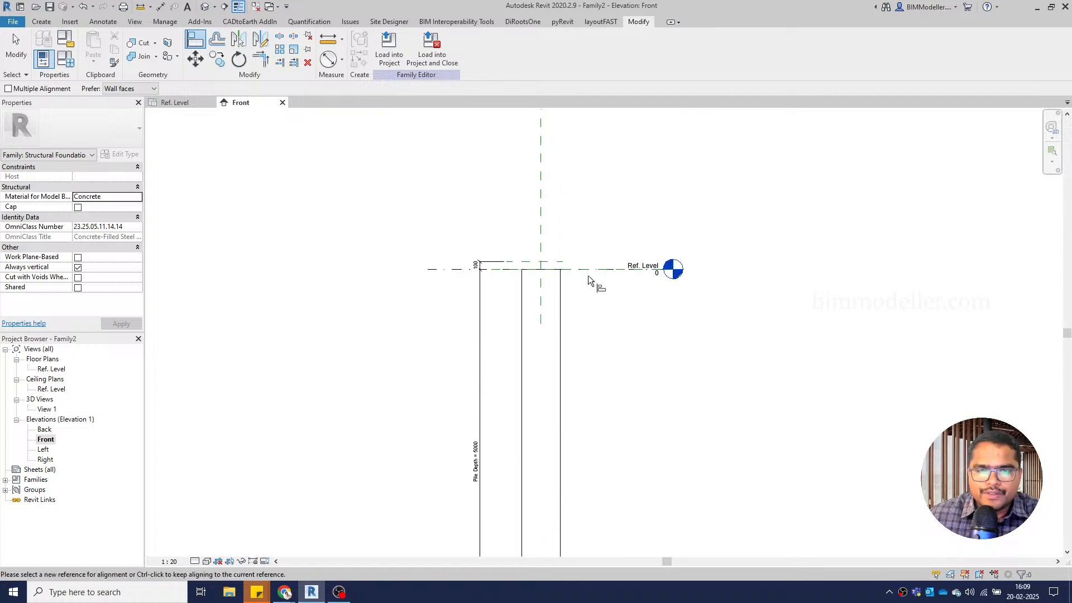
scroll(555, 270, up, 2)
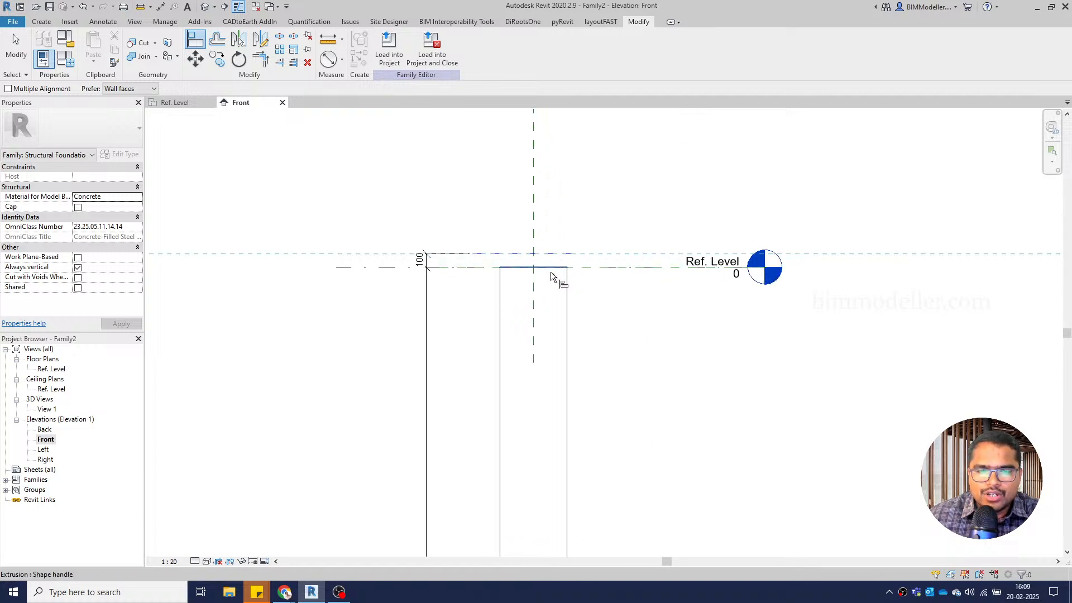
click(551, 267)
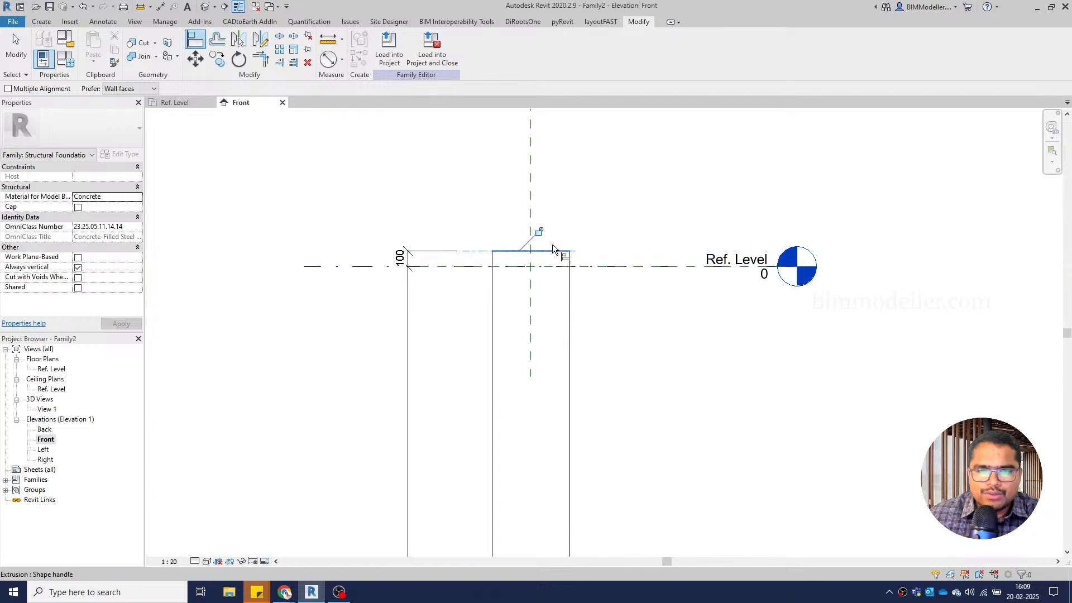
scroll(555, 304, down, 3)
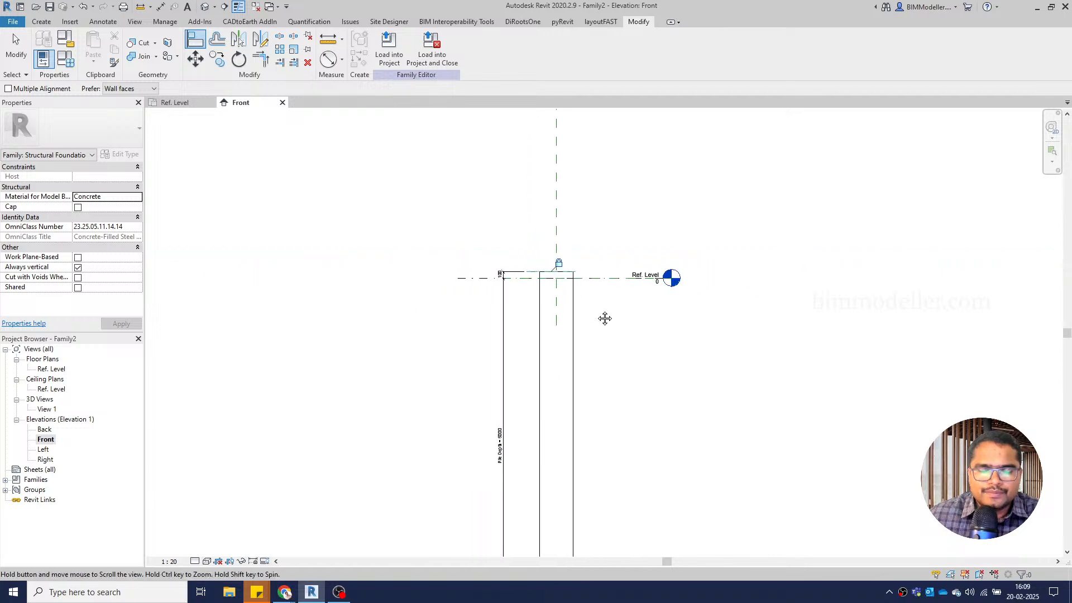
key(Escape)
key(Escape)
Unlock the 100 mm dimension between Ref. Level and the upper reference plane
scroll(519, 291, up, 3)
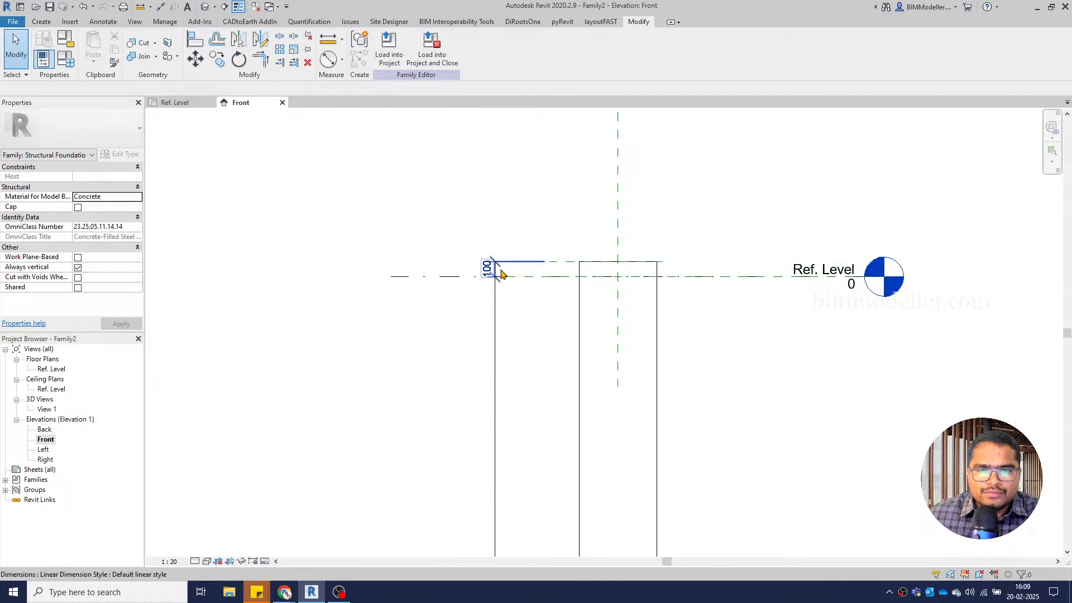
click(504, 272)
scroll(514, 279, up, 3)
click(518, 266)
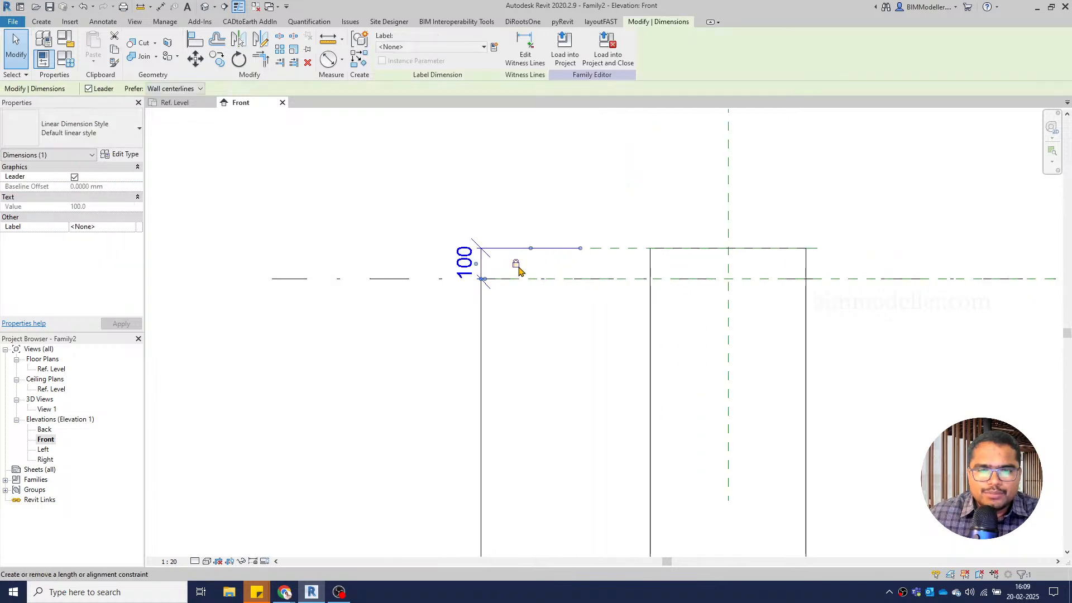
click(546, 316)
middle_drag(546, 316, 472, 315)
Label the 100 mm dimension above Ref. Level with a new type-based family parameter named Pile Offset
click(431, 262)
click(494, 48)
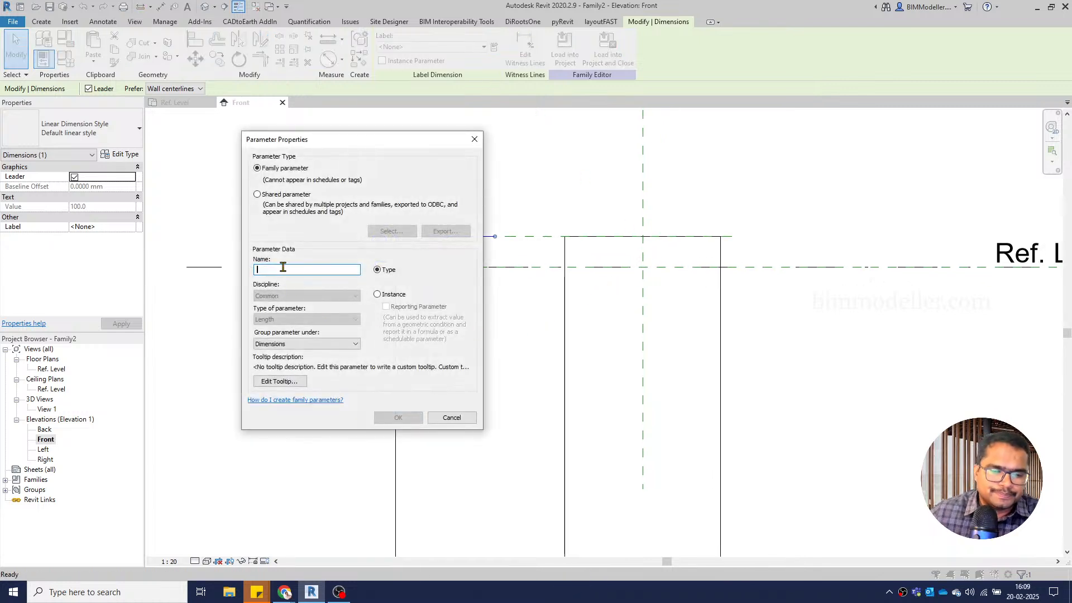
text(Pile Em)
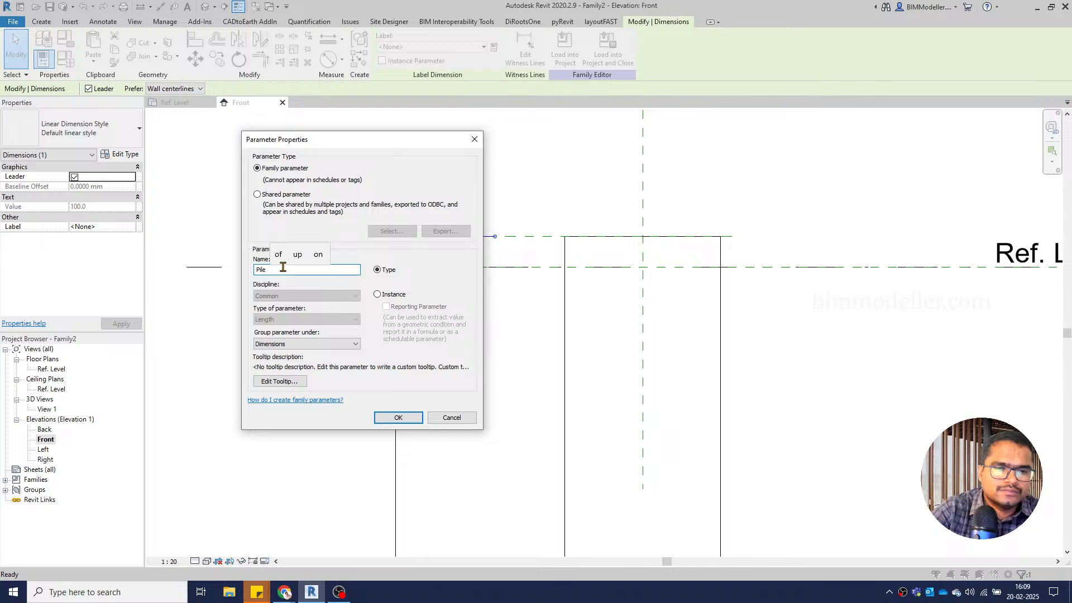
key(BackSpace)
key(BackSpace)
text(O)
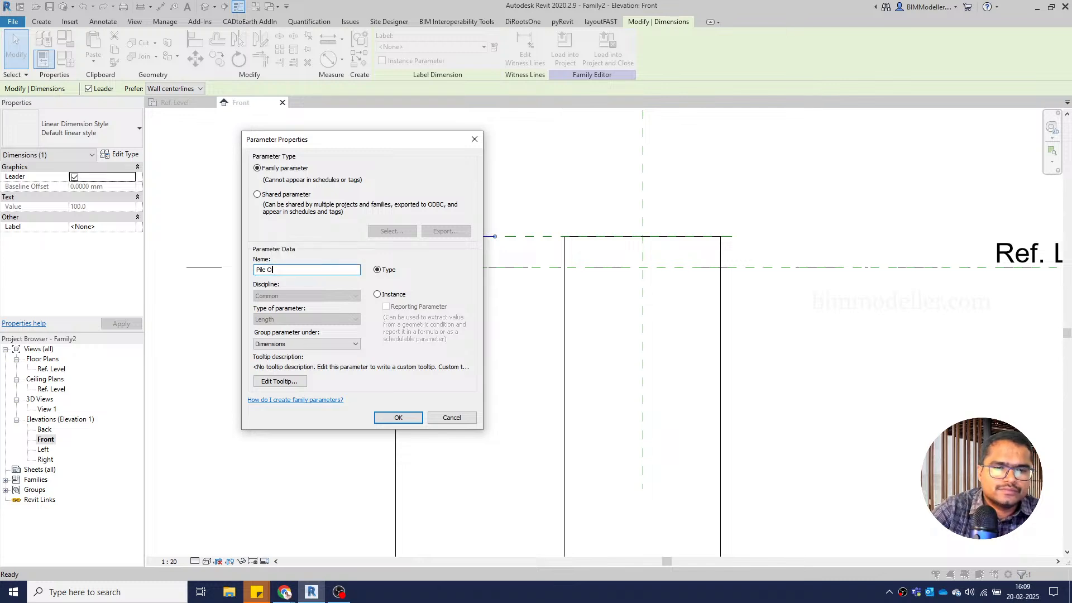
text(ffset)
key(Return)
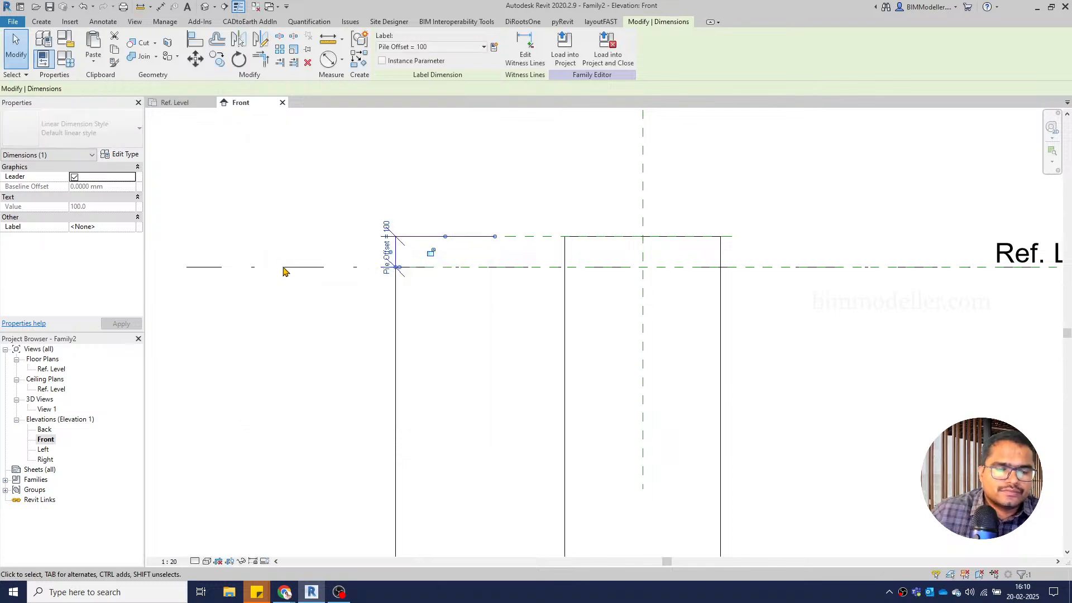
click(559, 334)
scroll(369, 201, down, 4)
middle_drag(414, 358, 507, 334)
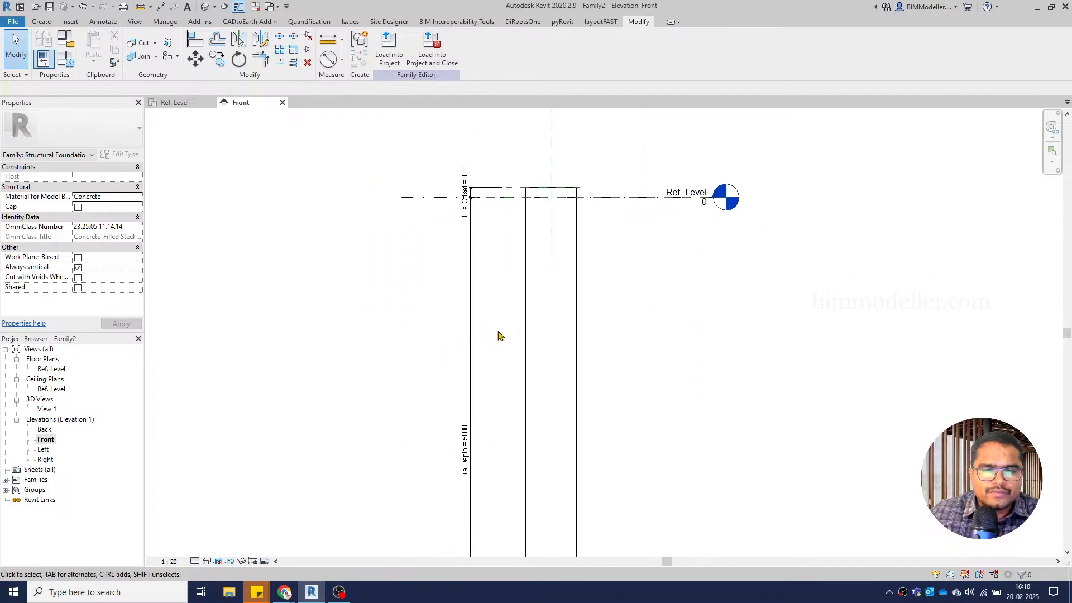
Flex the pile by setting Pile Depth to 6000 in the family types, and undo the change
click(65, 59)
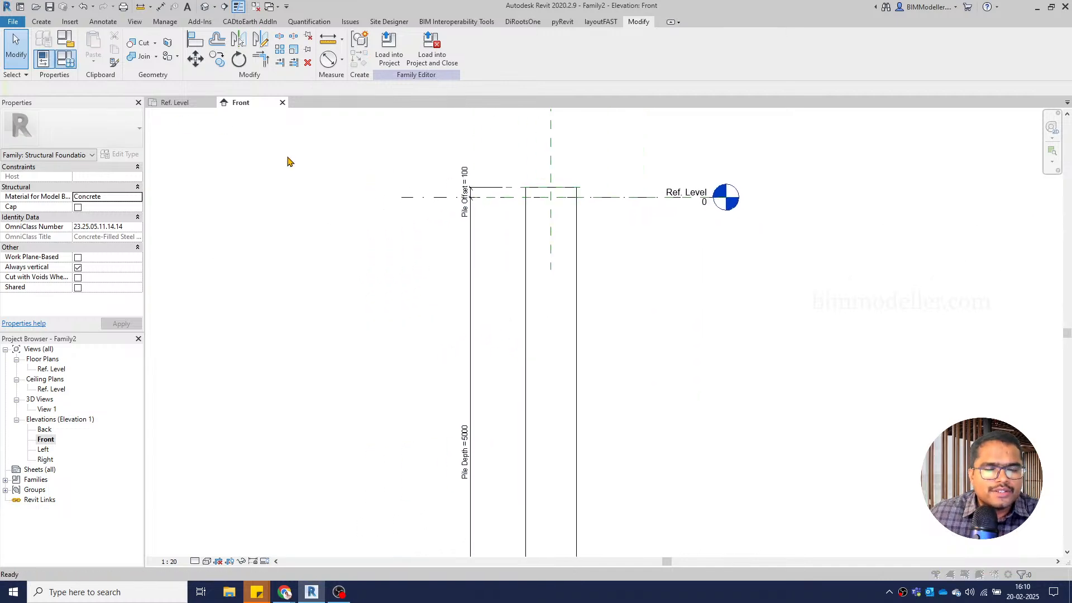
click(253, 193)
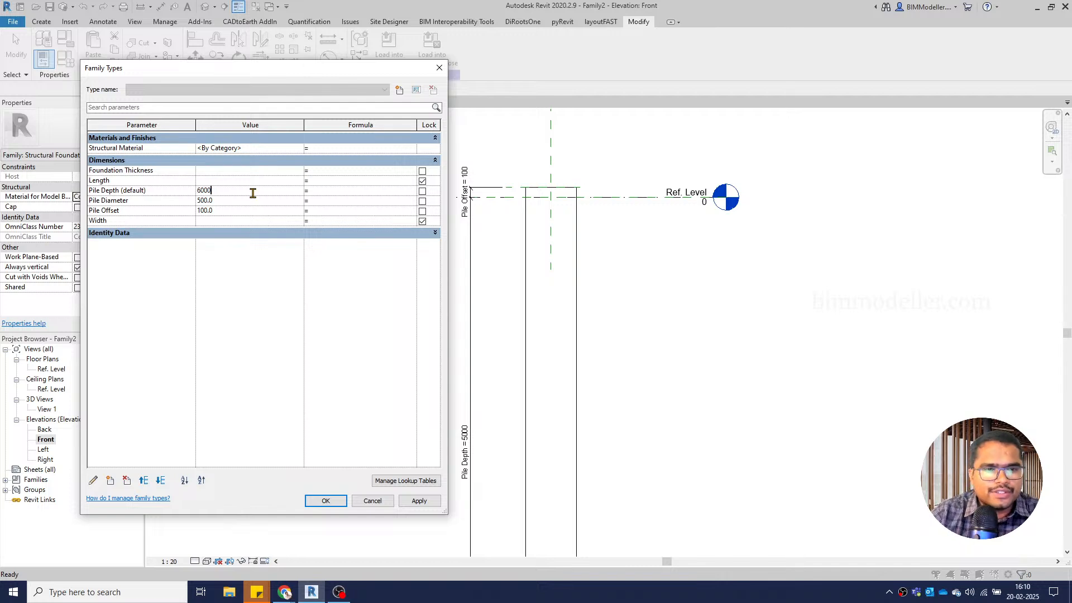
key(Tab)
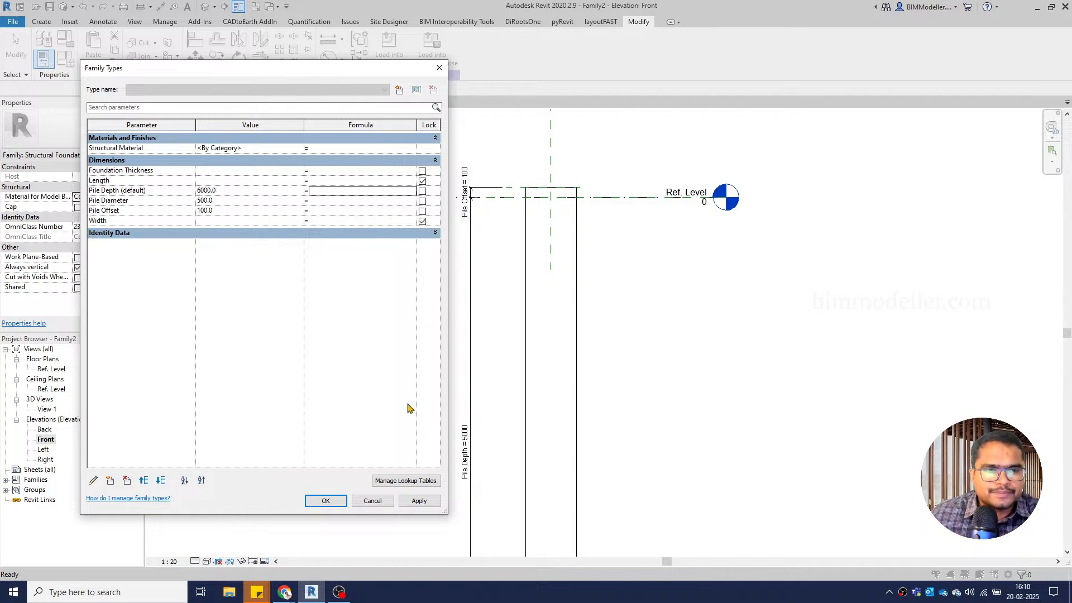
click(325, 500)
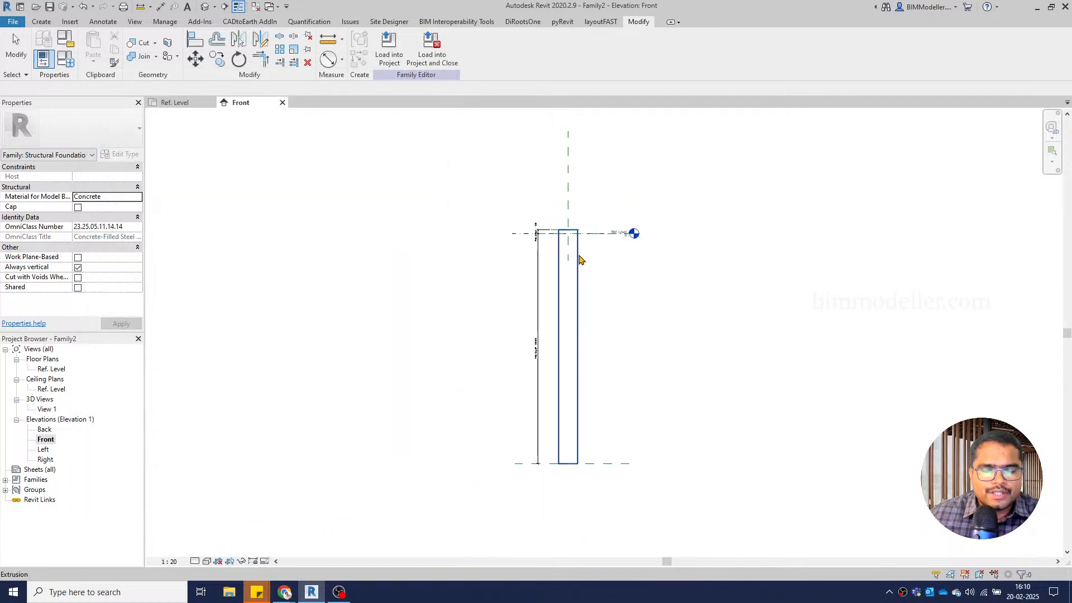
key(Escape)
scroll(614, 330, up, 3)
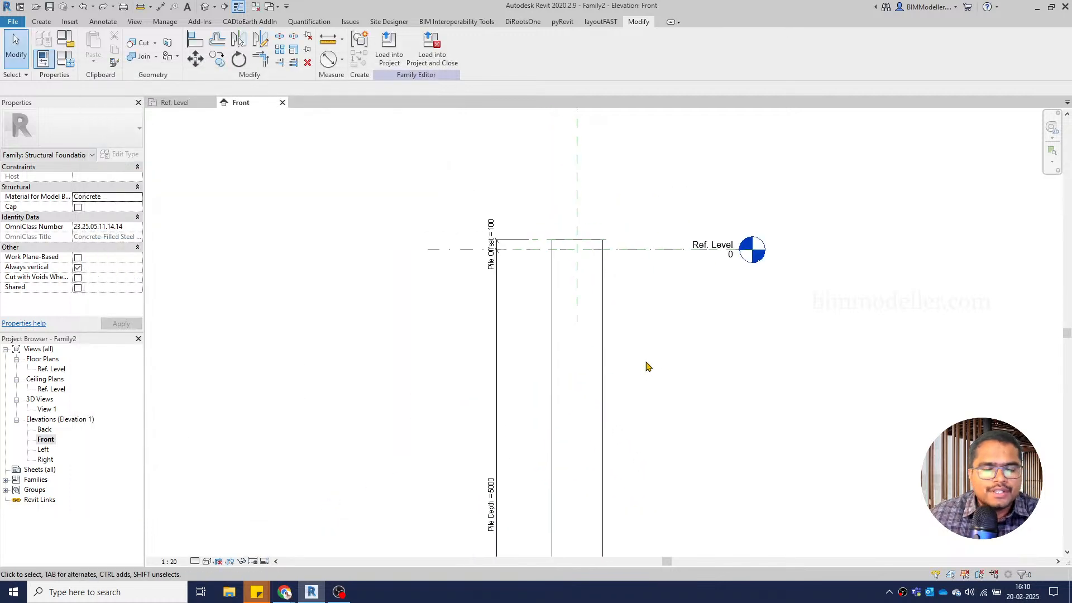
middle_drag(424, 323, 344, 307)
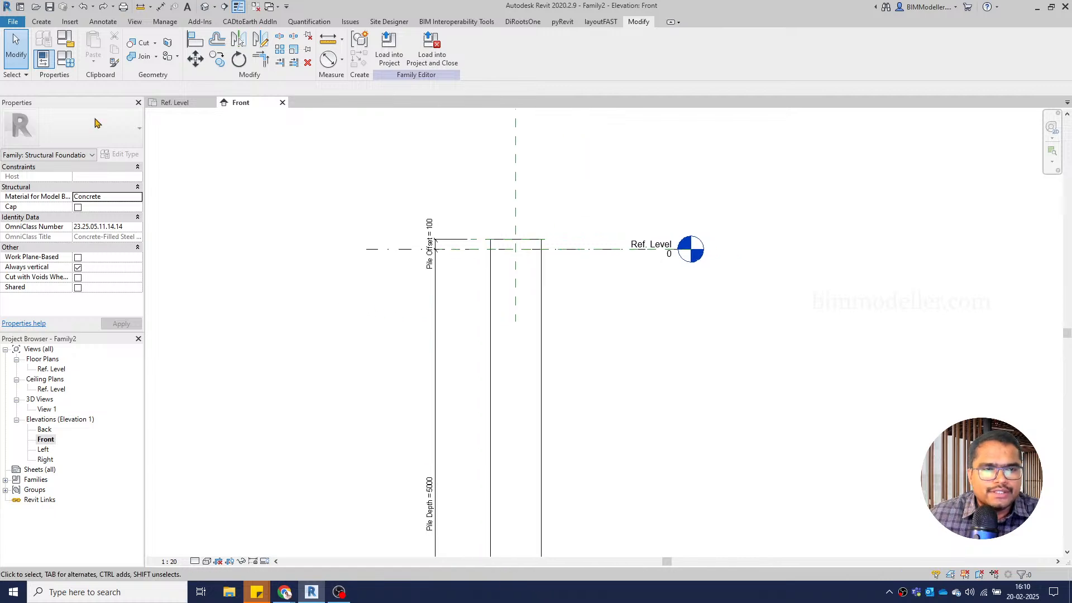
In the family types, assign the Concrete - Cast-in-Place Concrete material to the Structural Material parameter
click(69, 63)
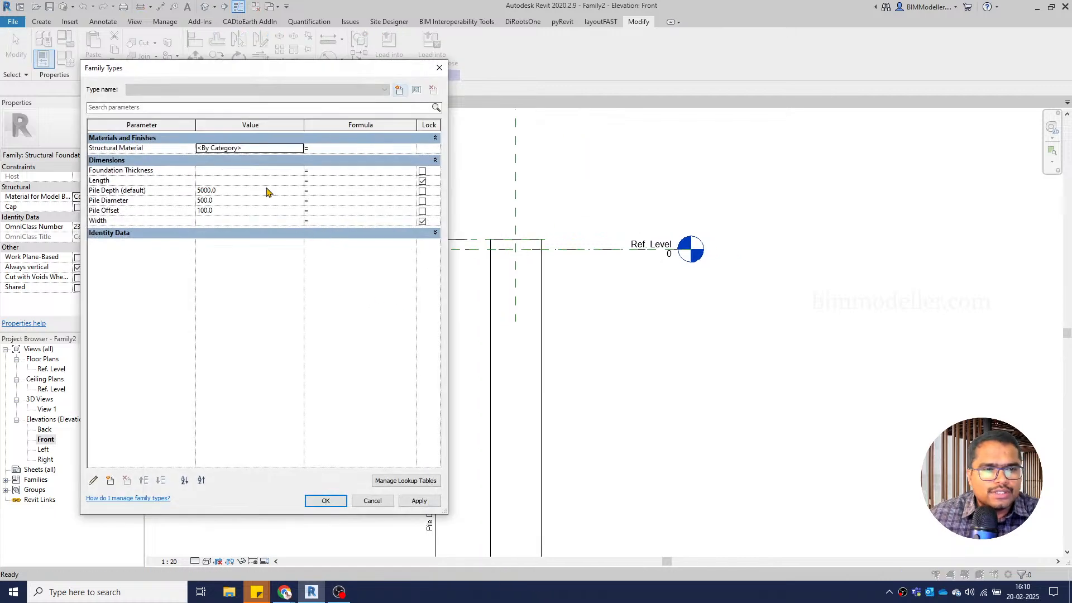
click(281, 149)
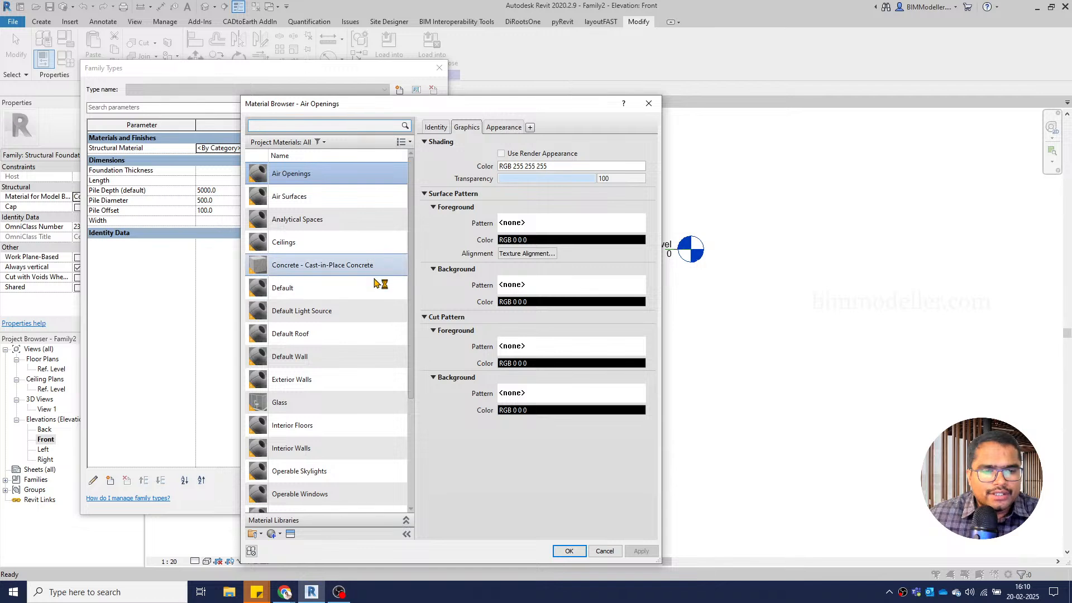
scroll(391, 276, down, 3)
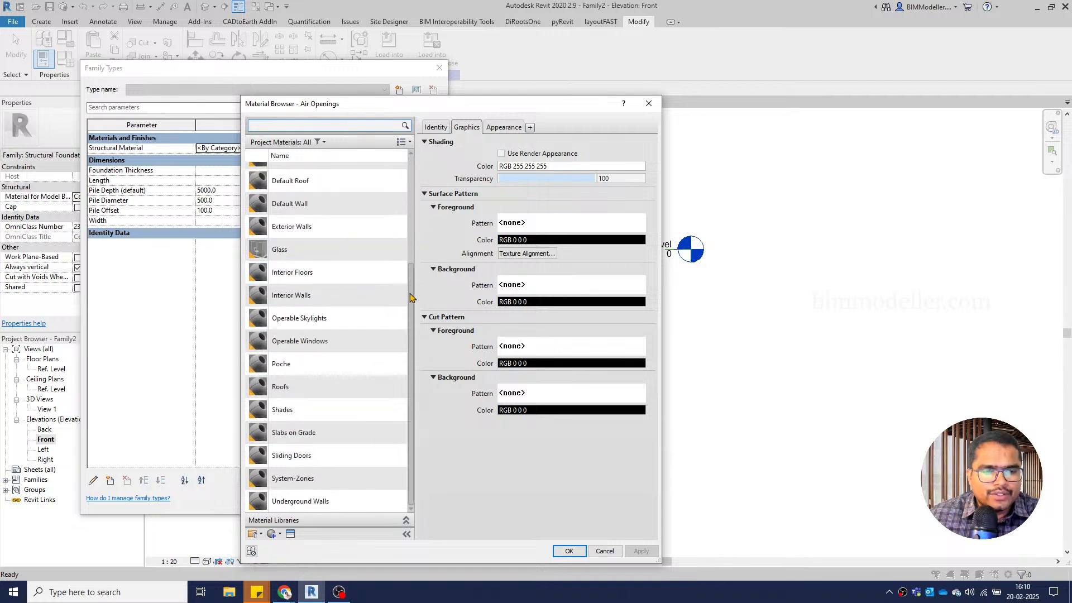
scroll(390, 249, up, 1)
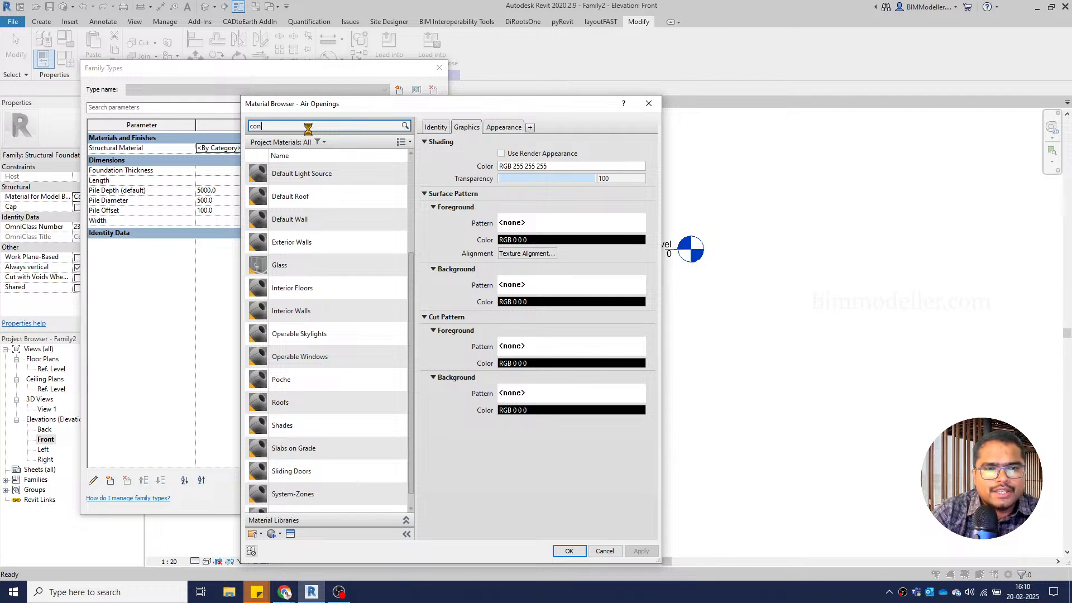
click(308, 129)
text(conc)
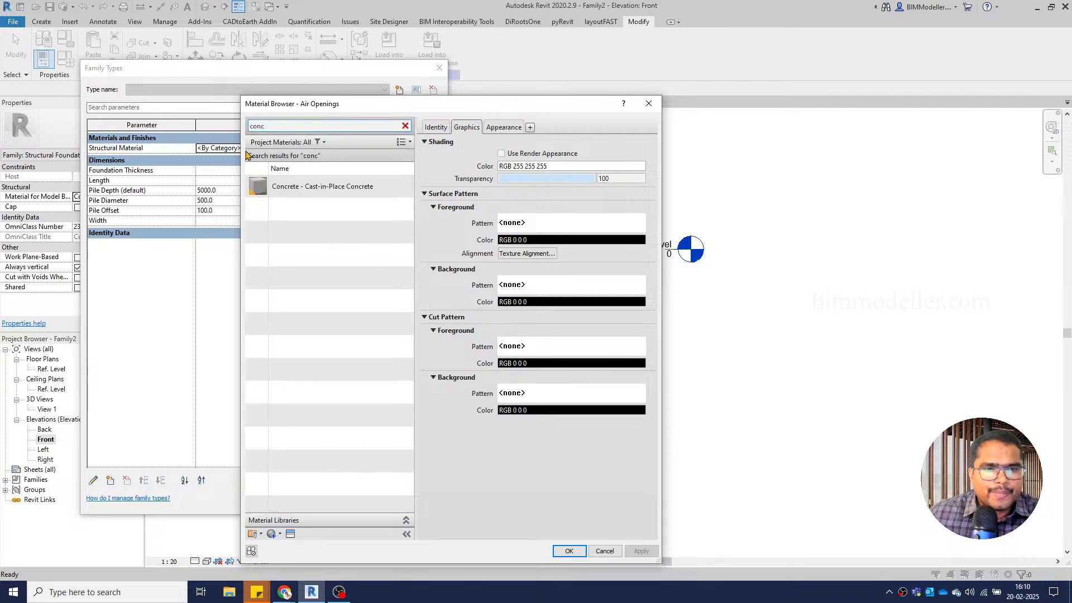
click(338, 189)
click(569, 550)
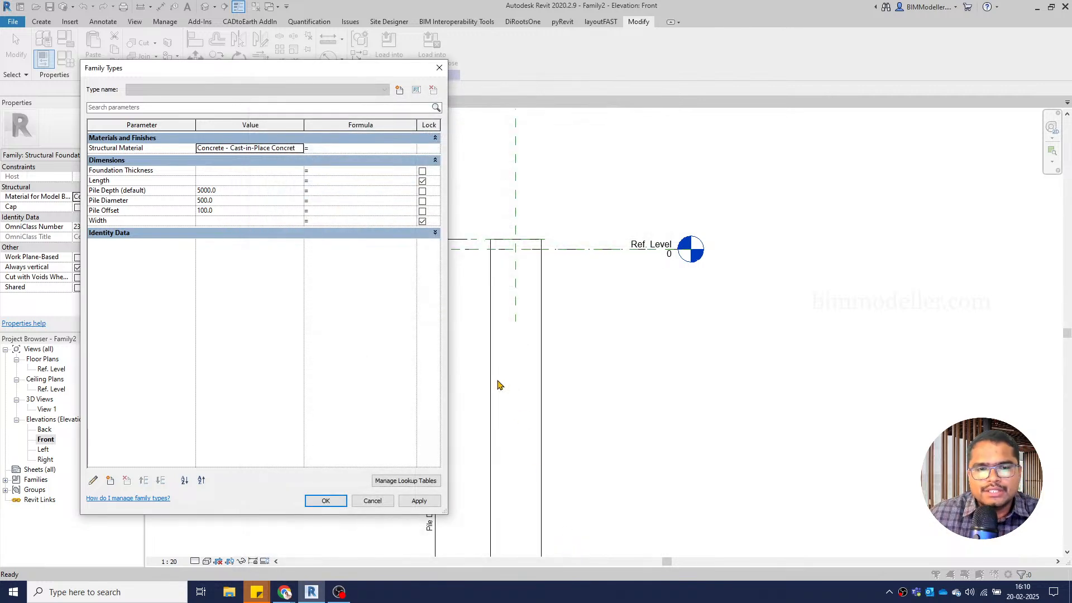
click(326, 502)
middle_drag(551, 354, 581, 301)
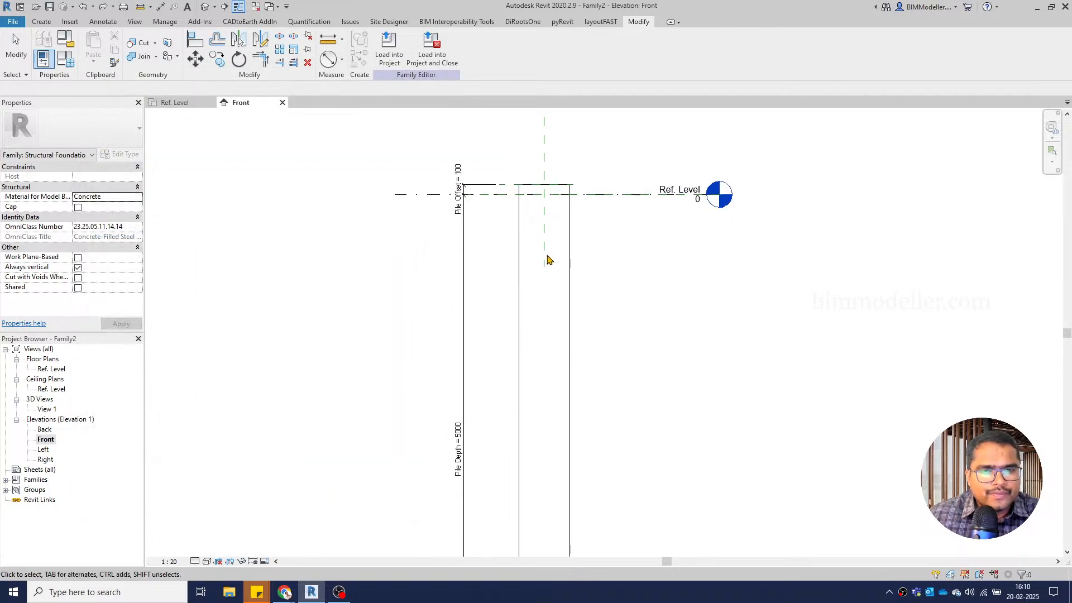
Show the pile shaded in the default 3D view and close all the other open views
click(204, 6)
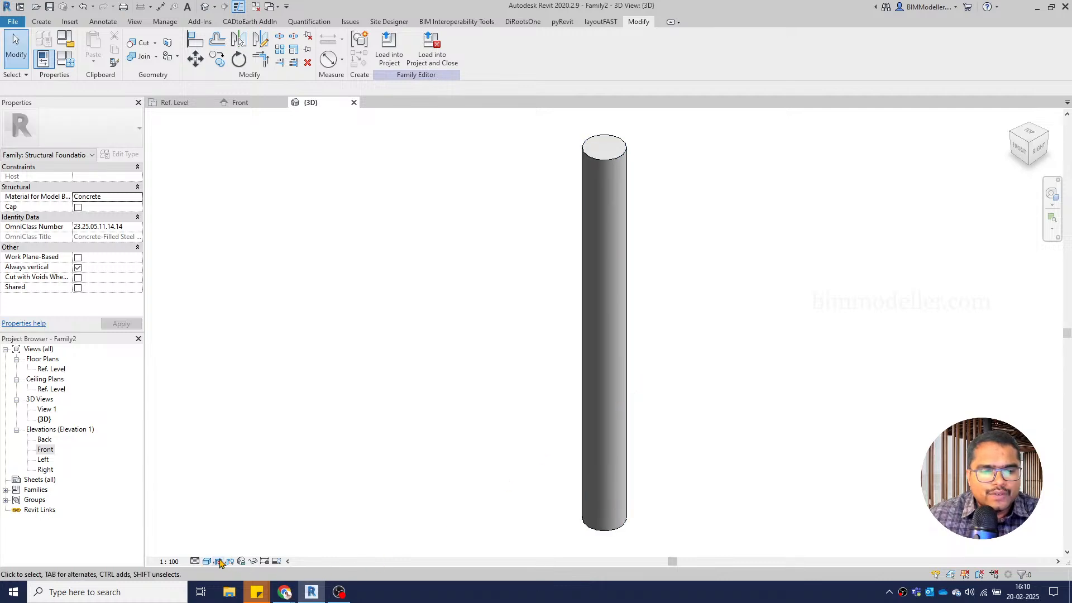
click(209, 561)
click(232, 516)
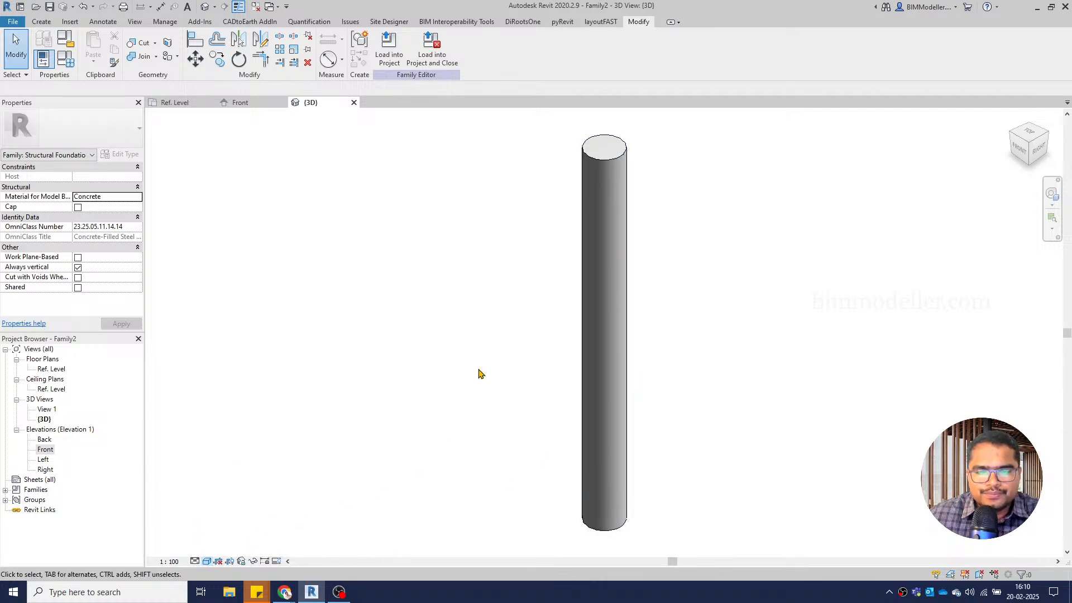
middle_drag(424, 363, 433, 397)
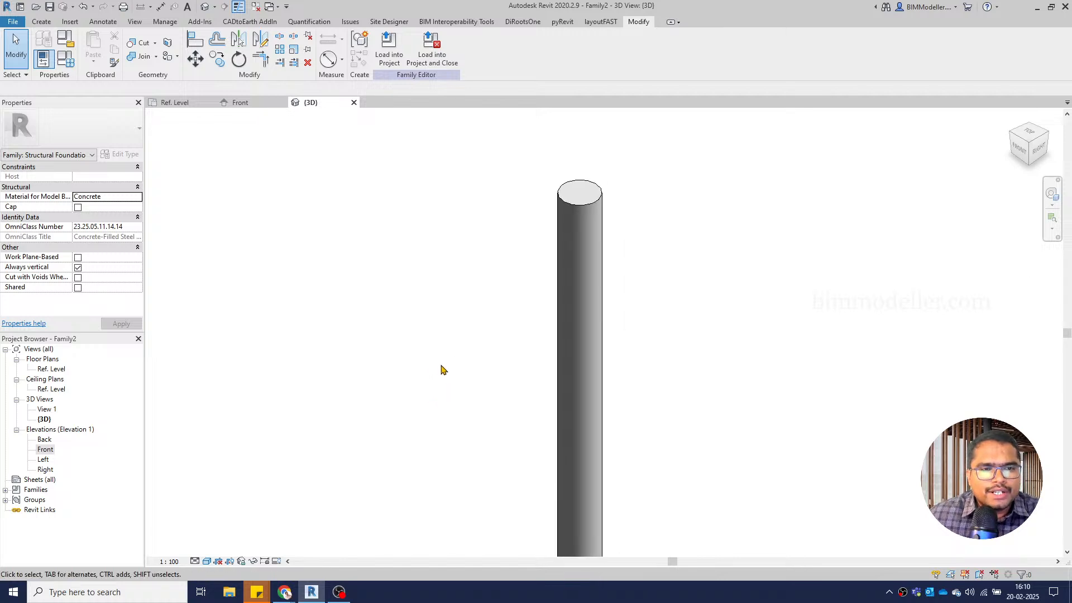
click(256, 7)
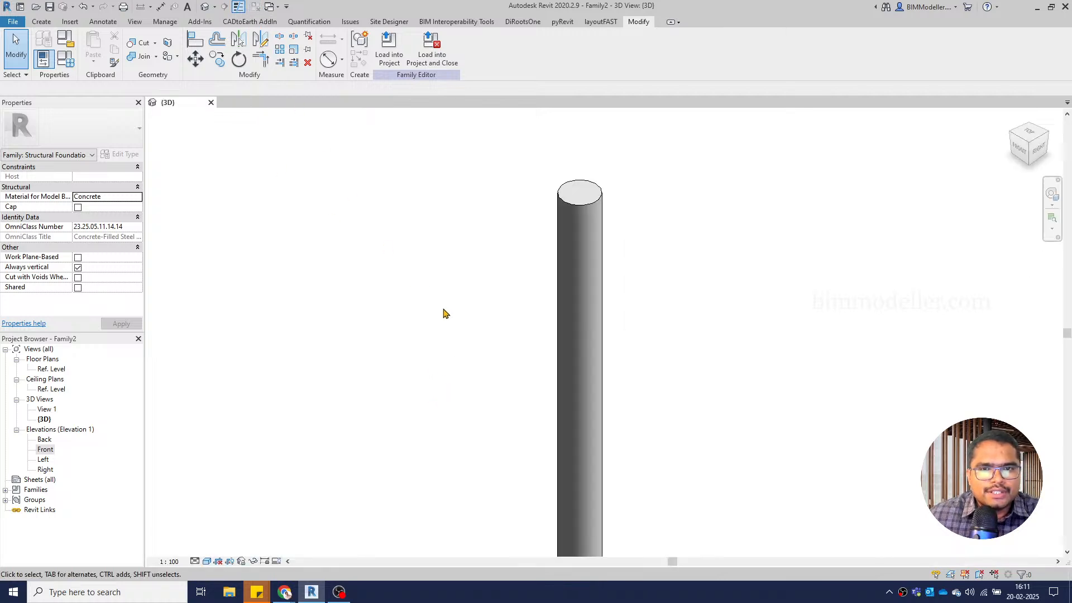
Save the family to the Desktop under the file name Scant Pile
key(ctrl+s)
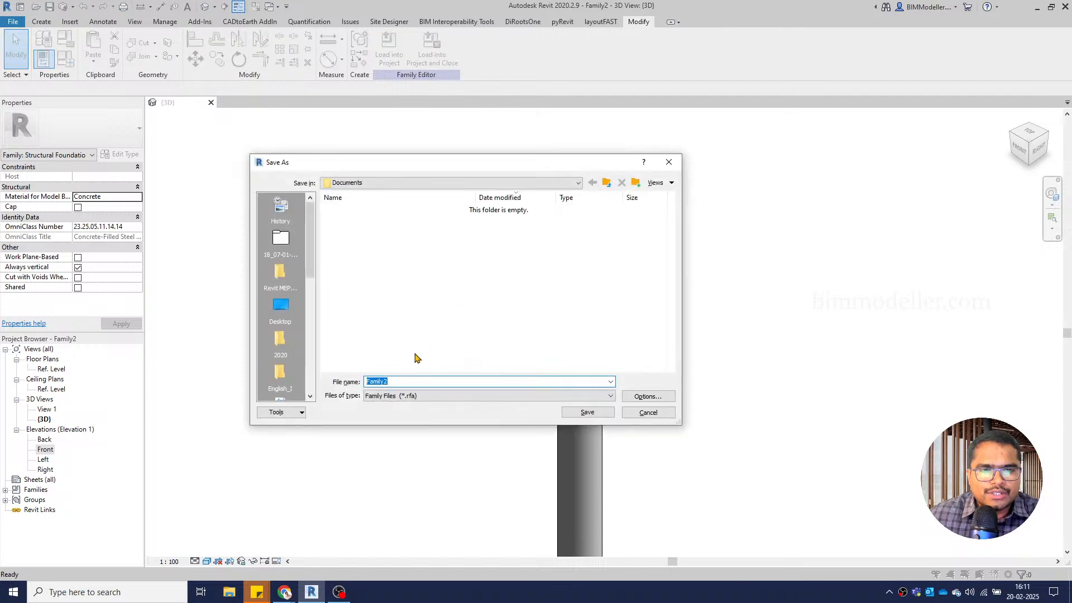
click(281, 305)
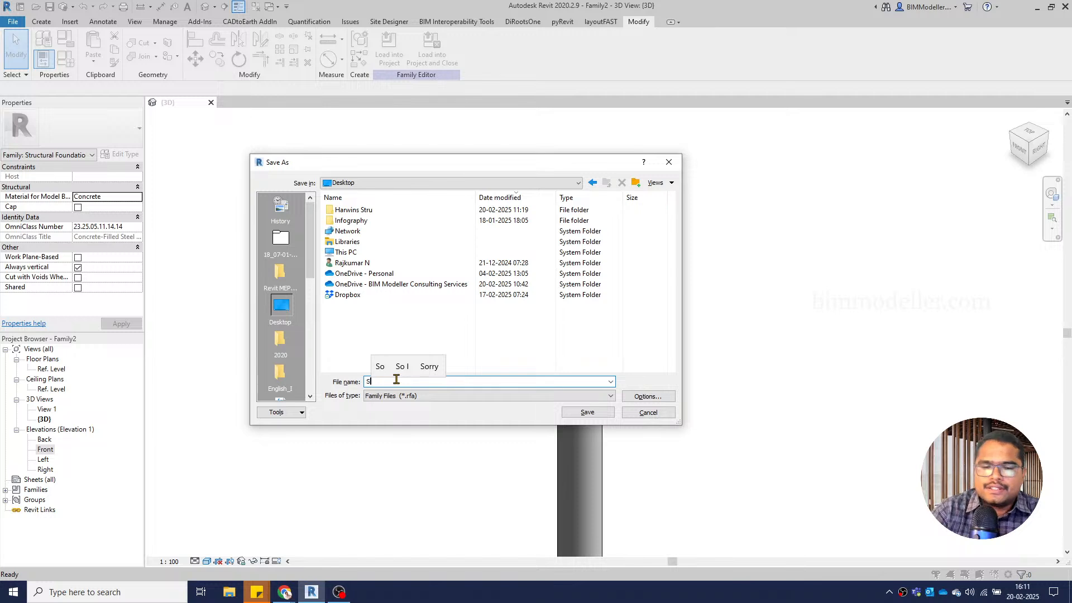
text(can)
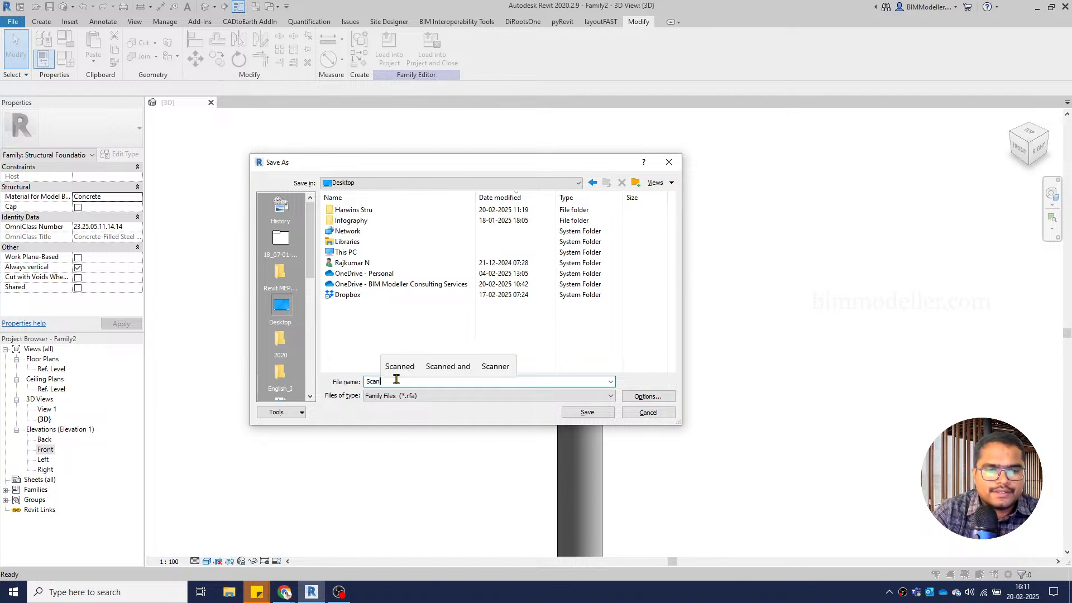
text(t Pile)
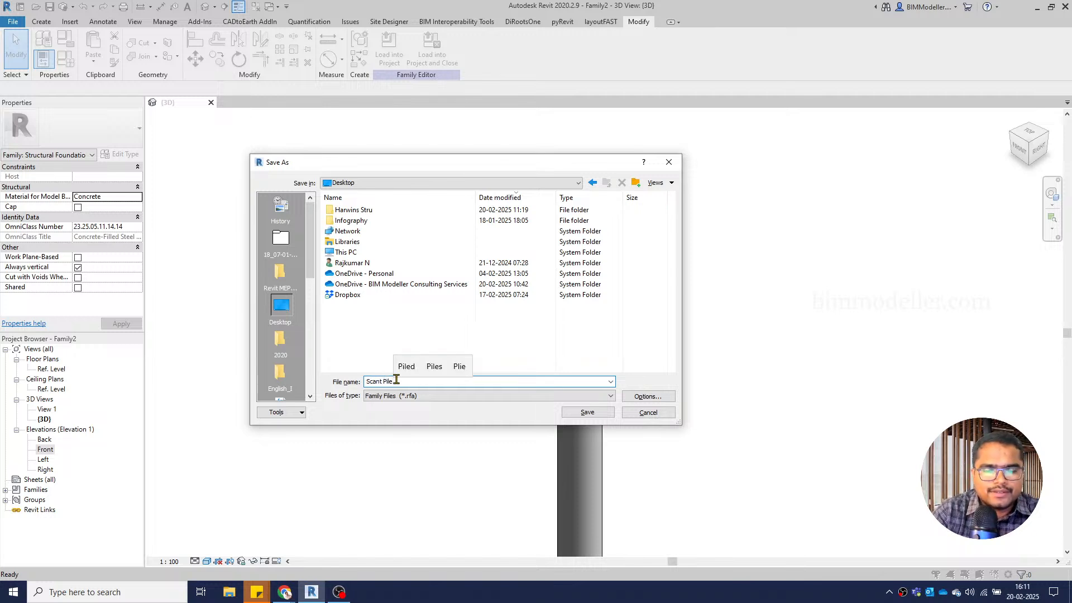
key(Return)
key(Return)
key(Return)
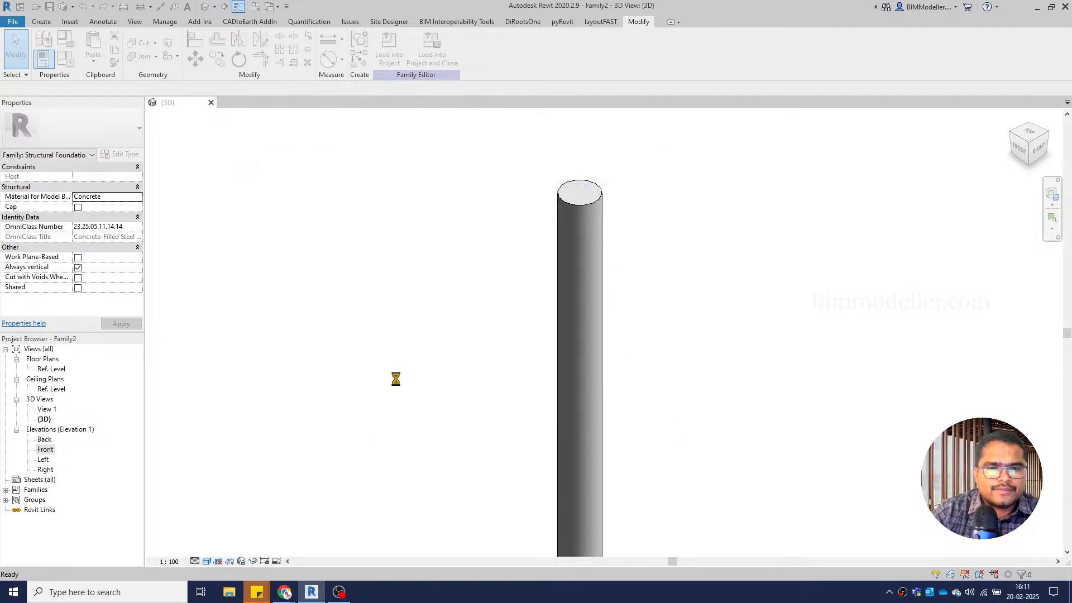
Create a new family type named Primary Pile in the pile's family types
click(65, 59)
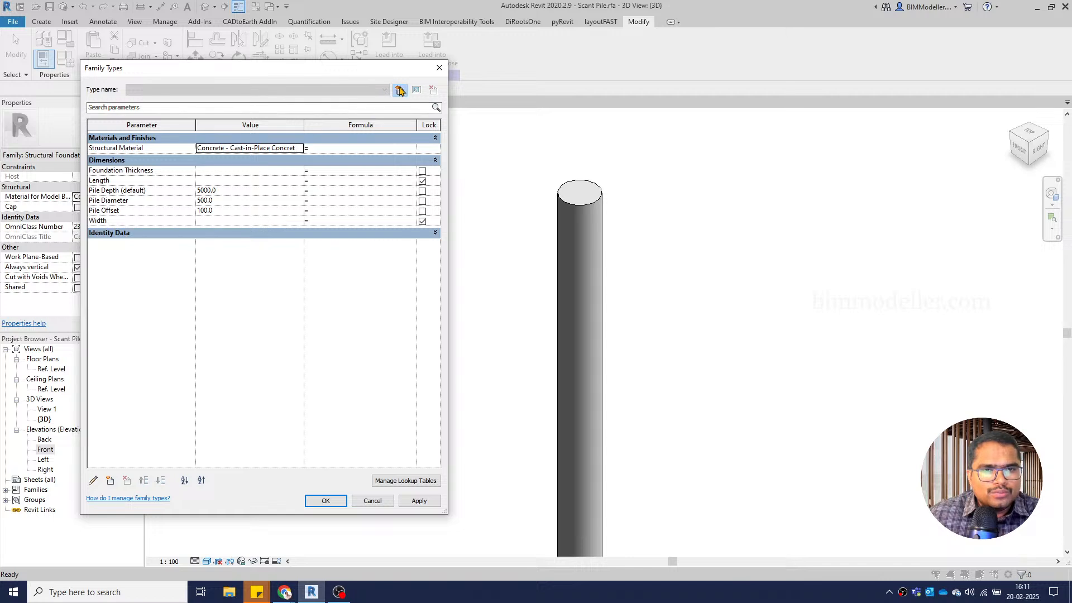
click(399, 90)
text(Primary)
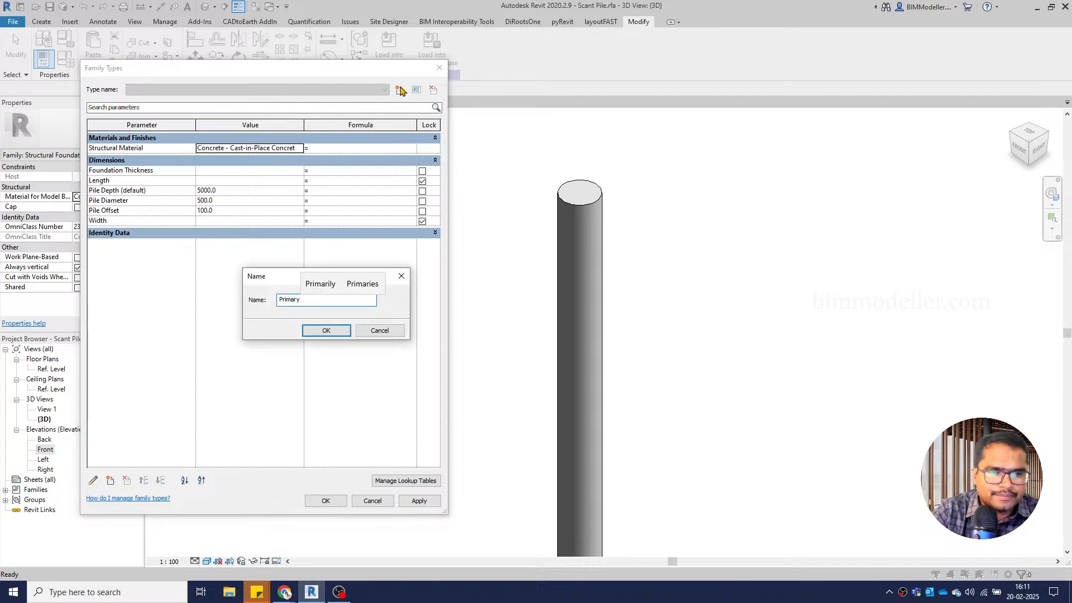
text( Pile)
key(Return)
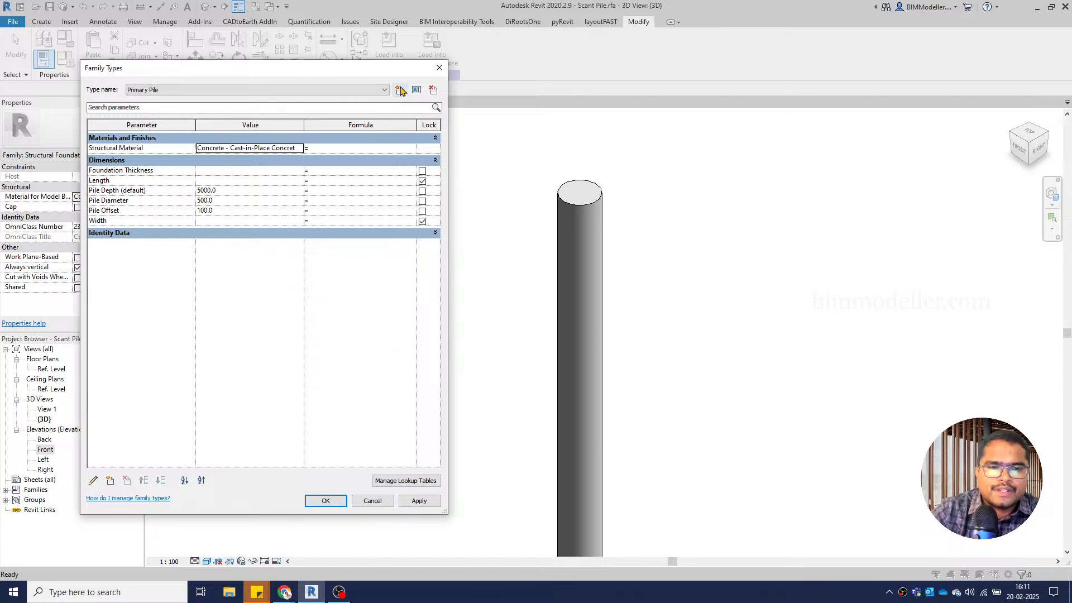
Add a second family type named Secondary Pile and accept the family types
click(399, 90)
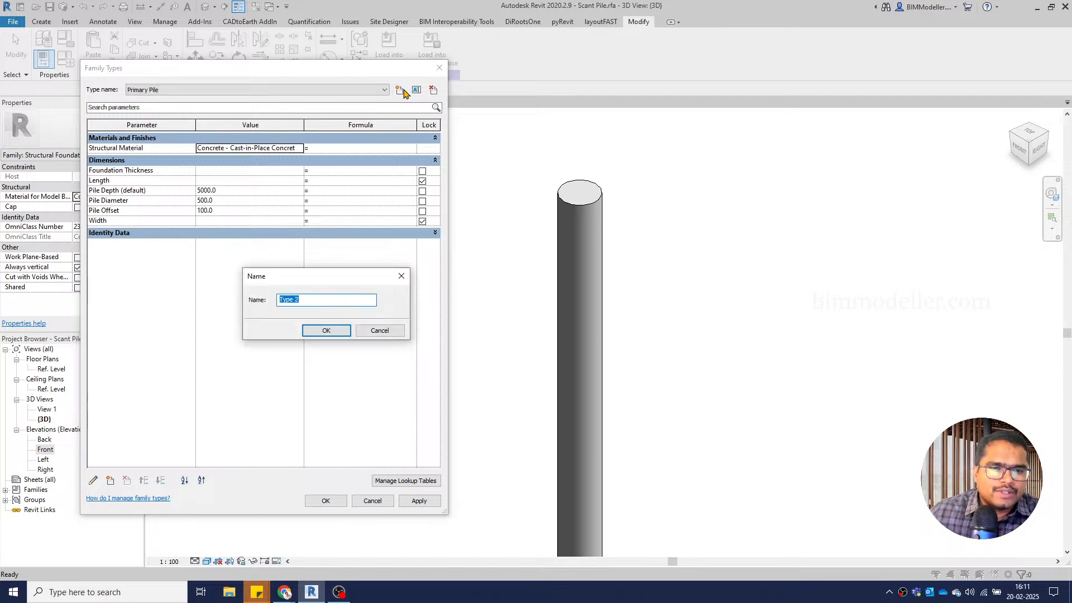
text(Scon)
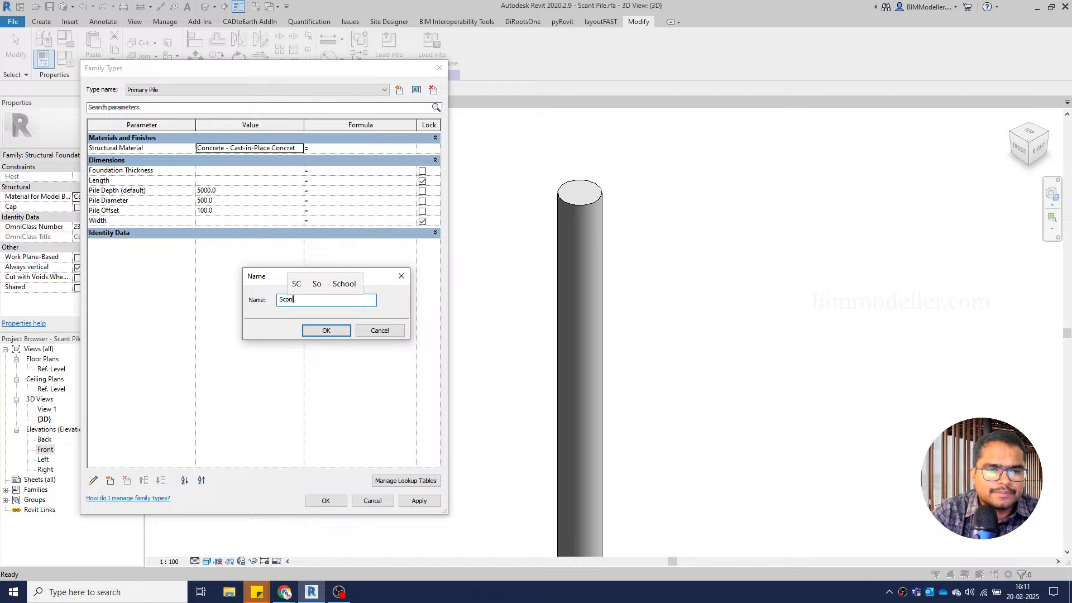
text(dar)
key(Up)
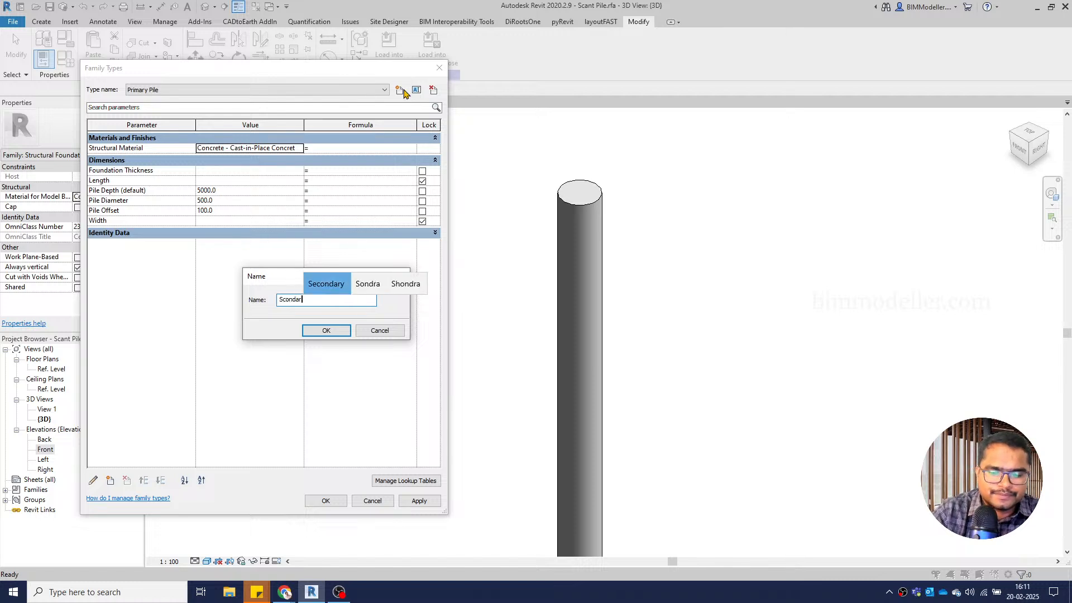
key(Return)
text(Pile)
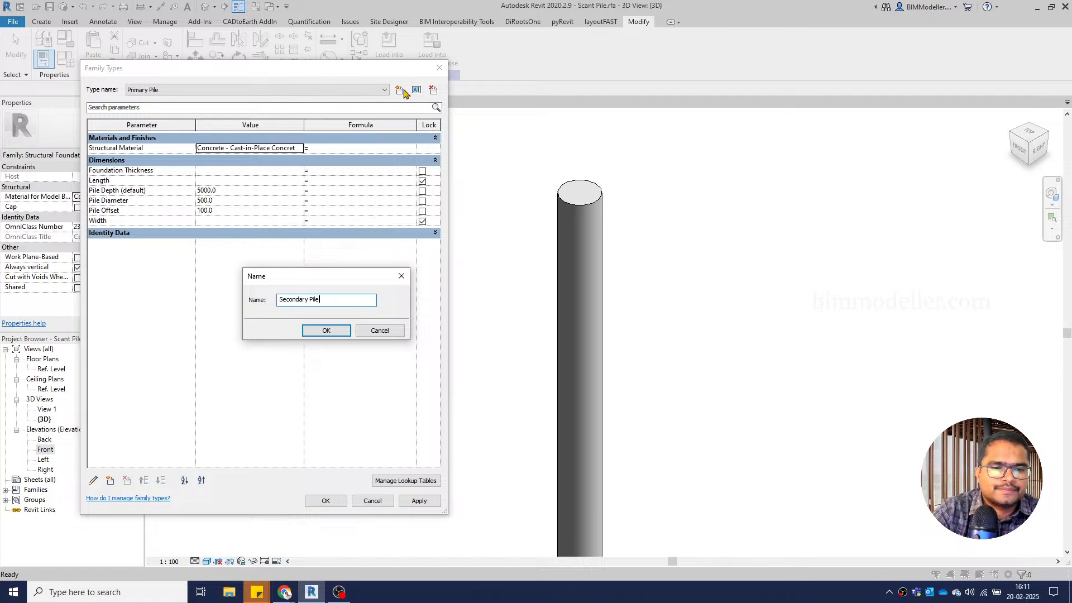
key(Return)
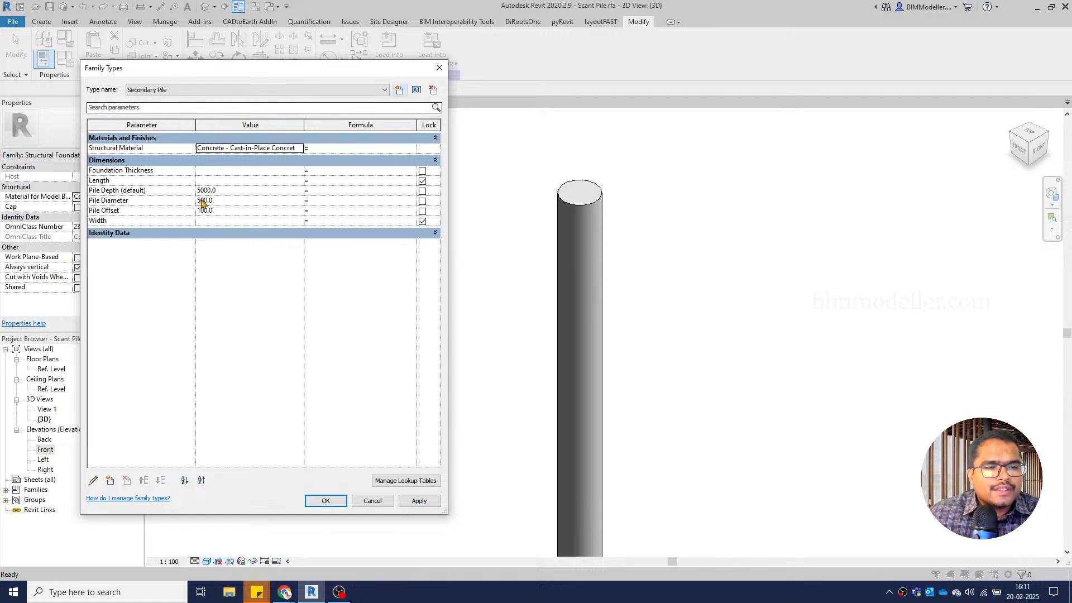
click(326, 502)
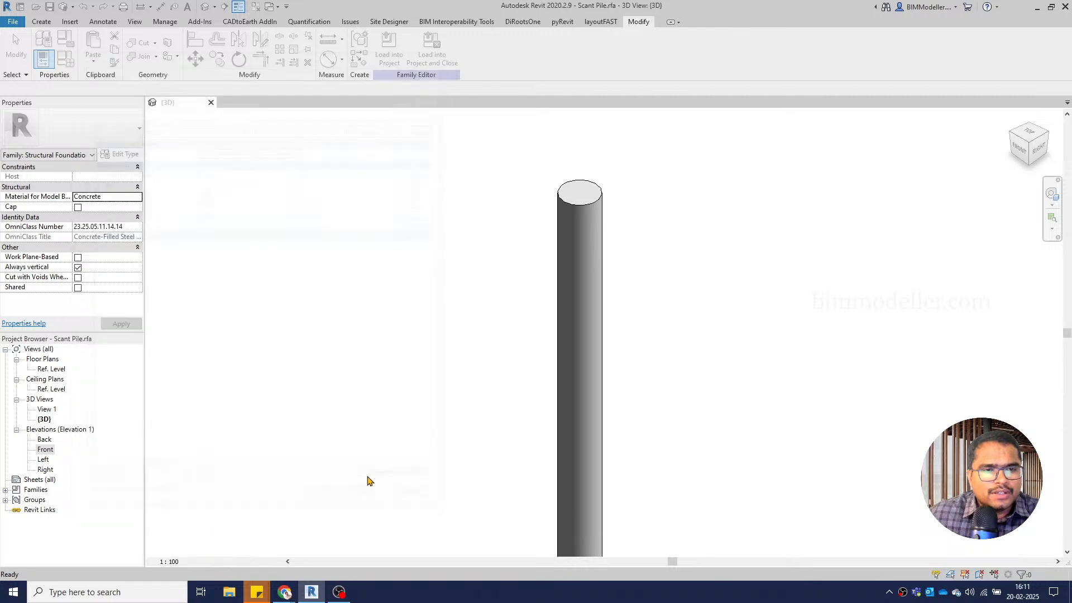
Open the Ref. Level floor plan of the pile family and close the other open views
scroll(389, 302, down, 2)
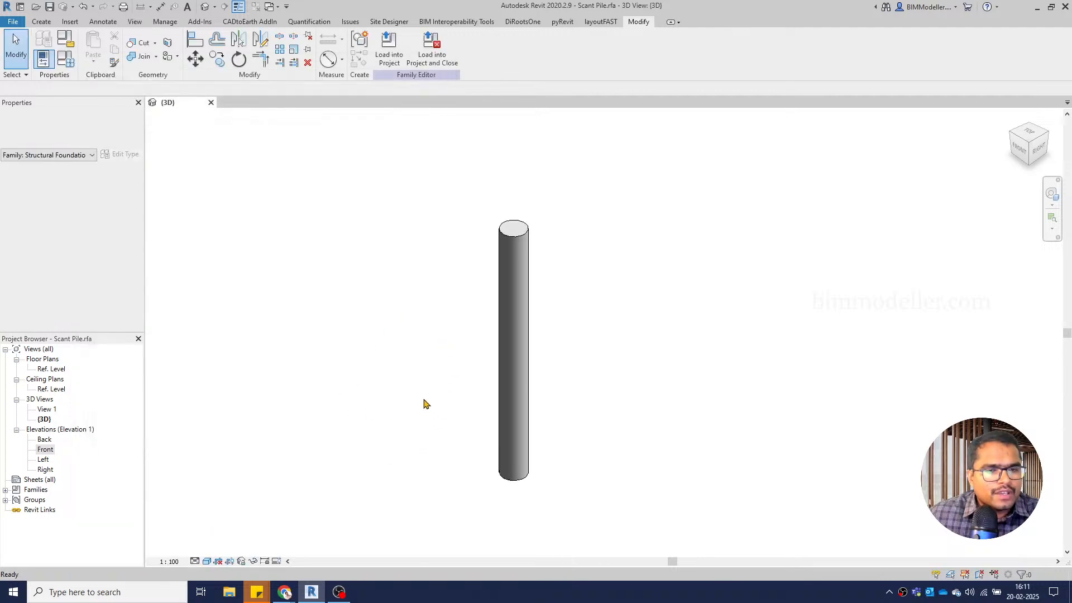
middle_drag(419, 402, 432, 406)
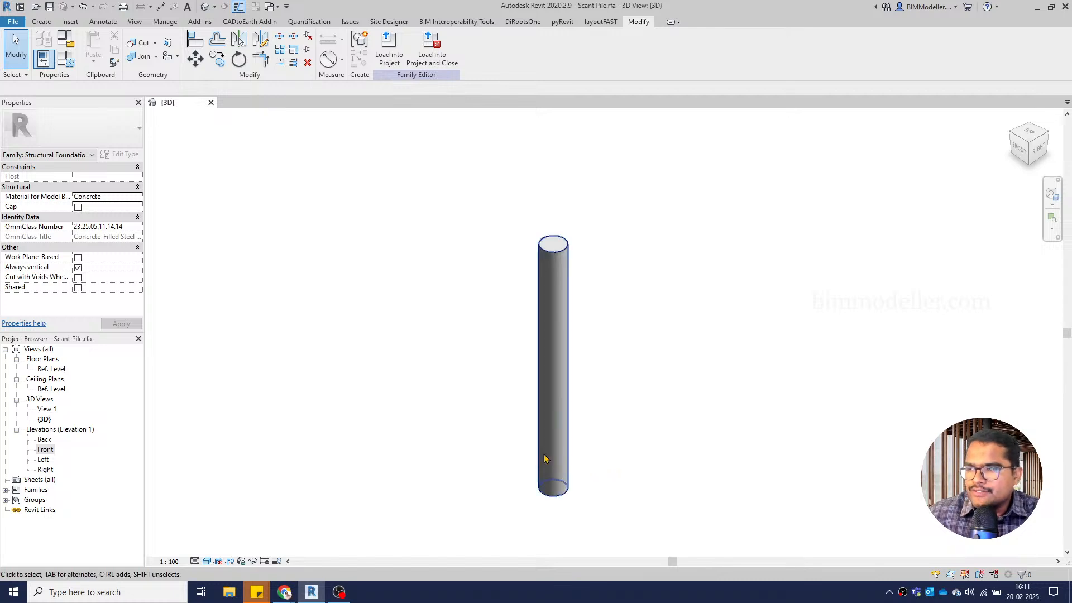
scroll(515, 441, up, 4)
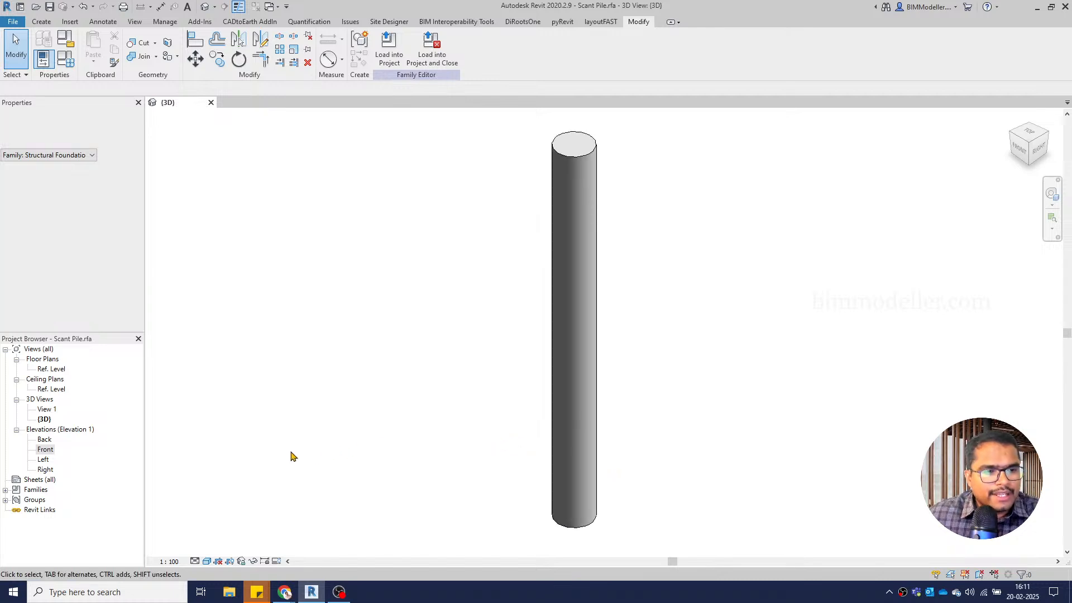
double_click(51, 369)
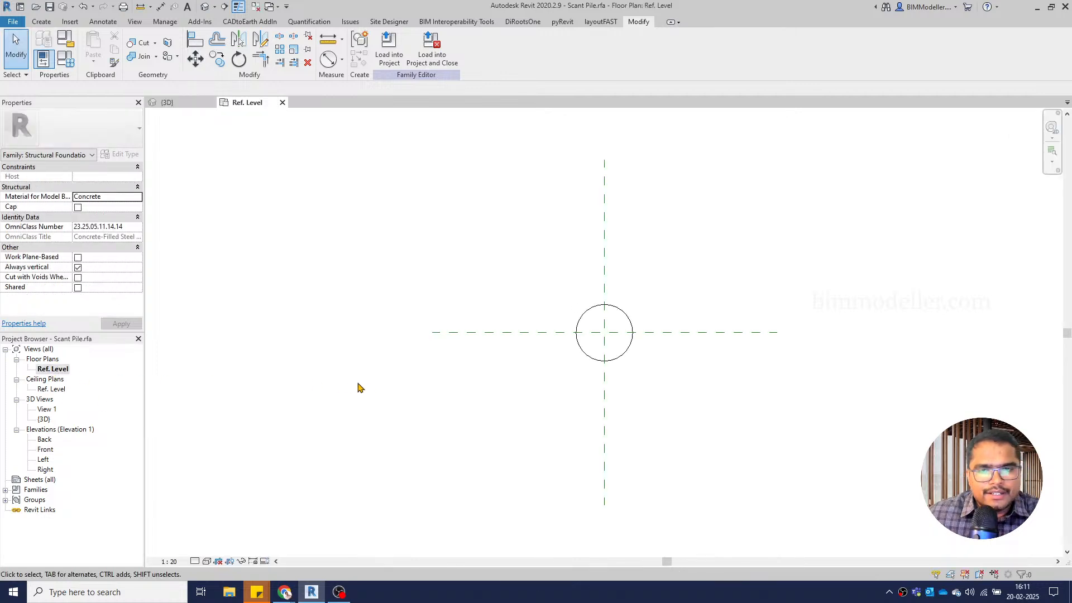
click(273, 7)
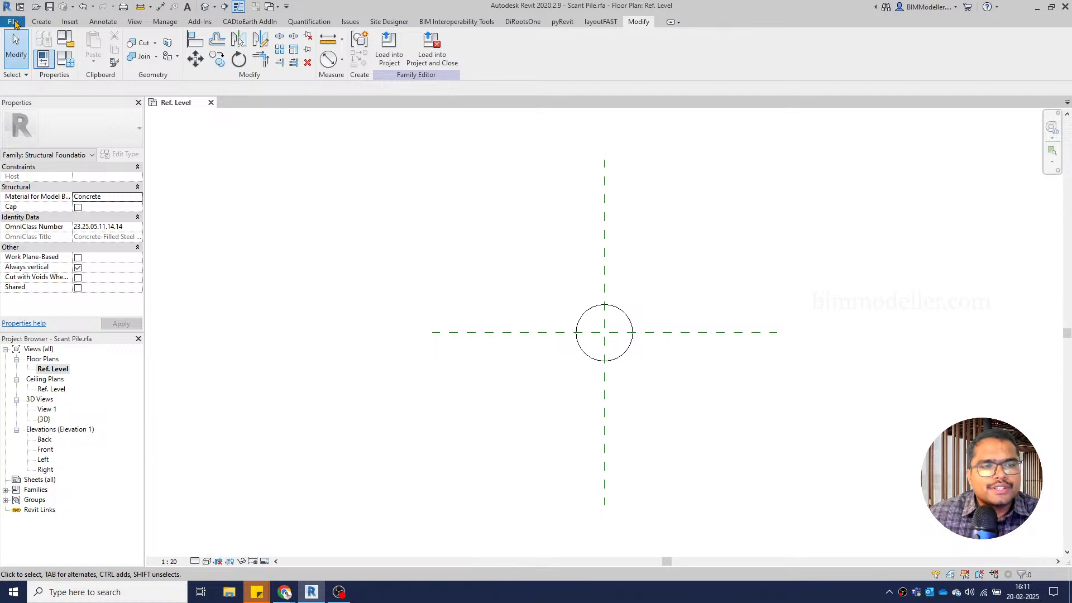
Create a new project based on the Structural Template
click(13, 21)
click(51, 65)
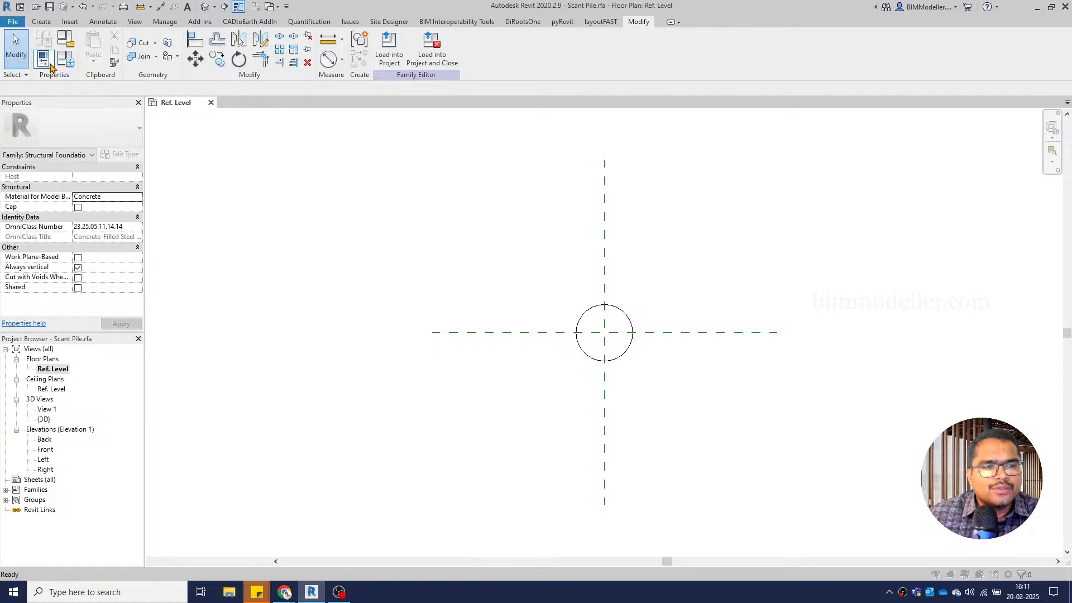
click(478, 110)
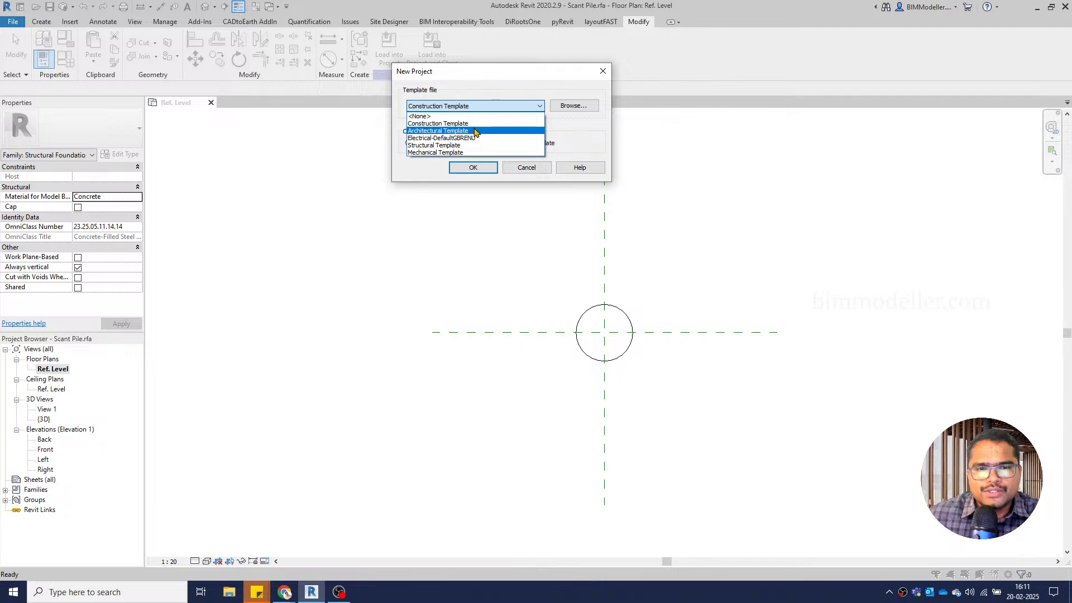
click(470, 146)
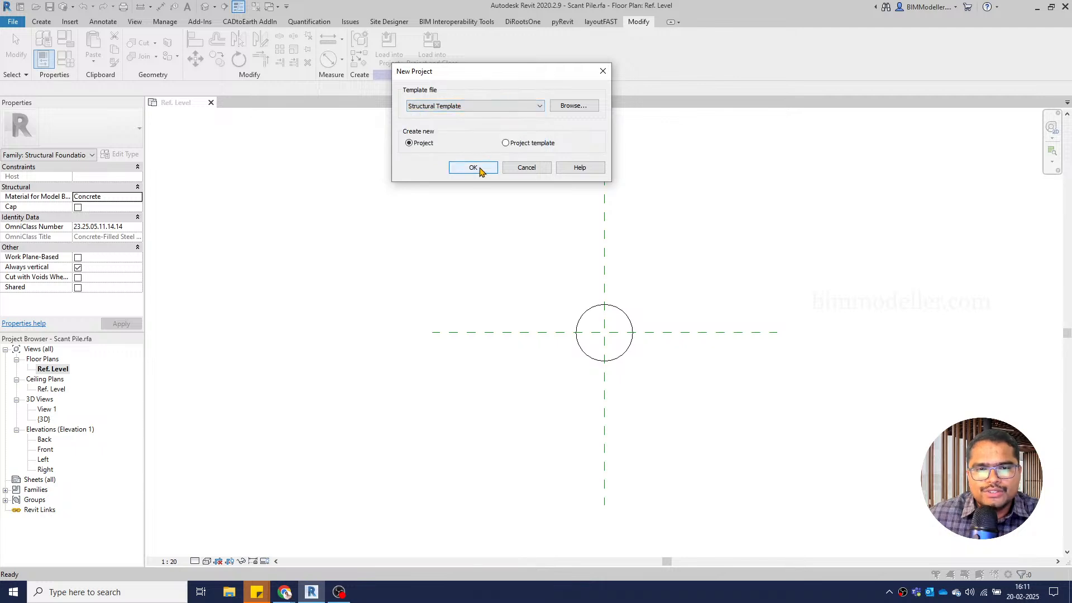
click(476, 168)
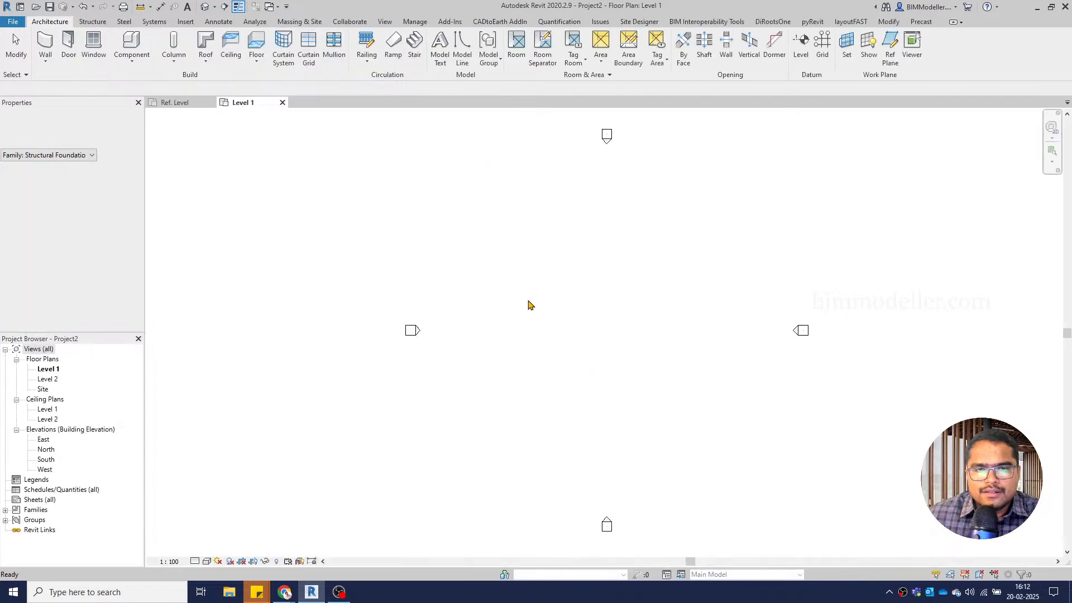
Load the Scant Pile family into the new project and place one Primary Pile on the Level 1 plan
click(185, 104)
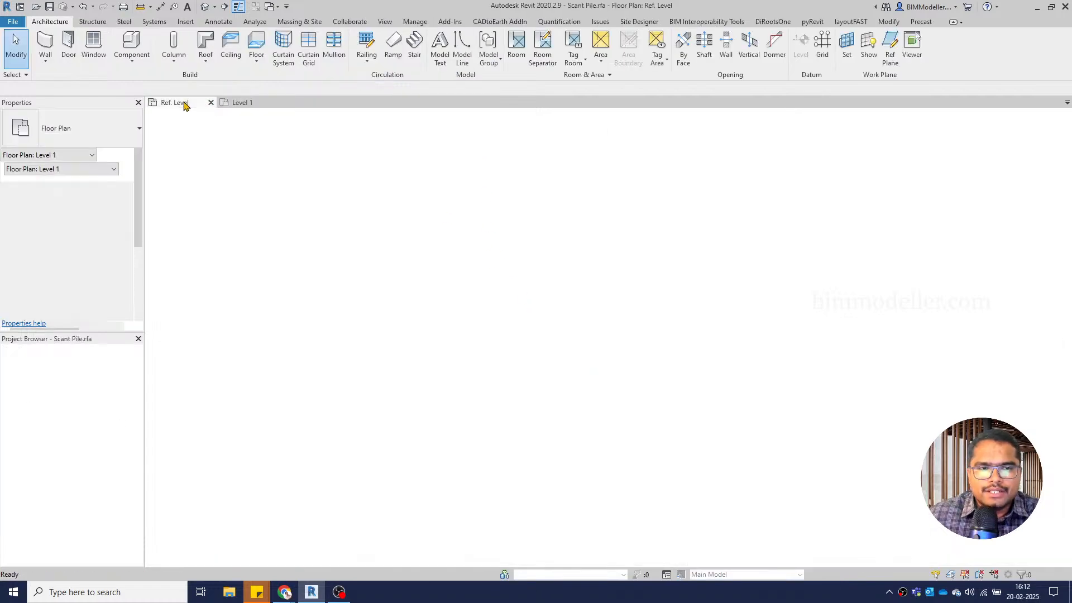
click(400, 63)
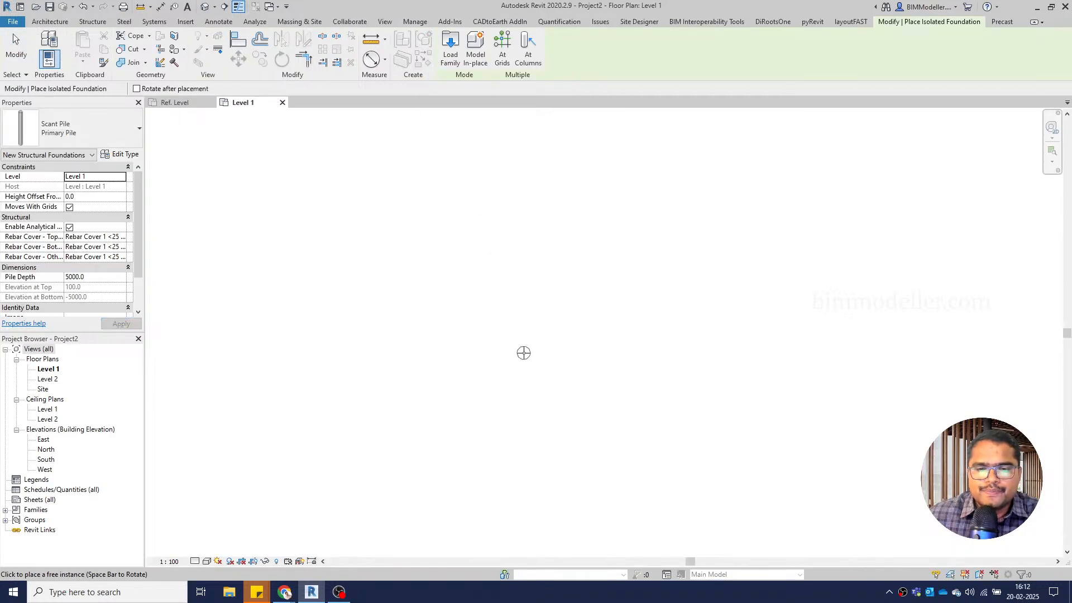
key(Escape)
key(Escape)
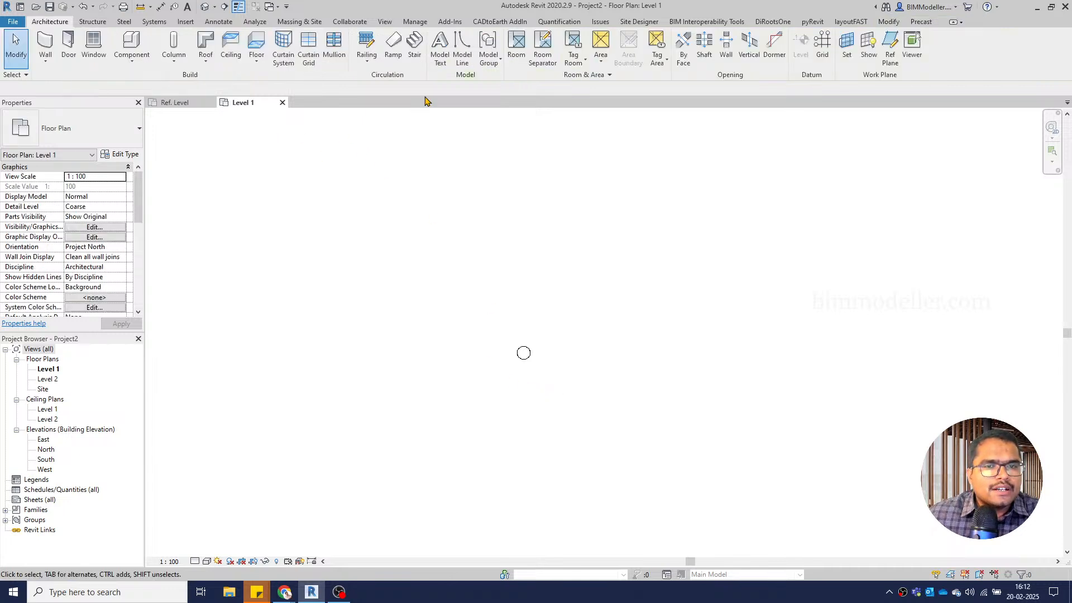
Draw a model line rectangle about 7900 mm wide on Level 1, just to the right of the placed pile
click(462, 65)
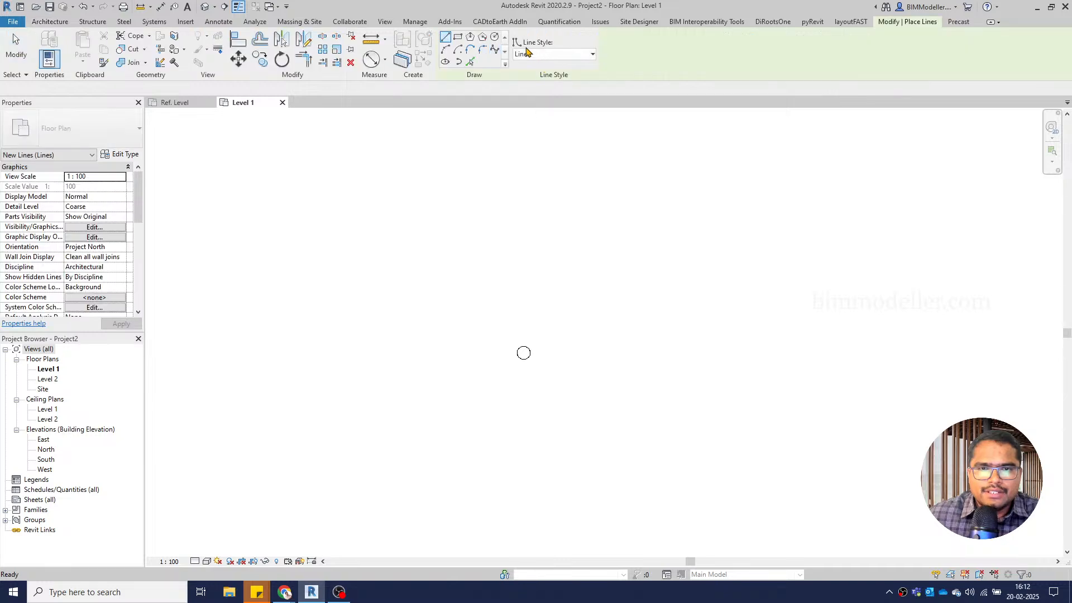
click(457, 38)
click(579, 277)
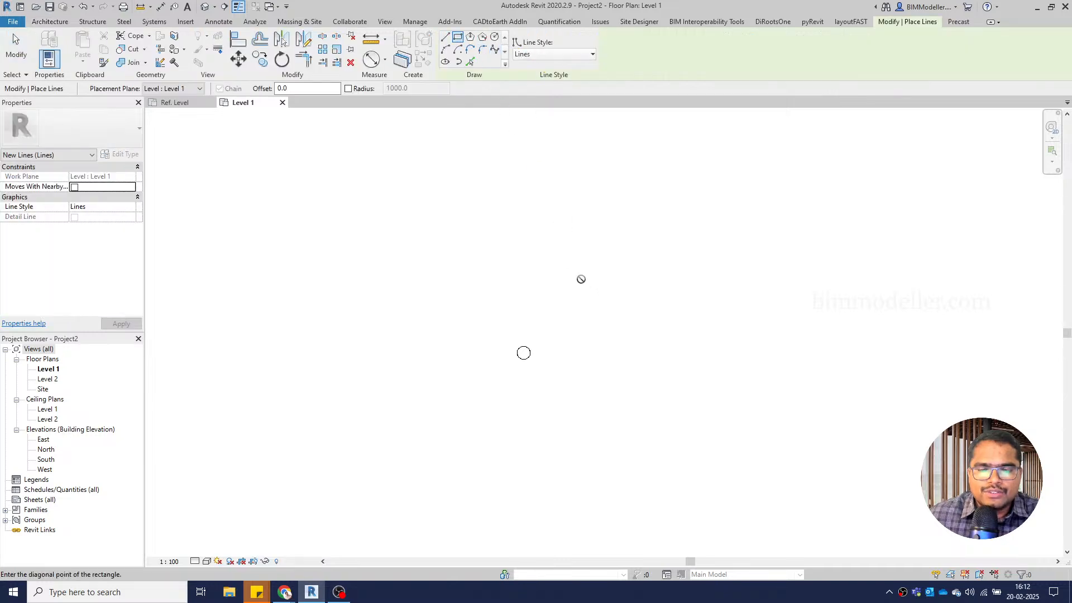
click(791, 435)
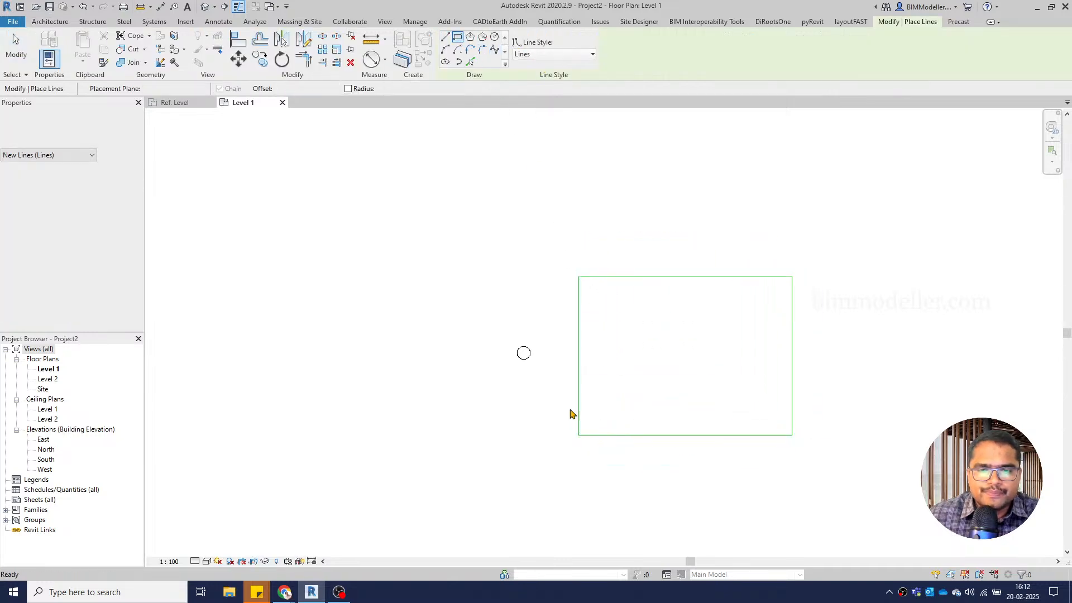
key(Escape)
key(Escape)
Create a similar Primary Pile on the rectangle's left edge near its lower-left corner, about 5500 mm below the upper edge
click(524, 364)
scroll(541, 387, up, 3)
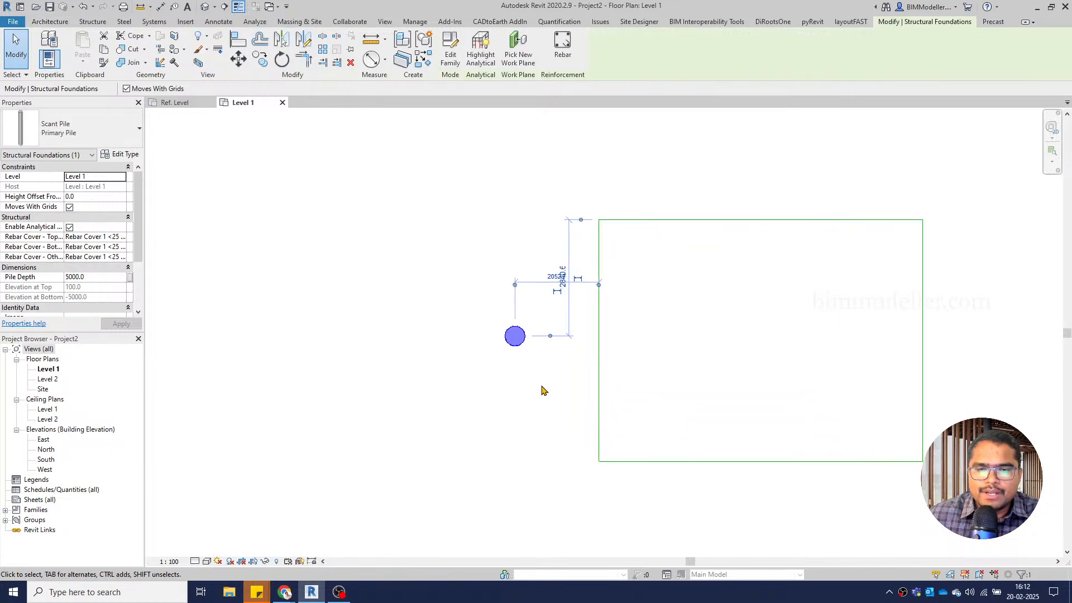
middle_drag(543, 387, 463, 322)
scroll(447, 295, up, 2)
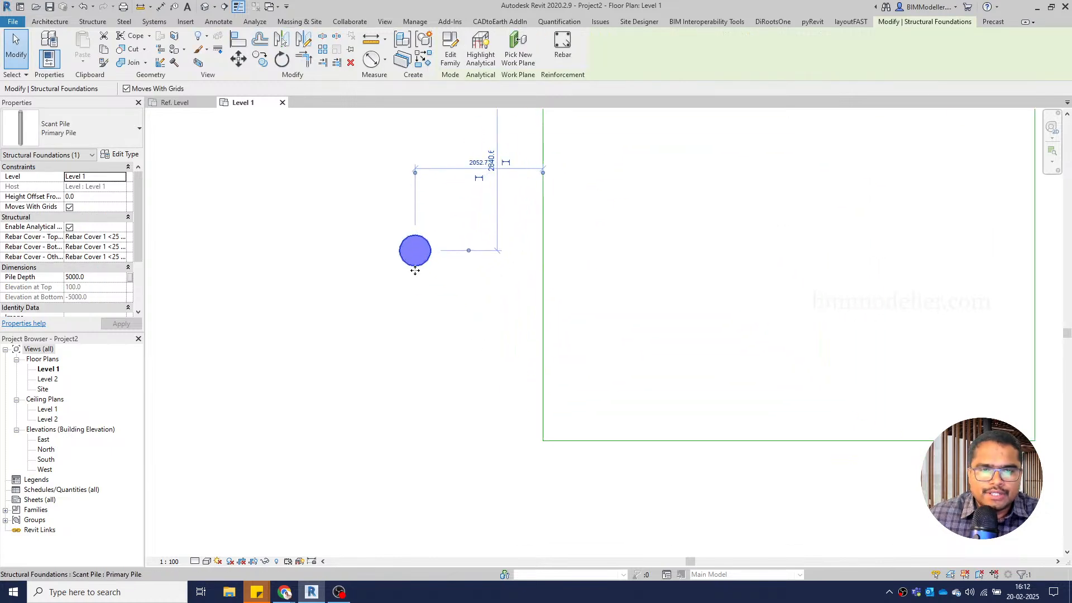
right_click(415, 251)
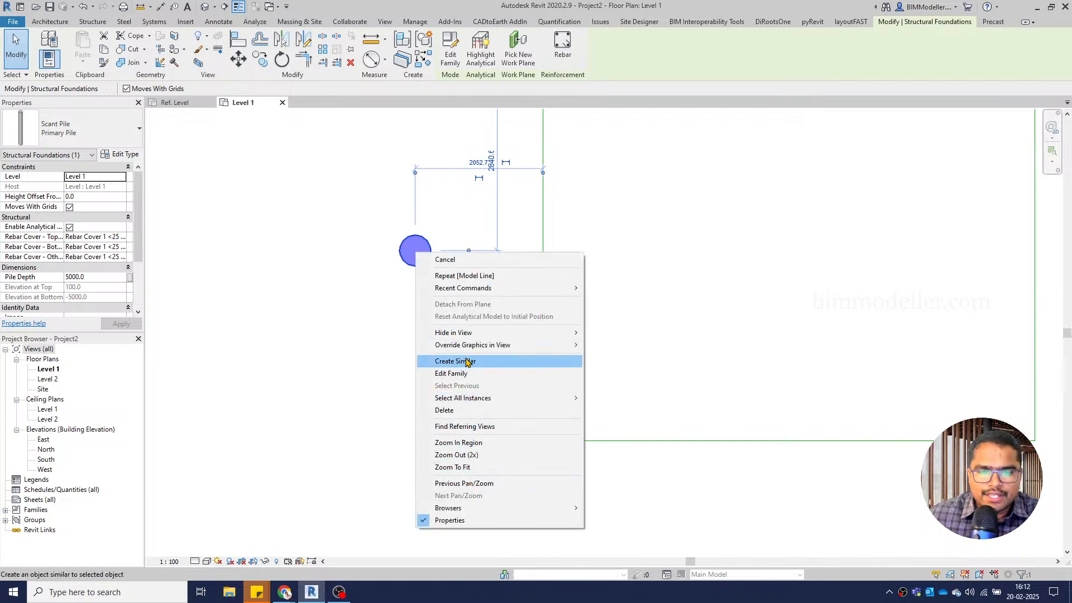
click(467, 361)
scroll(541, 418, up, 2)
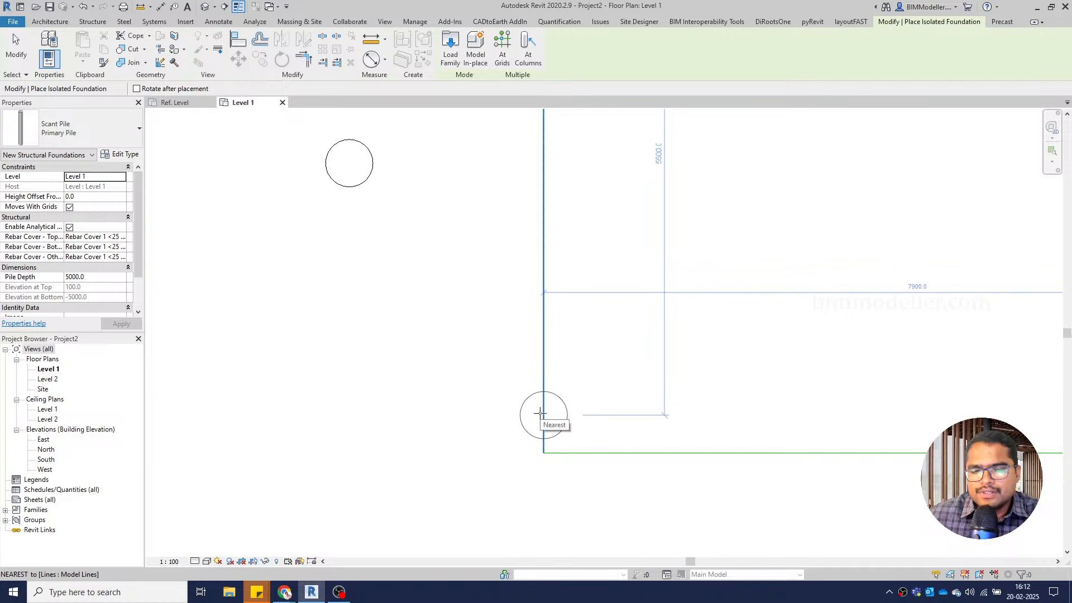
click(540, 413)
scroll(541, 413, down, 2)
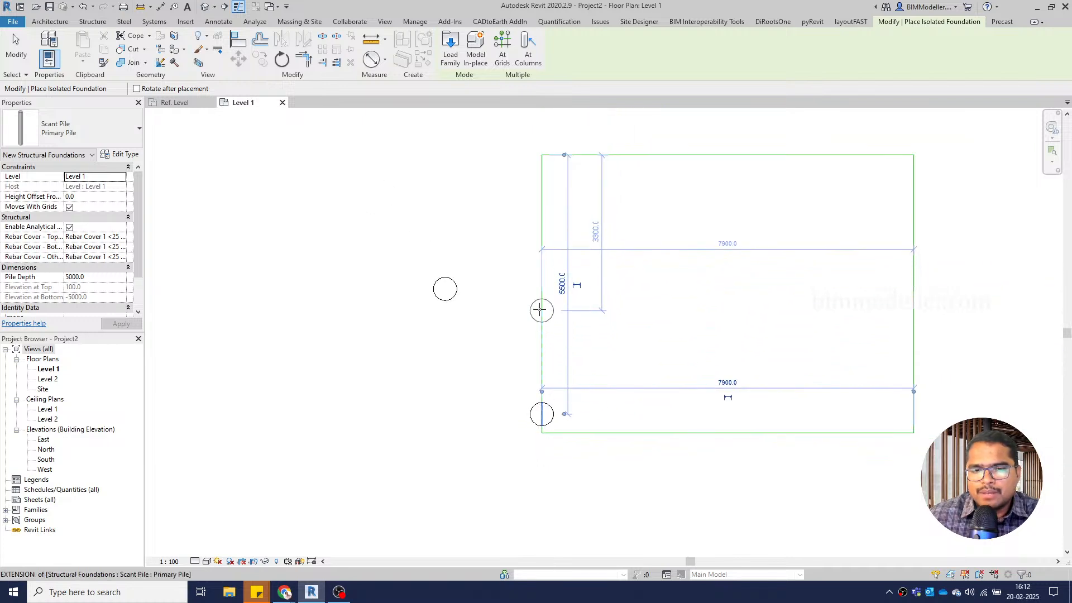
scroll(539, 269, up, 2)
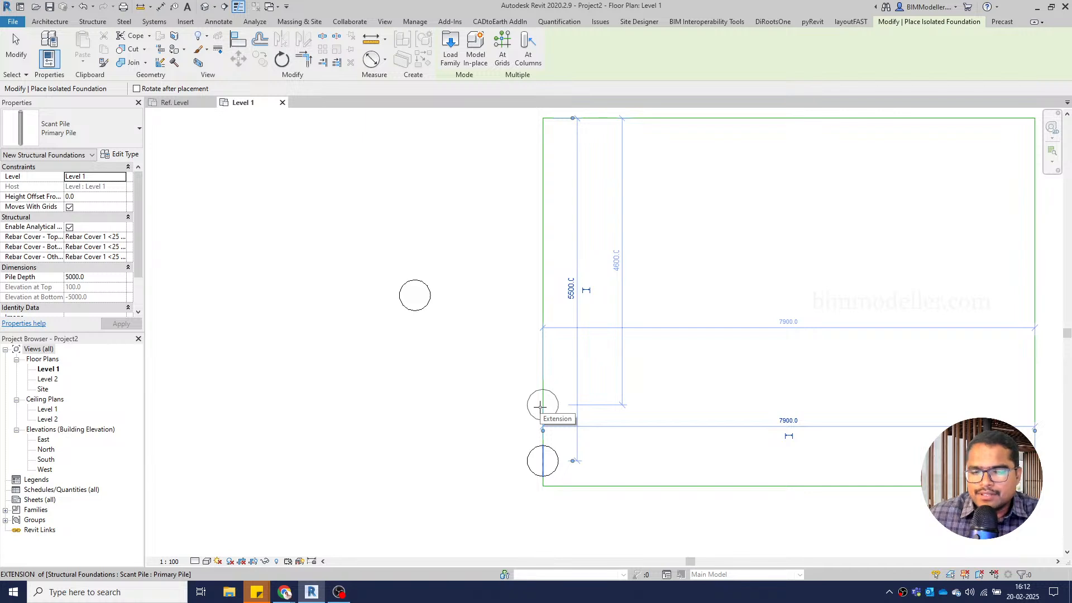
scroll(525, 402, up, 1)
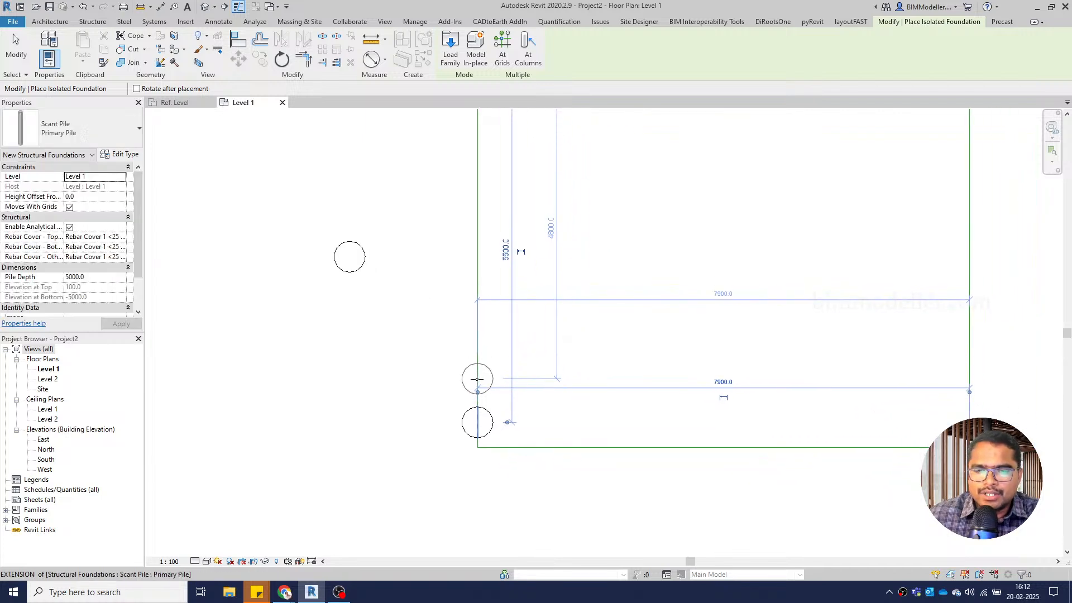
scroll(477, 379, up, 1)
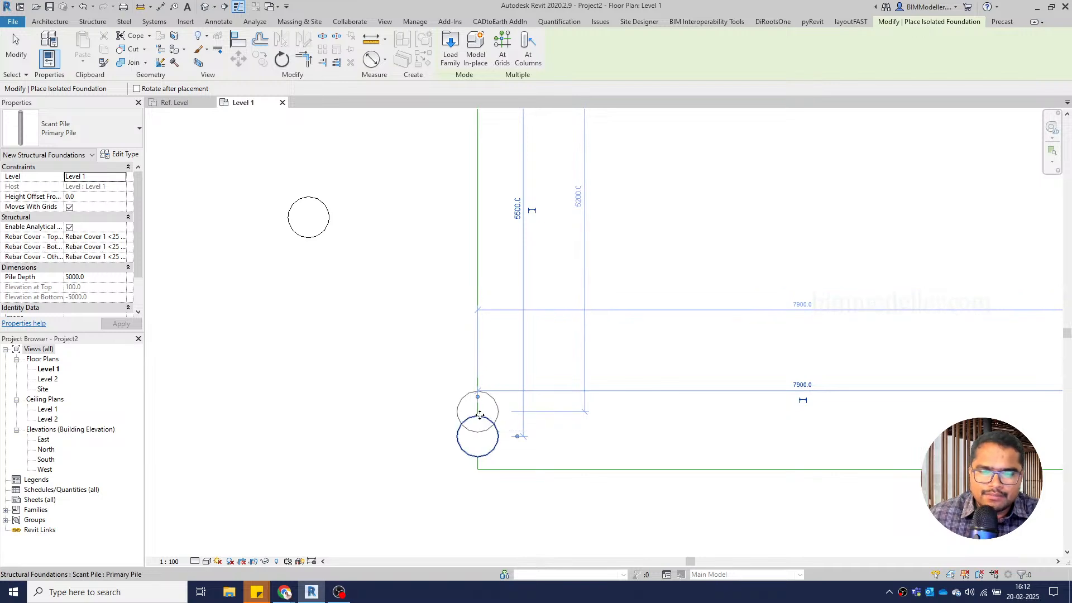
key(Escape)
key(Escape)
Create another similar Primary Pile on the rectangle's left edge, centred on the upper rim of the corner pile so the two overlap
scroll(504, 435, down, 3)
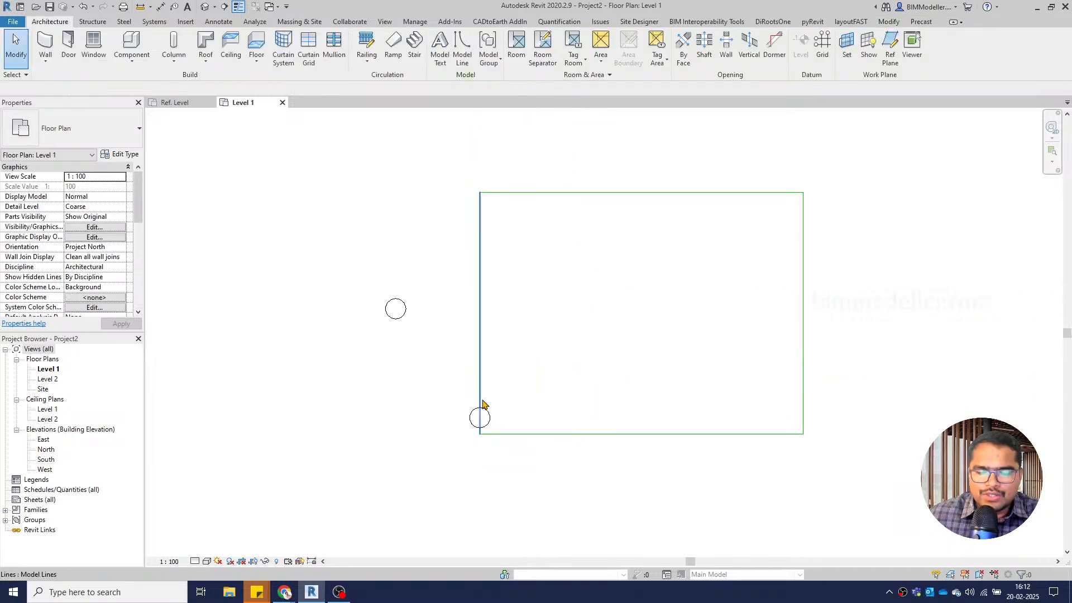
click(407, 321)
scroll(478, 399, up, 2)
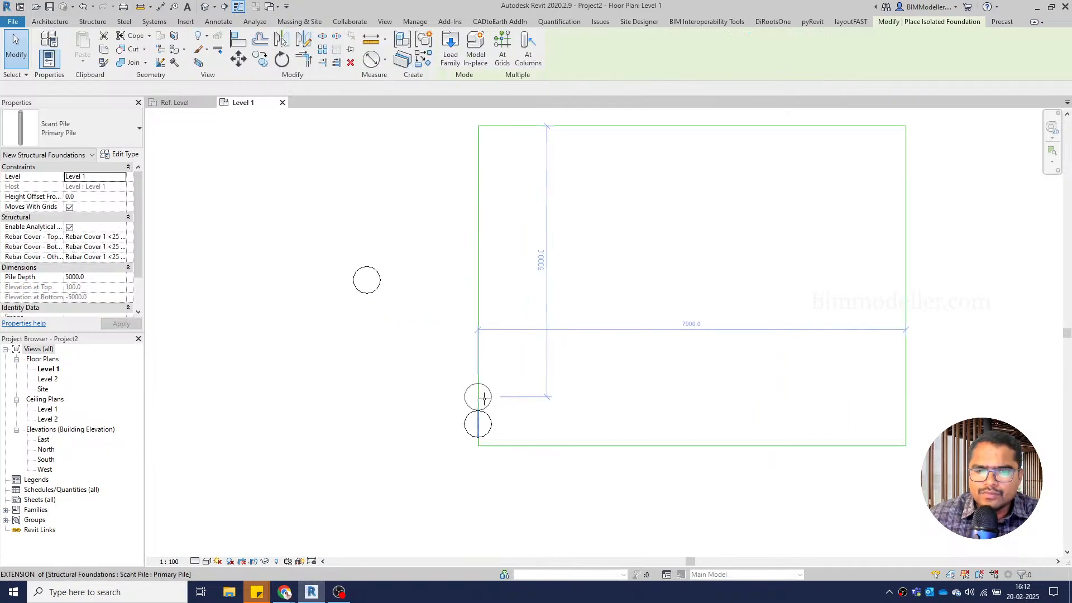
key(c)
key(s)
click(478, 411)
scroll(503, 411, up, 2)
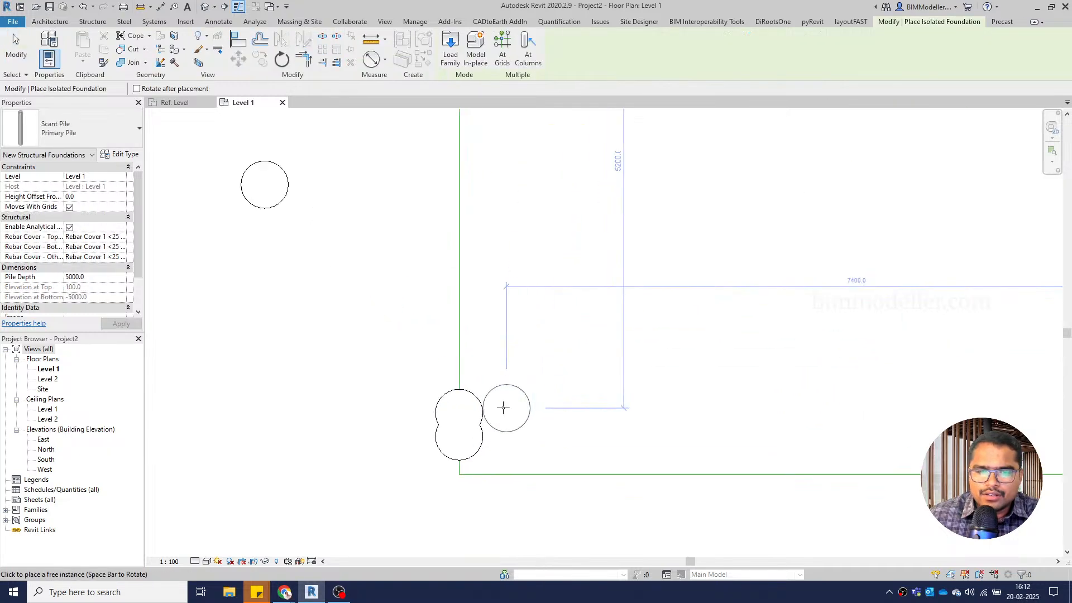
Finish placing piles and add an aligned dimension between the centres of the two overlapping piles, set out to their left
key(Escape)
key(Escape)
key(d)
key(i)
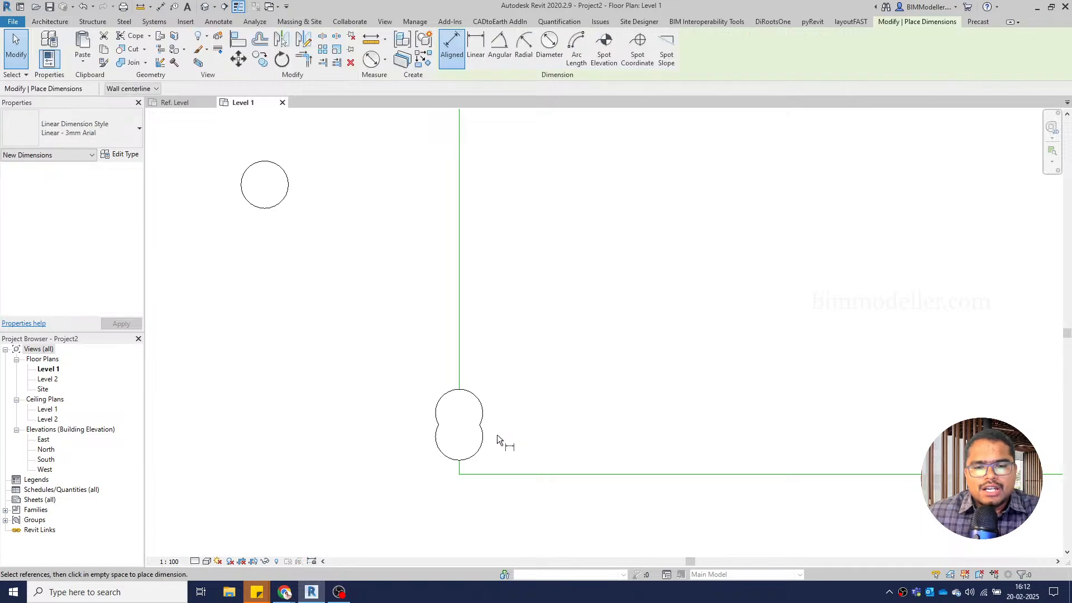
click(472, 441)
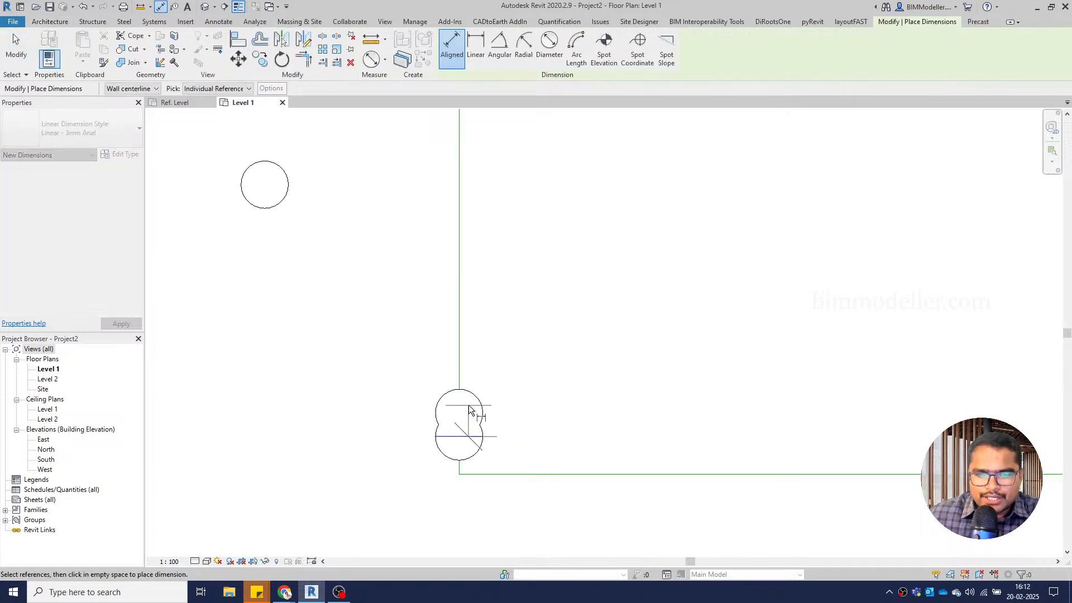
click(472, 414)
click(374, 434)
key(Escape)
key(Escape)
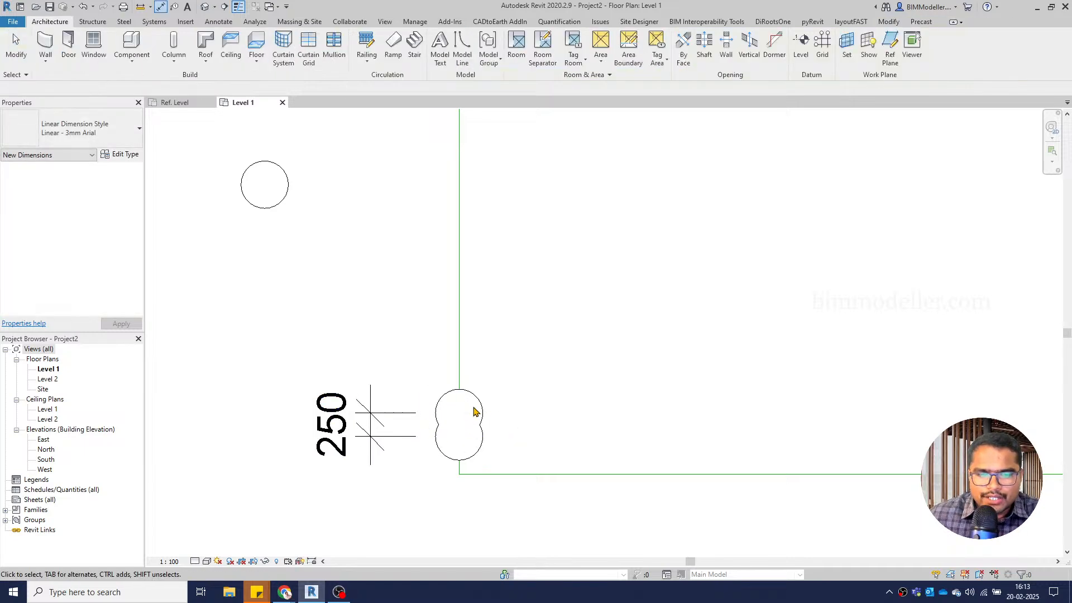
Move the upper overlapping pile by its spacing dimension, trying 400 mm first and settling on 350 mm
click(478, 407)
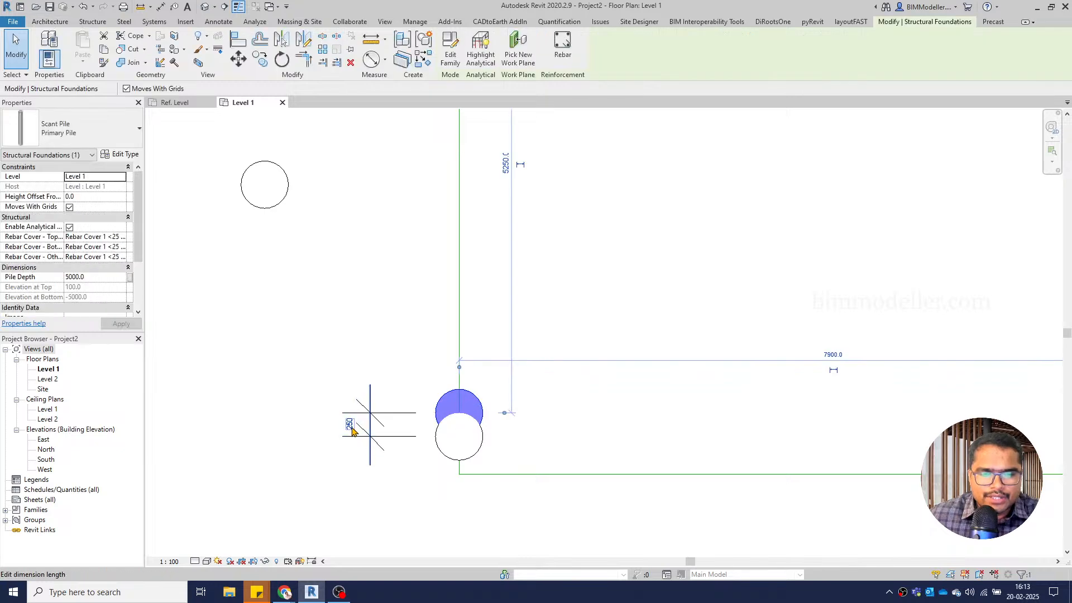
click(352, 426)
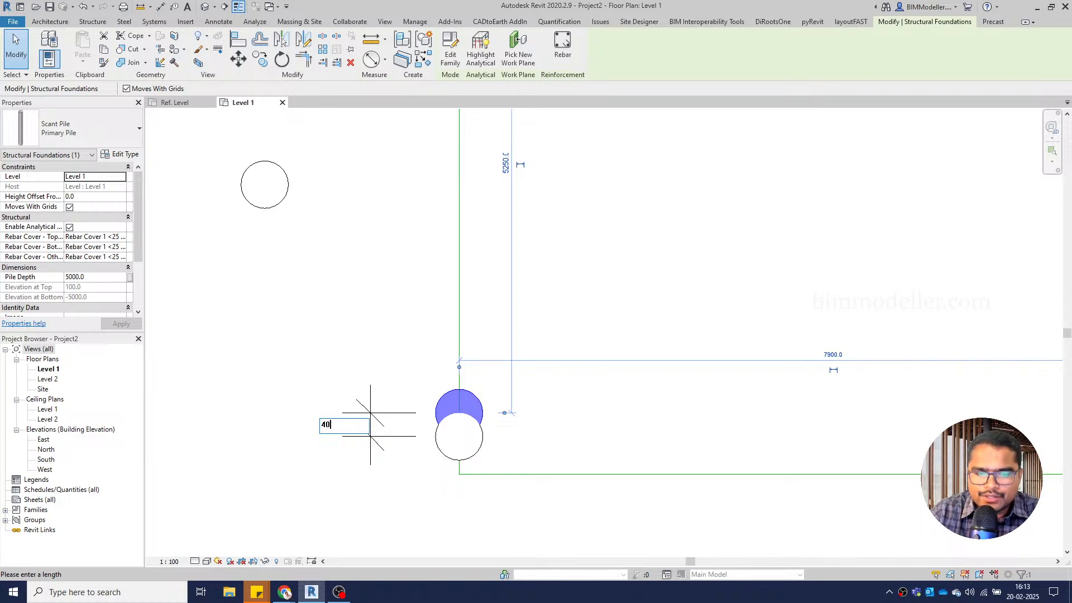
key(Return)
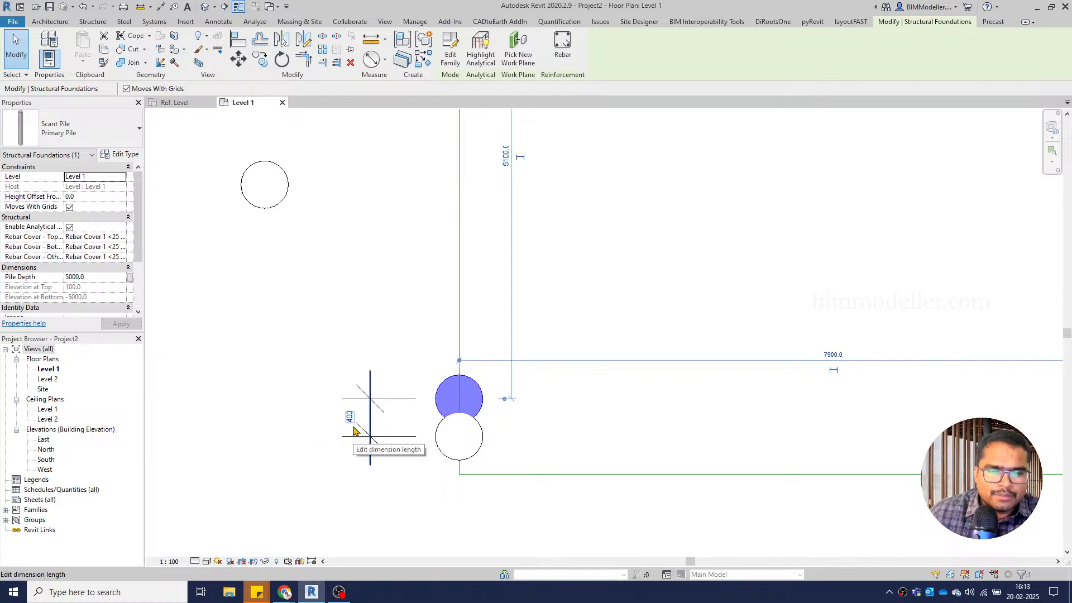
click(350, 418)
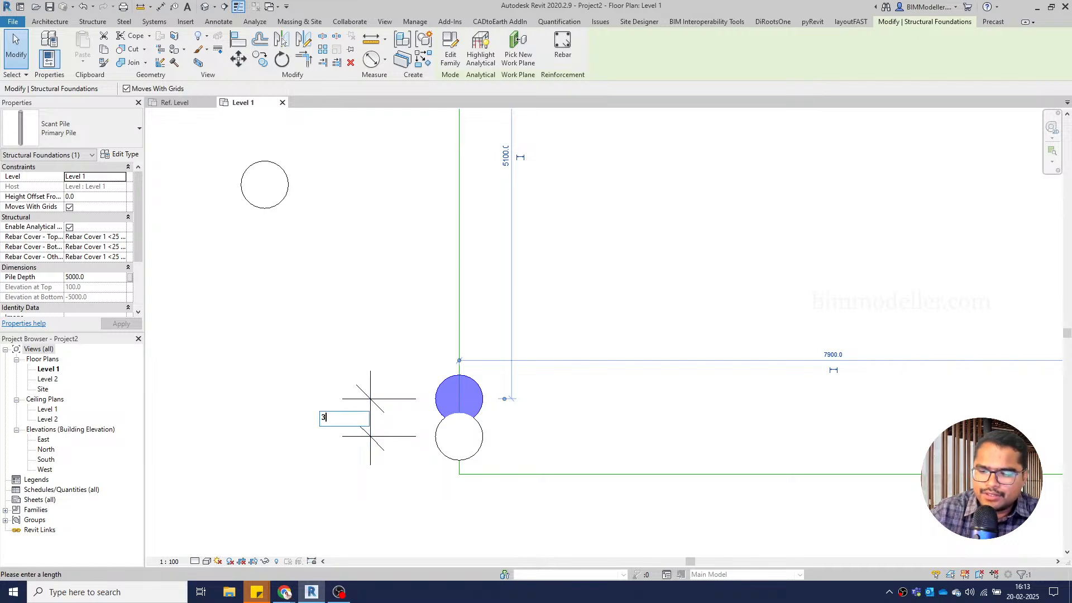
key(Return)
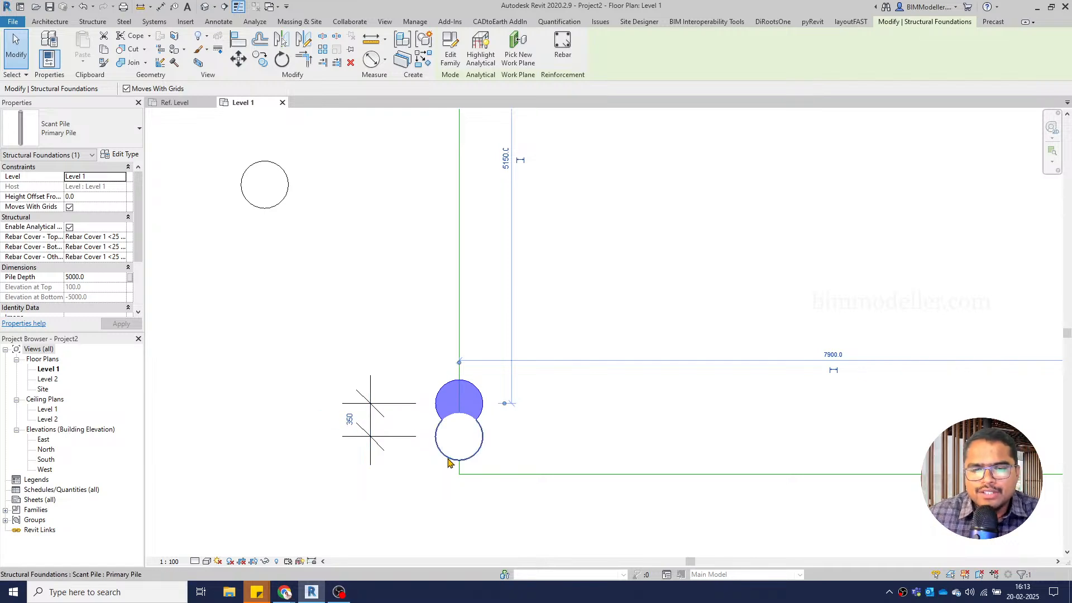
key(Escape)
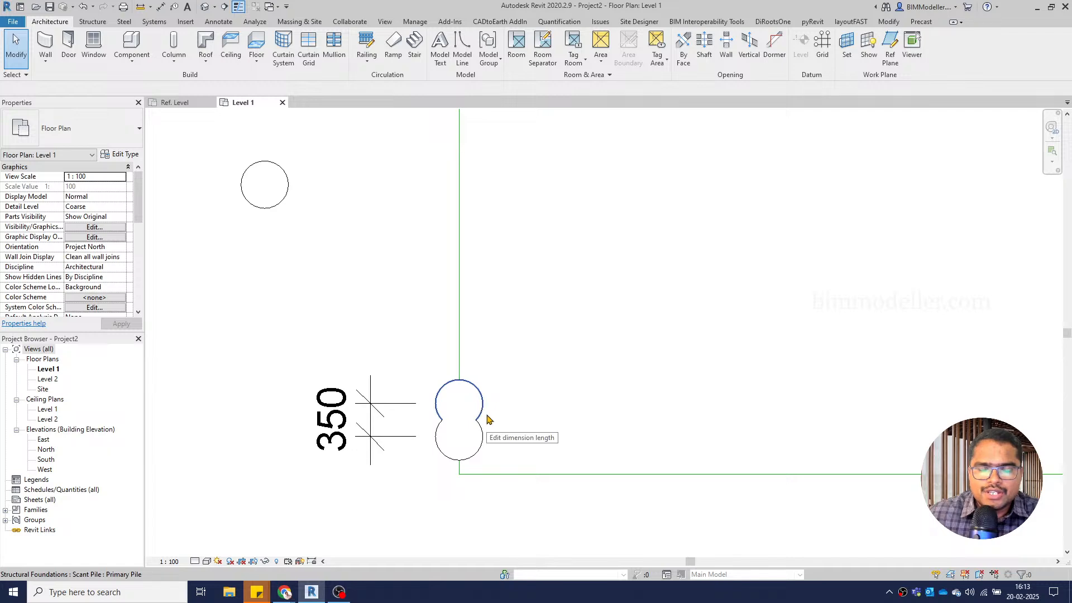
Change the upper of the two overlapping piles to the Secondary Pile type
click(479, 418)
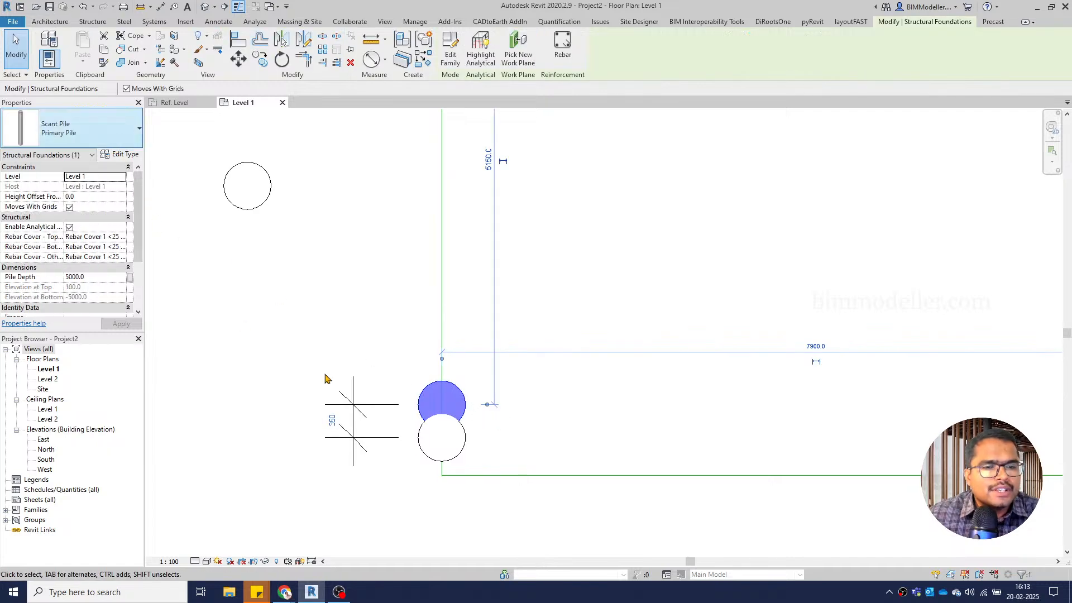
middle_drag(500, 448, 483, 434)
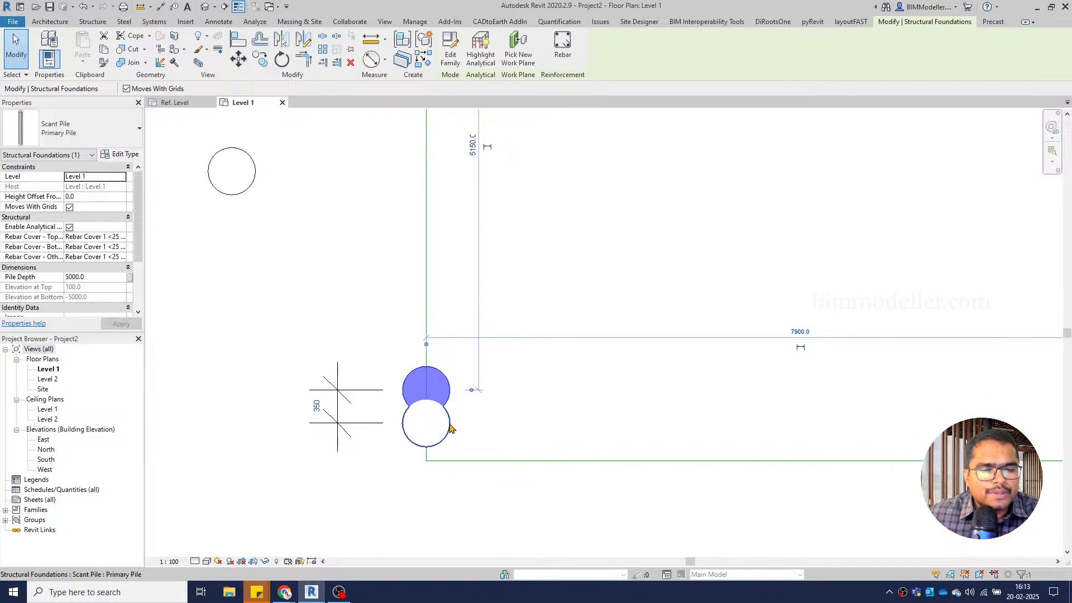
scroll(491, 437, up, 1)
scroll(463, 425, up, 1)
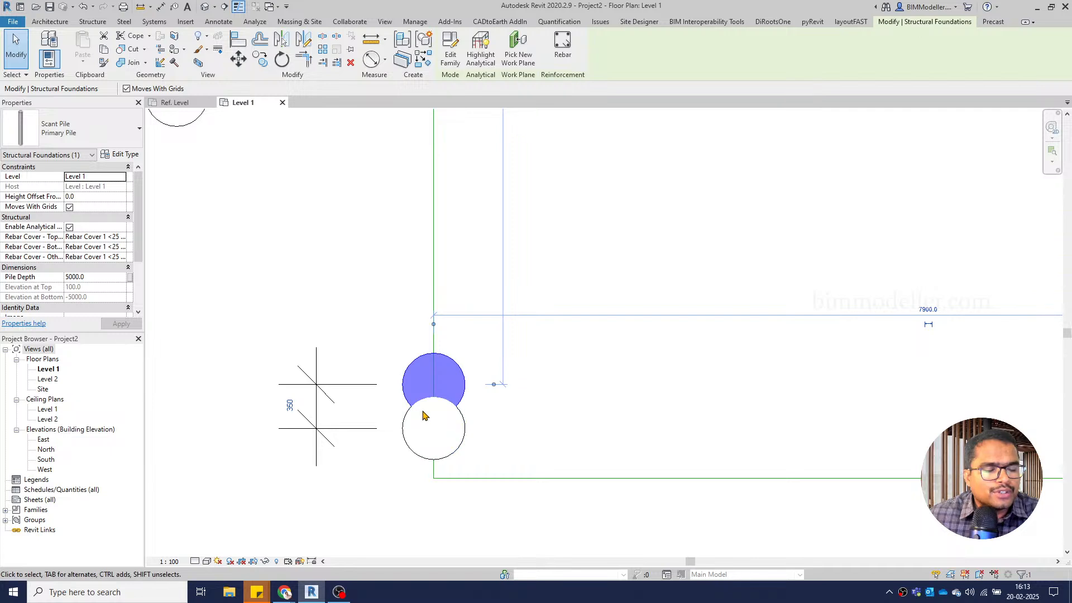
click(84, 129)
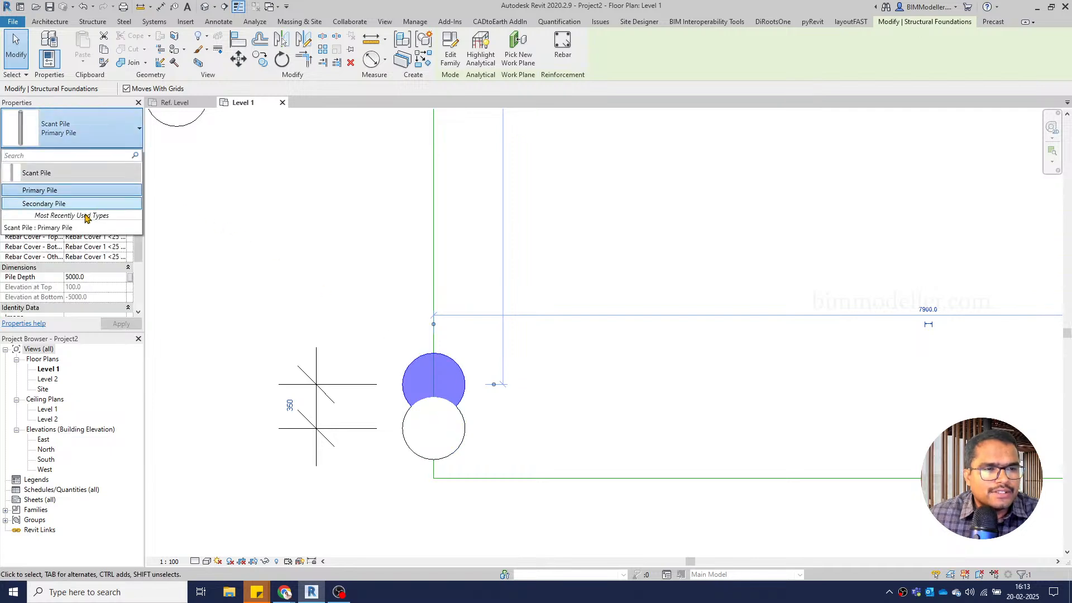
click(84, 204)
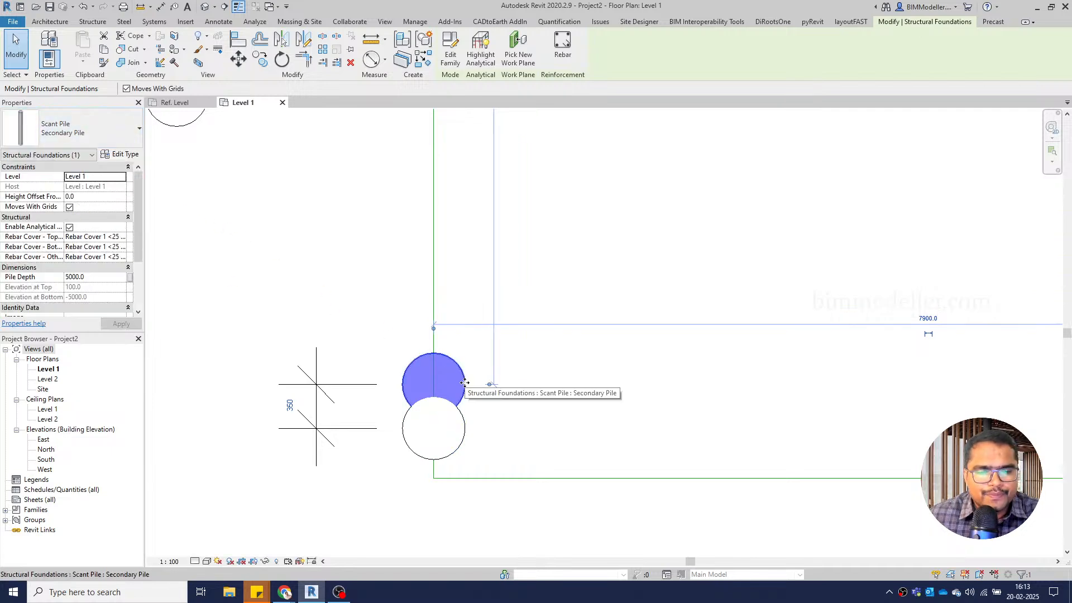
Create three similar Secondary Piles upward along the rectangle's left edge, each overlapping the one below
key(c)
key(s)
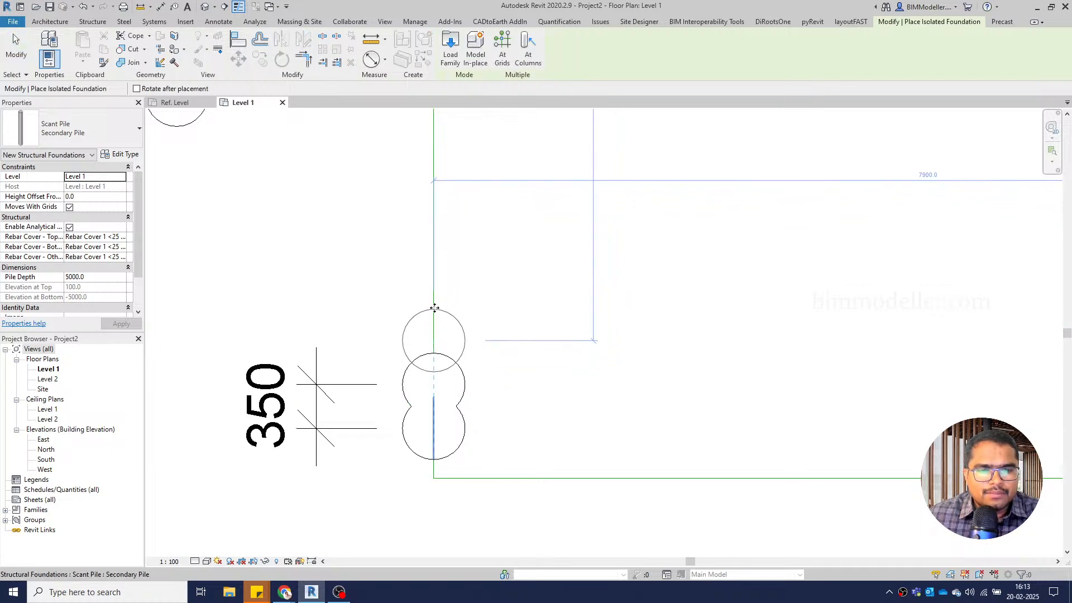
click(434, 340)
click(433, 296)
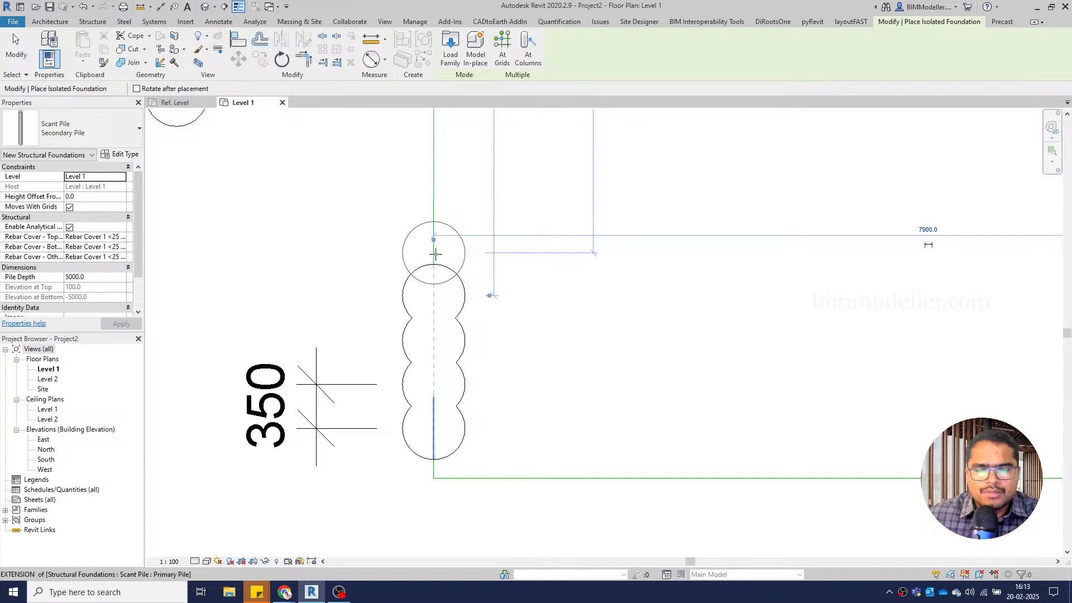
click(434, 254)
key(Escape)
key(Escape)
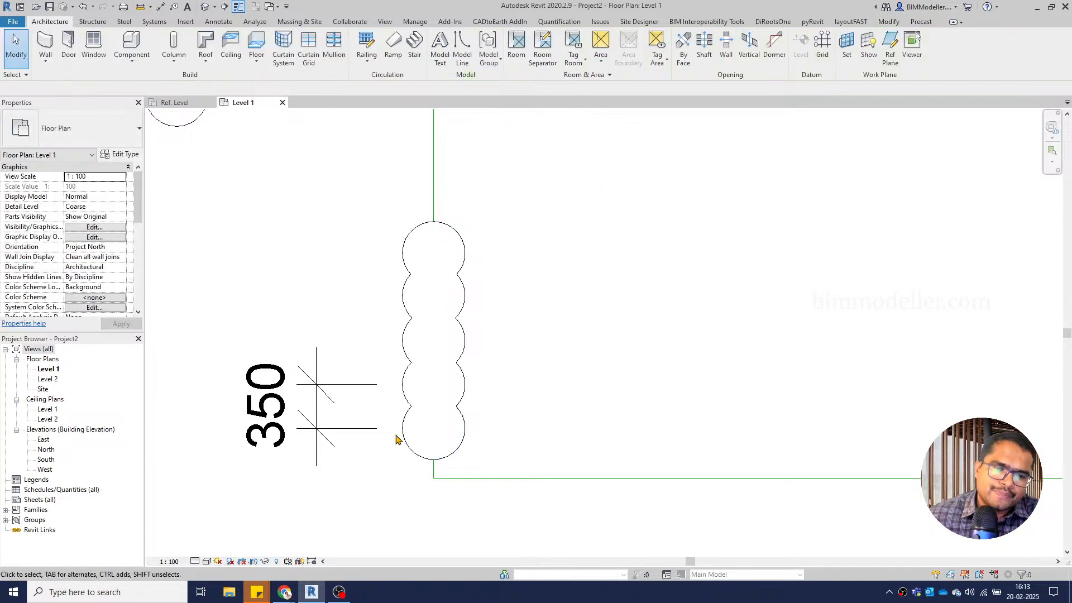
Extend the 350 mm spacing dimension with witness lines through the centres of the three new piles
click(371, 387)
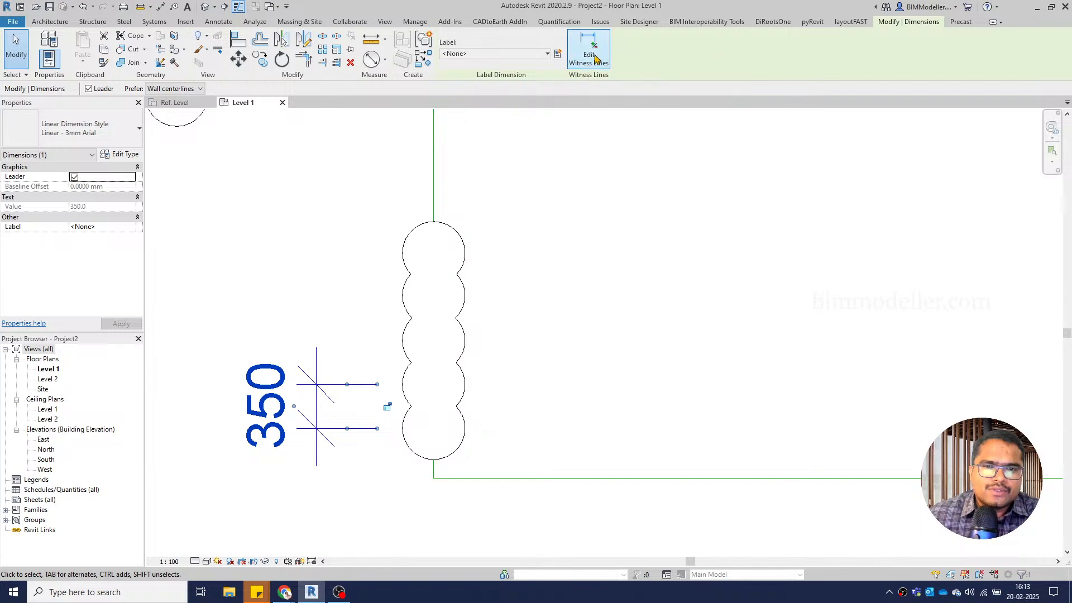
click(595, 58)
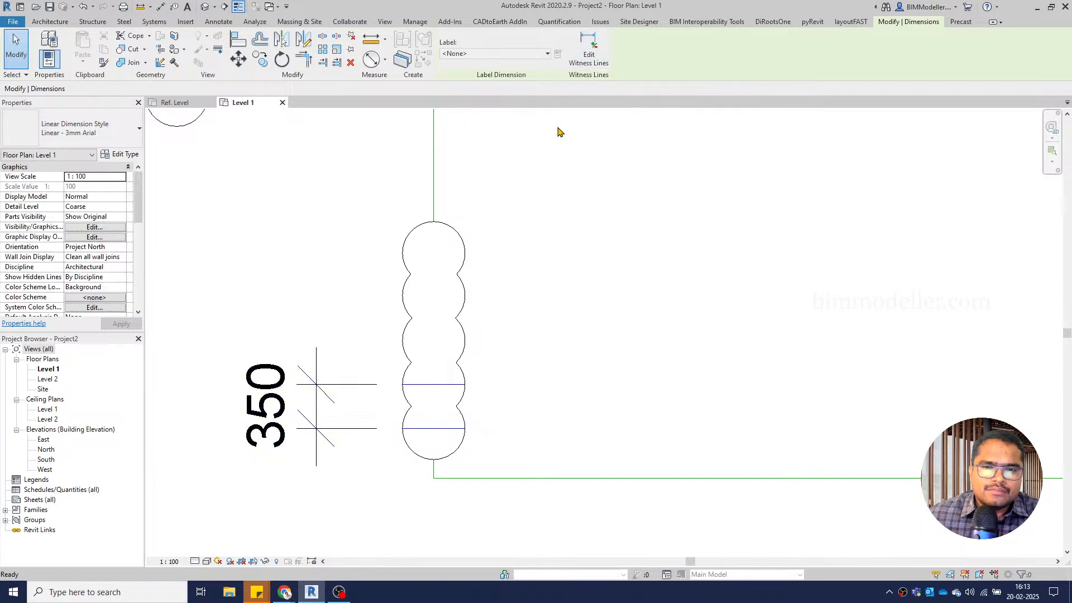
click(447, 340)
click(436, 296)
click(435, 253)
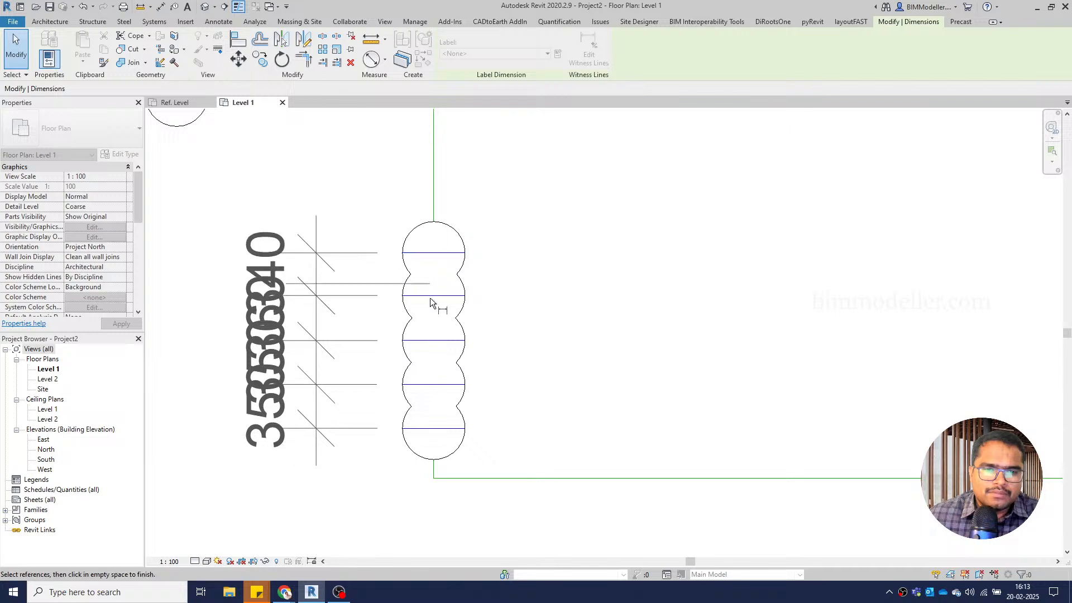
click(366, 207)
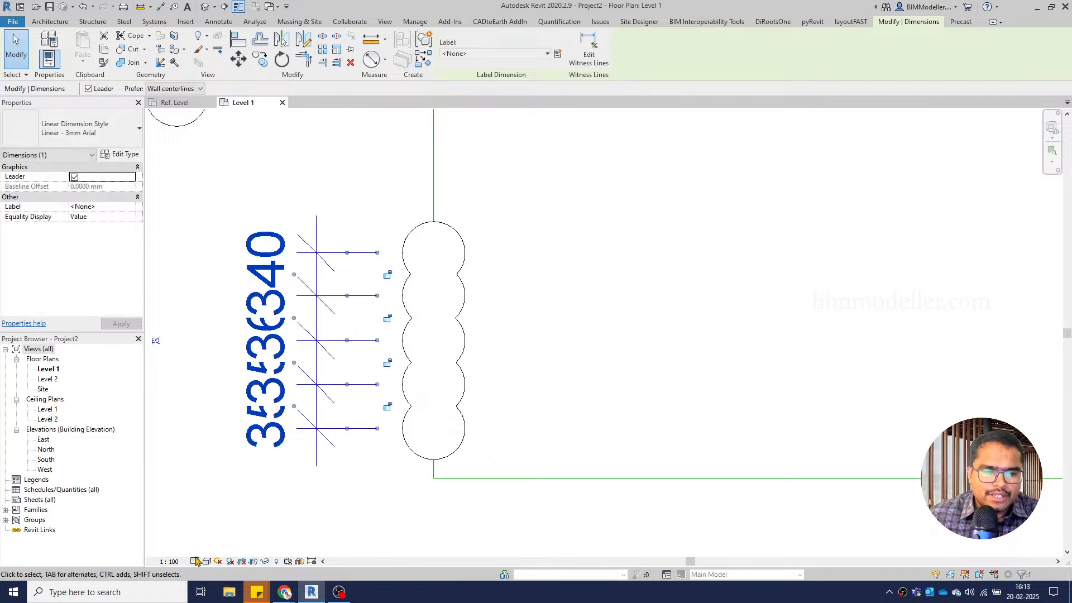
Set the Level 1 plan's view scale to 1:20
click(177, 561)
click(178, 487)
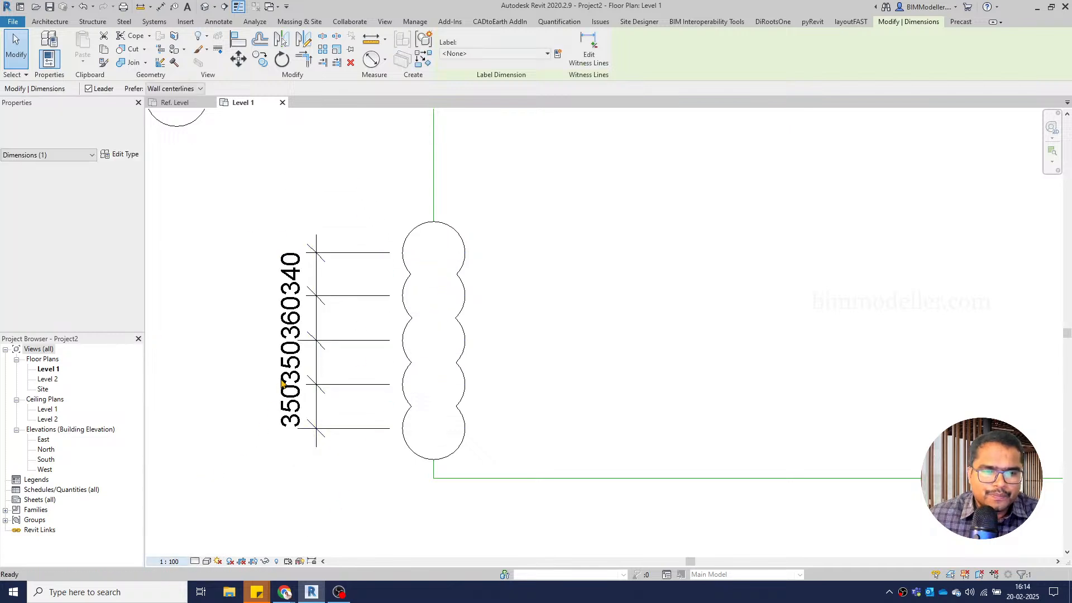
click(169, 561)
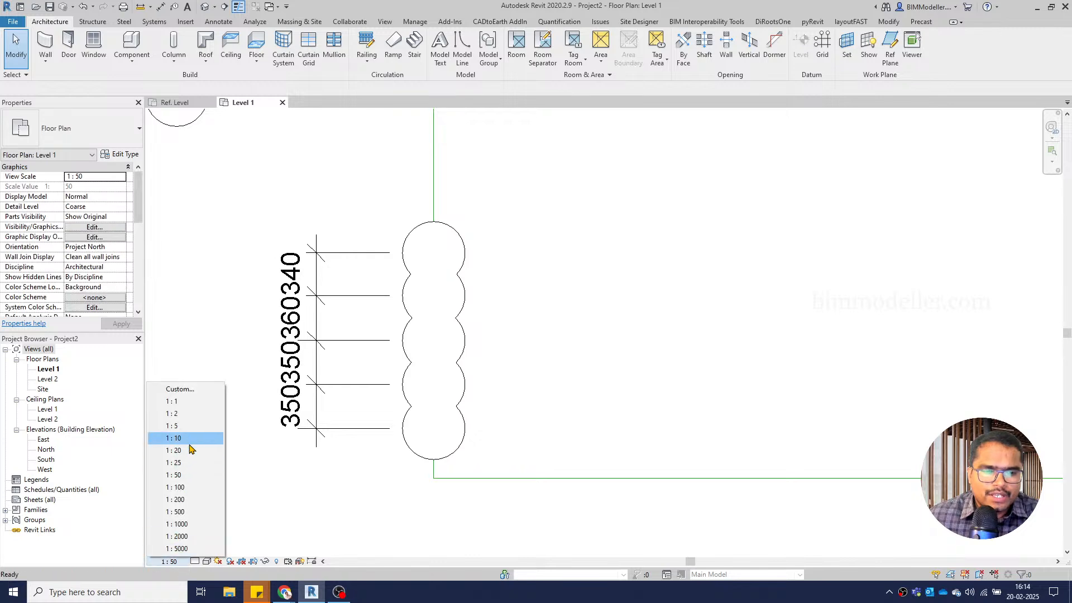
click(189, 451)
Apply an equality constraint to the dimension string across the five piles
click(318, 358)
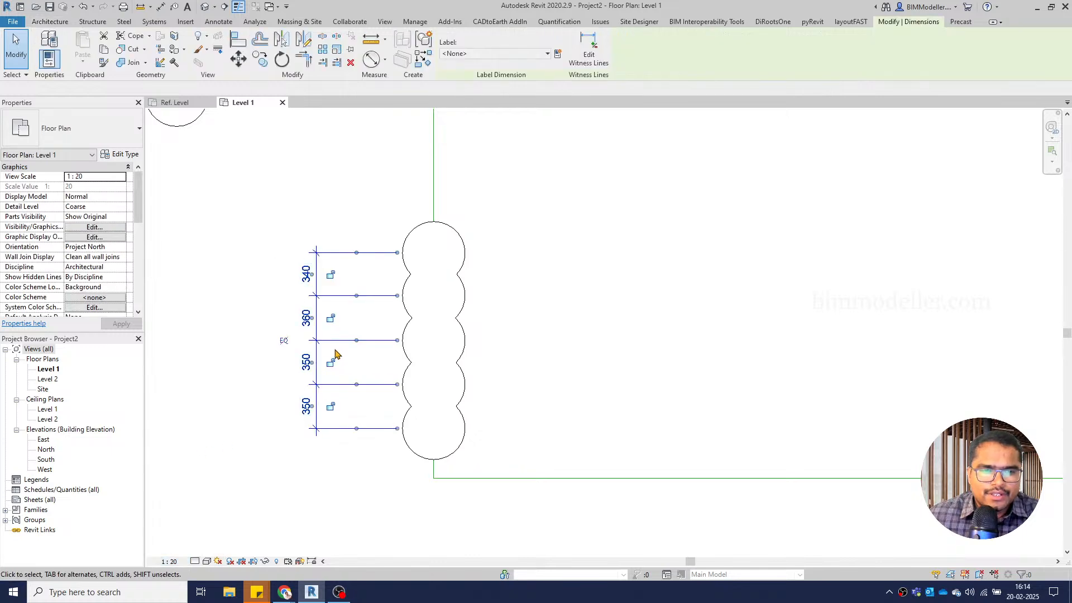
click(284, 341)
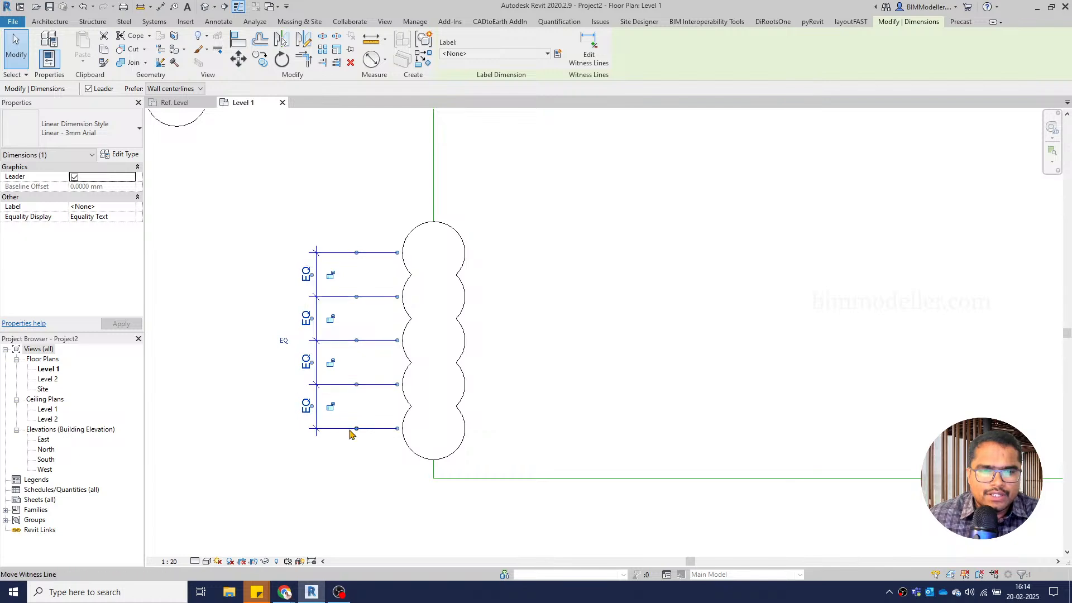
key(Escape)
Add an aligned dimension between the centres of the two lowest piles, on the right side of the row
key(d)
key(i)
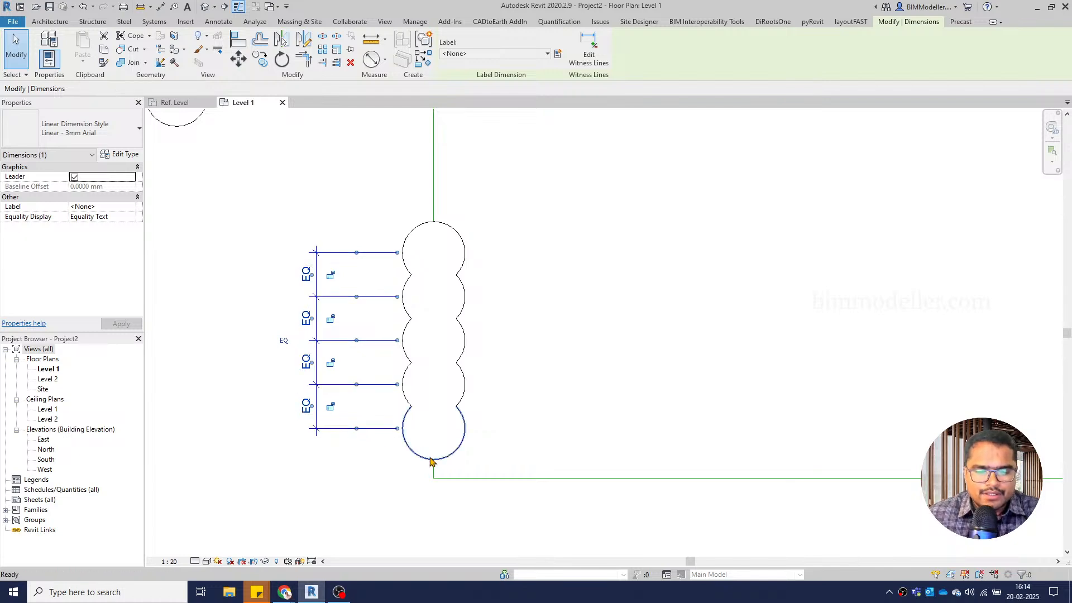
click(443, 429)
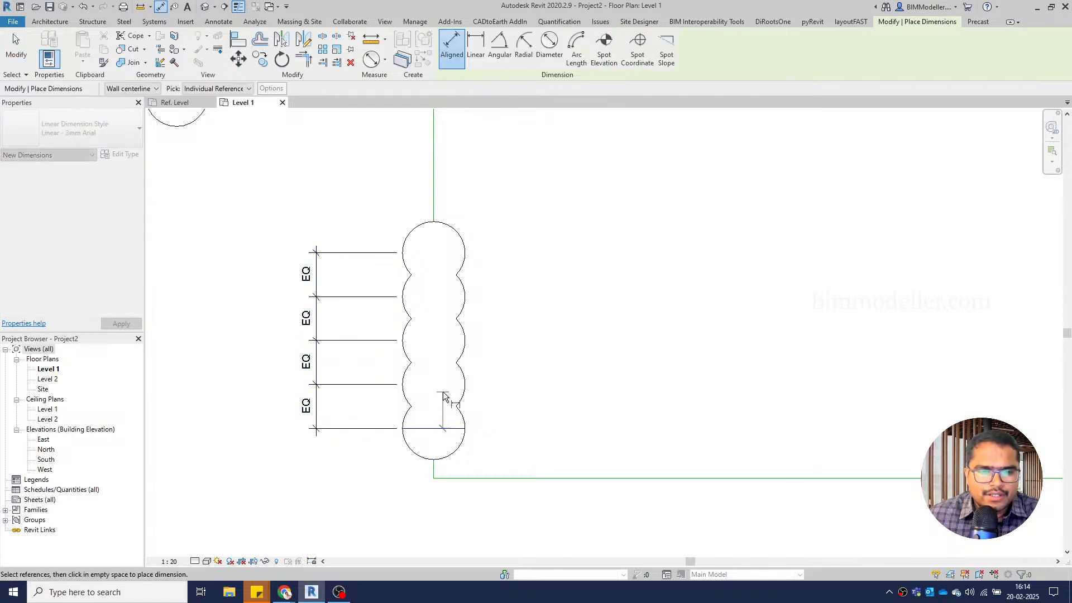
click(444, 389)
click(505, 407)
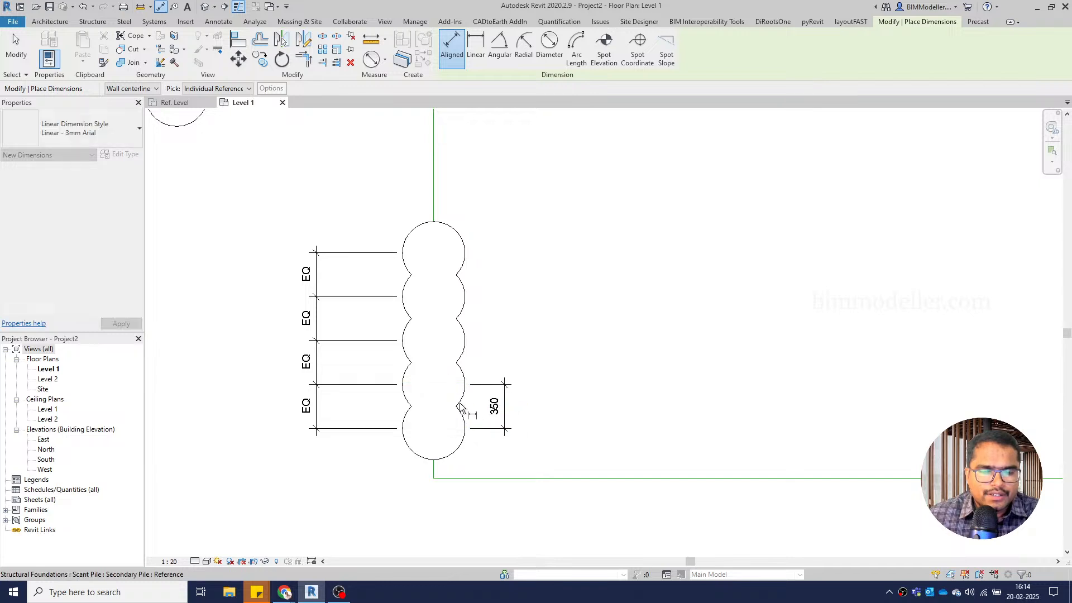
key(Escape)
key(Escape)
Change the third and fifth piles up from the rectangle's corner to the Primary Pile type
middle_drag(467, 395, 469, 365)
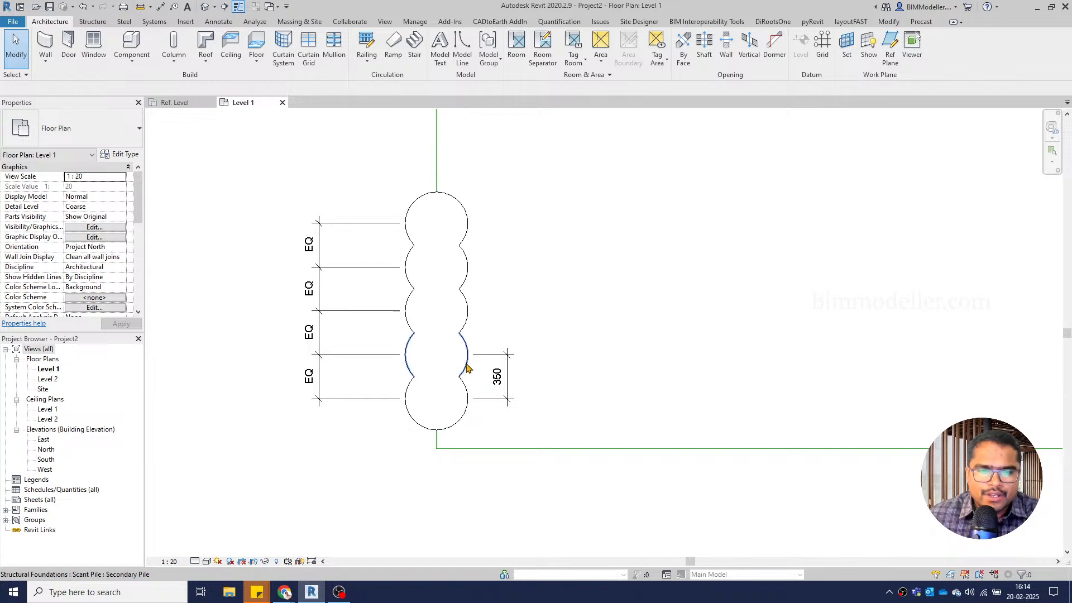
click(466, 363)
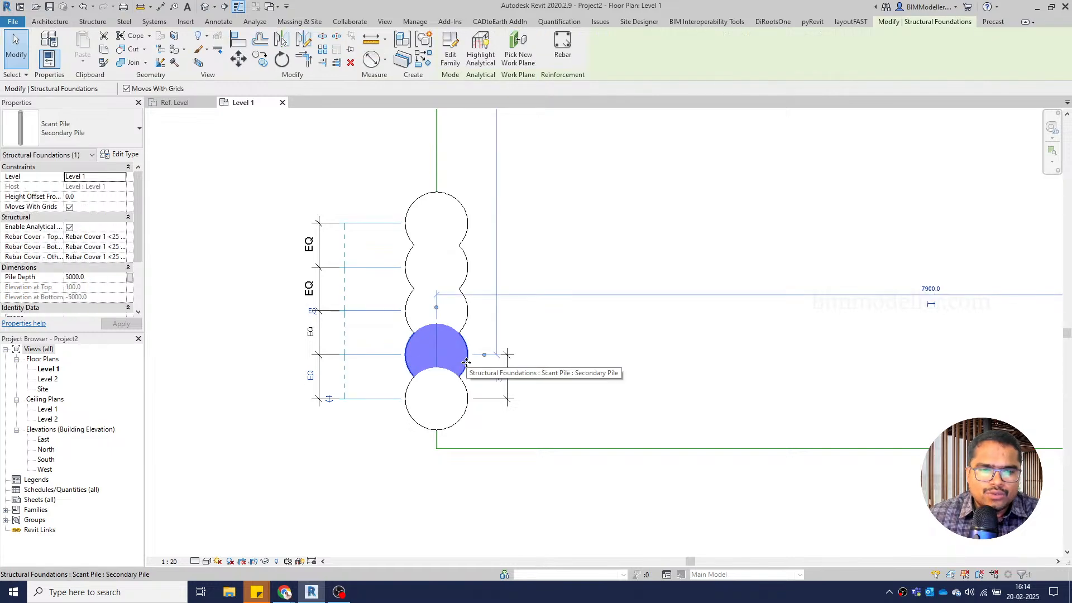
ctrl+click(466, 275)
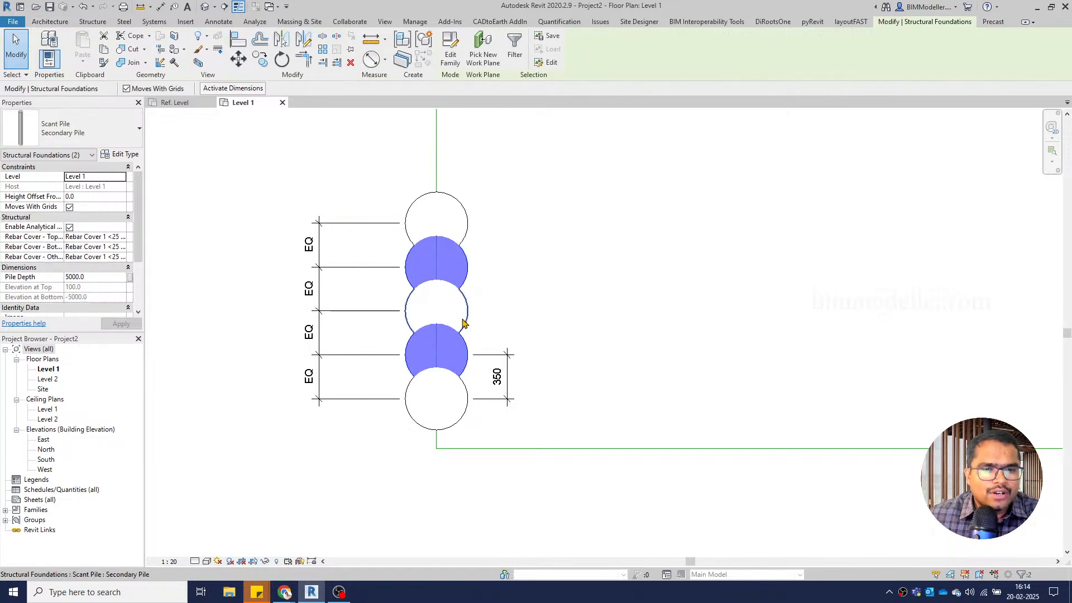
click(463, 323)
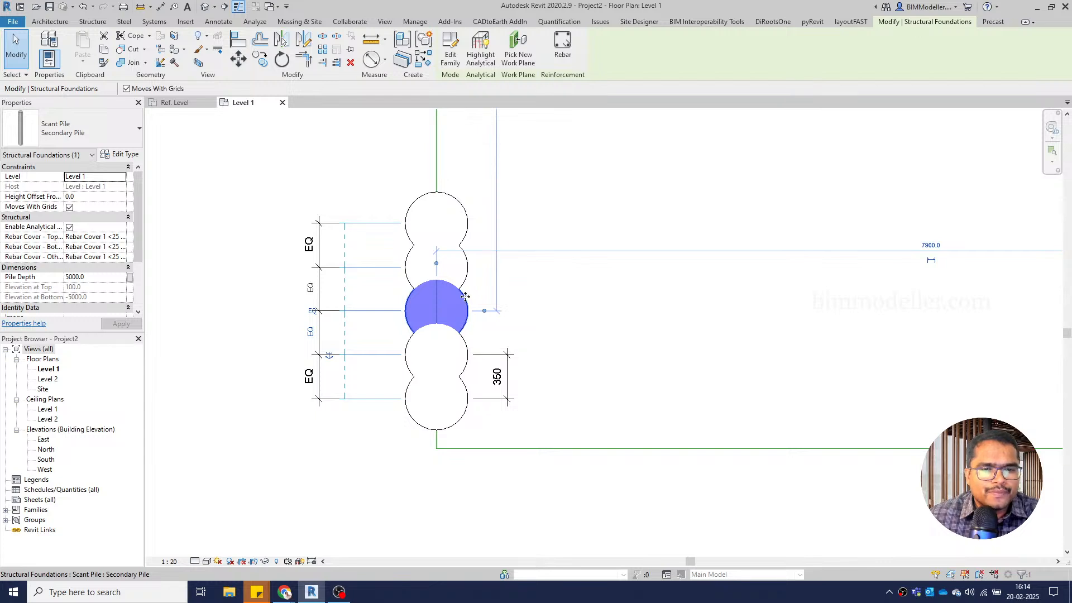
ctrl+click(462, 235)
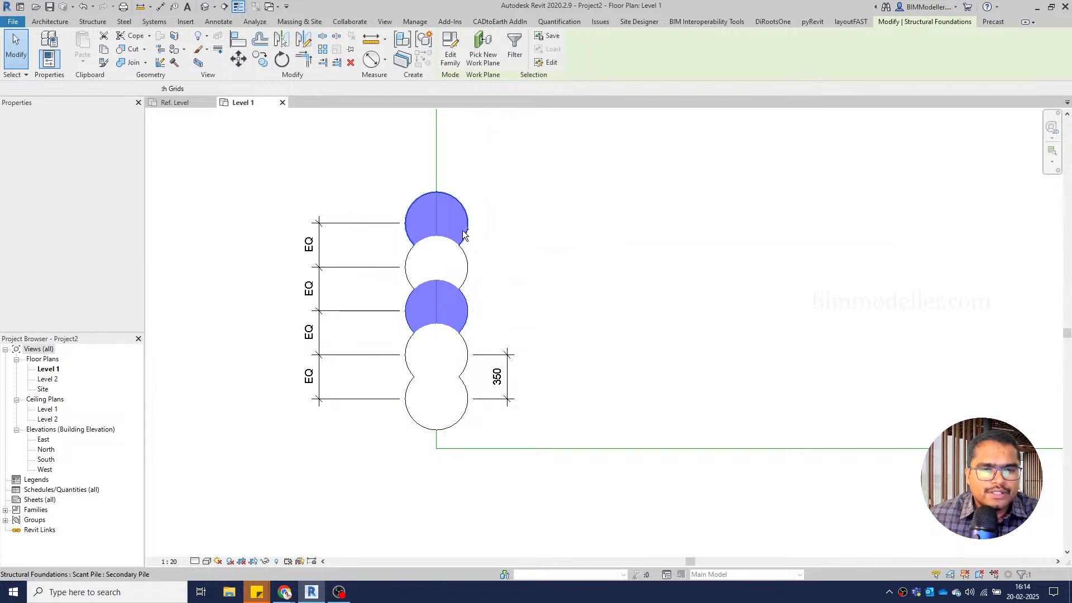
click(68, 130)
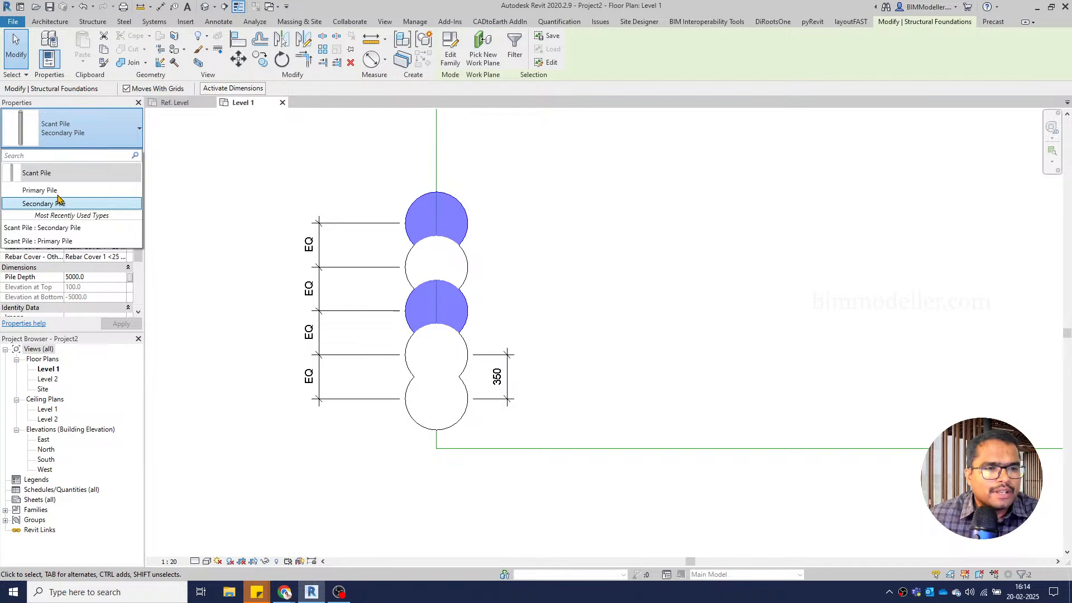
click(58, 202)
click(613, 335)
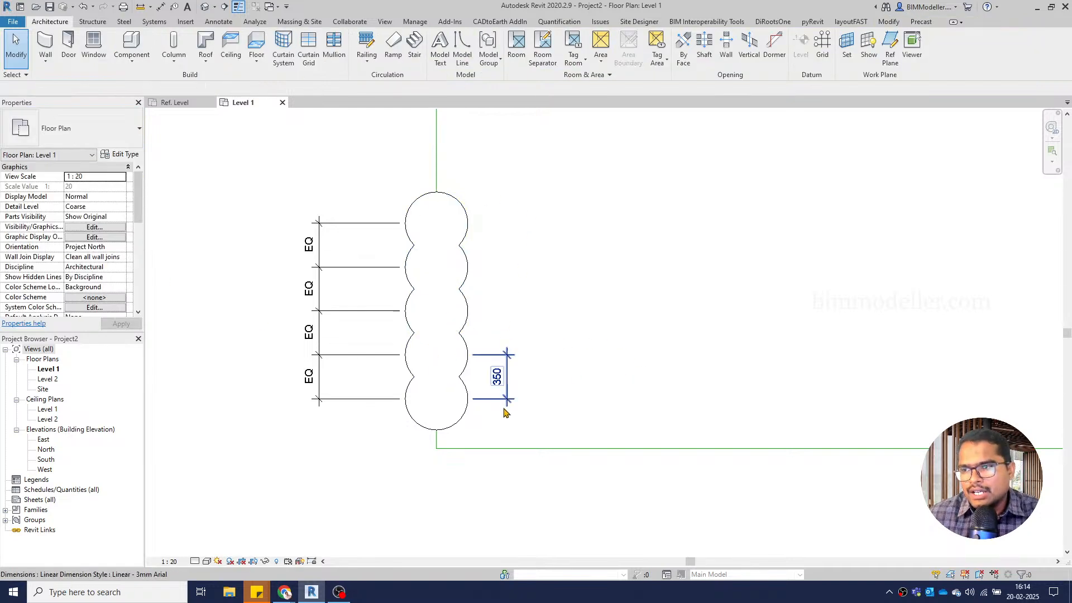
Create a new rule-based view filter named Primary from the Level 1 plan's visibility/graphic overrides
scroll(299, 431, down, 2)
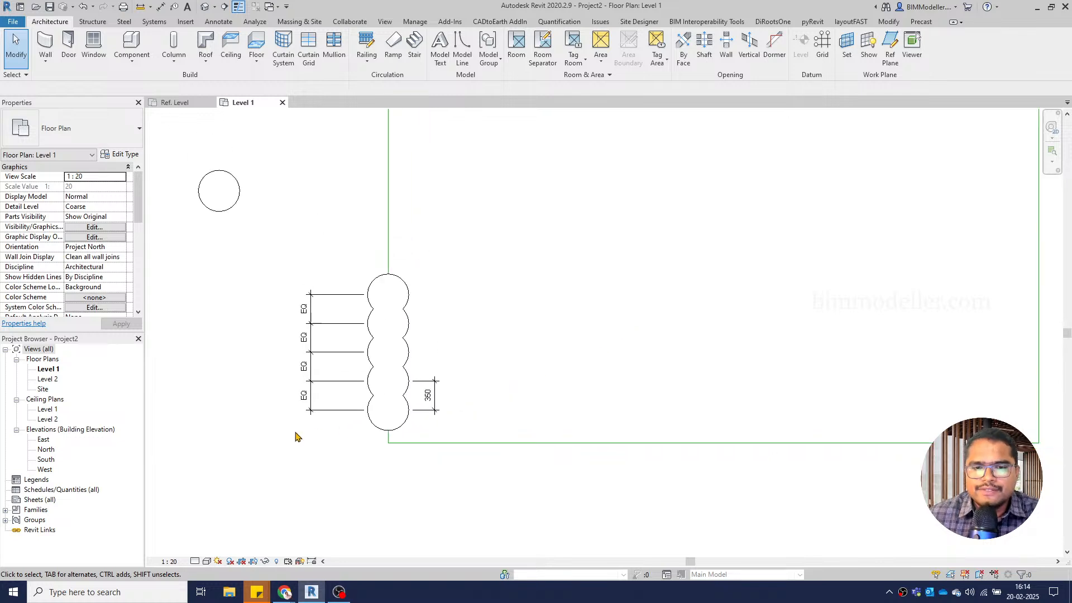
middle_drag(513, 327, 575, 352)
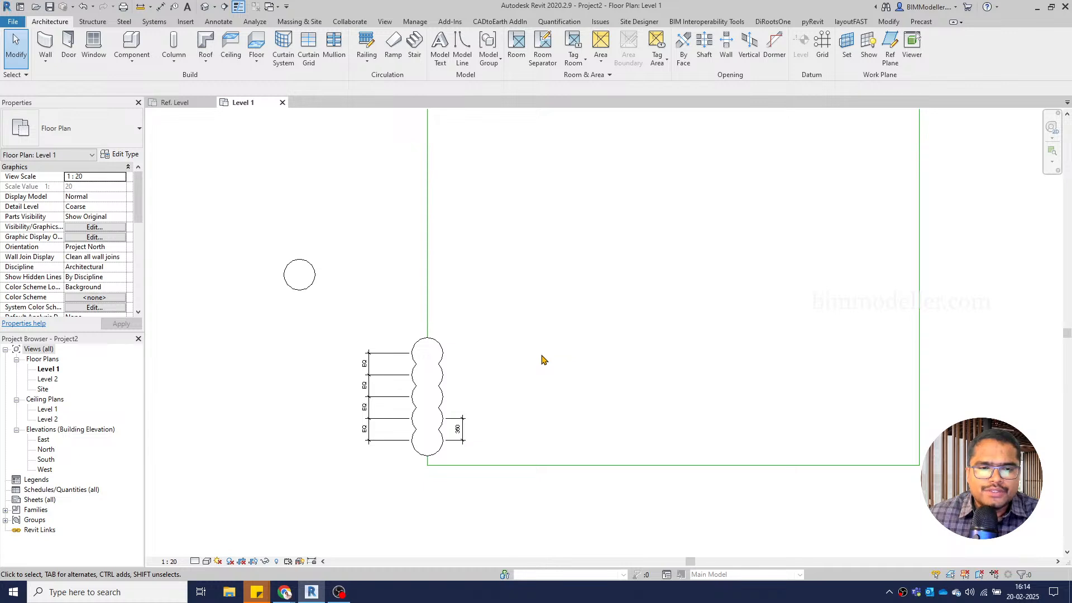
middle_drag(348, 307, 350, 270)
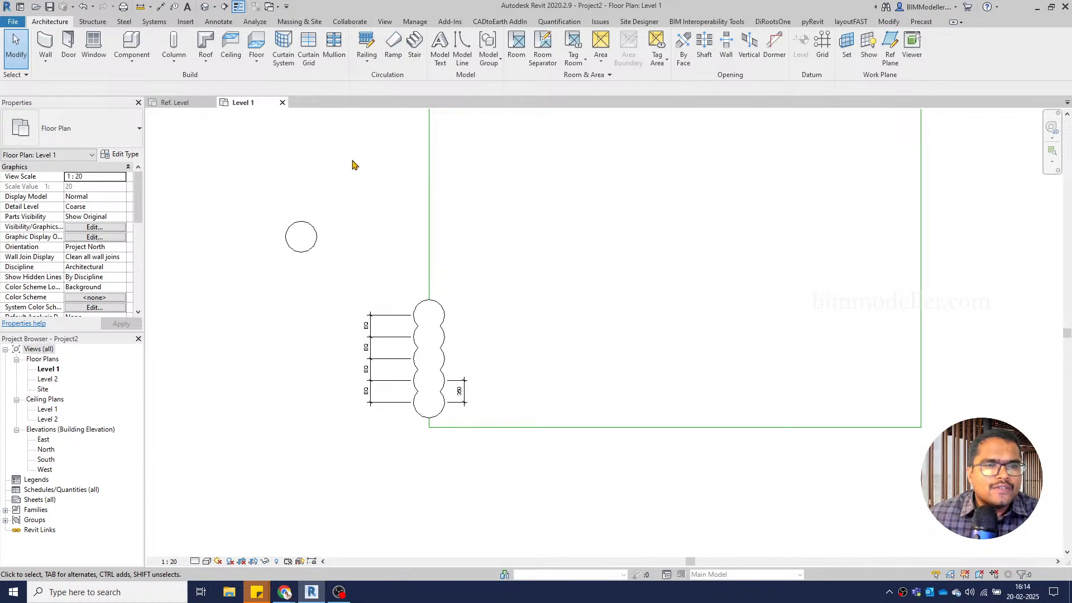
click(78, 229)
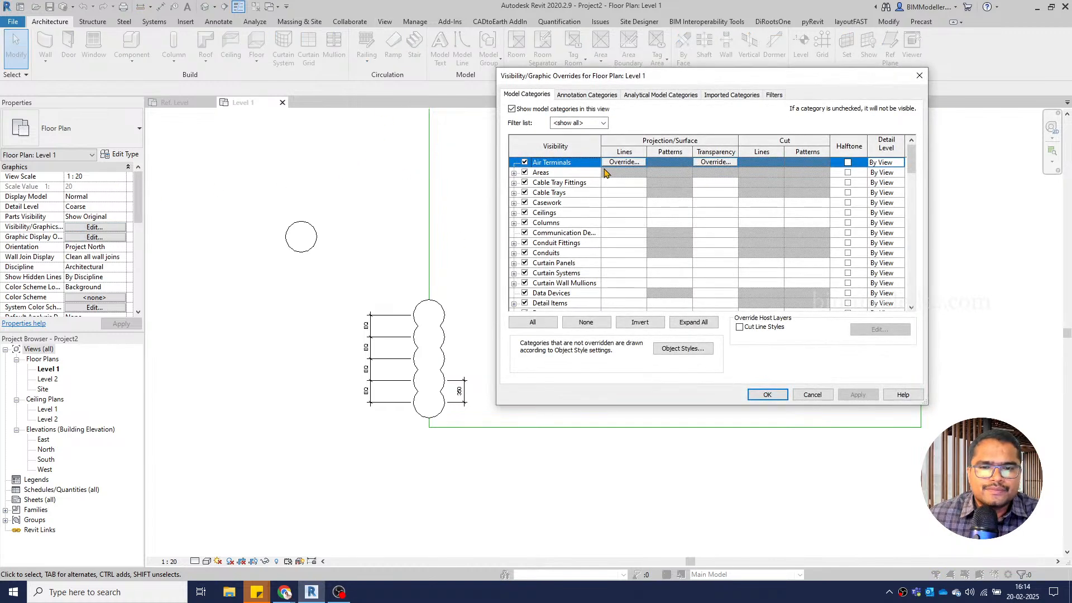
click(774, 96)
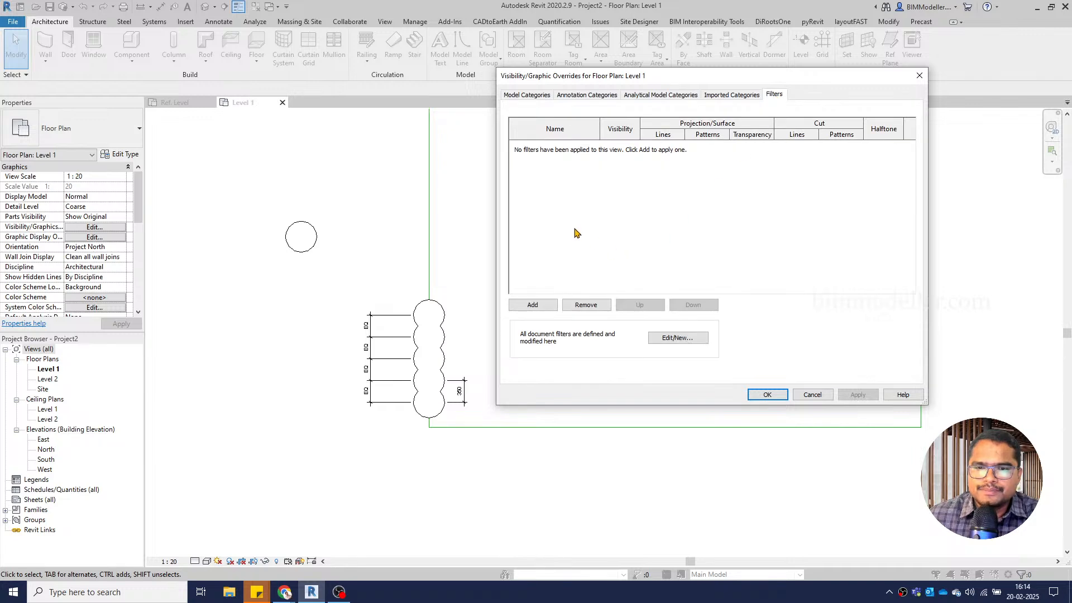
click(538, 308)
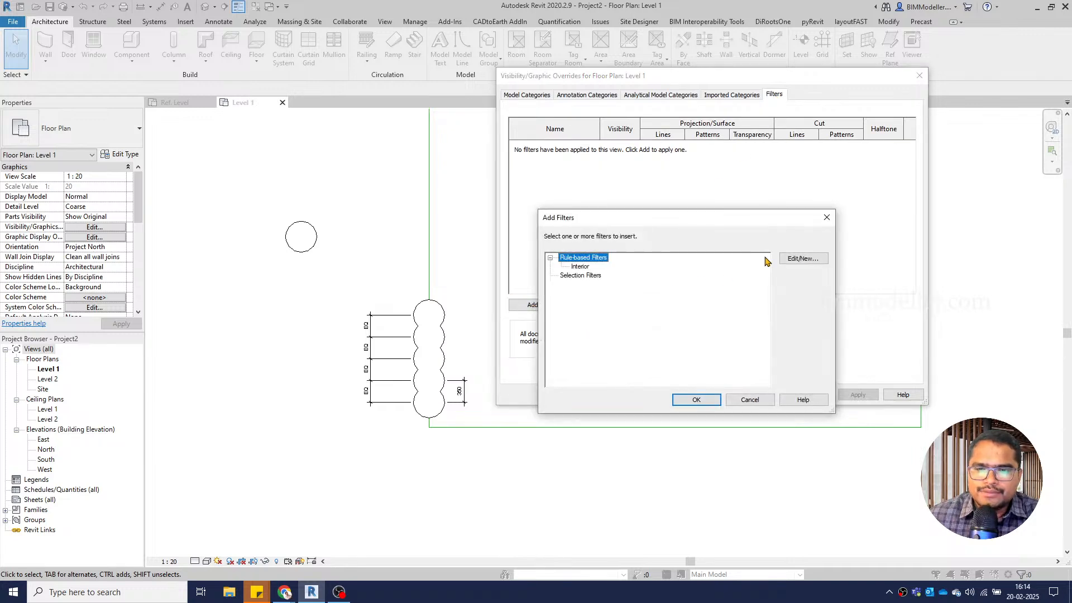
click(792, 260)
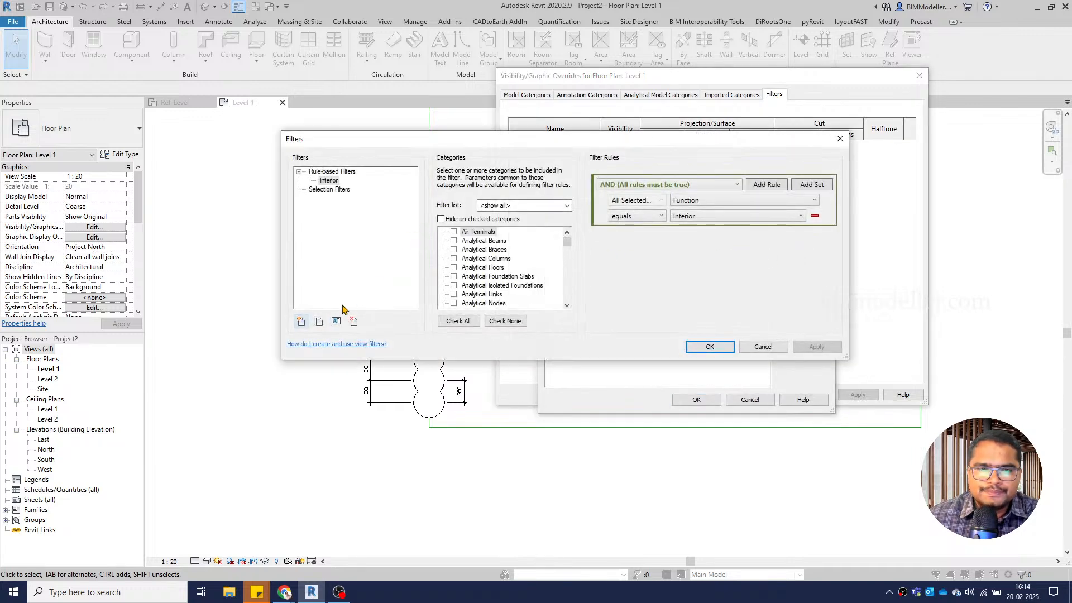
click(301, 322)
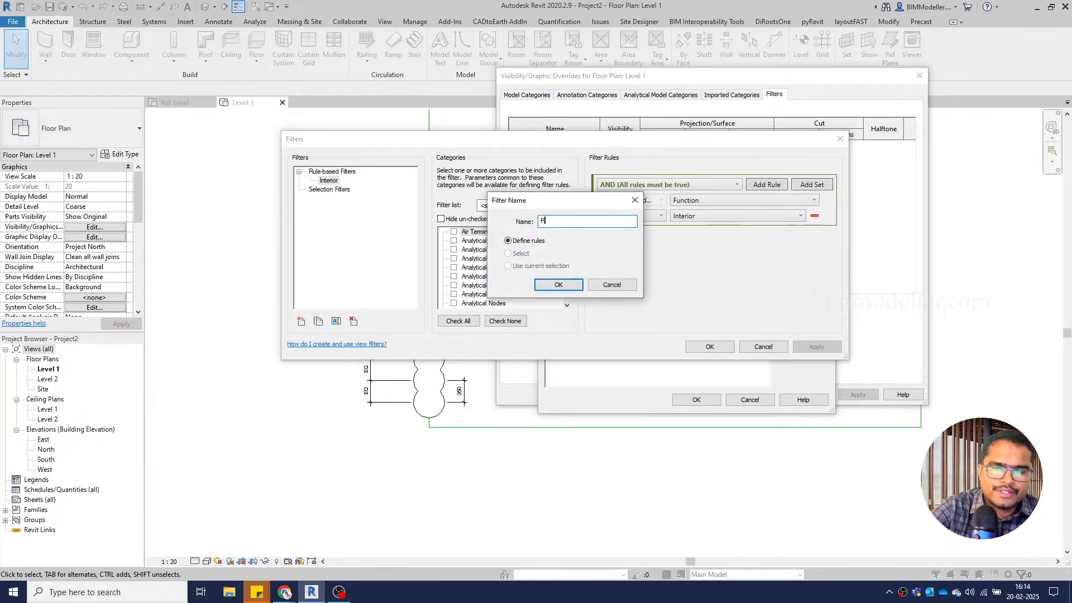
text(Primary)
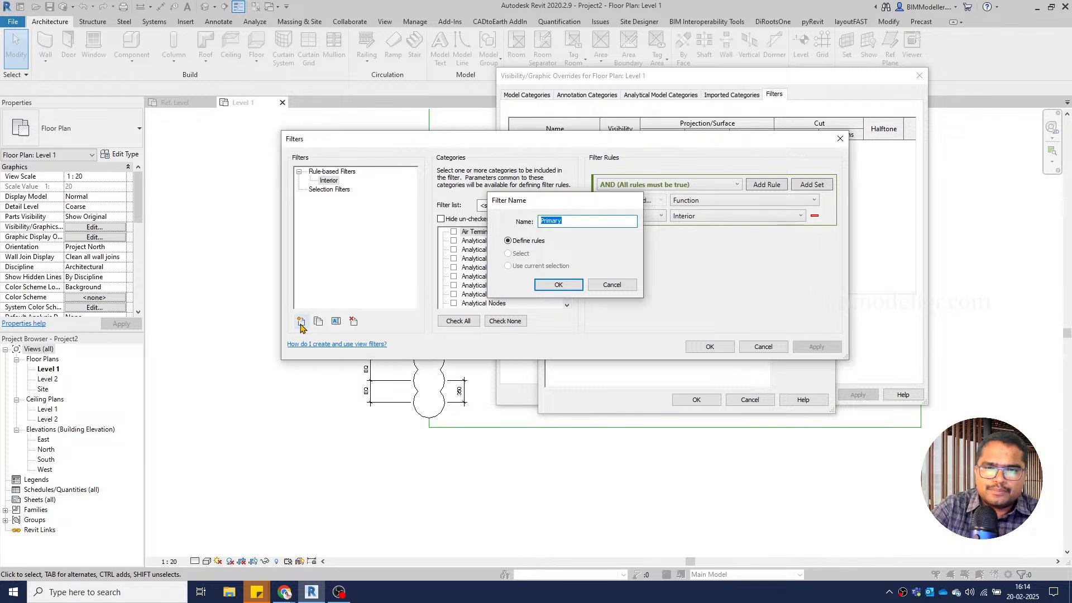
key(Return)
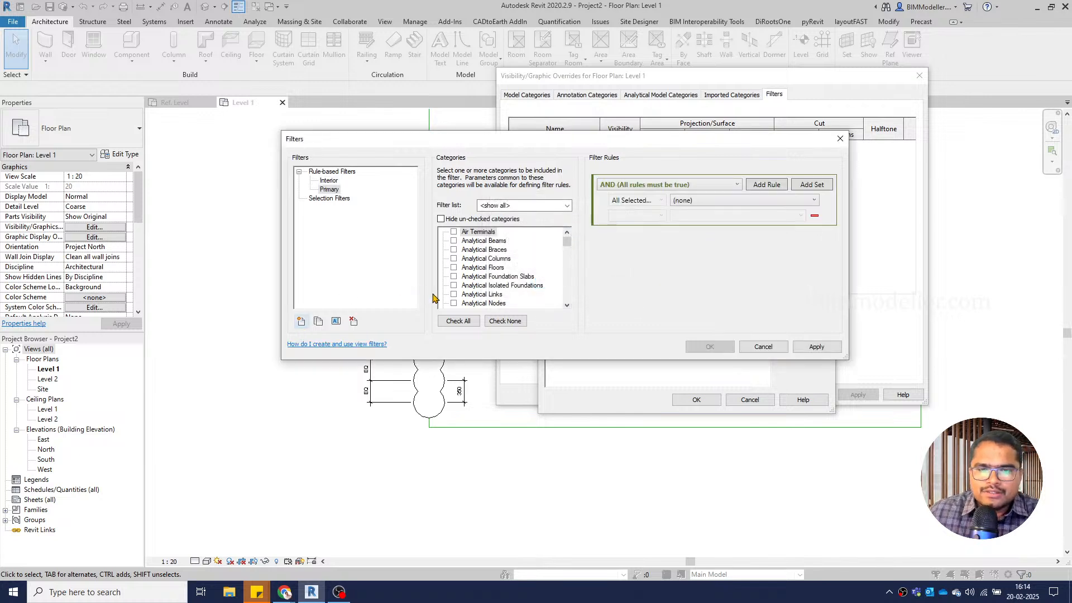
Assign the Structural Foundations category to the Primary filter and hide the un-checked categories
scroll(463, 290, down, 20)
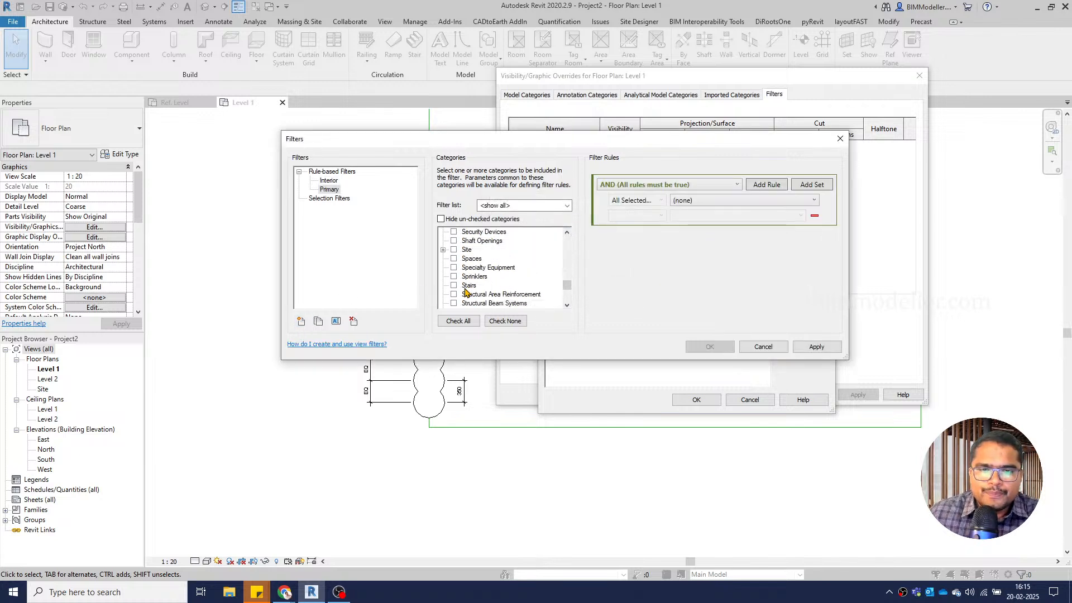
scroll(466, 292, down, 3)
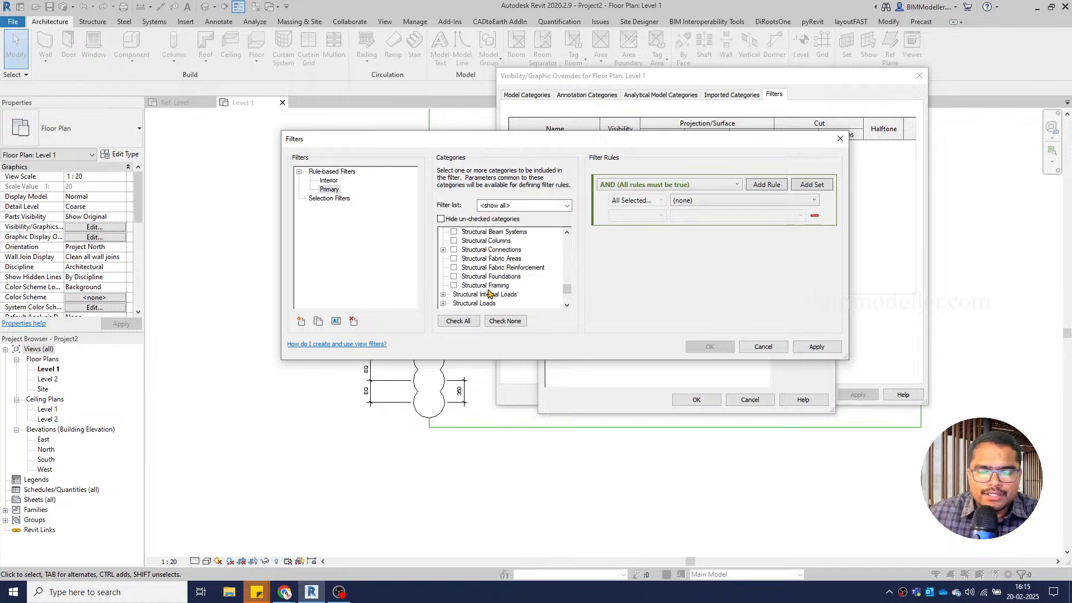
scroll(489, 294, up, 1)
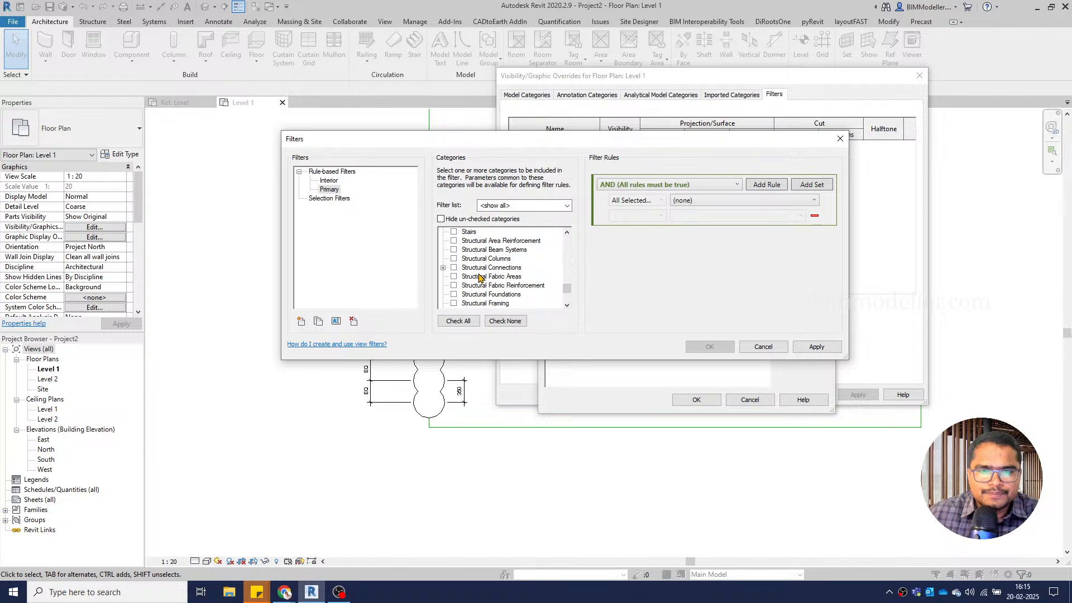
click(459, 294)
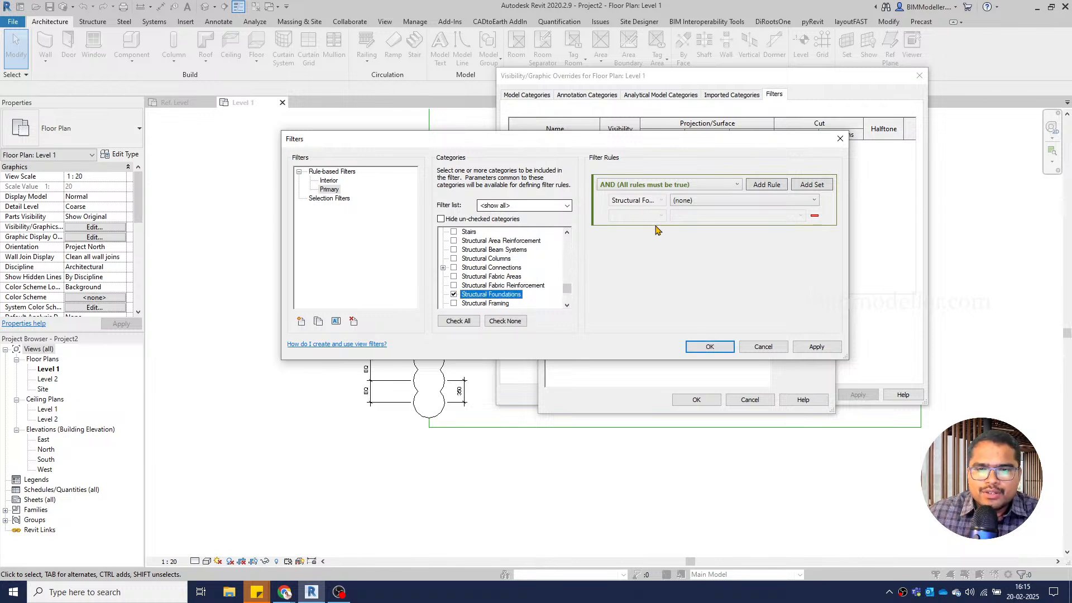
click(441, 219)
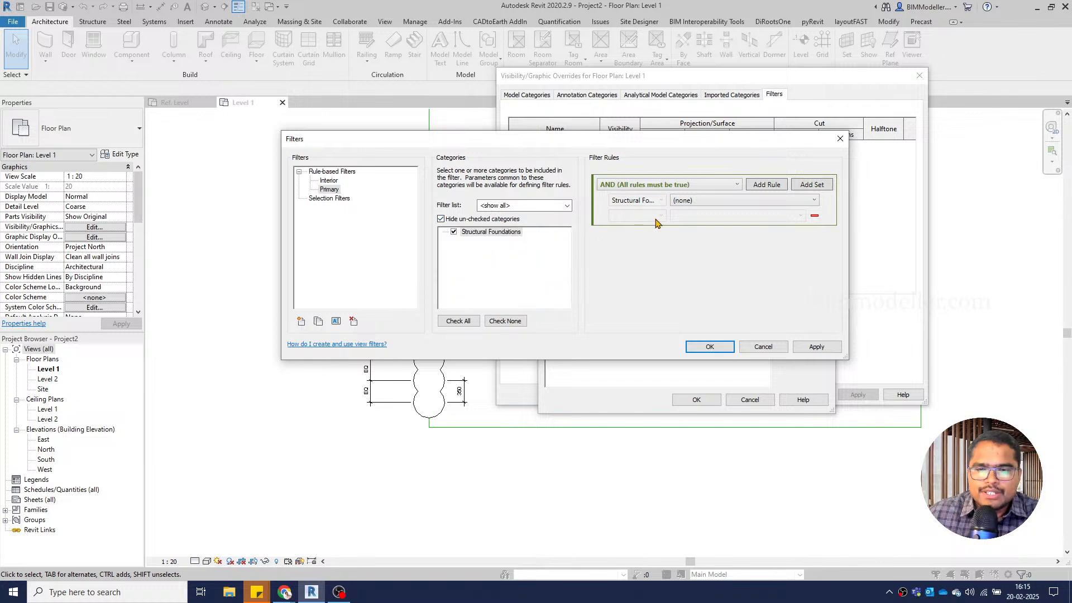
Define the Primary filter's rule as Type Name contains "Primary" and accept the filter definition
click(693, 201)
scroll(715, 291, down, 5)
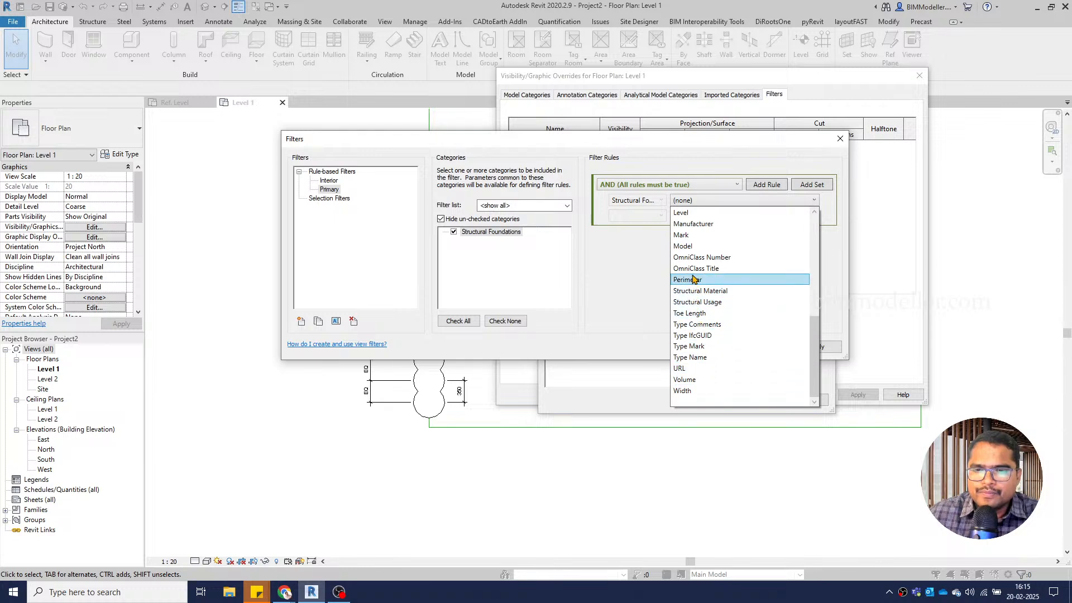
click(703, 357)
click(662, 216)
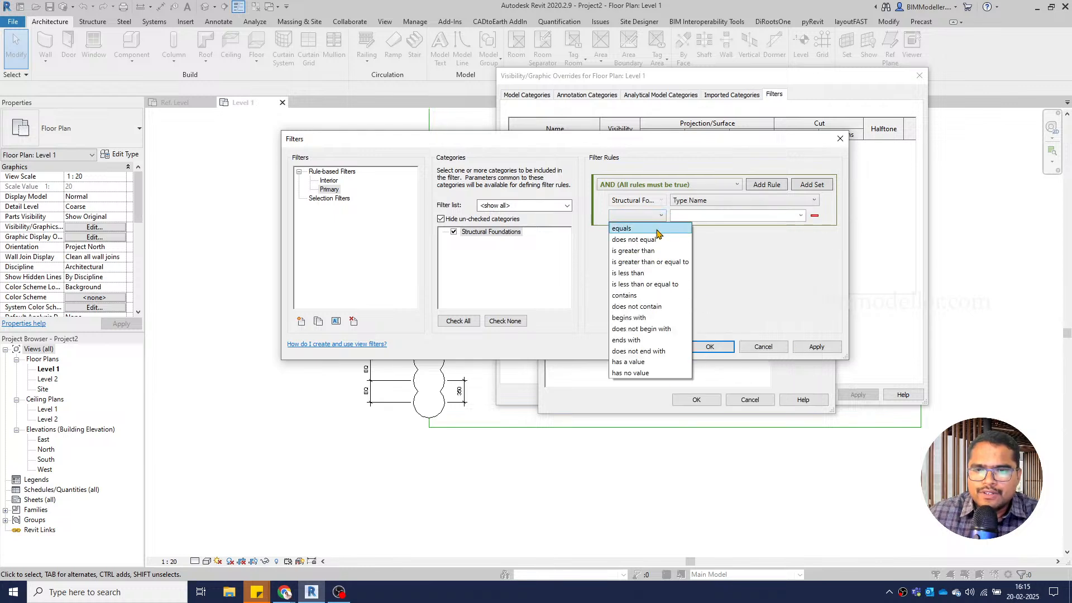
click(657, 229)
click(802, 216)
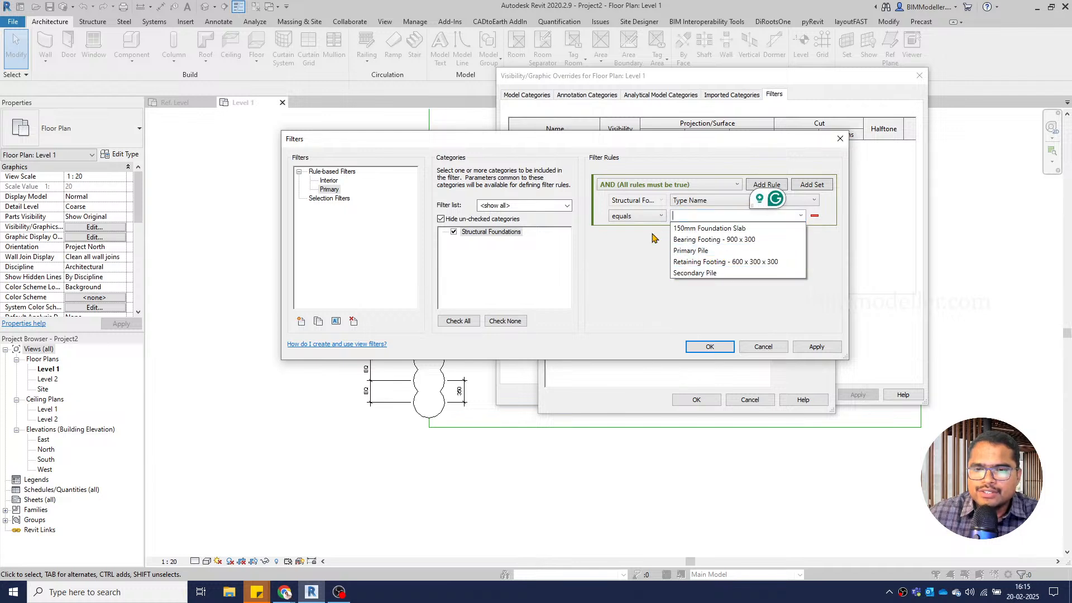
click(640, 219)
click(639, 219)
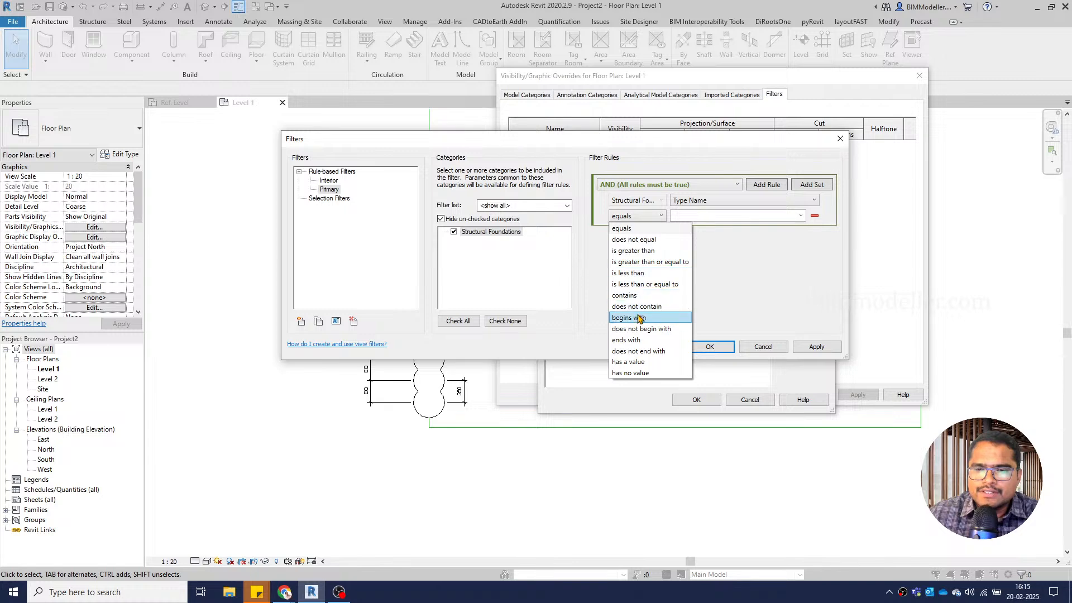
click(629, 295)
text(Primary)
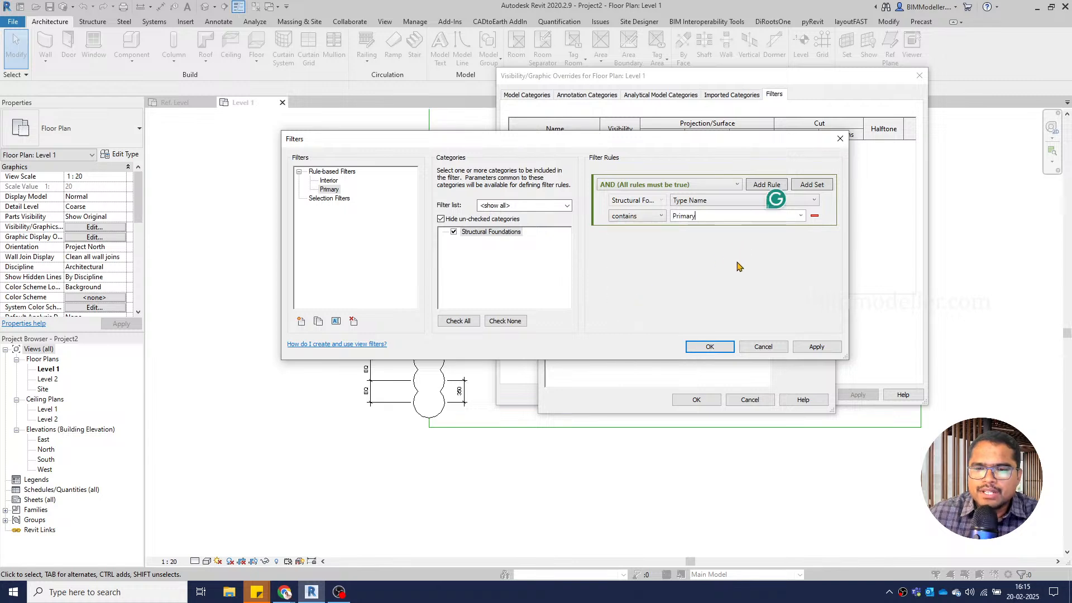
click(716, 346)
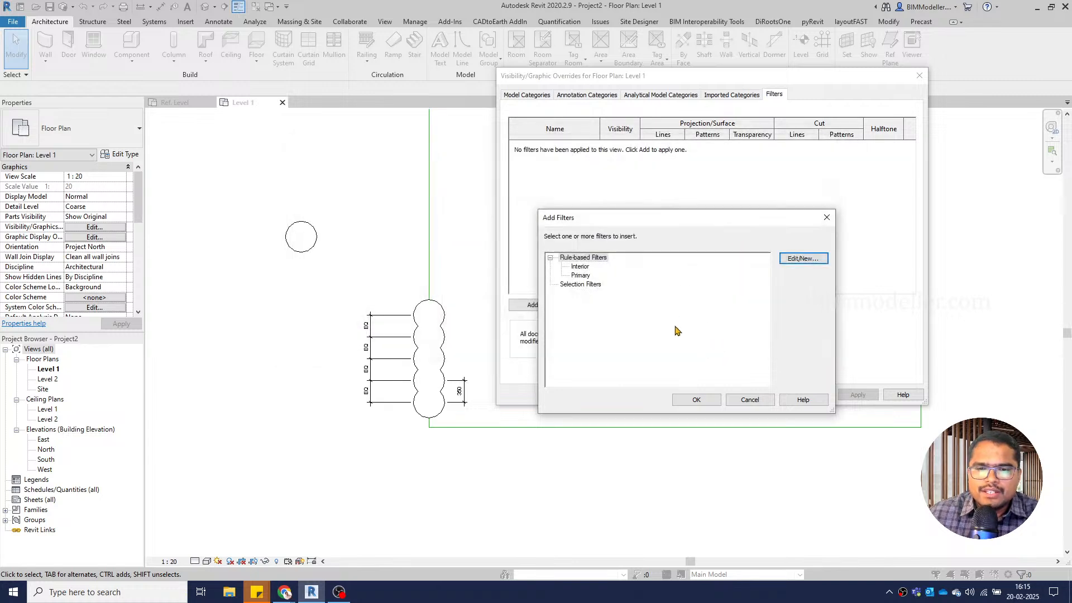
Rename the Primary filter to Primary Pile and add it to the Level 1 plan's view filters
click(586, 276)
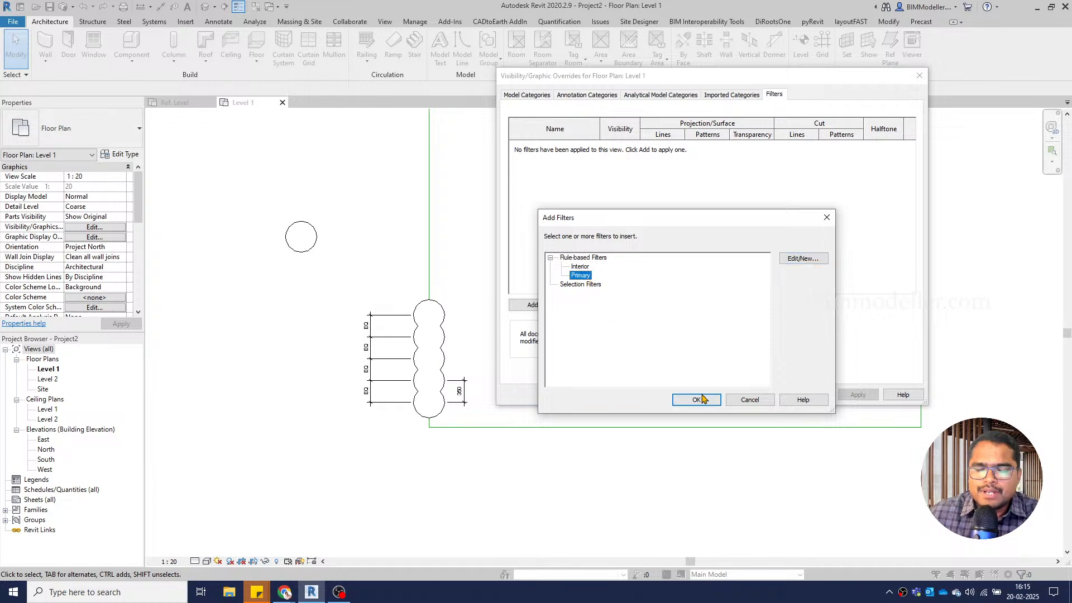
click(804, 259)
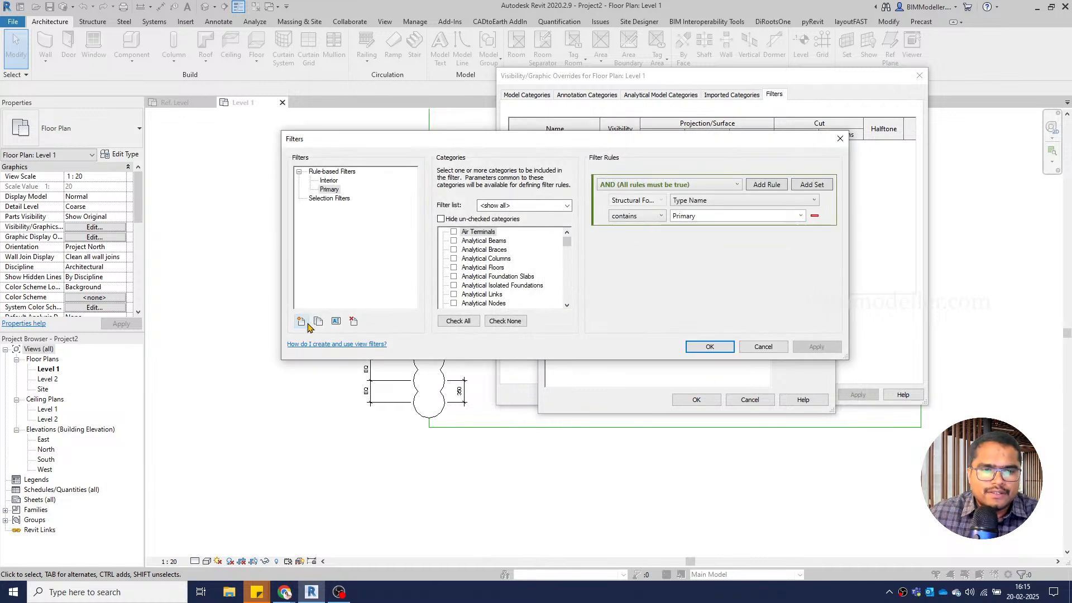
click(335, 321)
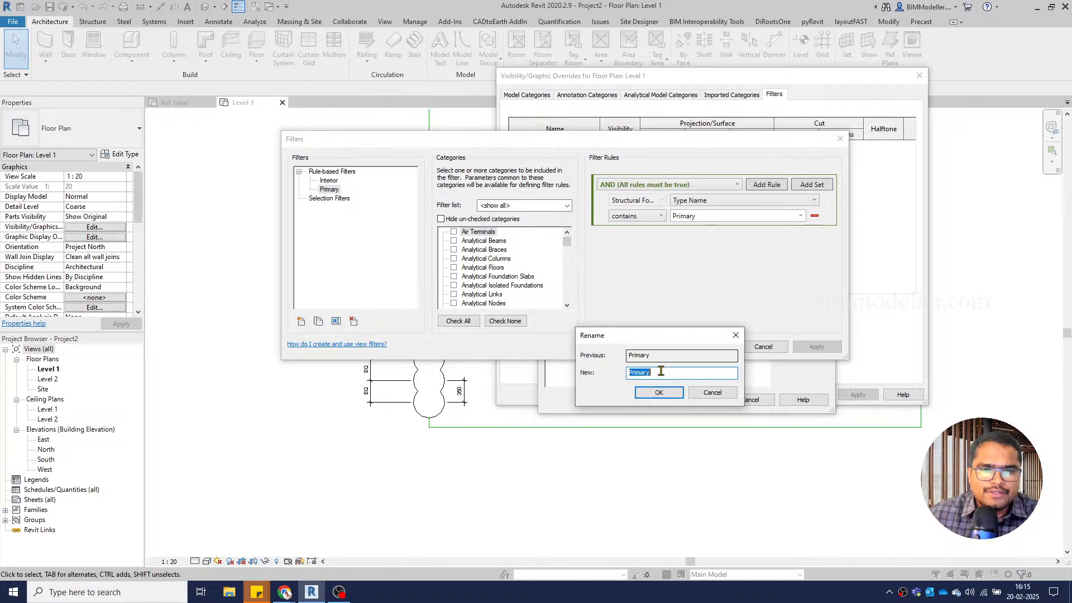
click(667, 374)
text(Pile)
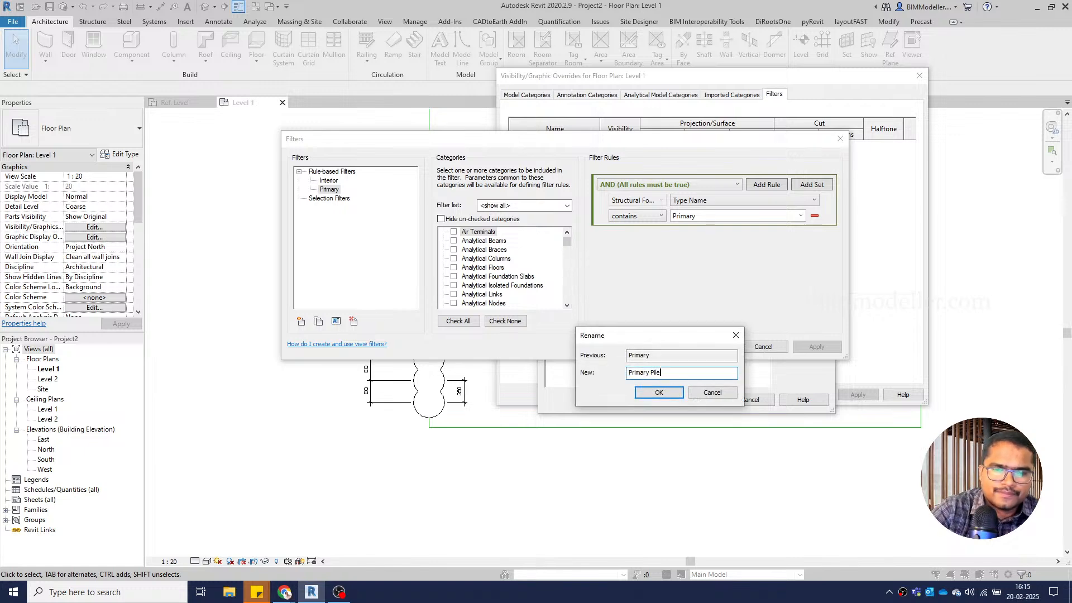
key(Return)
key(Return)
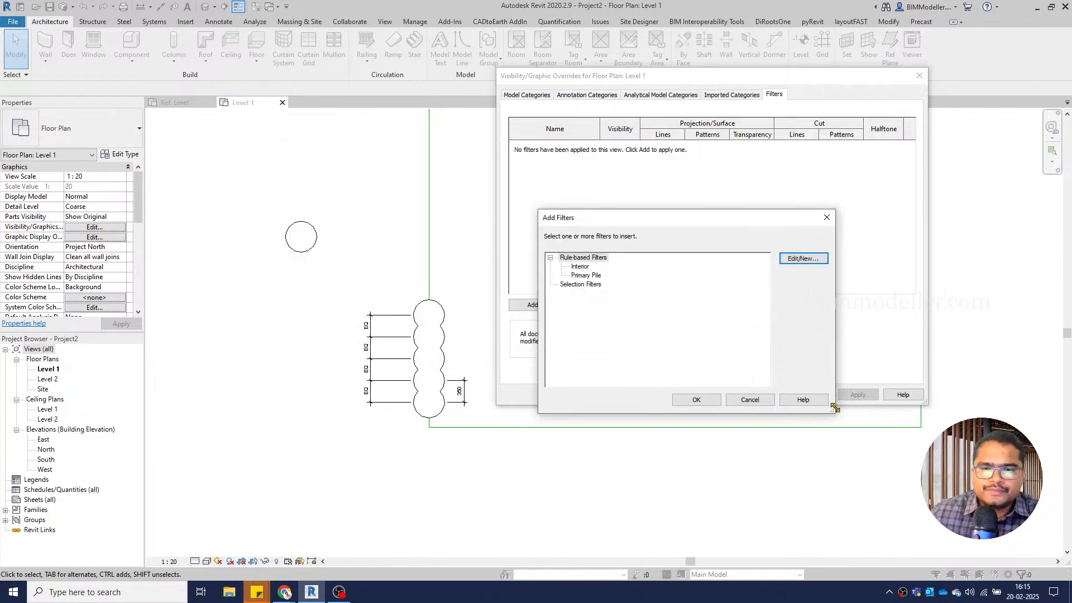
click(581, 275)
click(691, 397)
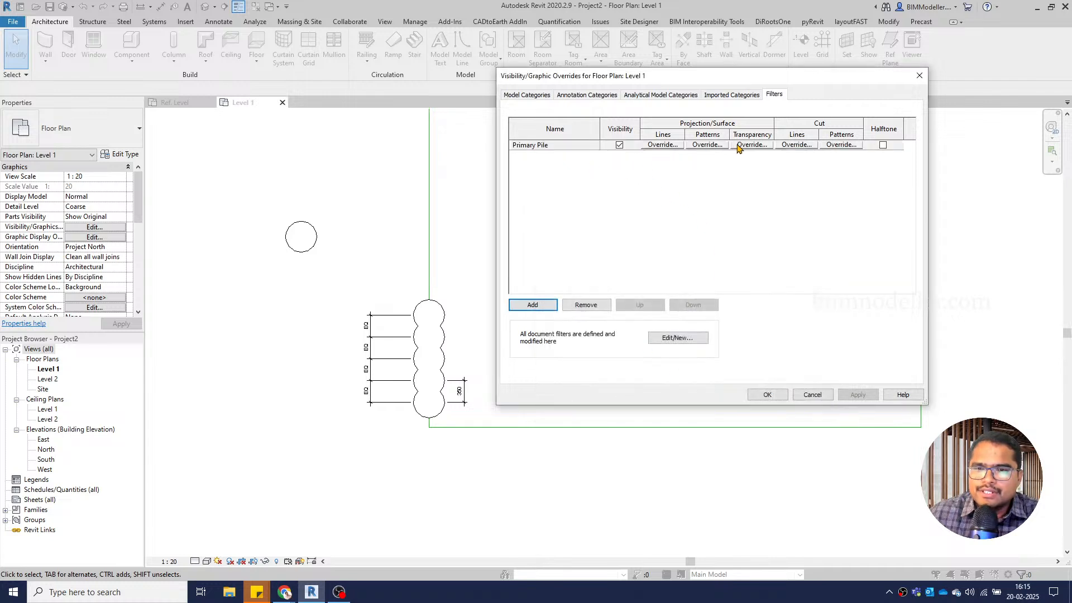
Override the Primary Pile filter's projection/surface foreground pattern with a red solid fill and apply it to the view
click(720, 145)
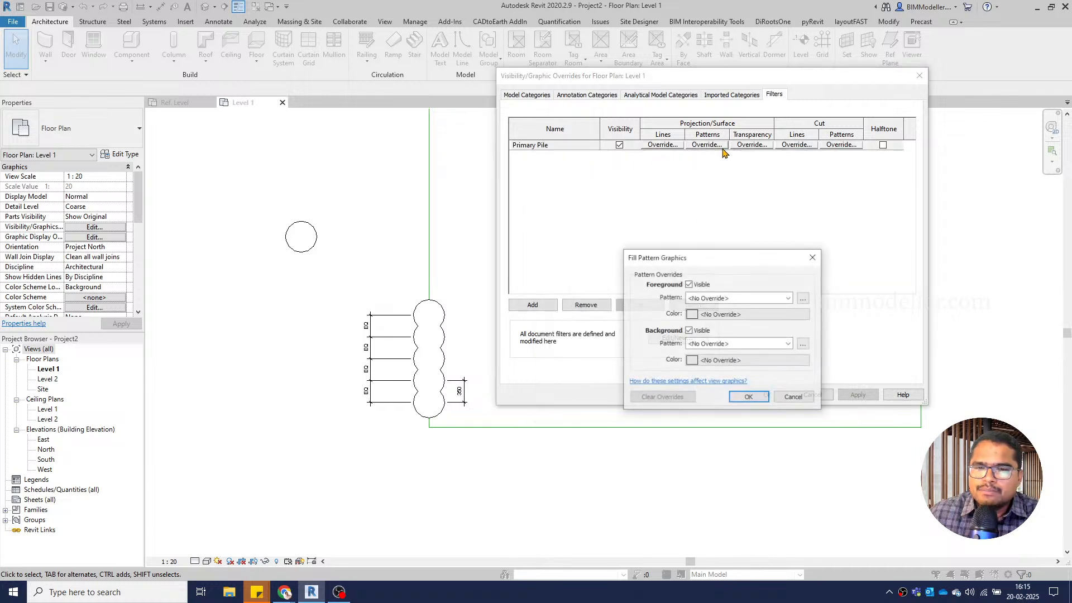
click(753, 314)
click(622, 344)
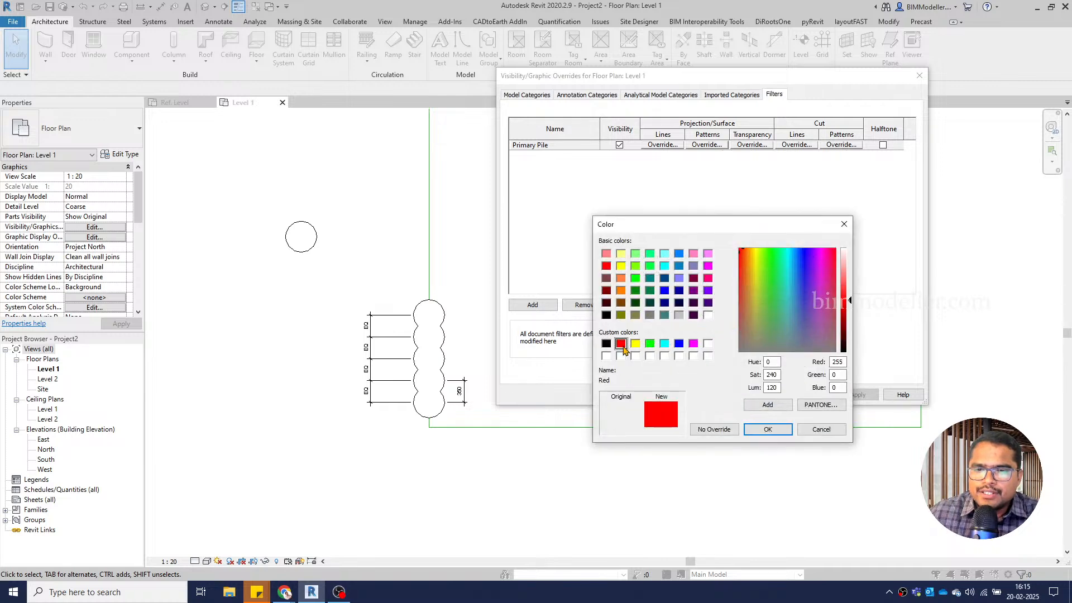
click(766, 430)
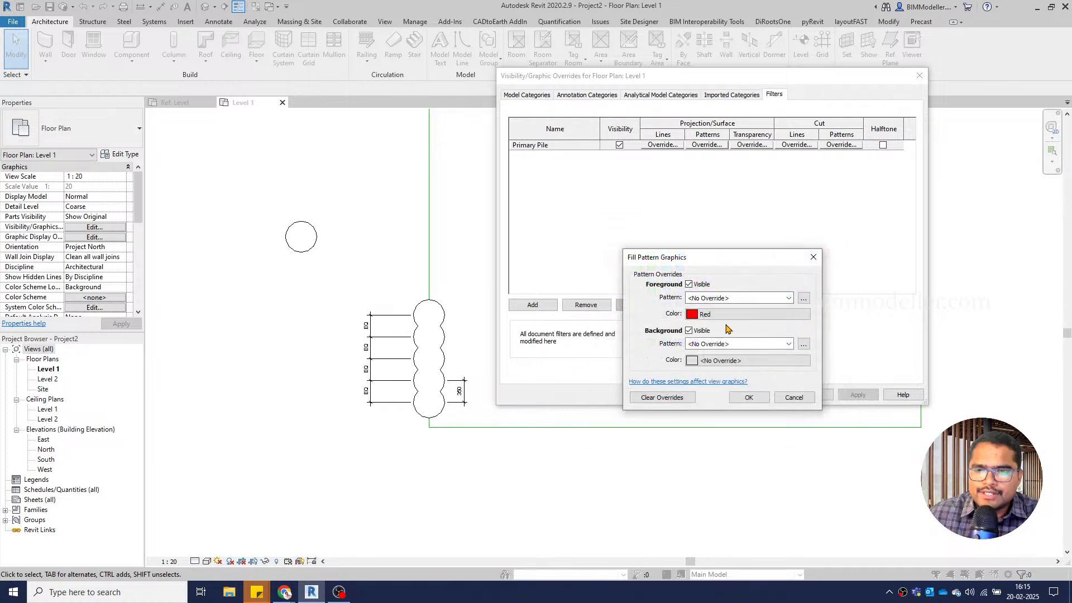
click(715, 302)
click(727, 323)
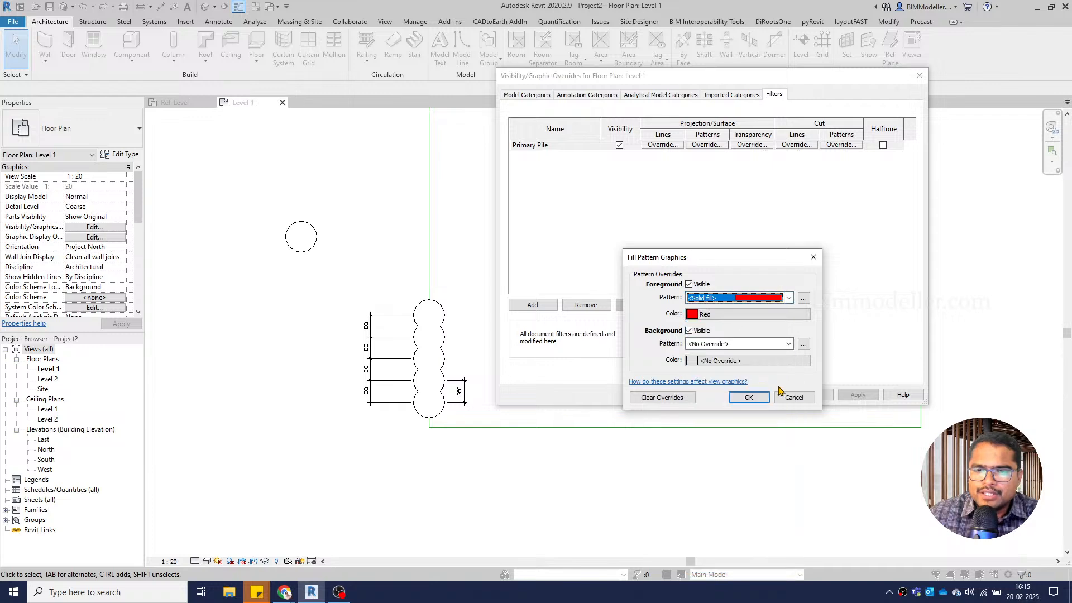
click(750, 398)
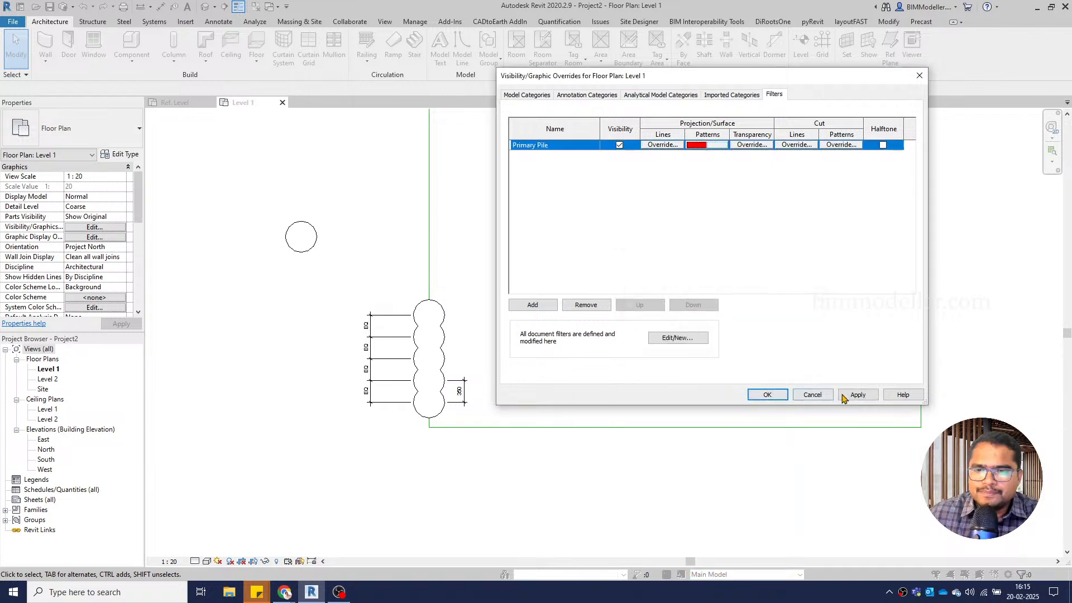
click(853, 395)
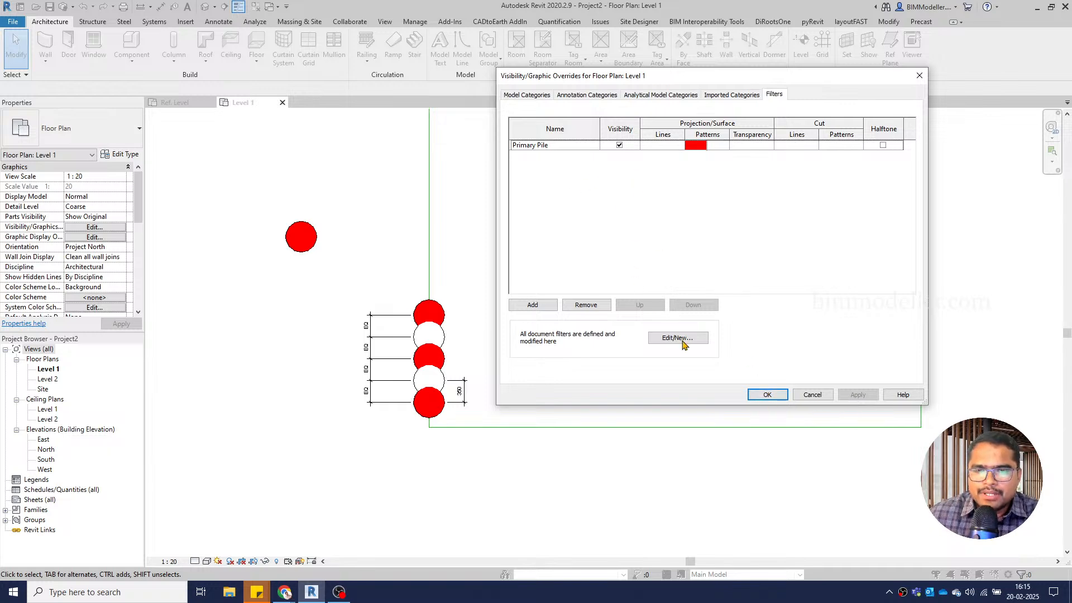
click(766, 395)
scroll(534, 370, up, 4)
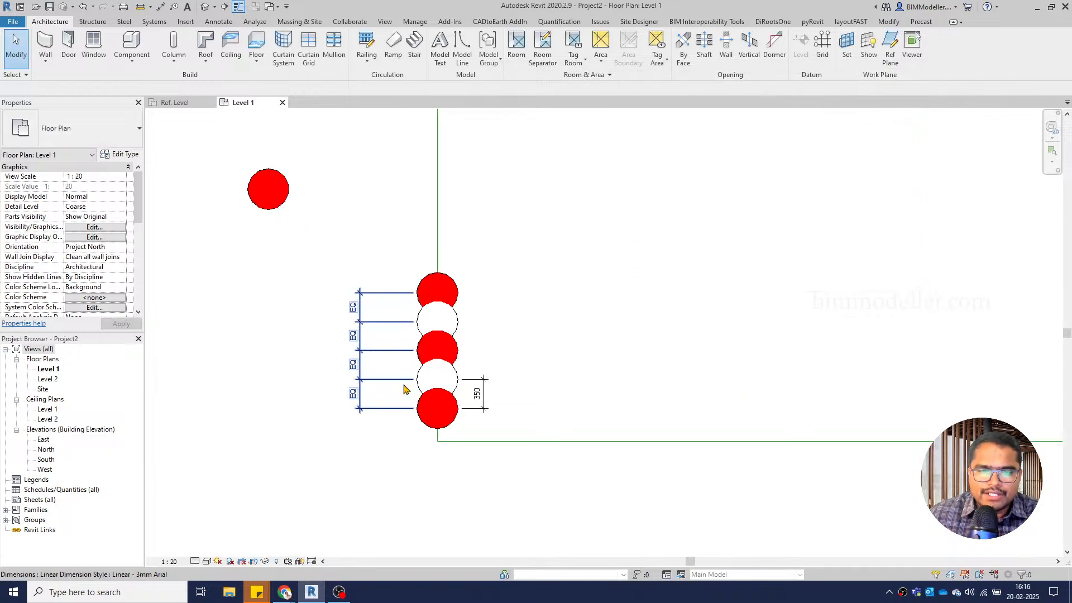
middle_drag(673, 404, 715, 416)
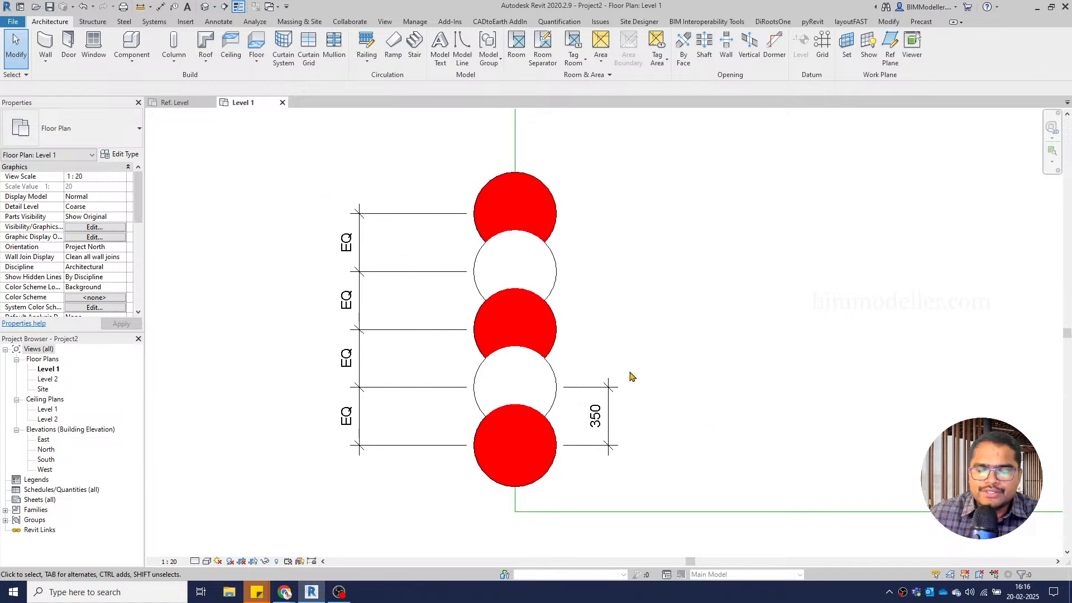
middle_drag(629, 372, 653, 387)
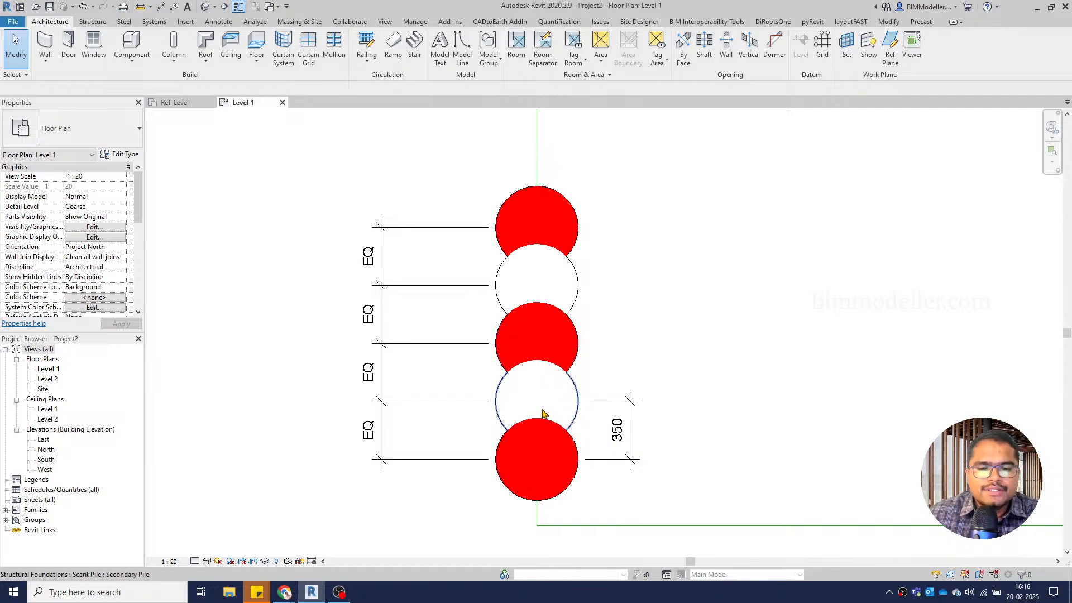
scroll(517, 435, down, 2)
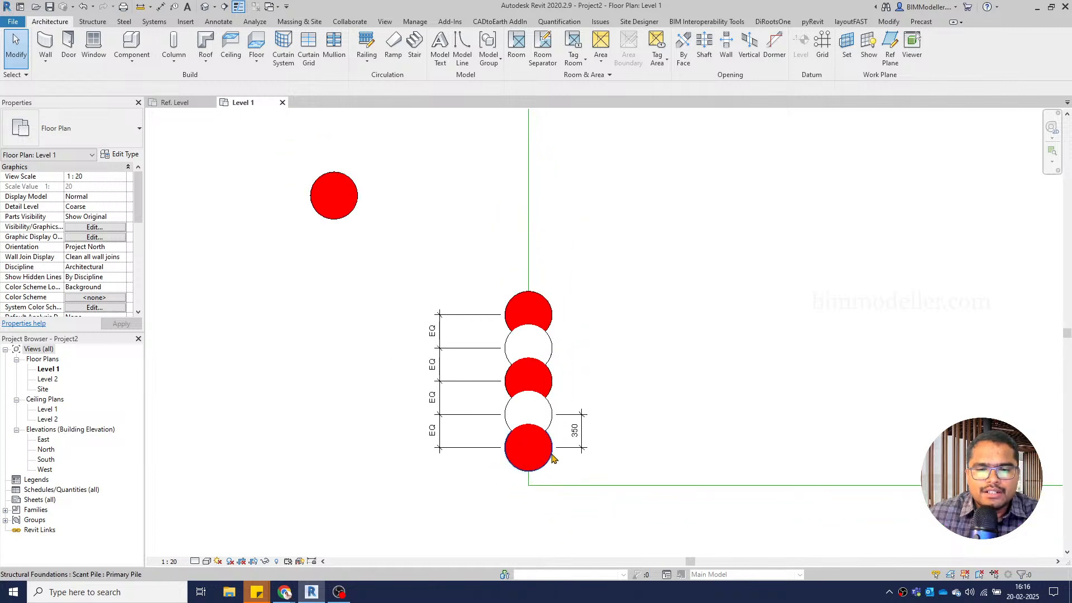
scroll(552, 458, up, 2)
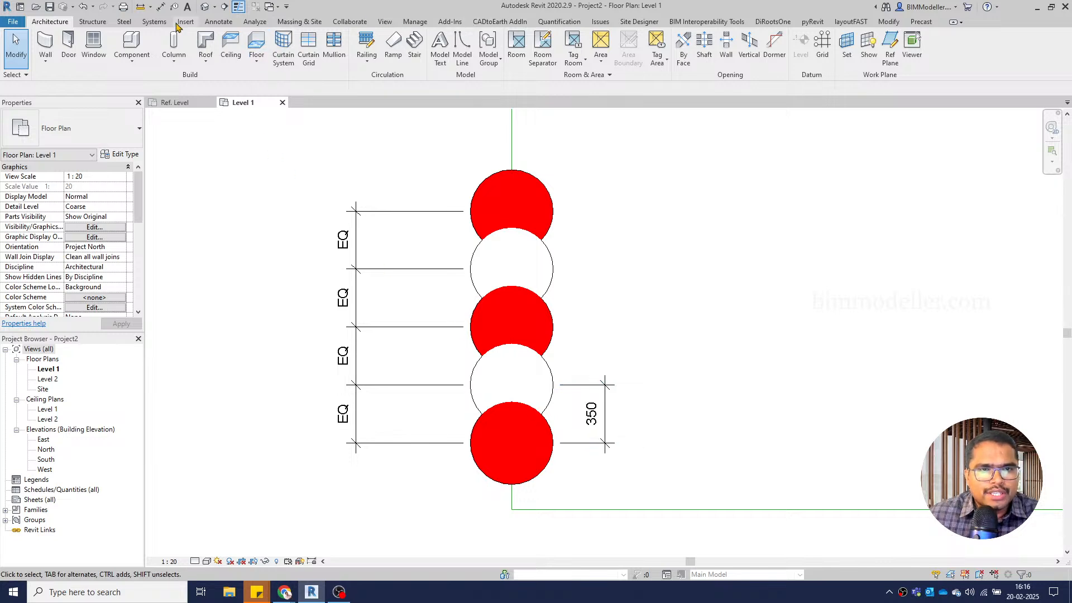
click(894, 24)
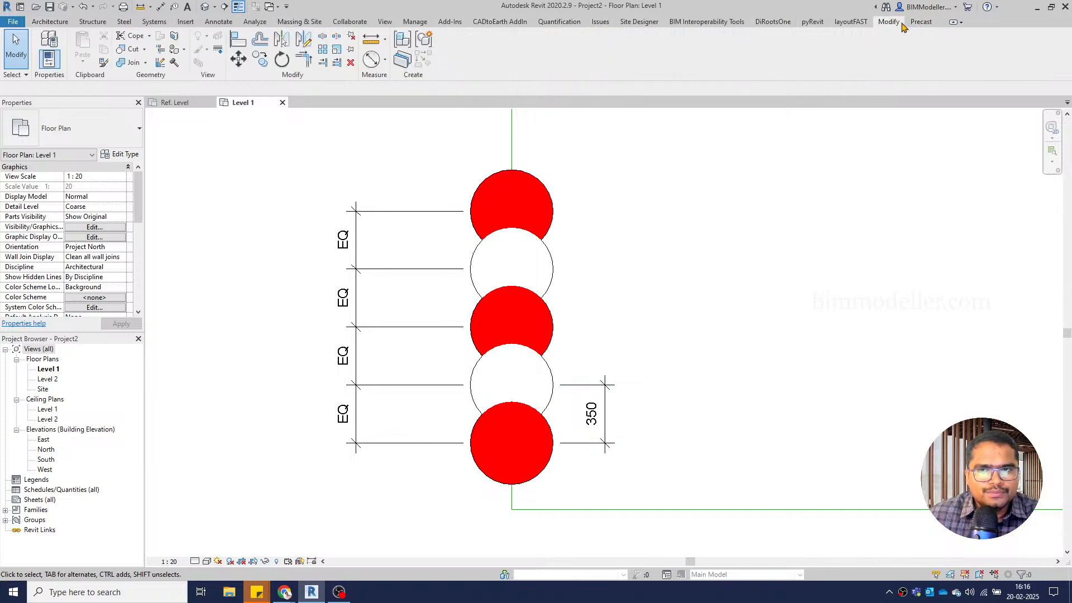
click(147, 65)
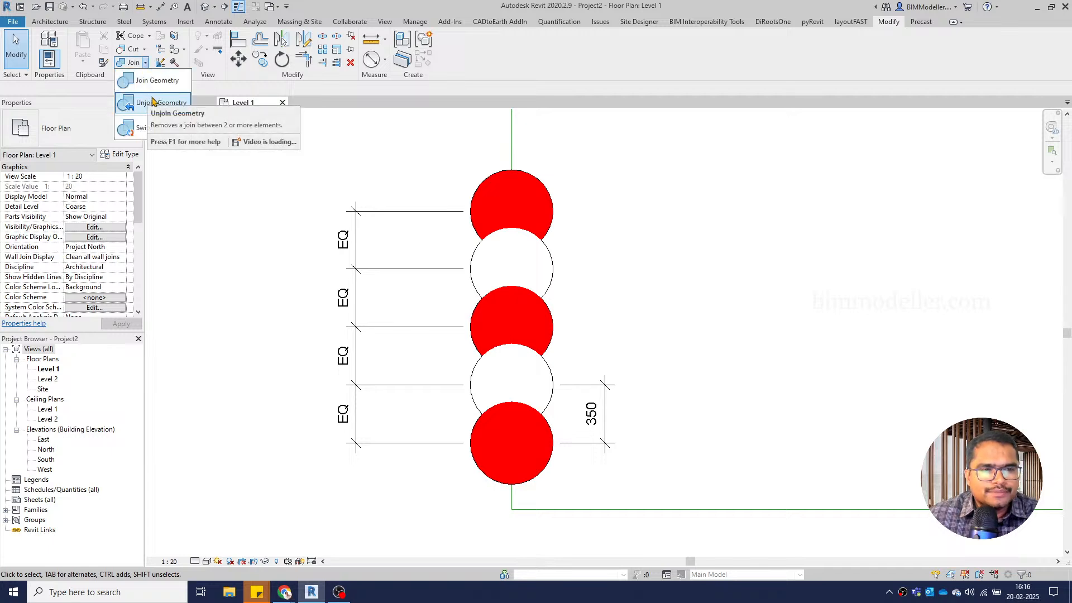
click(164, 111)
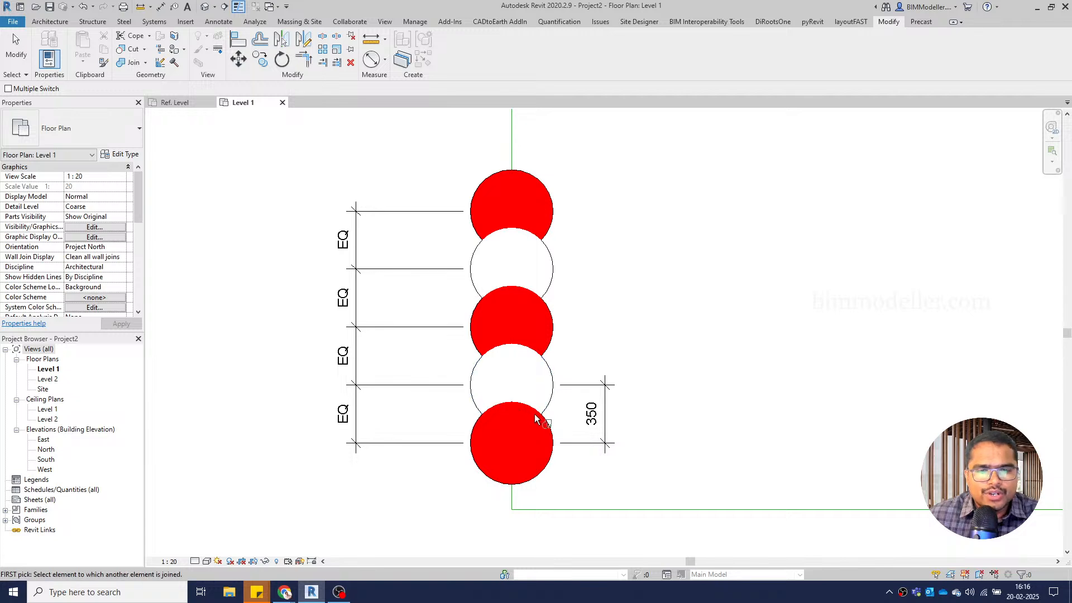
click(548, 430)
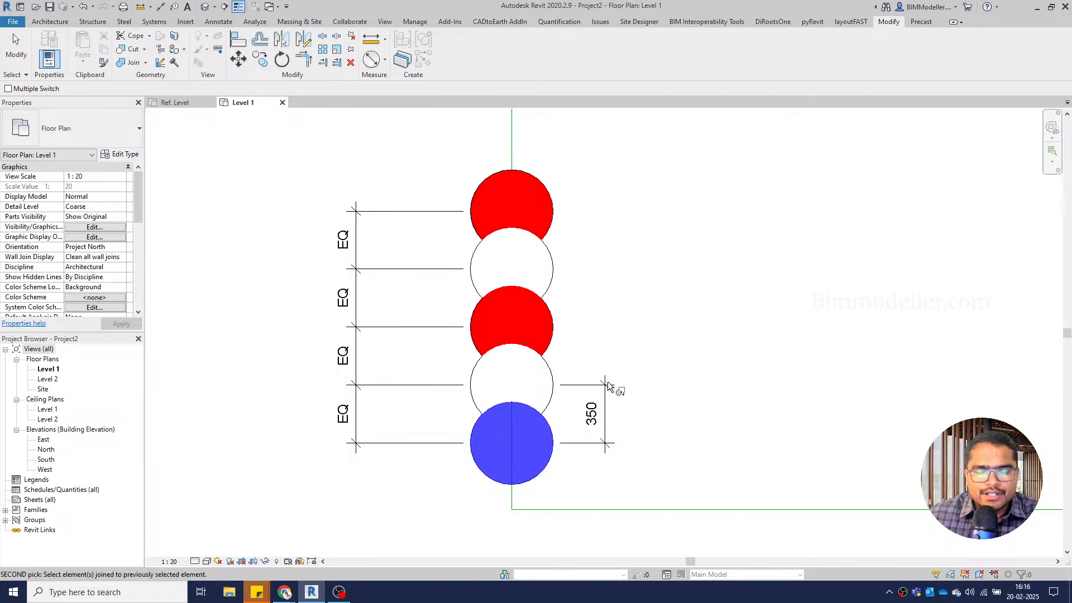
key(Escape)
key(d)
key(i)
key(Escape)
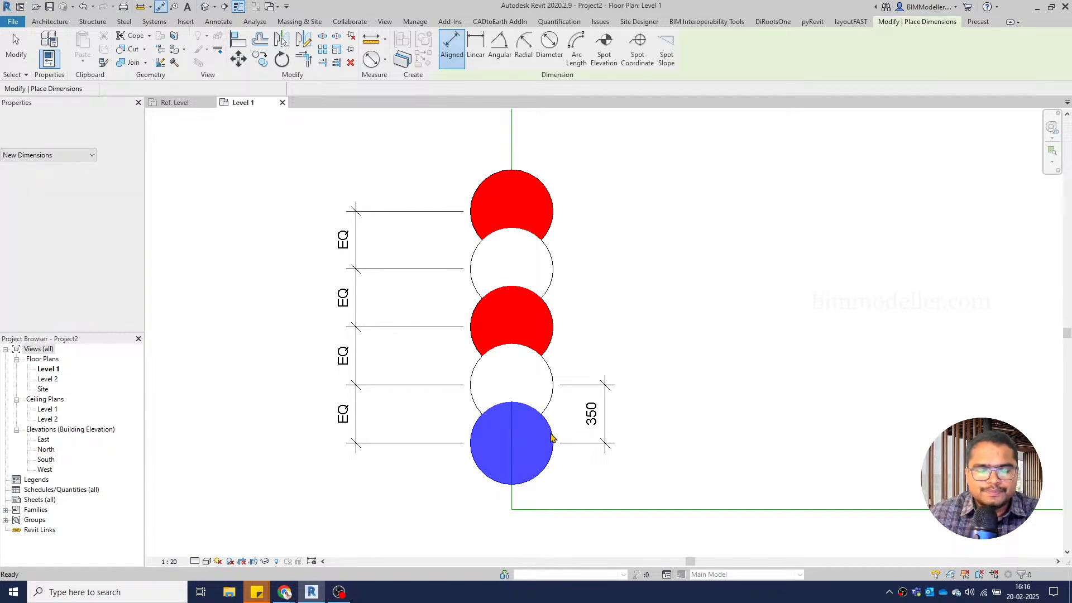
key(Escape)
scroll(614, 413, down, 2)
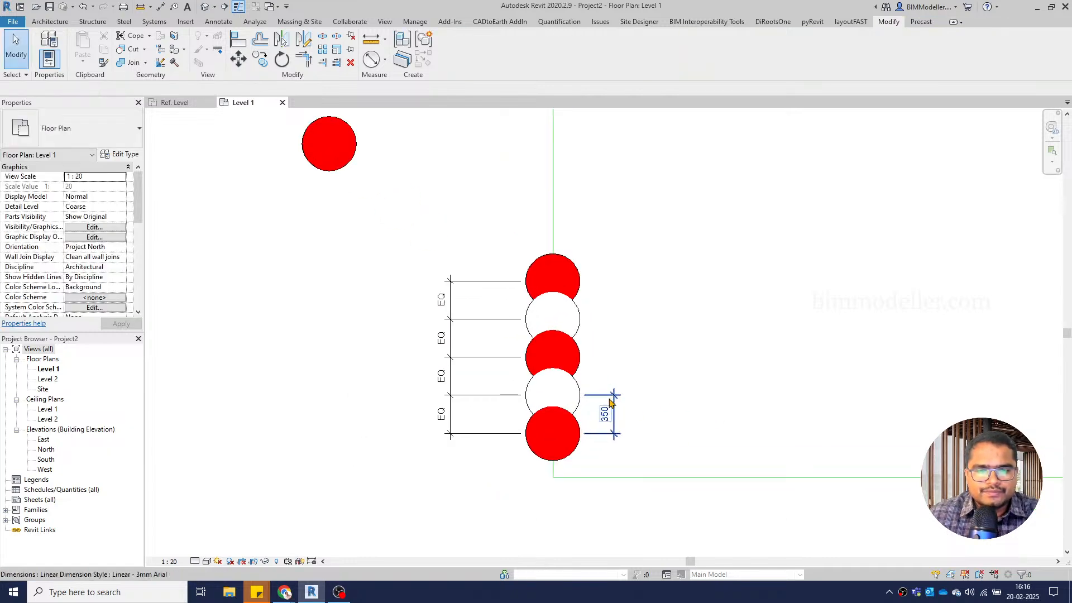
click(579, 410)
key(Escape)
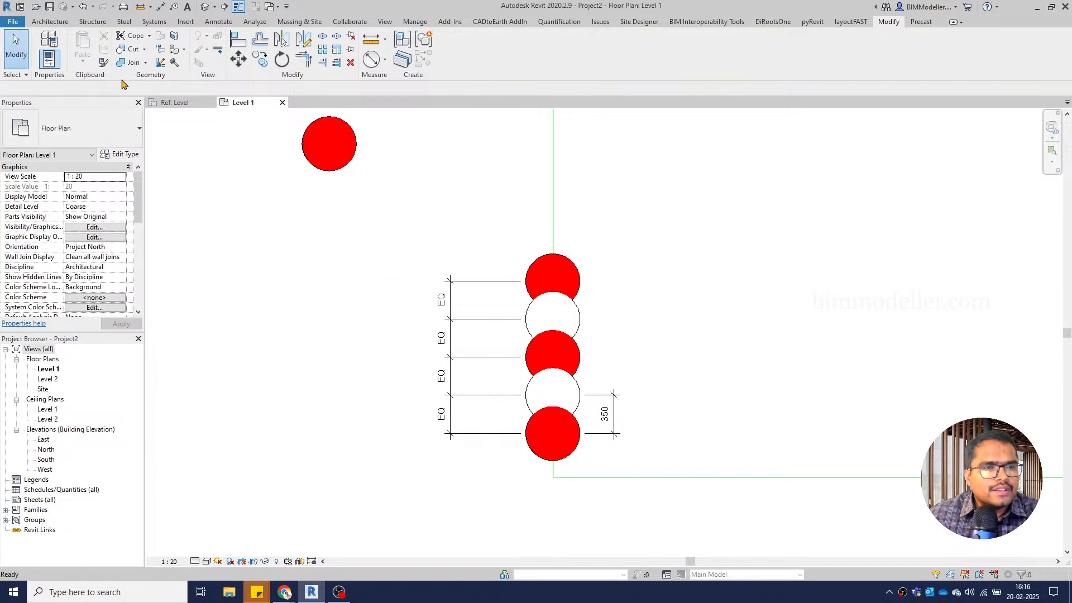
Switch the join order between the lowest primary pile and the secondary pile above it so the secondary pile cuts the primary one
click(142, 63)
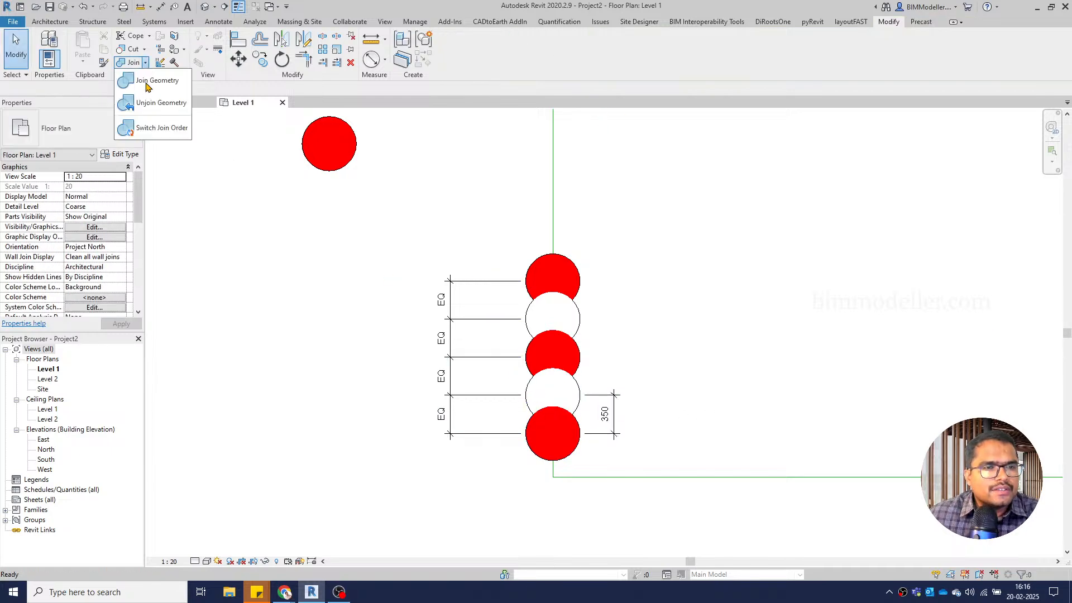
click(159, 125)
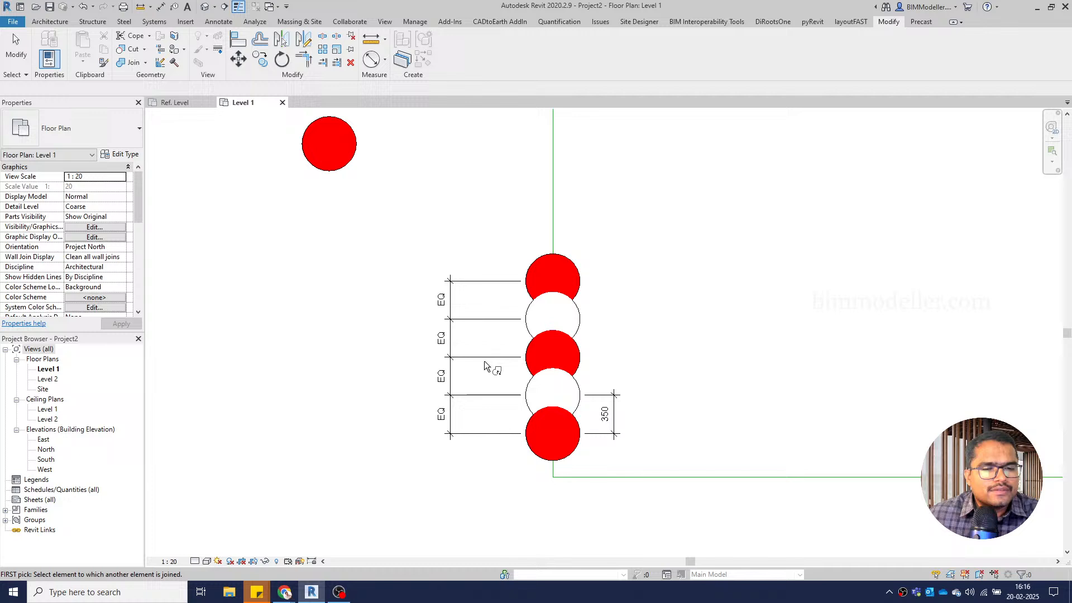
click(579, 424)
click(576, 407)
click(579, 425)
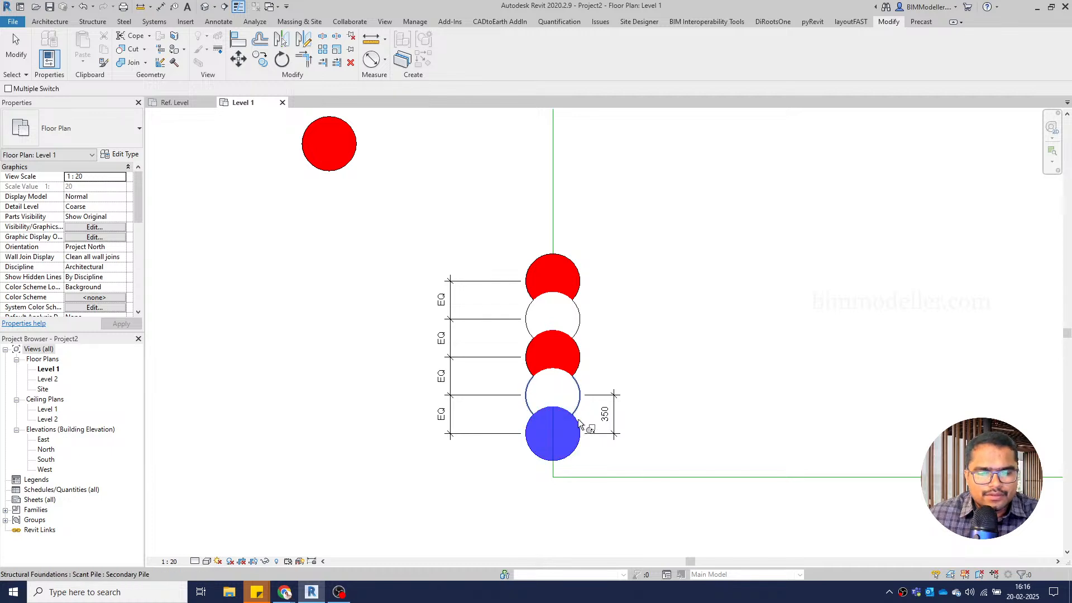
click(578, 424)
middle_drag(625, 400, 563, 393)
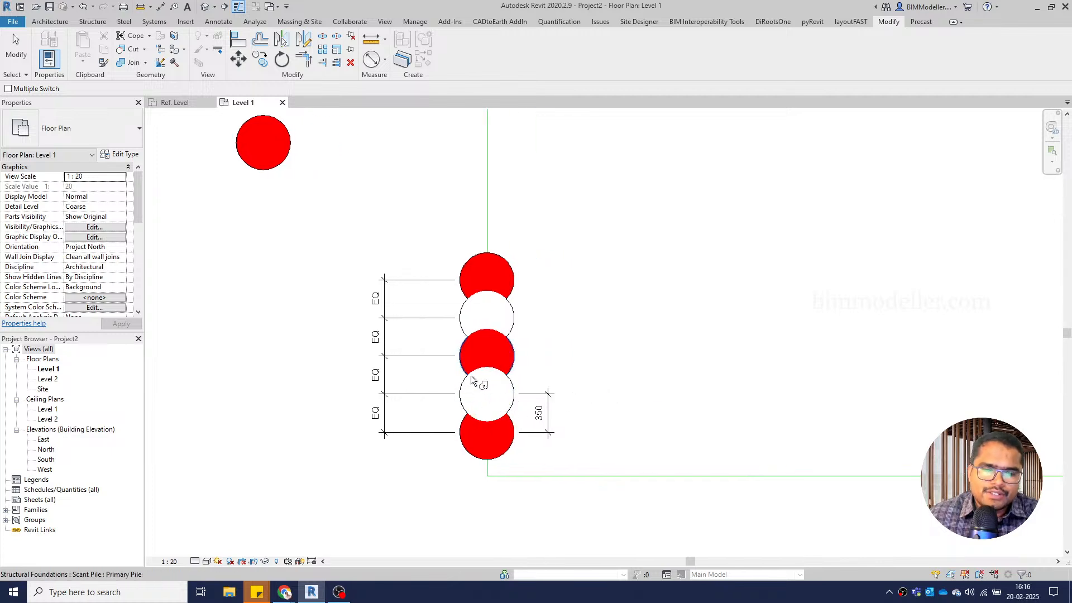
Switch the join order between the middle primary pile and the upper secondary pile so the secondary circle is complete
scroll(471, 398, up, 2)
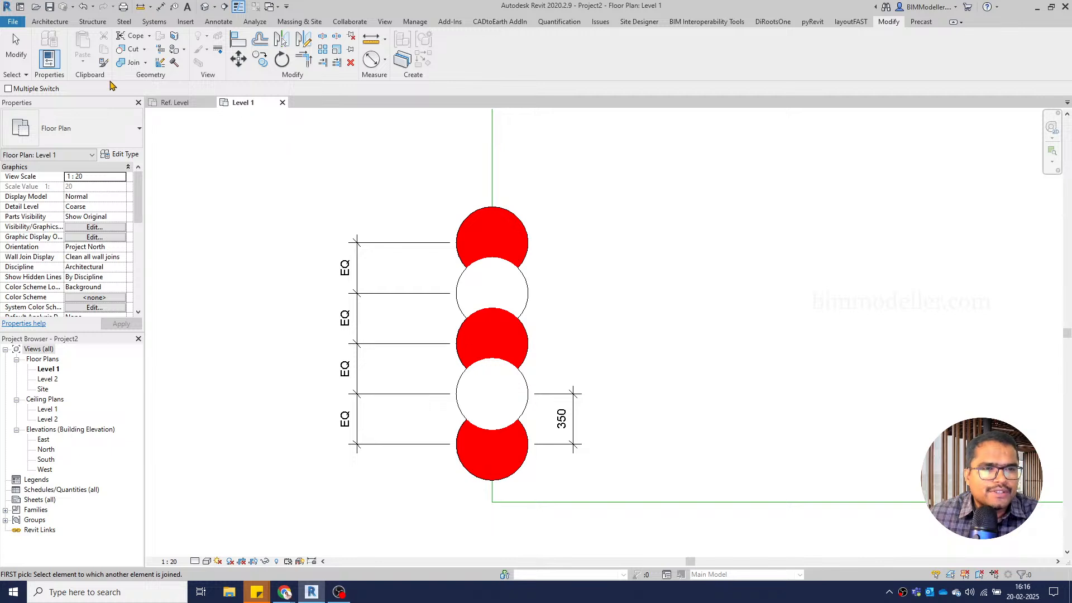
click(529, 338)
click(524, 313)
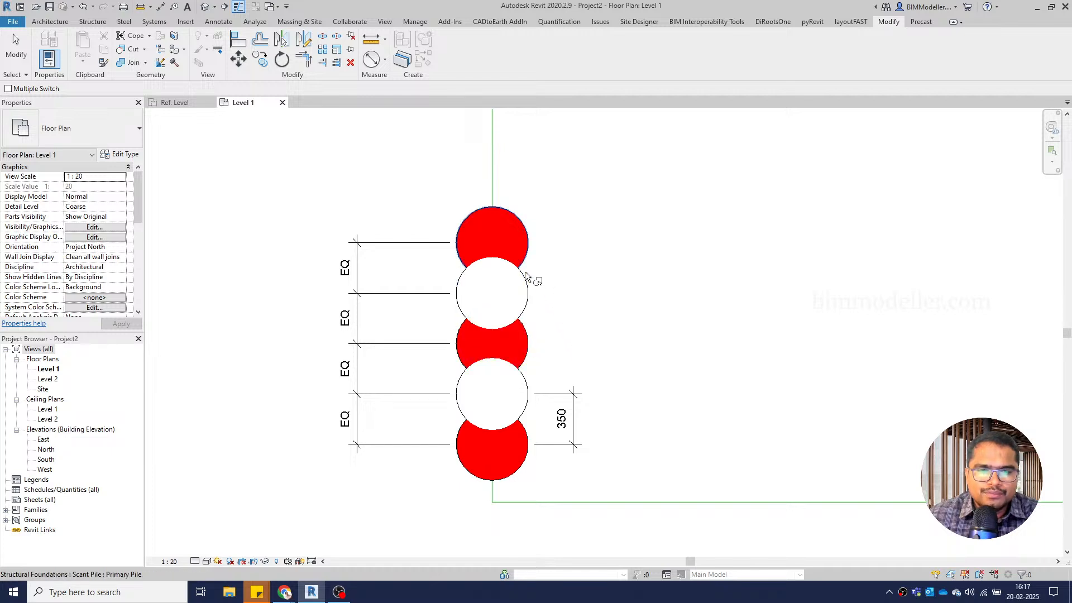
middle_drag(560, 241, 548, 269)
key(Escape)
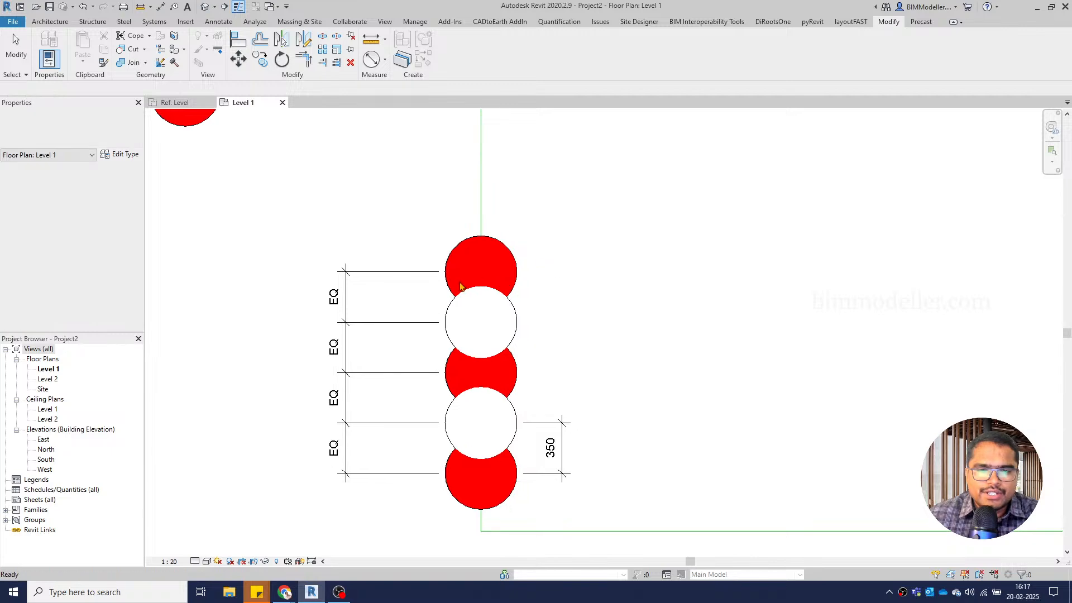
Copy the upper four piles along the vertical line, from the lowest pile's centre to the topmost pile's centre
scroll(449, 289, down, 2)
drag(403, 224, 523, 410)
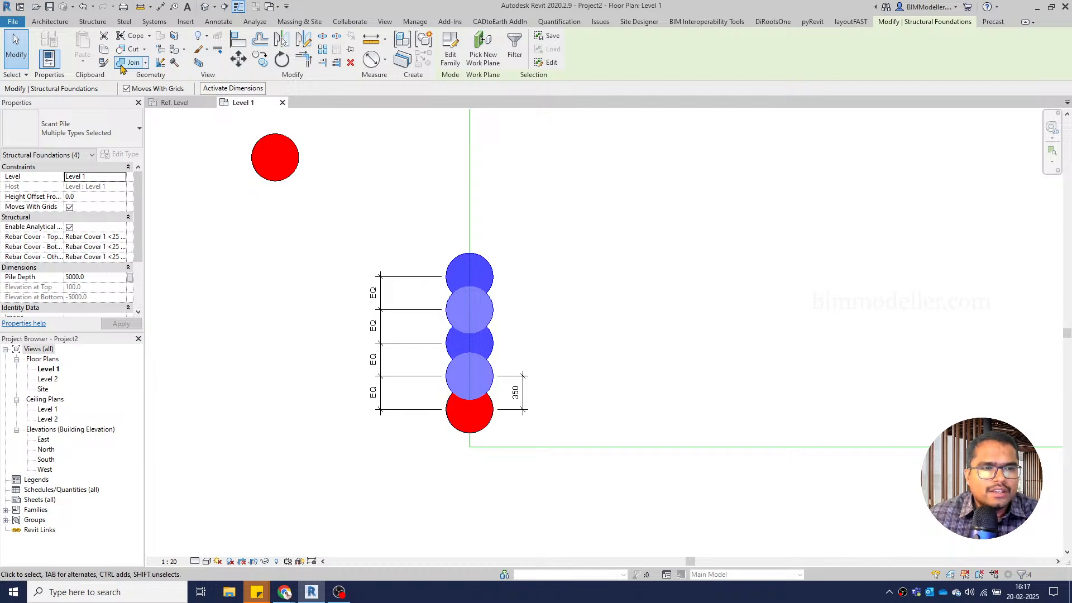
click(260, 59)
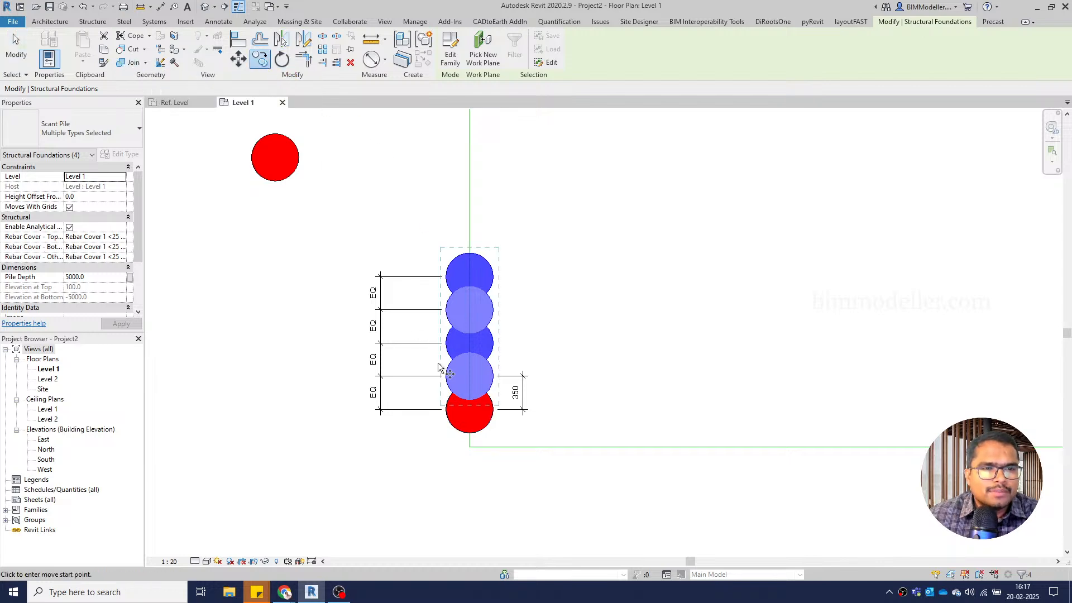
click(469, 413)
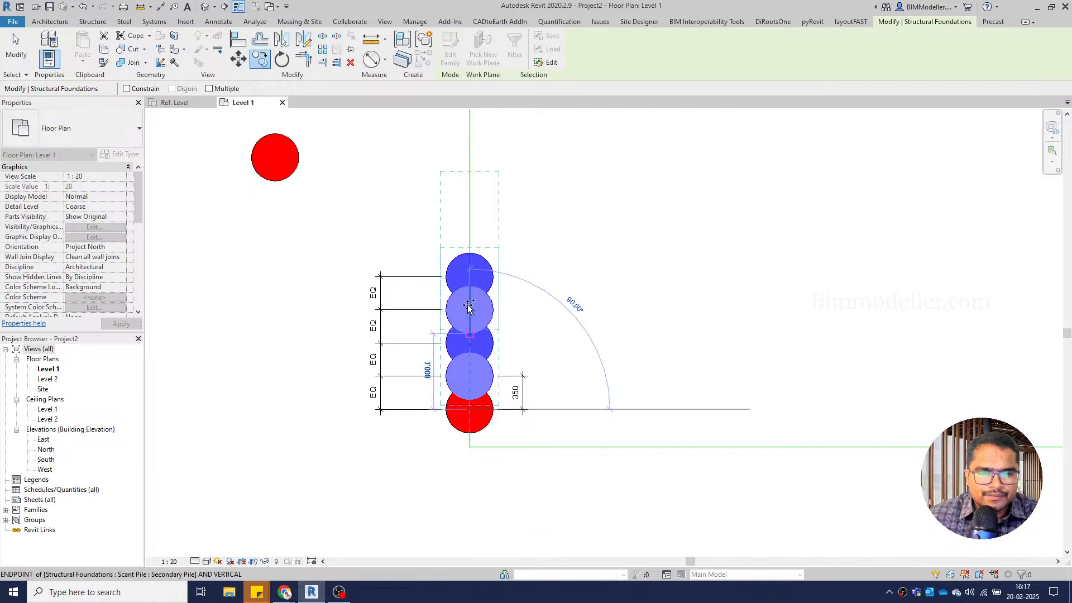
click(473, 272)
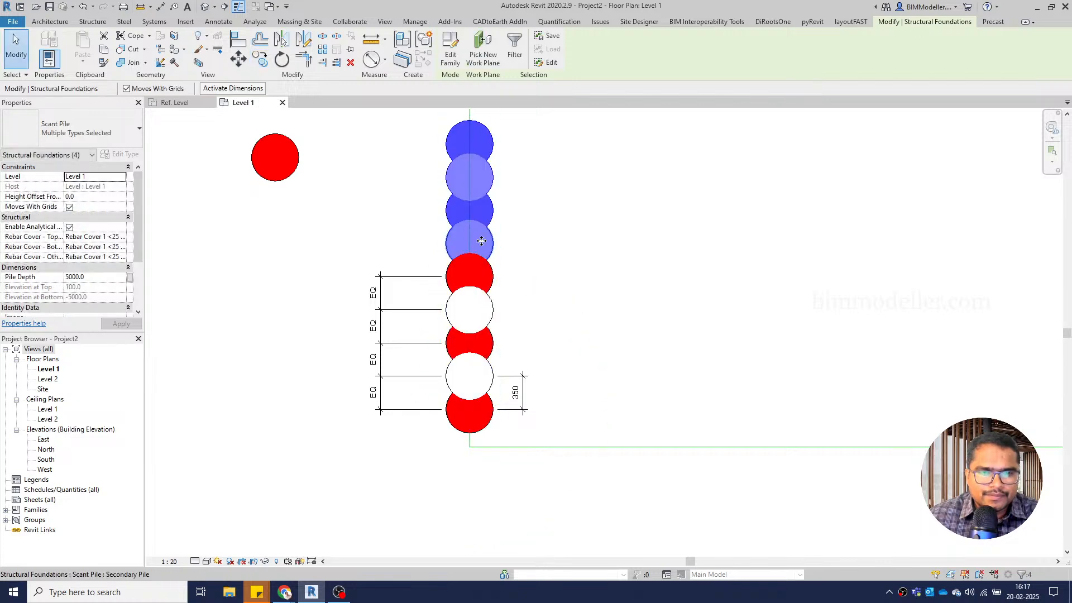
middle_drag(487, 250, 492, 333)
key(Escape)
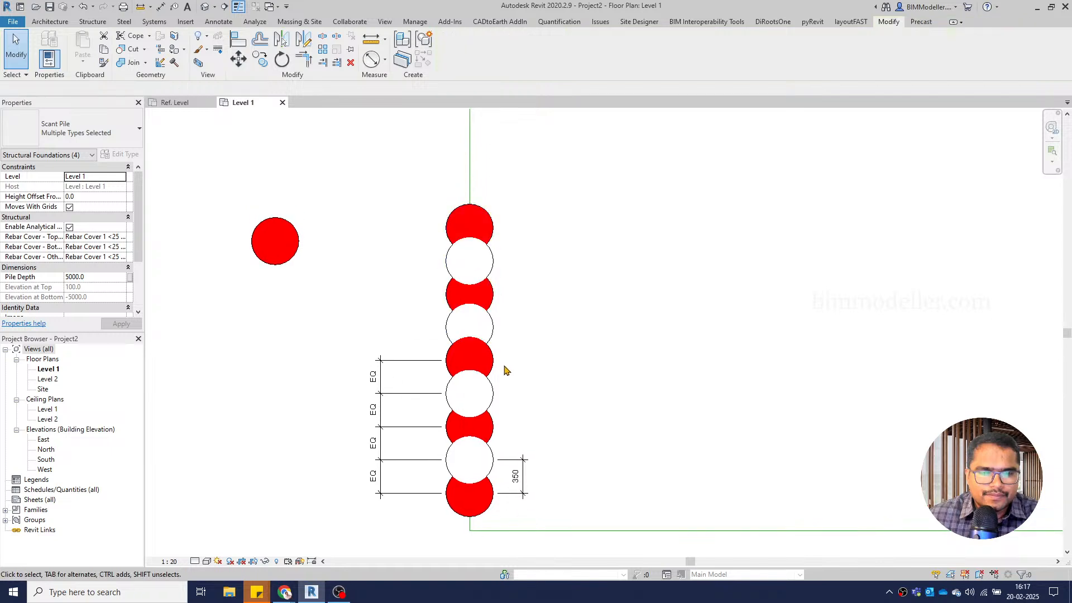
Switch the join order between the primary pile at the start of the copied group and the copied secondary pile directly above it
scroll(487, 369, up, 1)
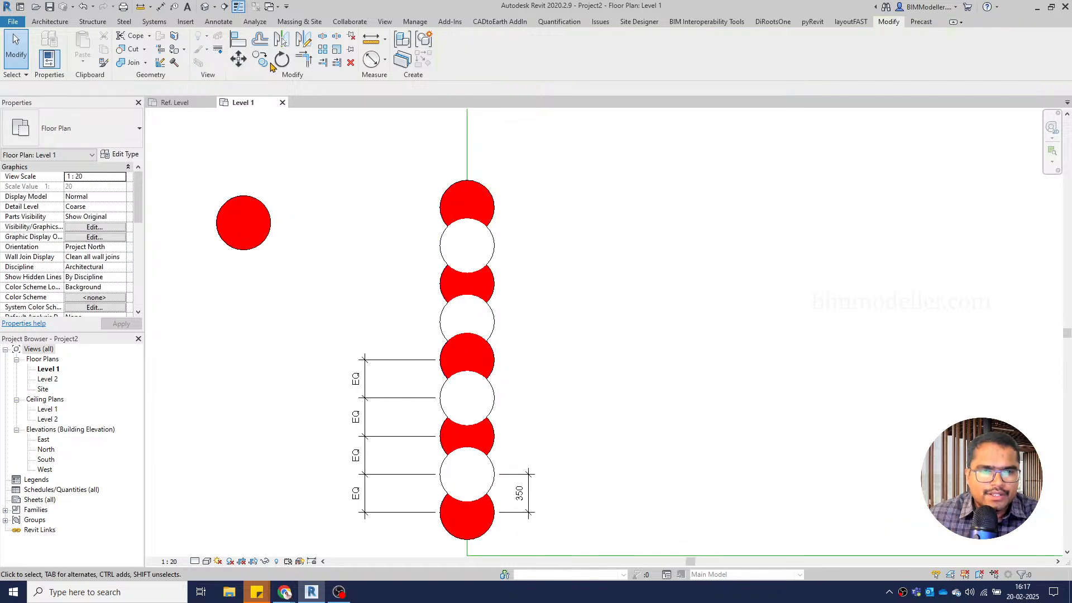
click(144, 63)
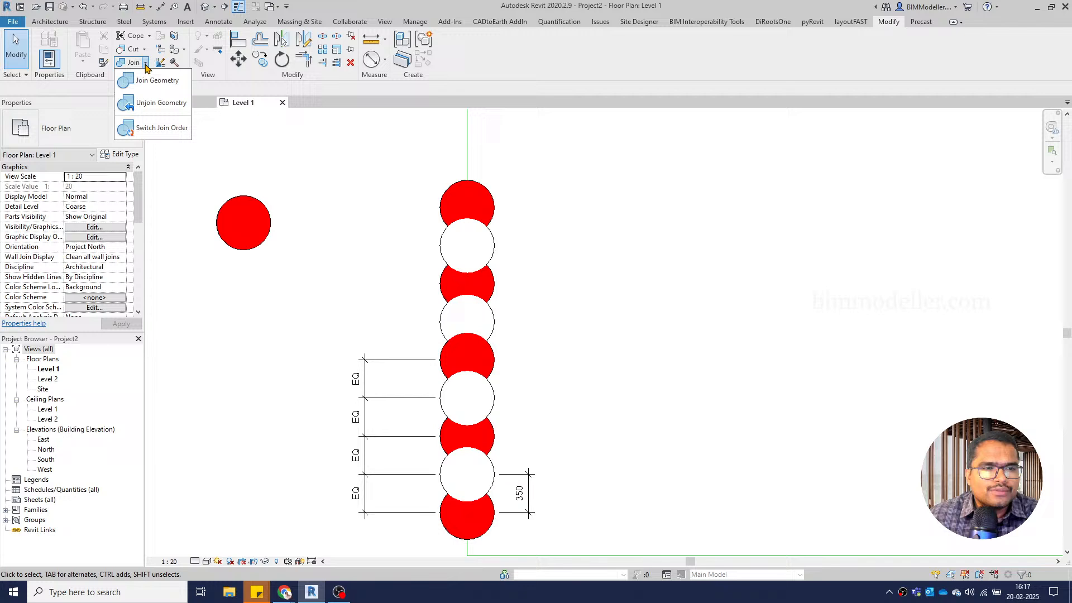
click(162, 127)
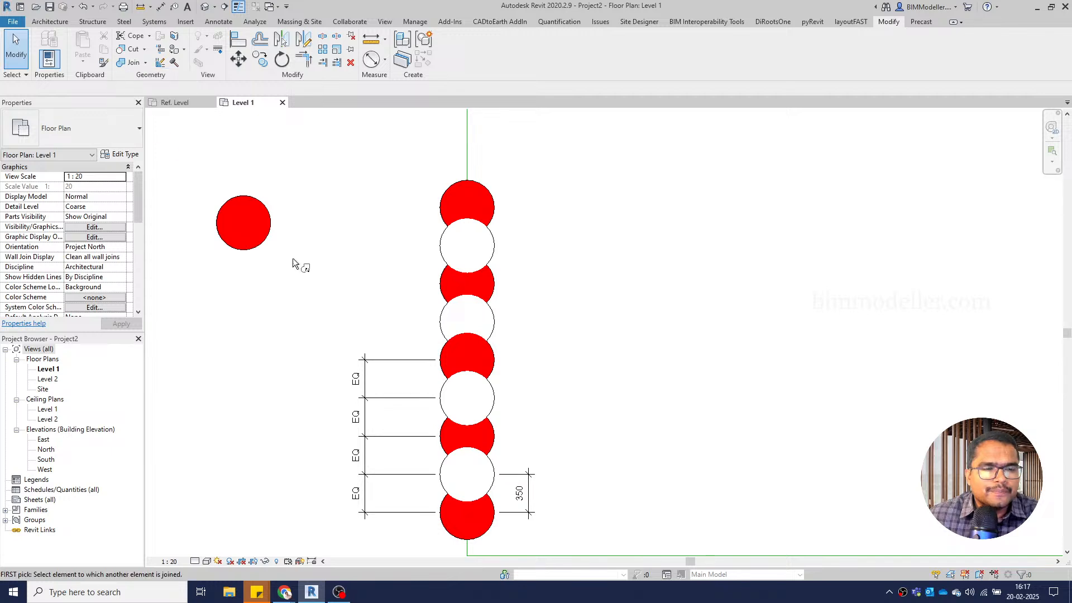
click(500, 360)
click(496, 331)
scroll(541, 341, down, 3)
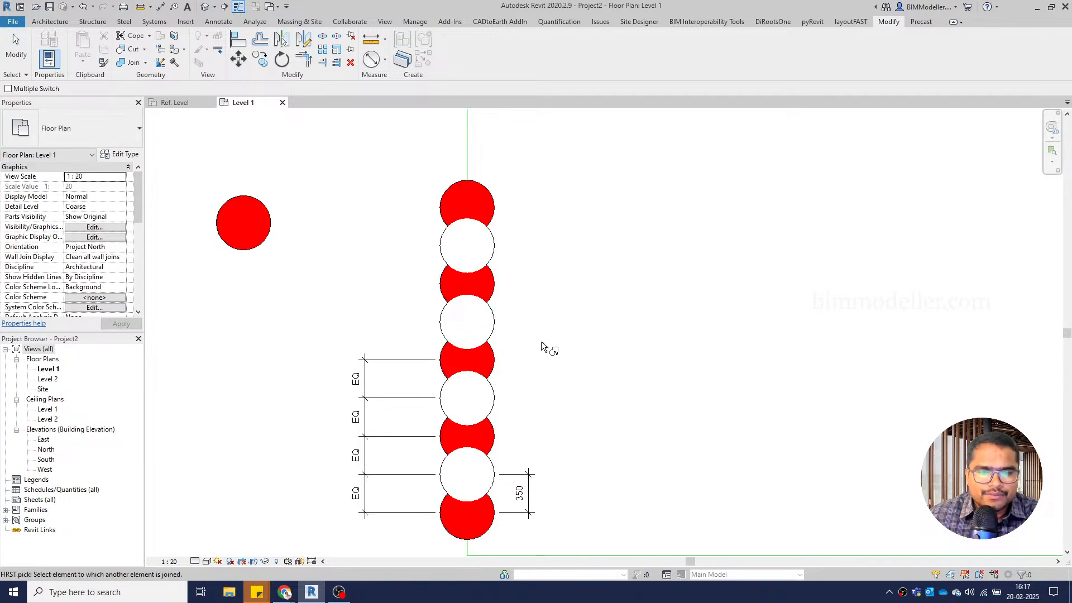
key(Escape)
middle_drag(547, 336, 558, 308)
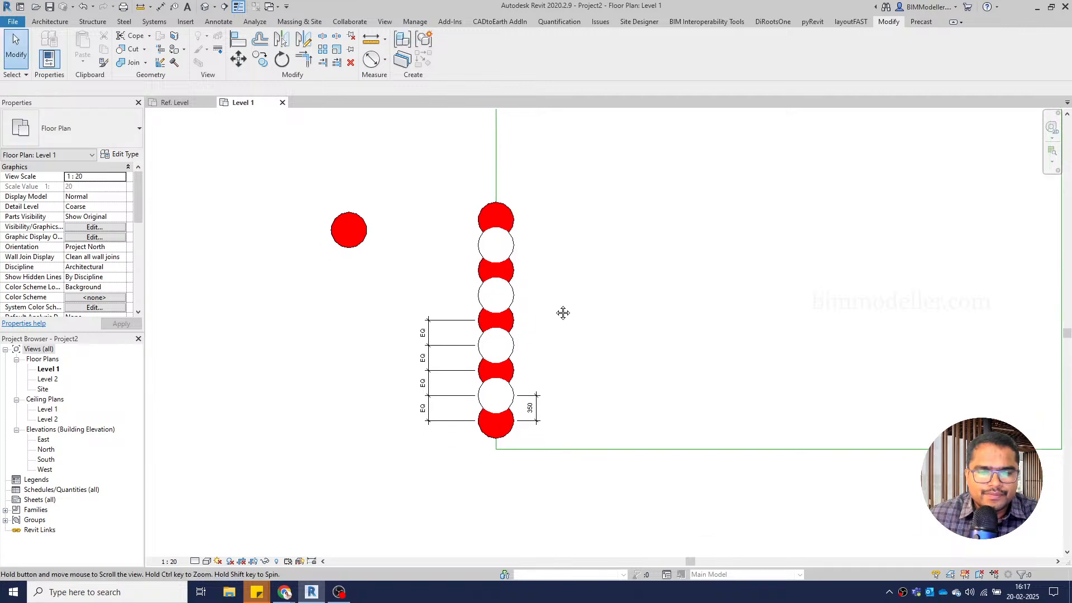
middle_drag(576, 380, 582, 354)
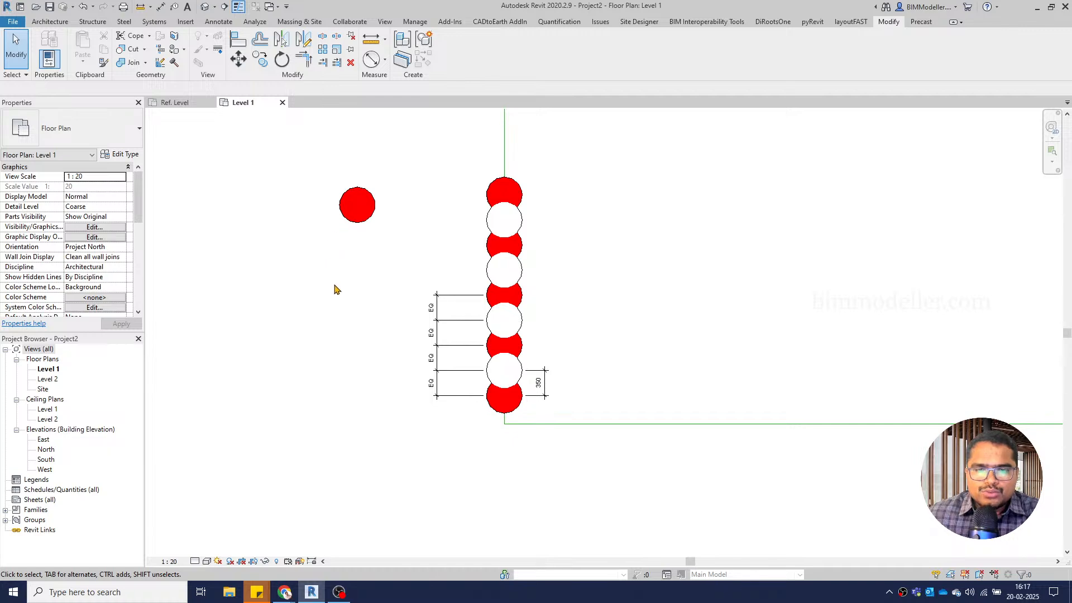
middle_drag(335, 289, 328, 295)
click(350, 221)
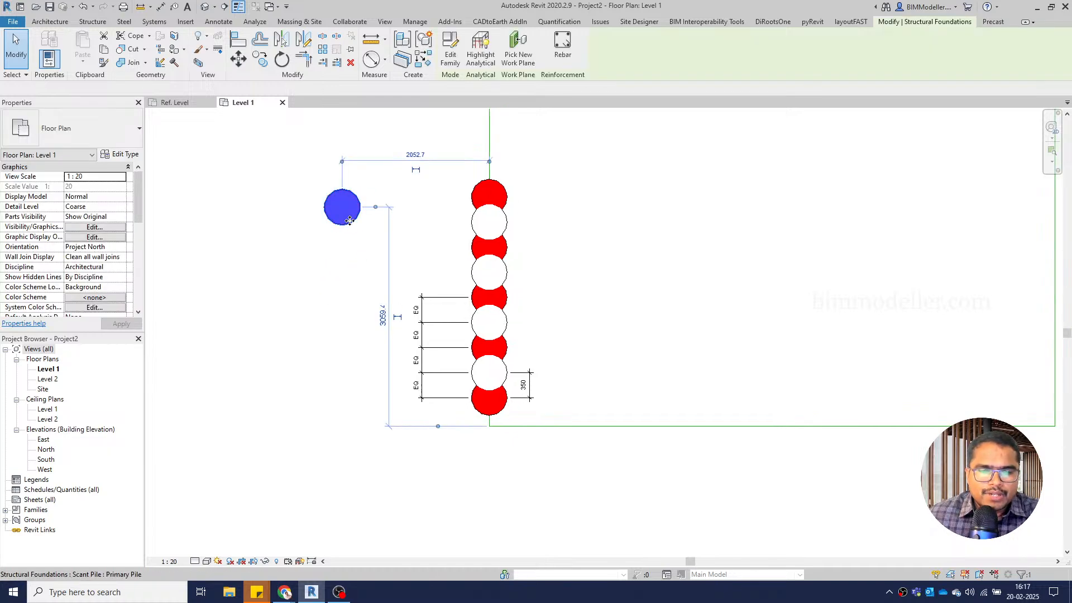
click(341, 271)
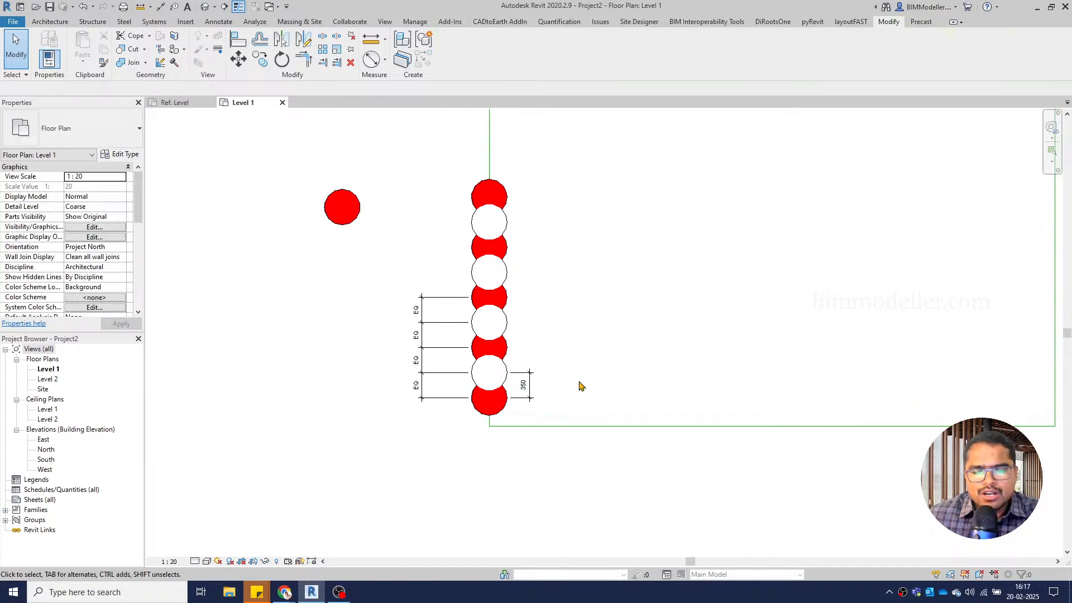
middle_drag(579, 385, 608, 364)
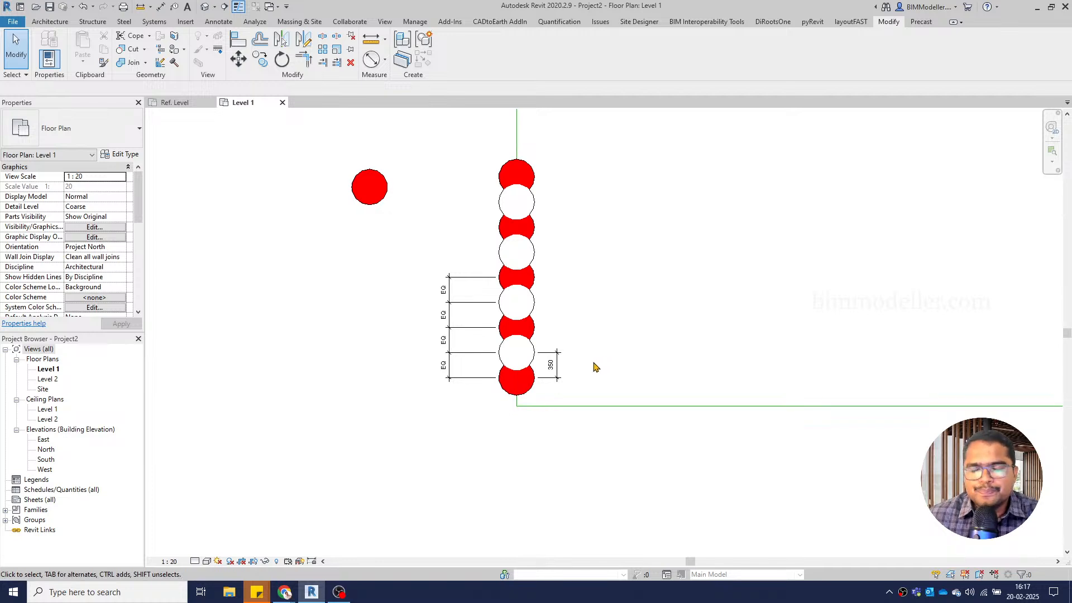
Create a new building-component schedule for the Structural Foundations category
scroll(469, 406, up, 2)
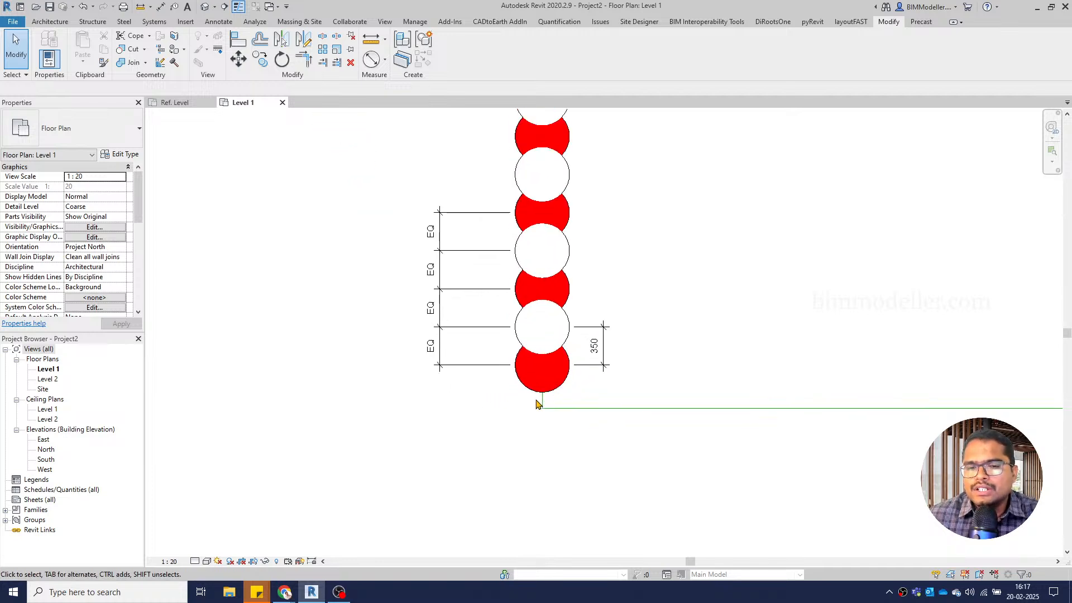
middle_drag(548, 402, 471, 481)
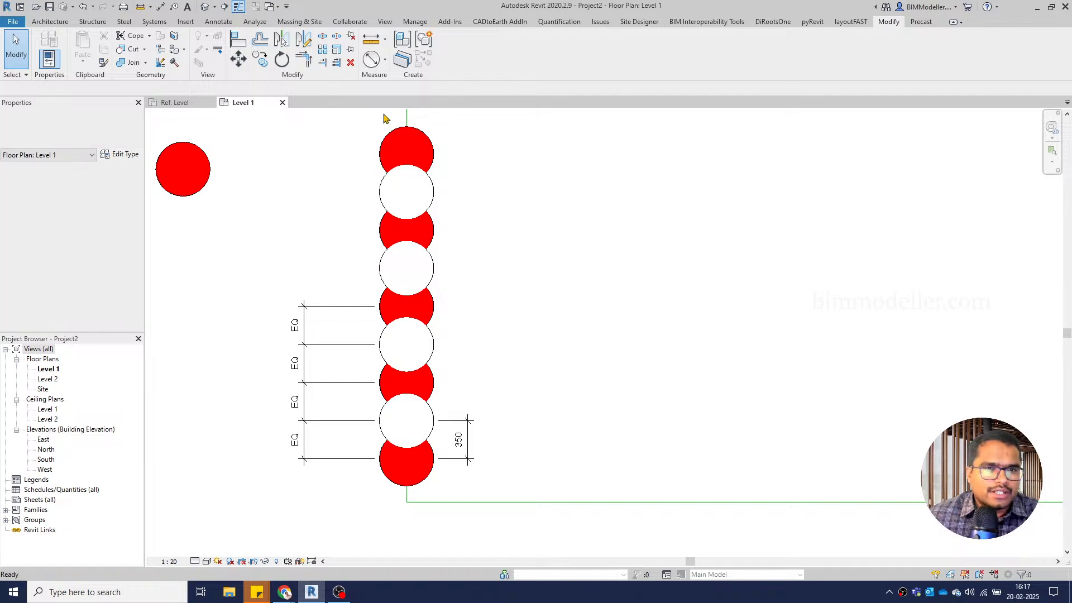
click(385, 22)
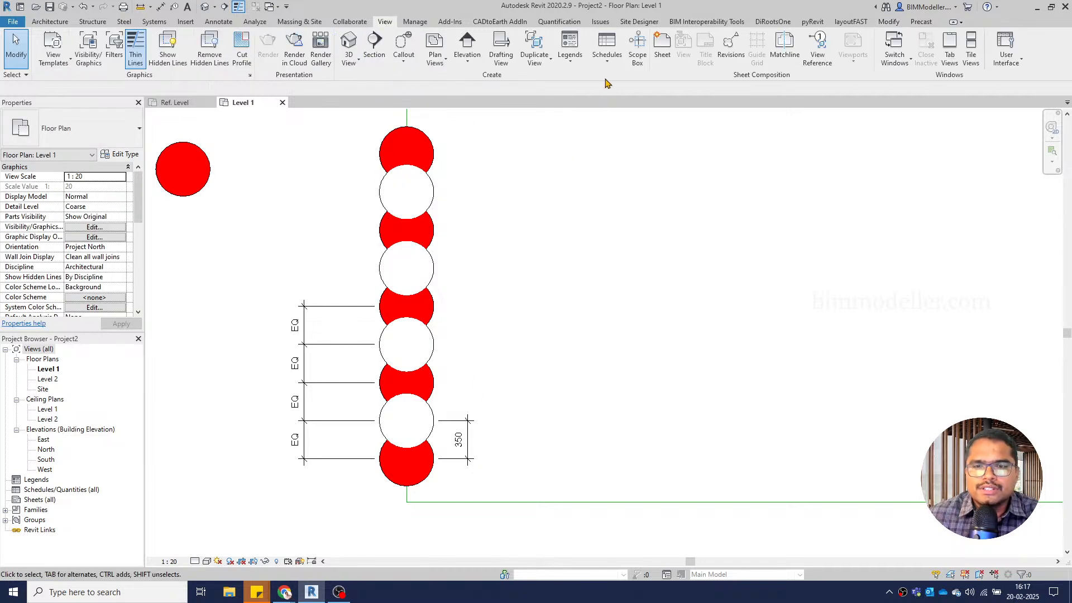
click(607, 58)
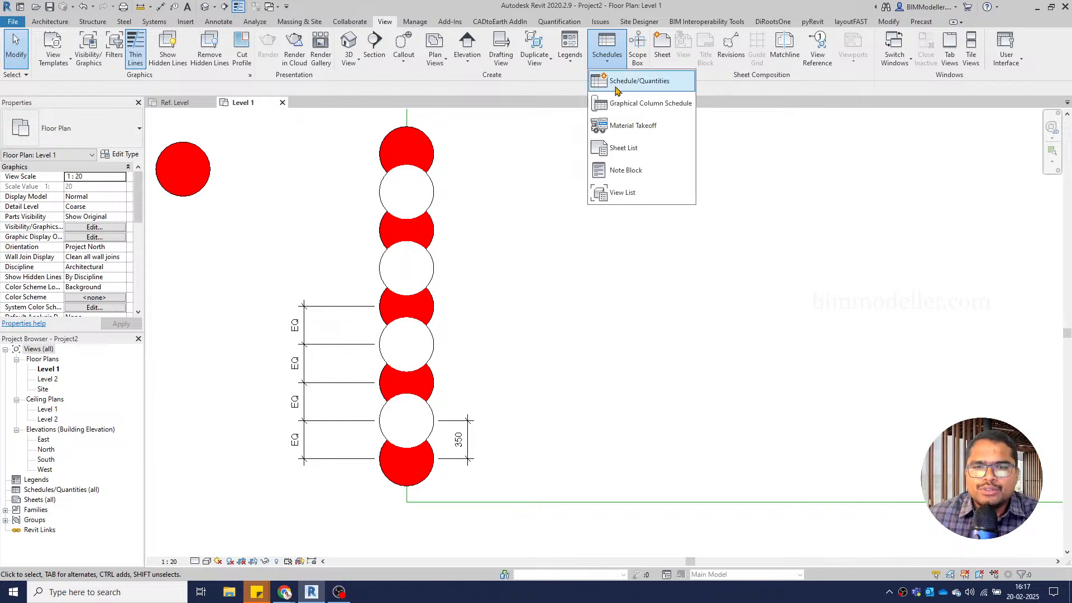
click(622, 84)
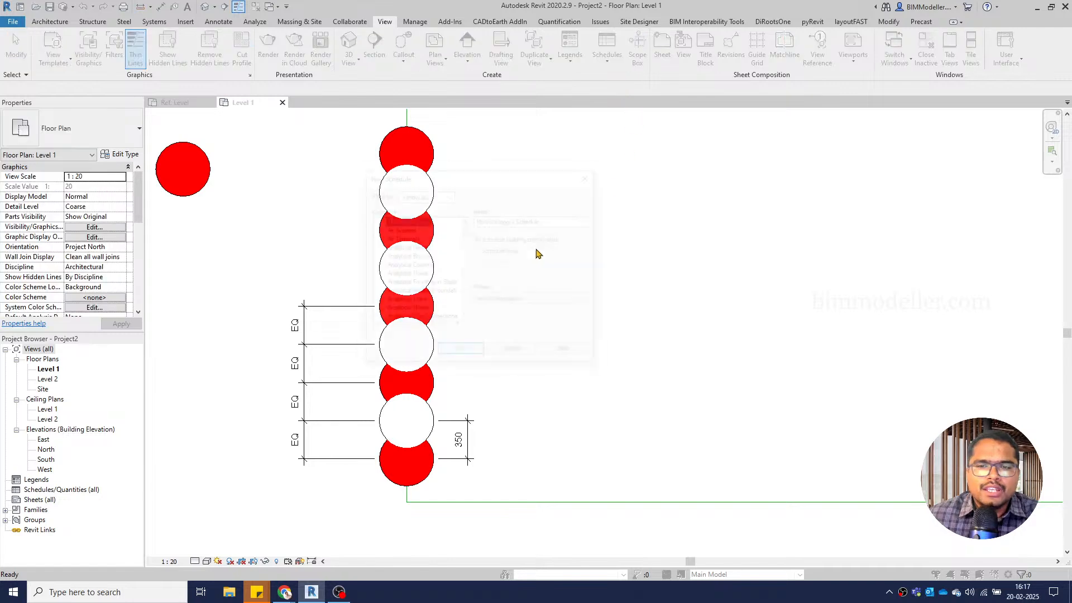
click(399, 284)
key(s)
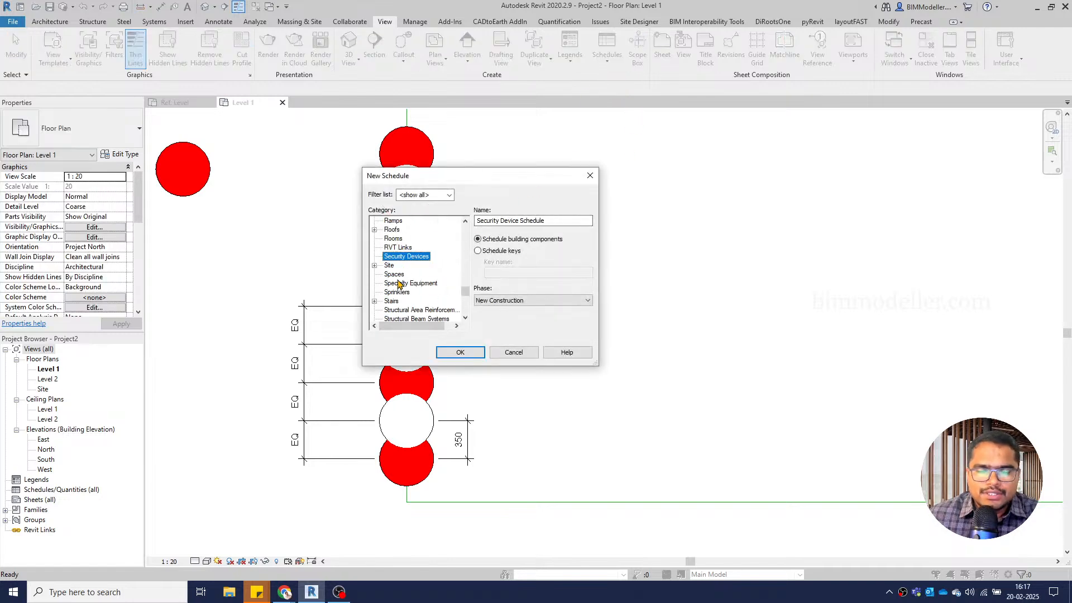
scroll(398, 284, down, 2)
scroll(404, 302, down, 1)
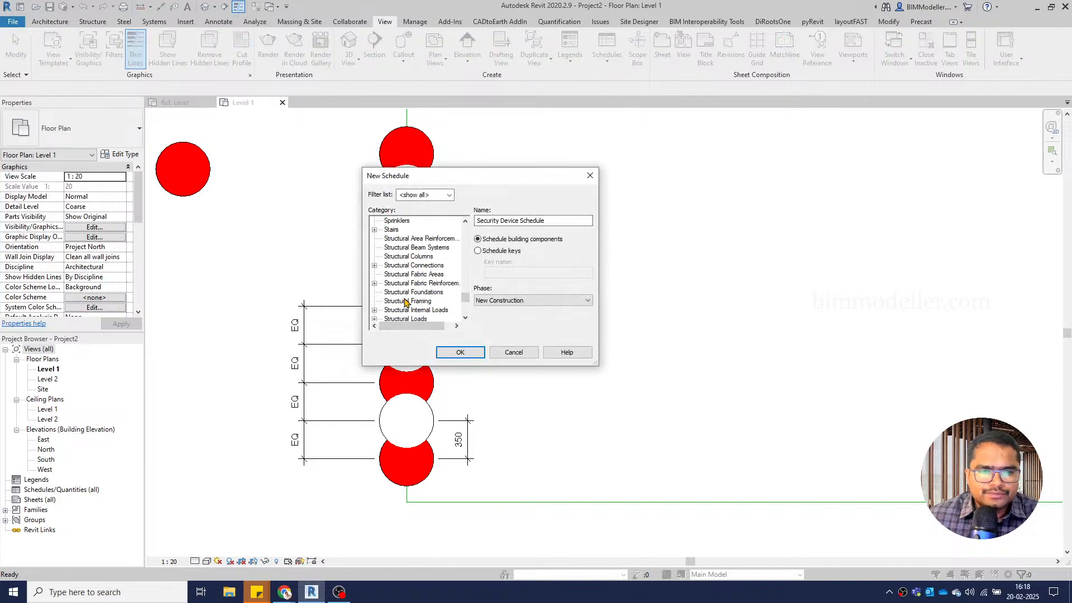
click(420, 293)
click(461, 352)
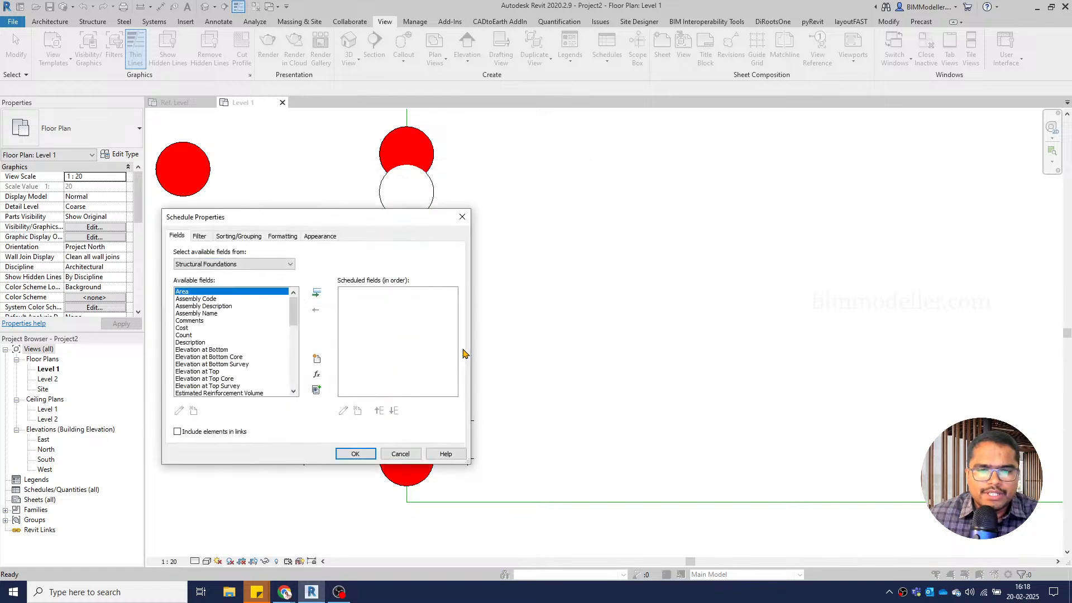
Add the Family and Family and Type fields to the structural foundation schedule
click(240, 364)
key(f)
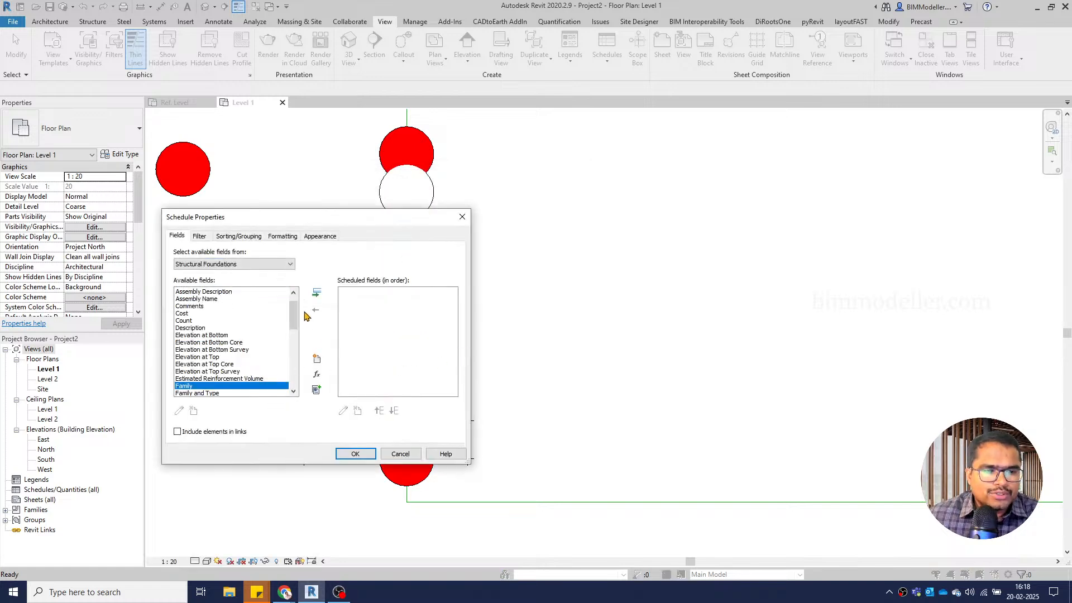
click(317, 292)
click(321, 295)
Add the Area and Volume fields to complete the schedule, and widen its Family and Type column to show the full pile names
click(218, 365)
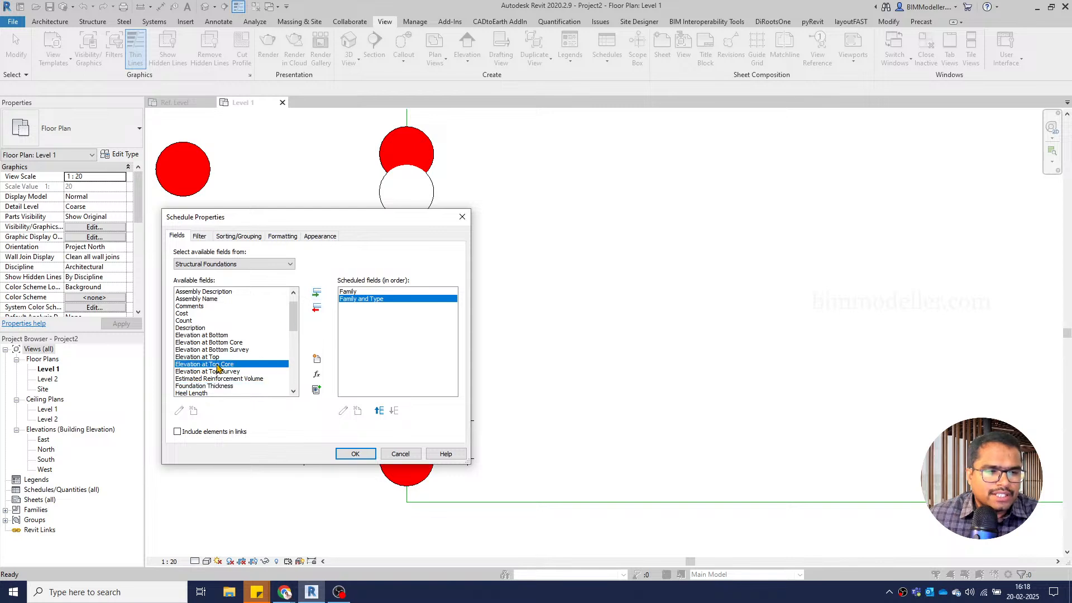
key(a)
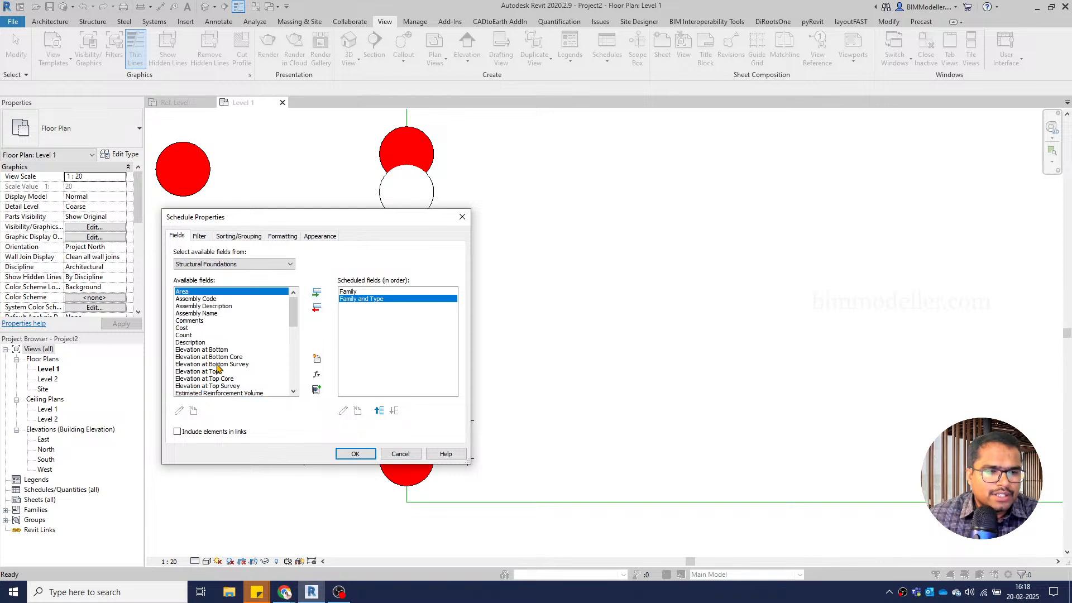
click(315, 294)
click(240, 334)
scroll(240, 338, down, 10)
click(215, 378)
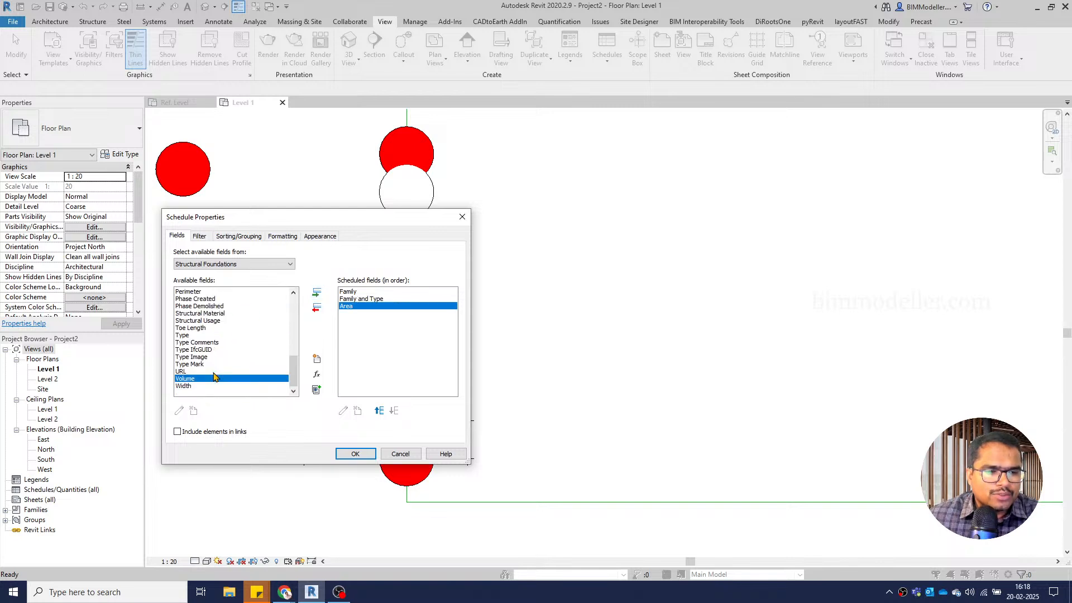
click(316, 293)
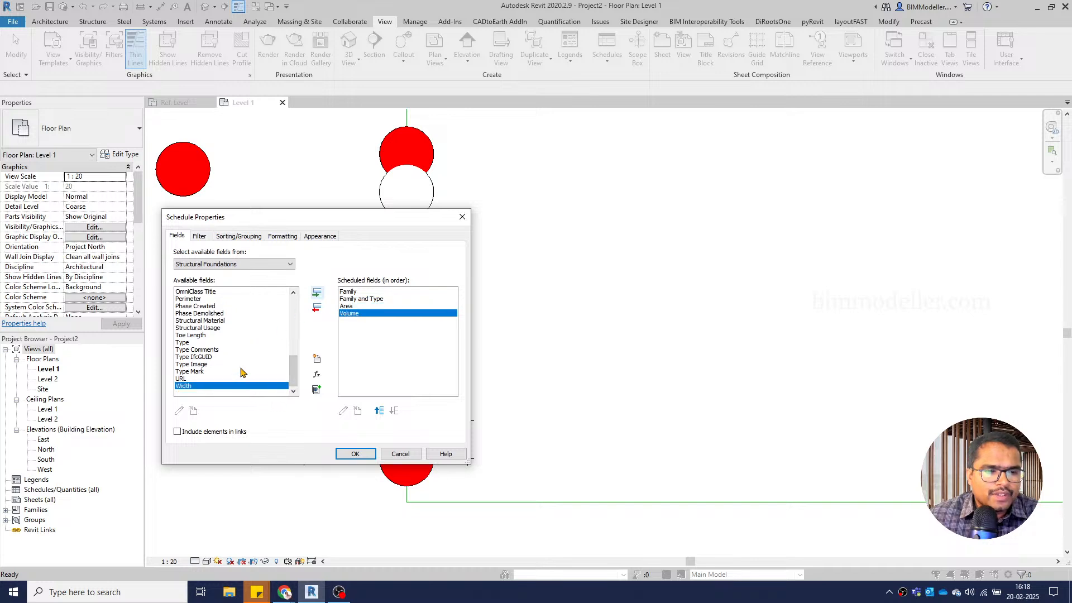
key(d)
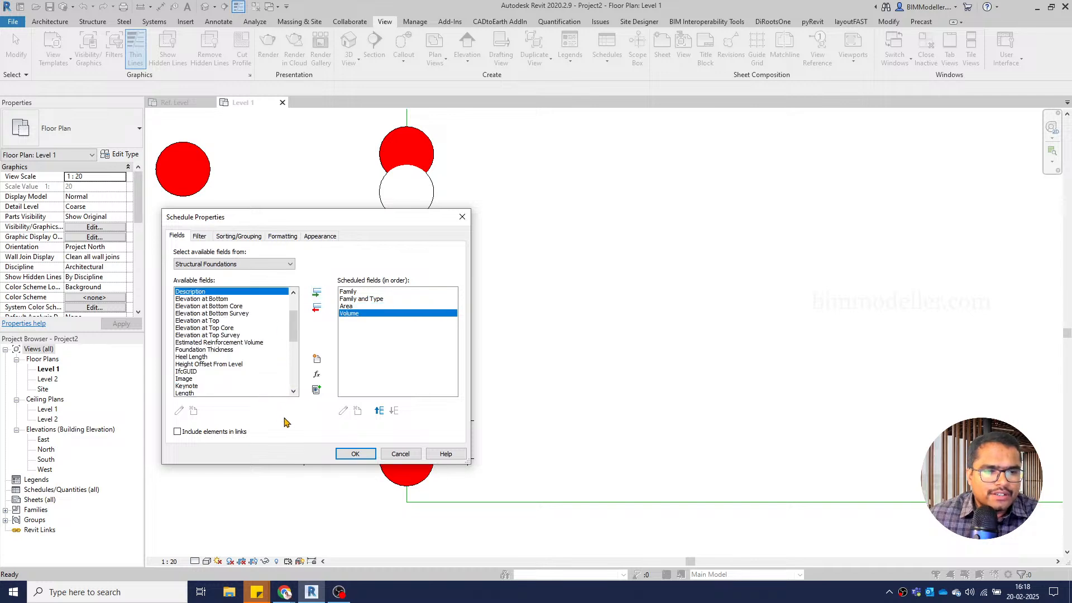
click(354, 454)
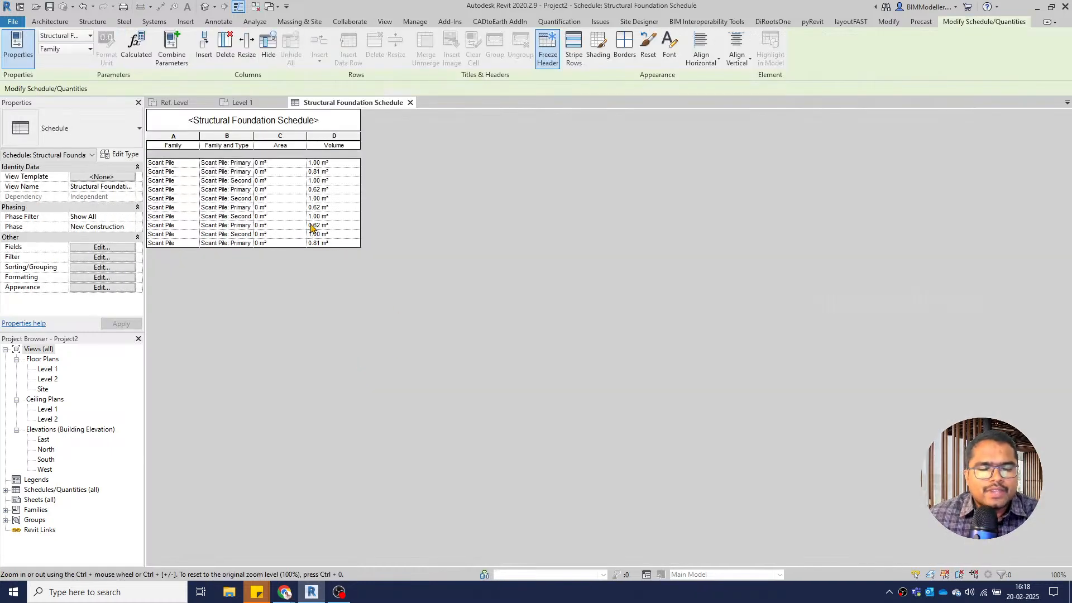
drag(256, 138, 365, 138)
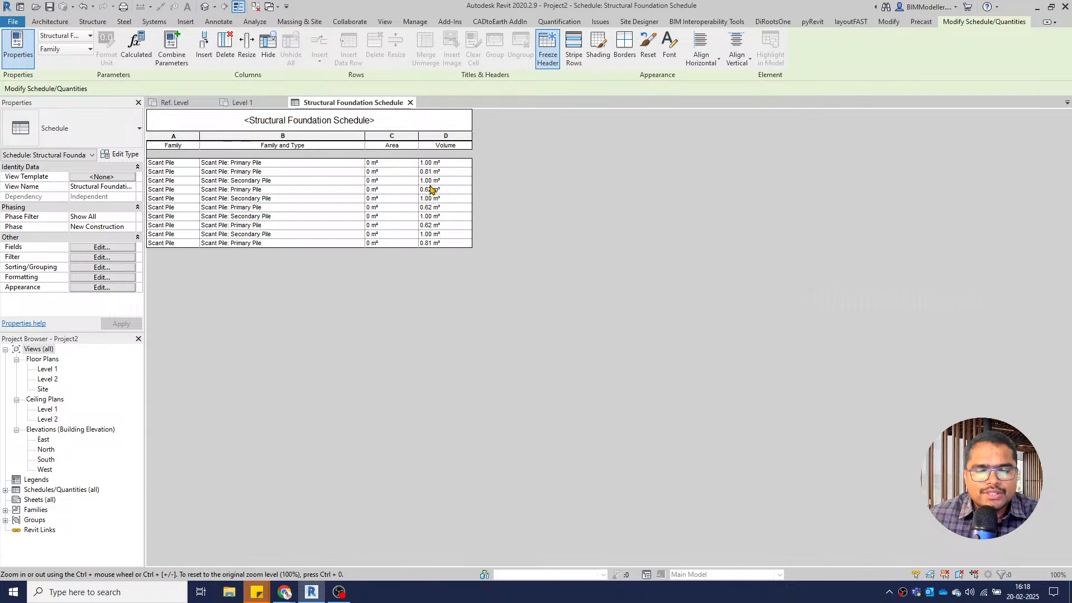
Tile the Level 1 plan beside the foundation schedule, closing the Scant Pile family with its changes saved
click(240, 102)
key(w)
key(t)
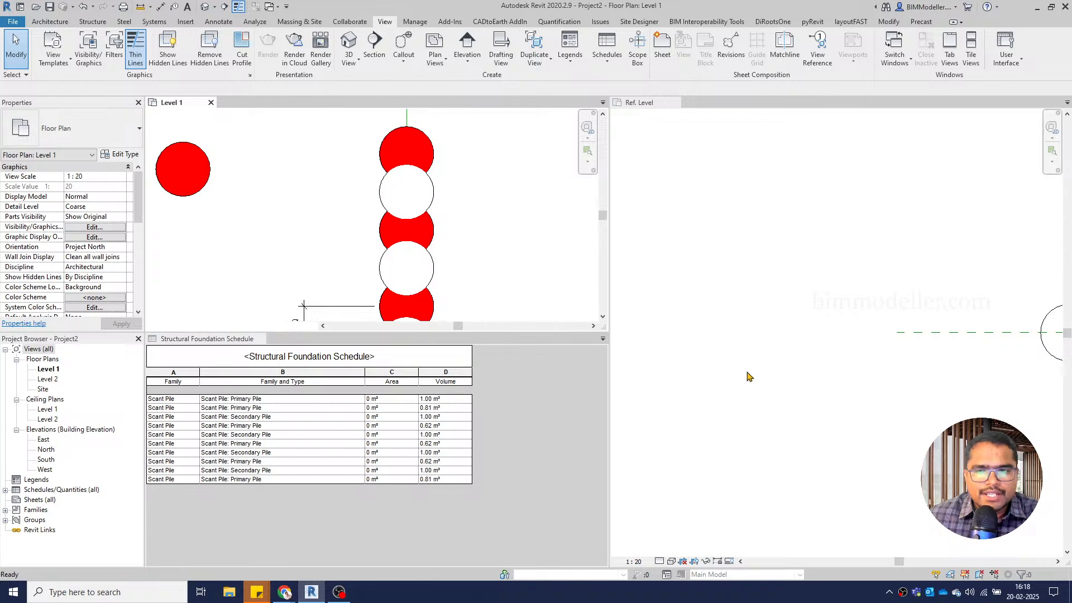
click(726, 341)
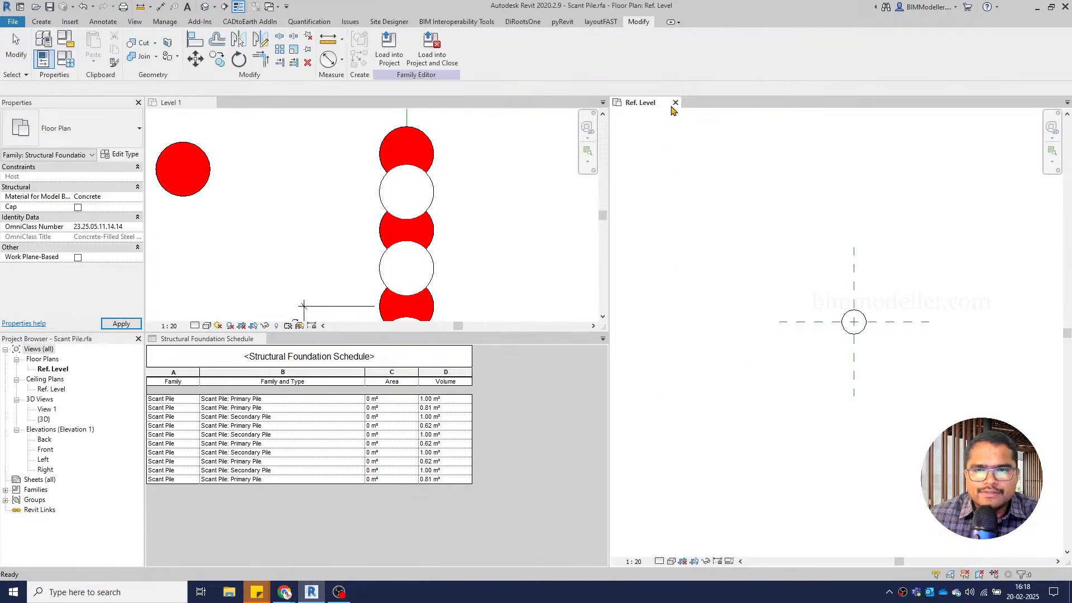
click(675, 102)
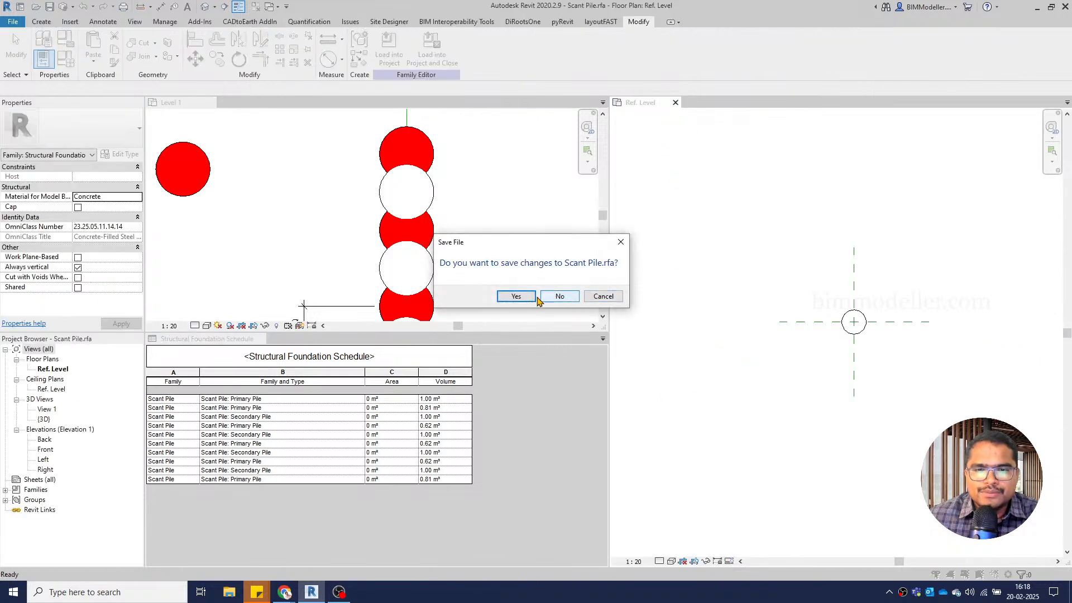
click(516, 296)
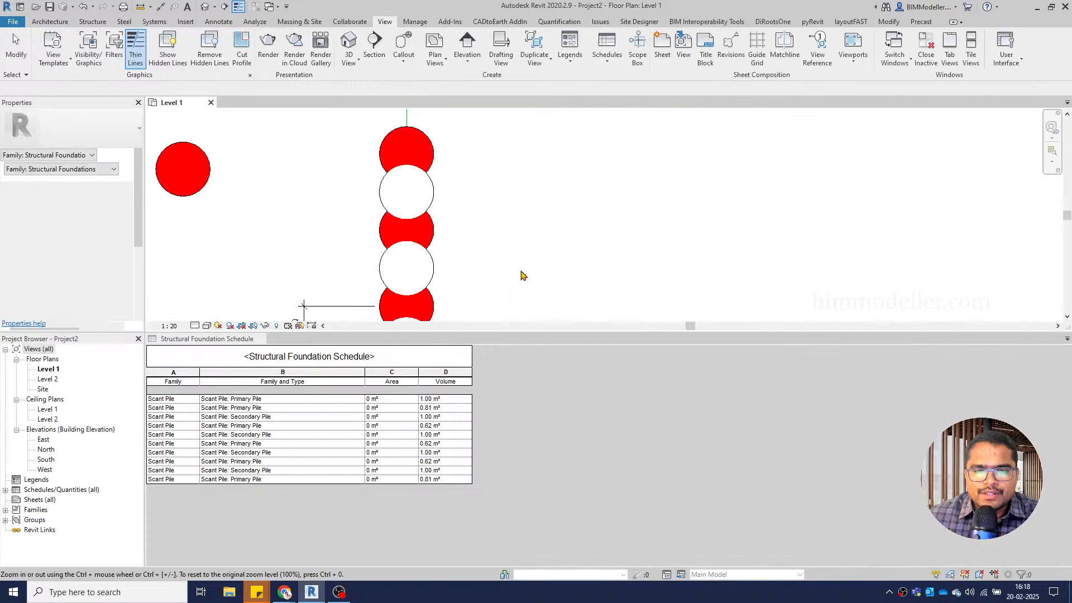
middle_drag(485, 263, 489, 311)
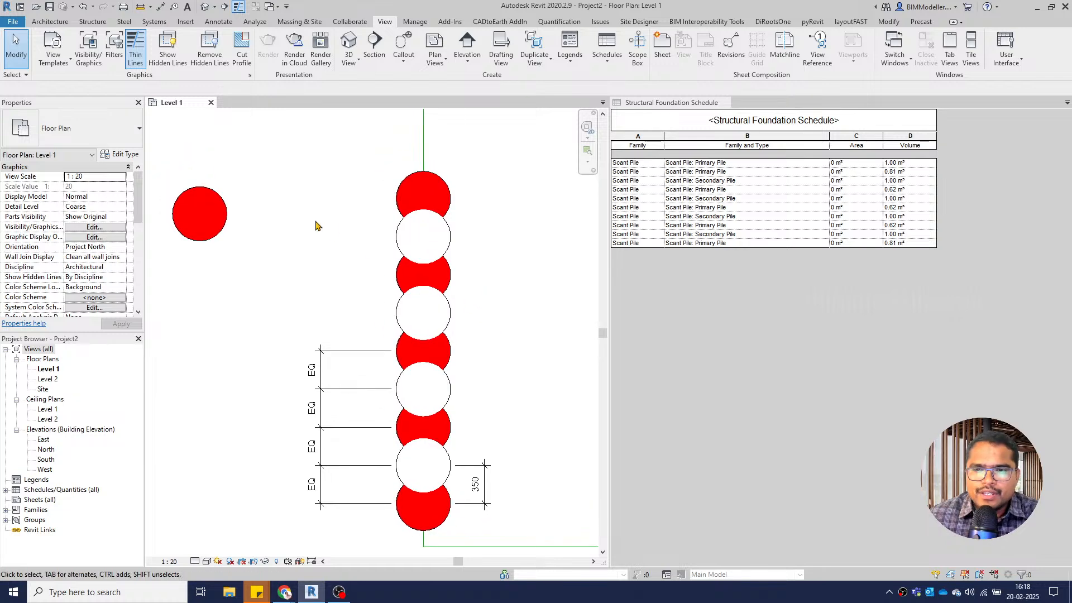
Enlarge the schedule display and narrow its Family and Type column so all four columns fit beside the plan
click(224, 209)
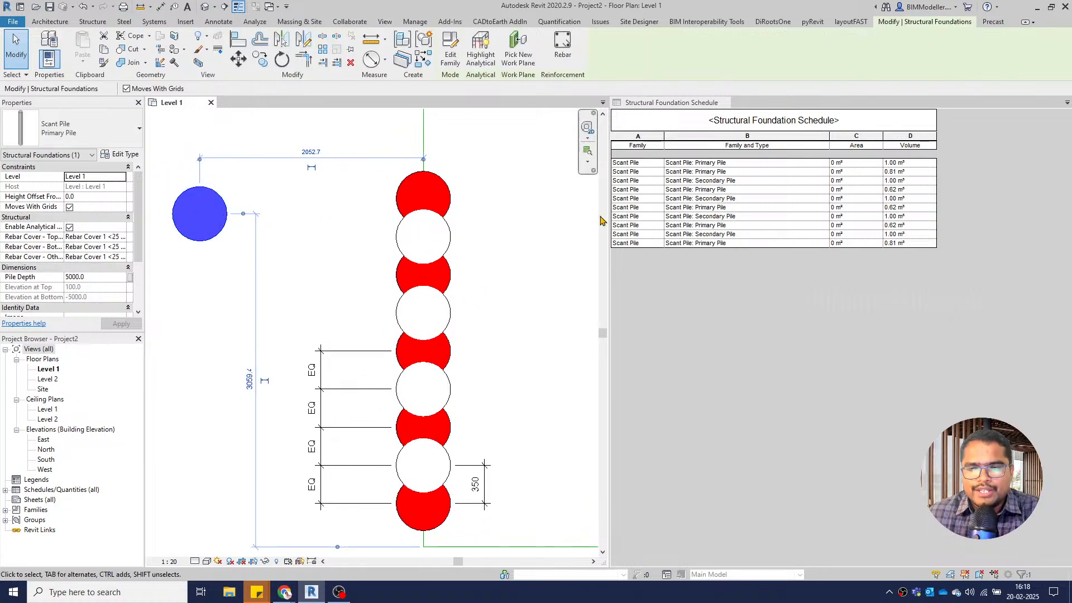
click(750, 281)
ctrl+scroll(749, 281, up, 2)
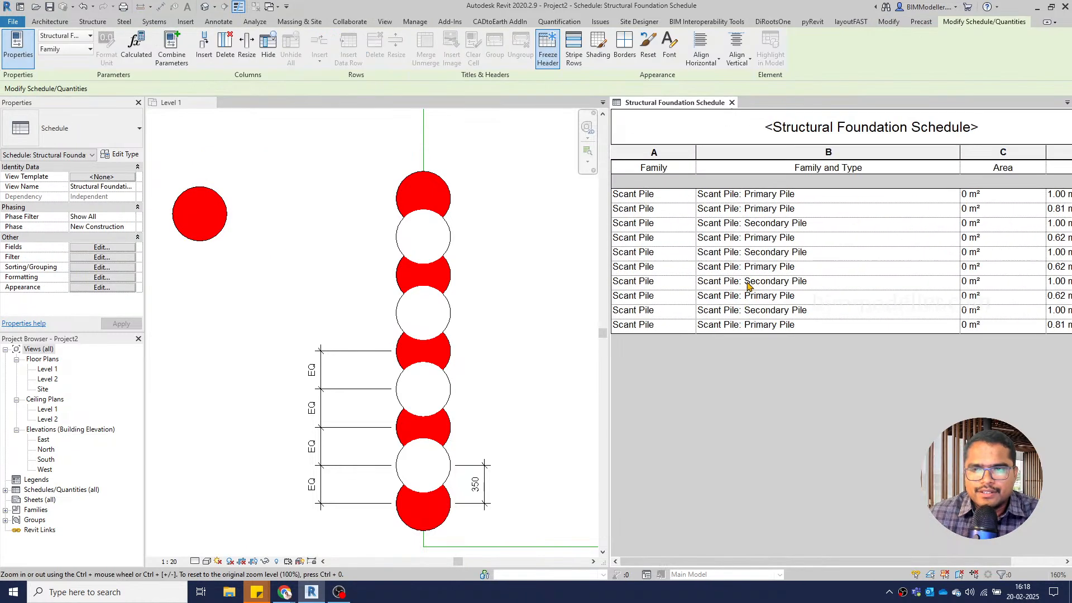
drag(897, 150, 794, 151)
ctrl+scroll(660, 333, up, 3)
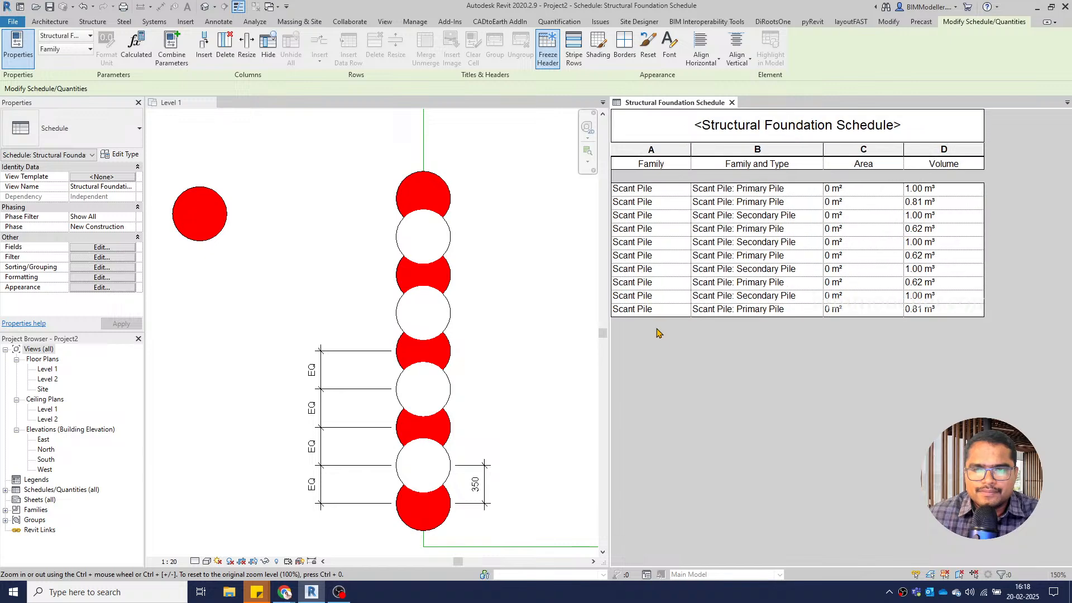
Delete the isolated primary pile standing apart from the pile row in the Level 1 plan
click(223, 229)
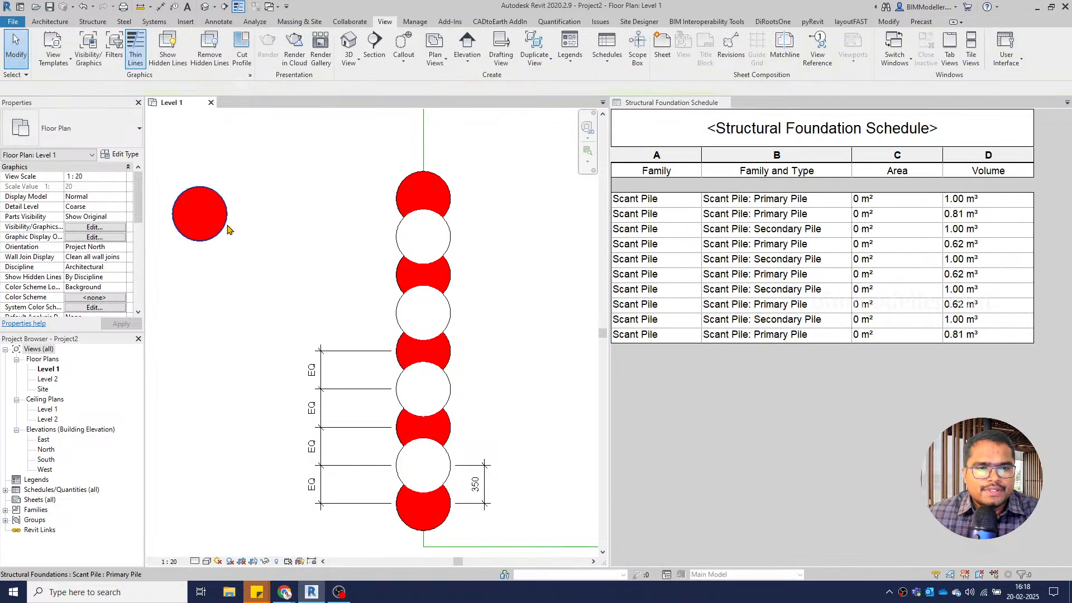
click(227, 226)
key(Delete)
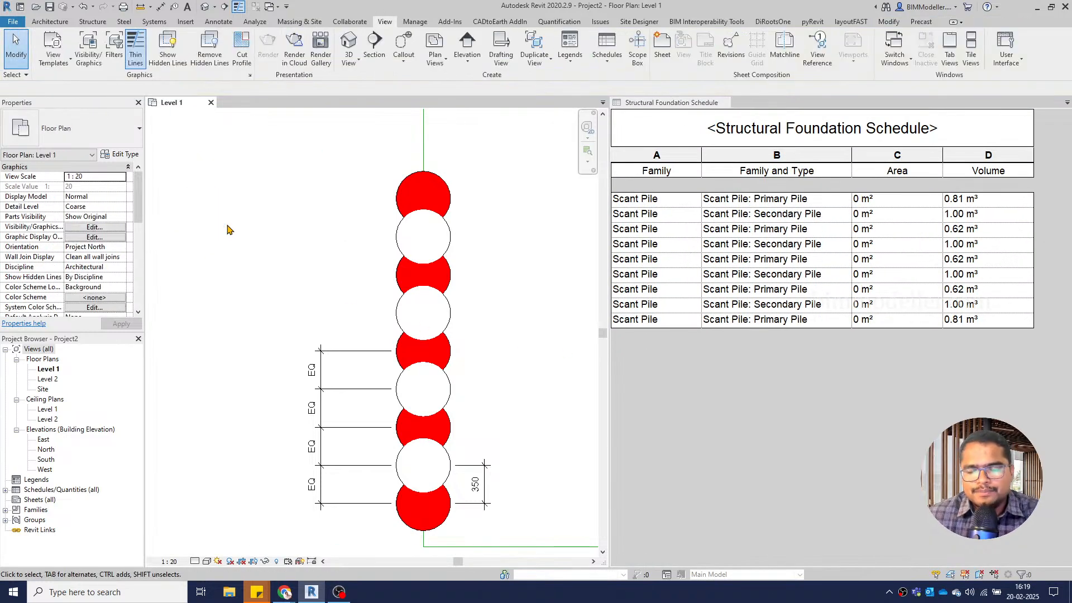
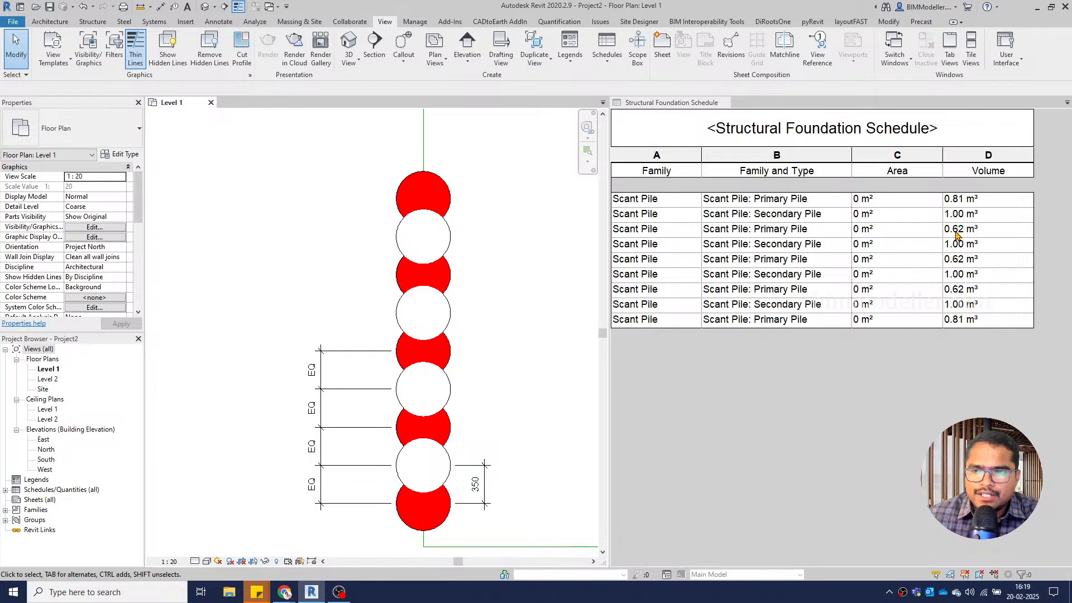
Highlight in the model the primary pile listed in the third row of the foundation schedule
click(451, 282)
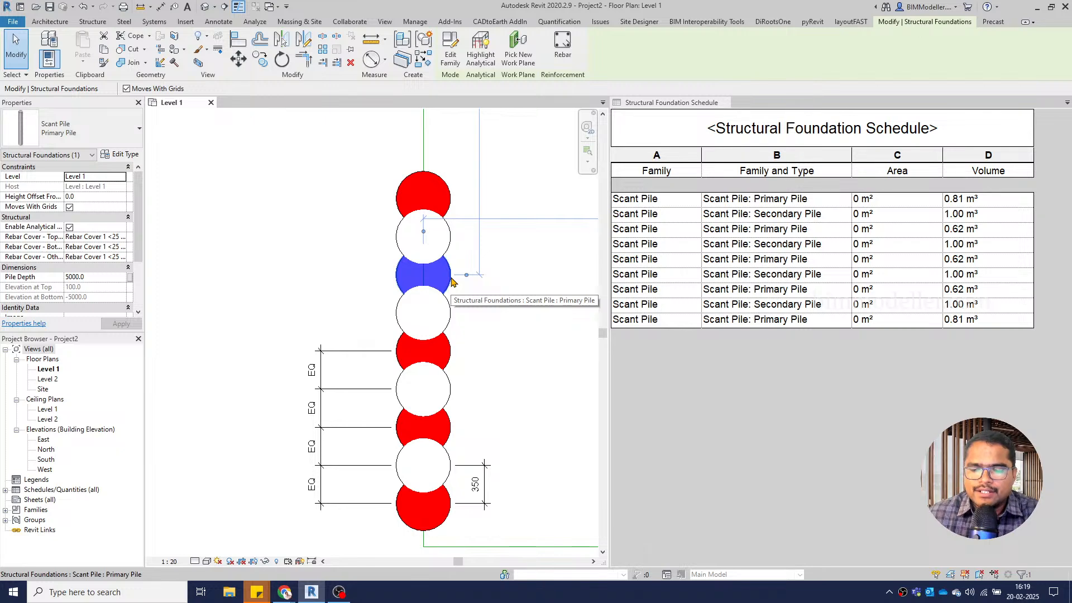
click(915, 237)
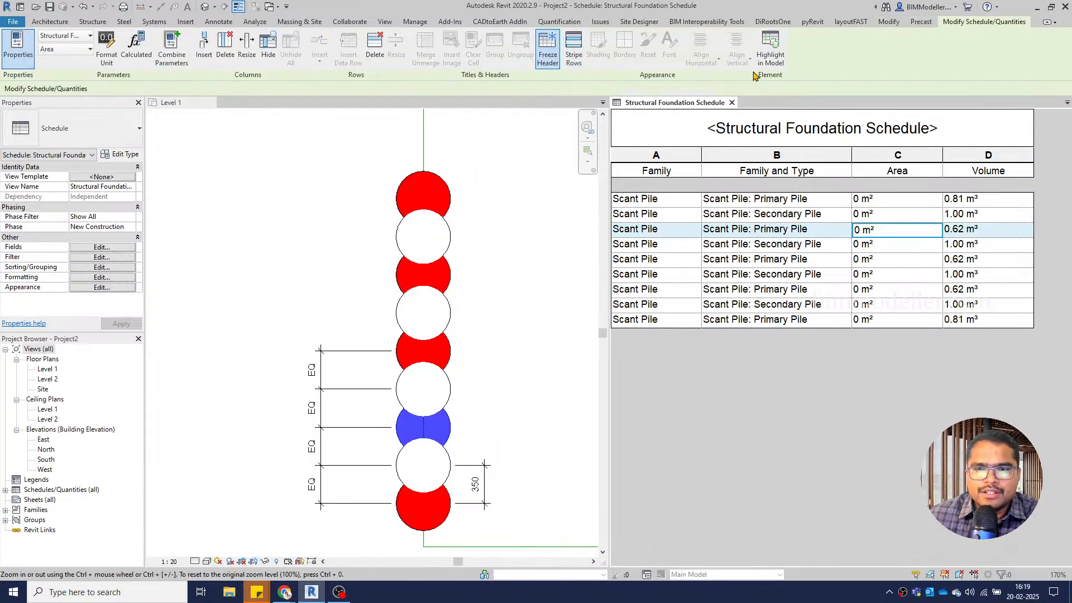
click(773, 65)
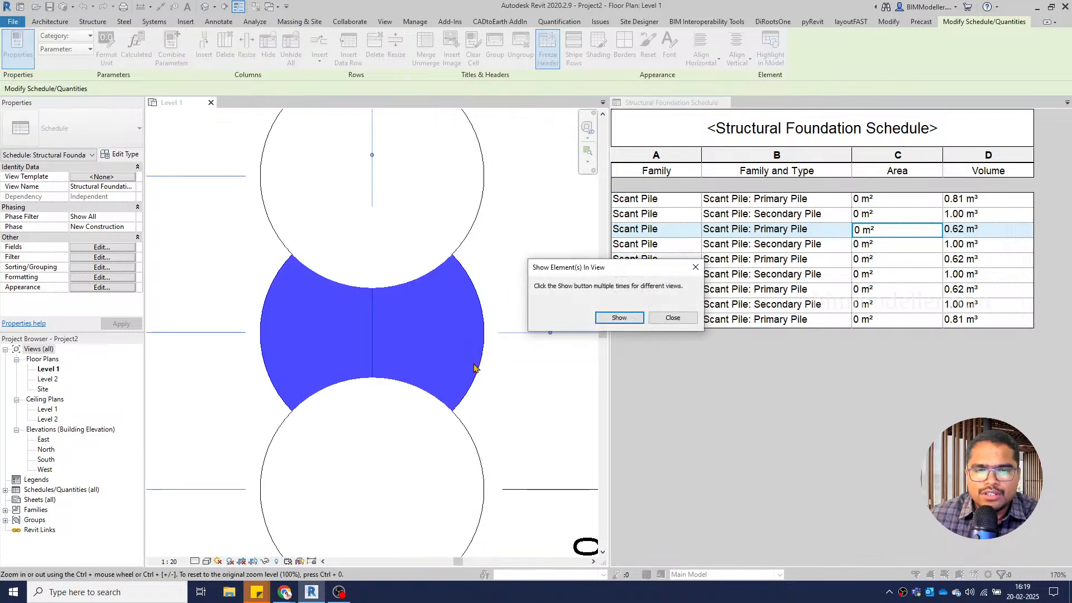
click(673, 318)
Delete the primary pile between the two lowest secondary piles to test the schedule, and undo the deletion
scroll(469, 333, down, 6)
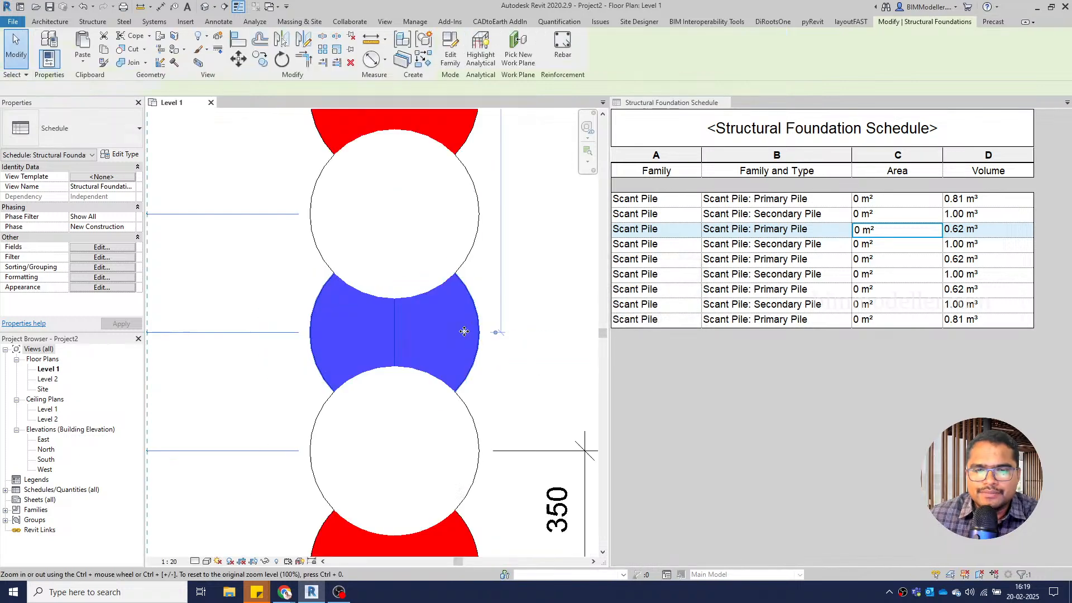
click(428, 341)
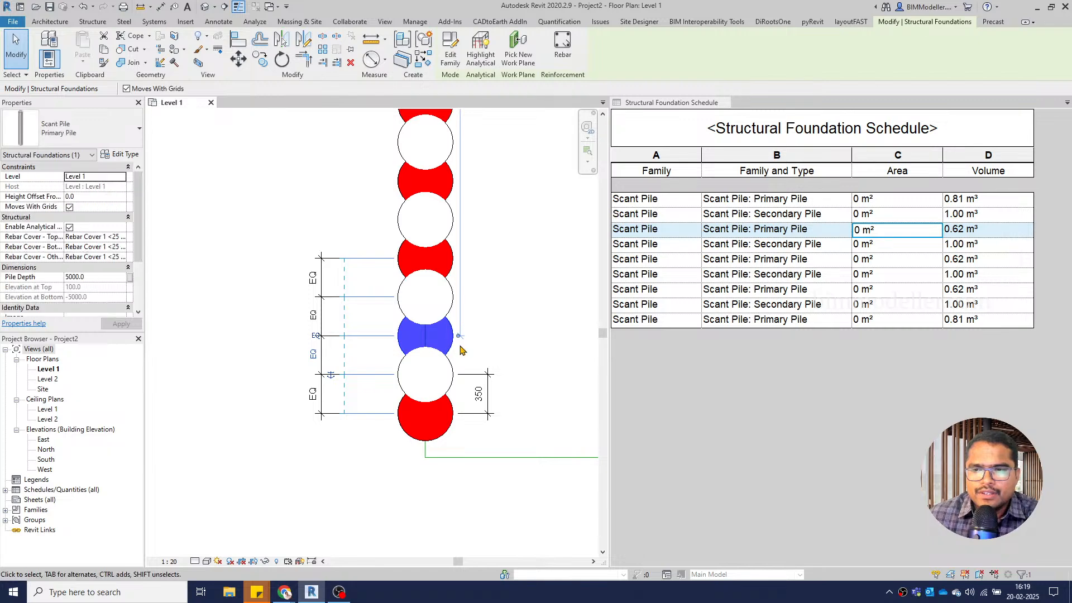
key(Delete)
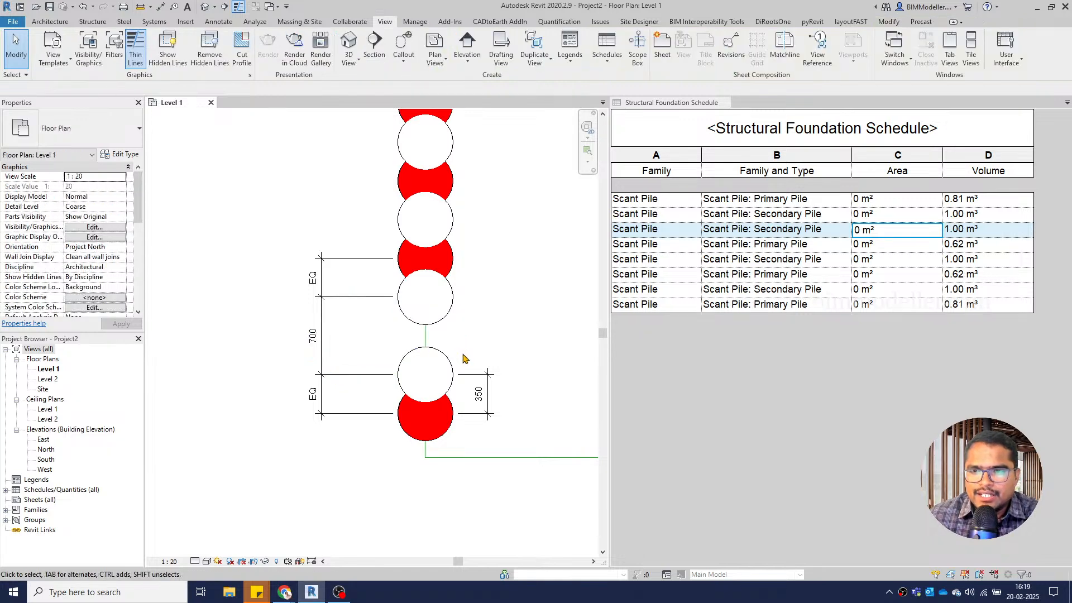
key(ctrl+z)
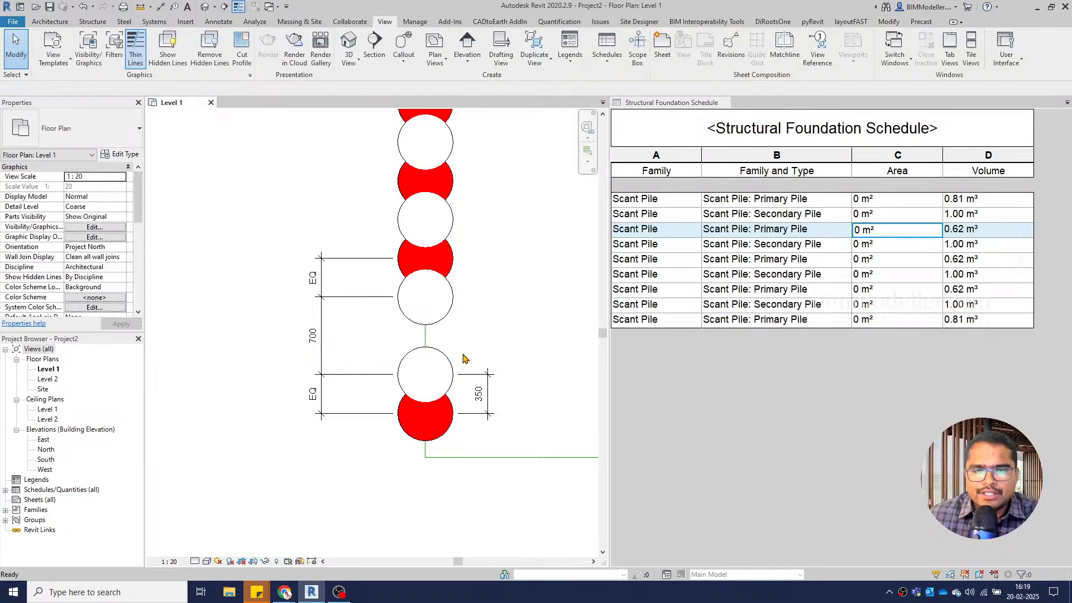
middle_drag(468, 345, 474, 371)
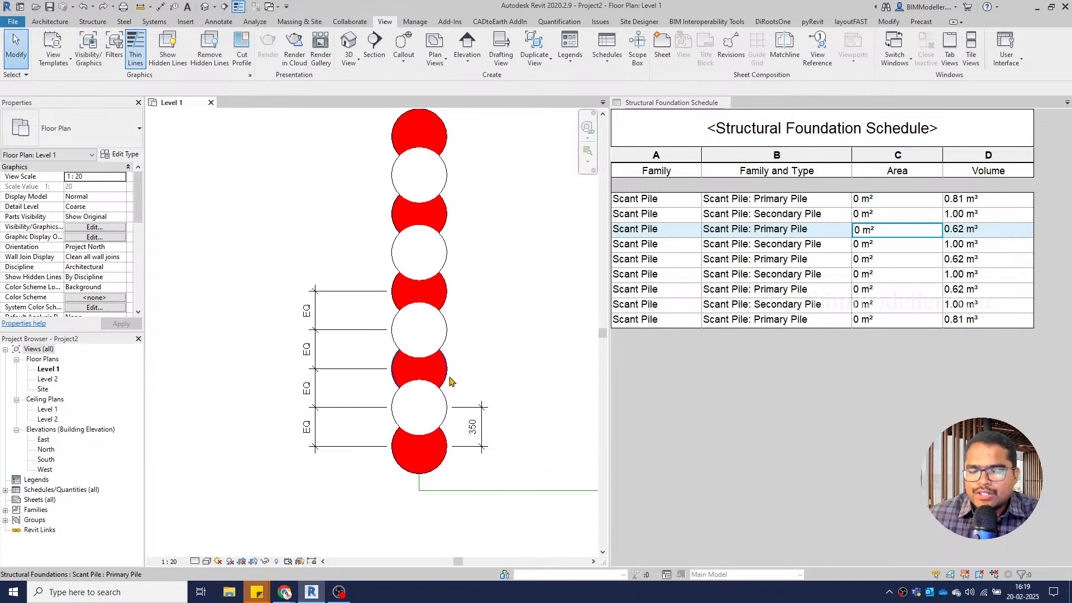
click(449, 380)
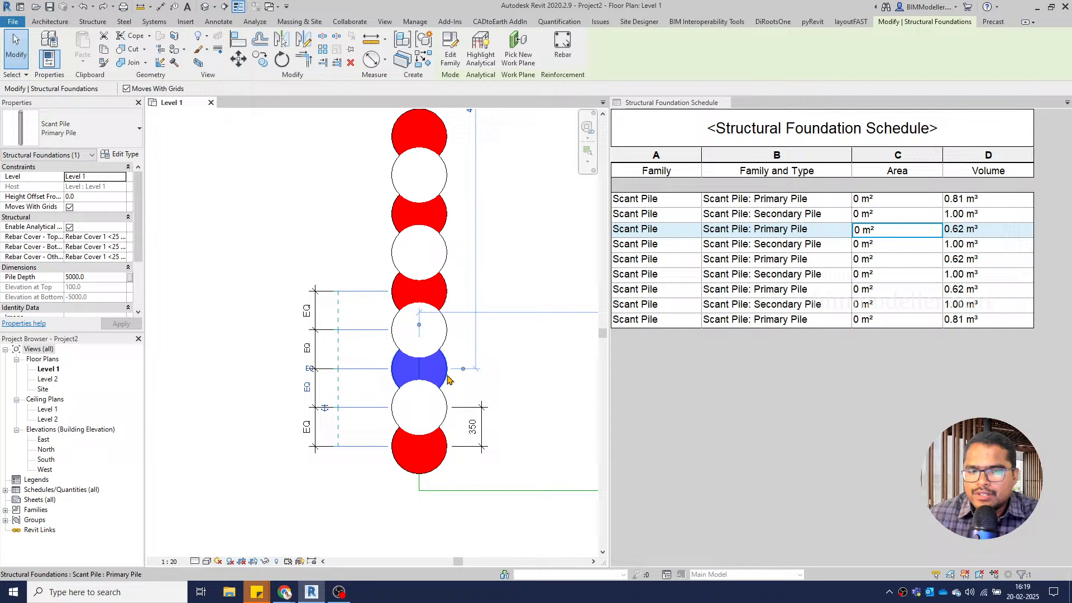
click(469, 395)
middle_drag(502, 375, 488, 416)
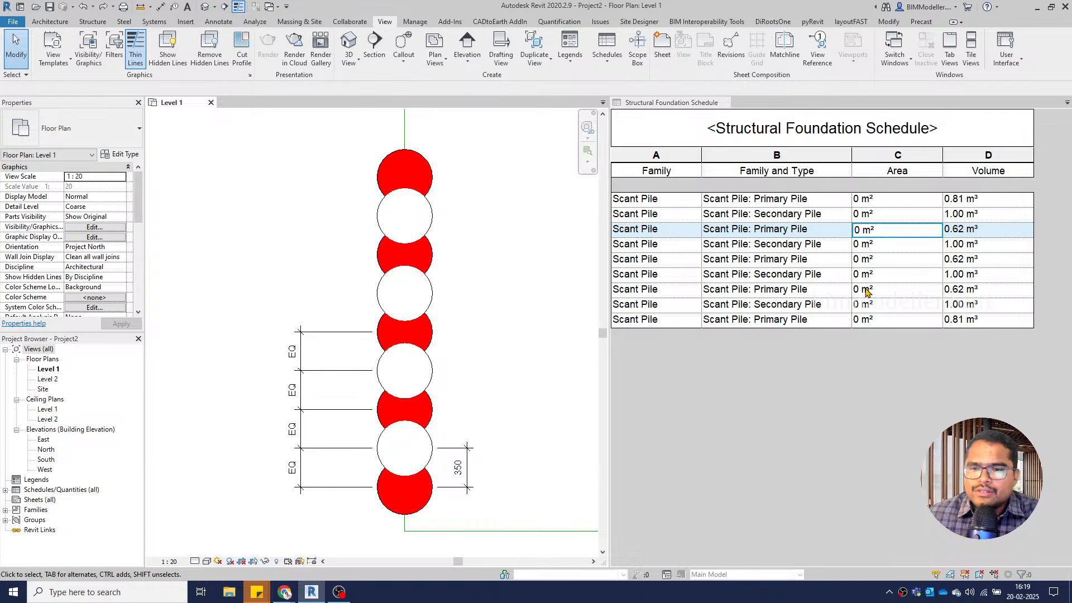
Sort the structural foundation schedule by Family and Type in ascending order, with a blank line between the groups
click(775, 374)
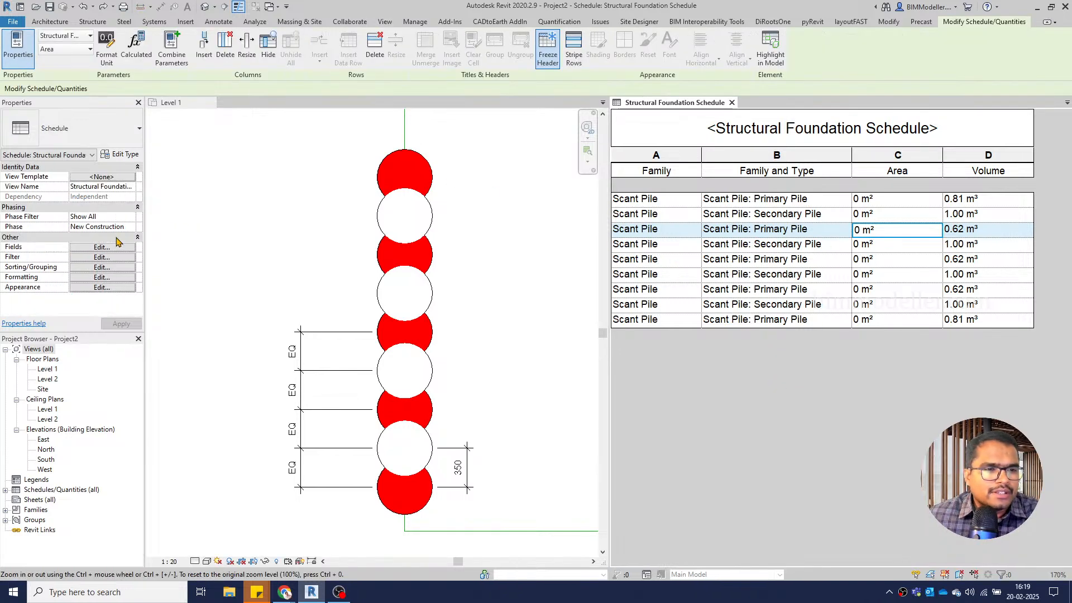
click(106, 267)
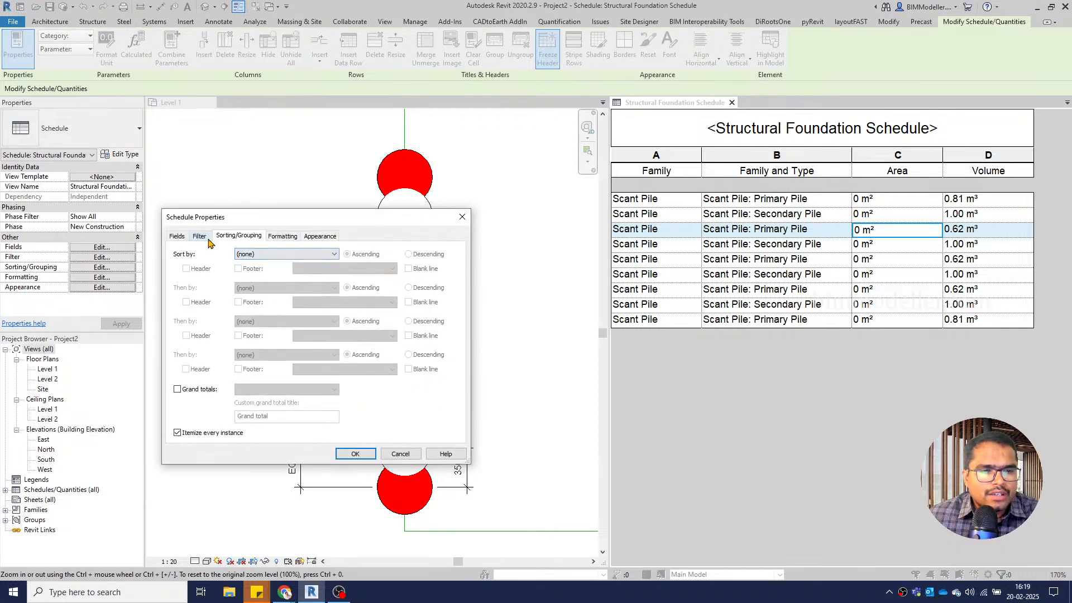
click(258, 254)
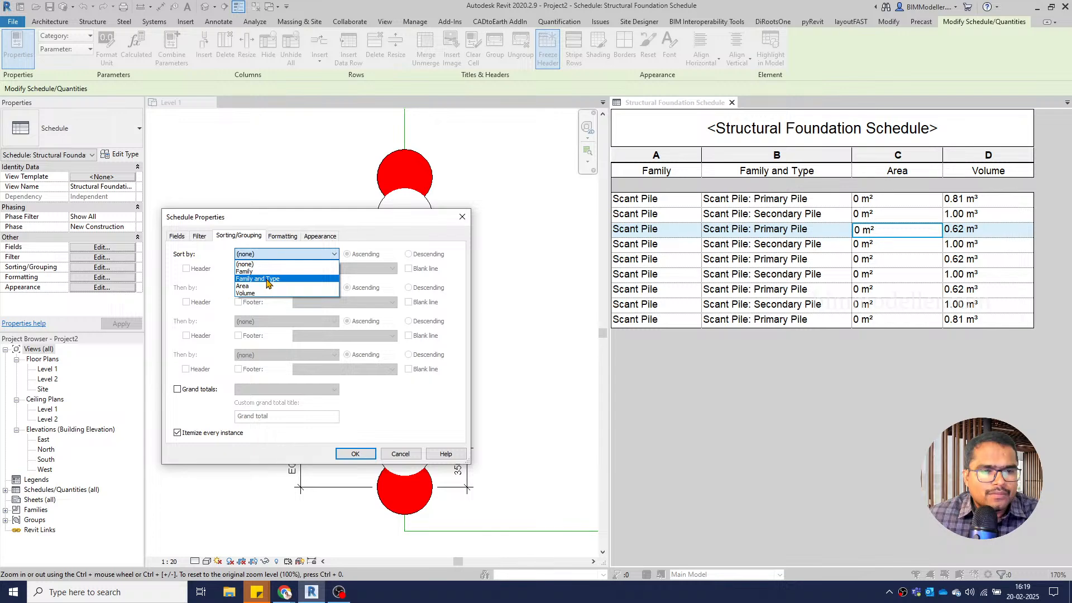
click(268, 283)
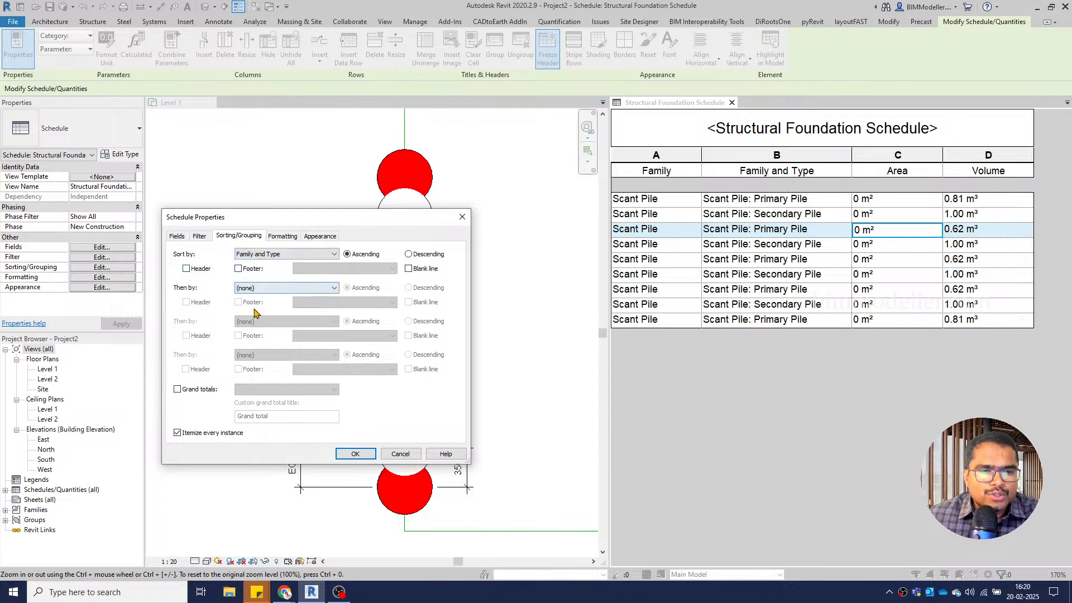
click(412, 270)
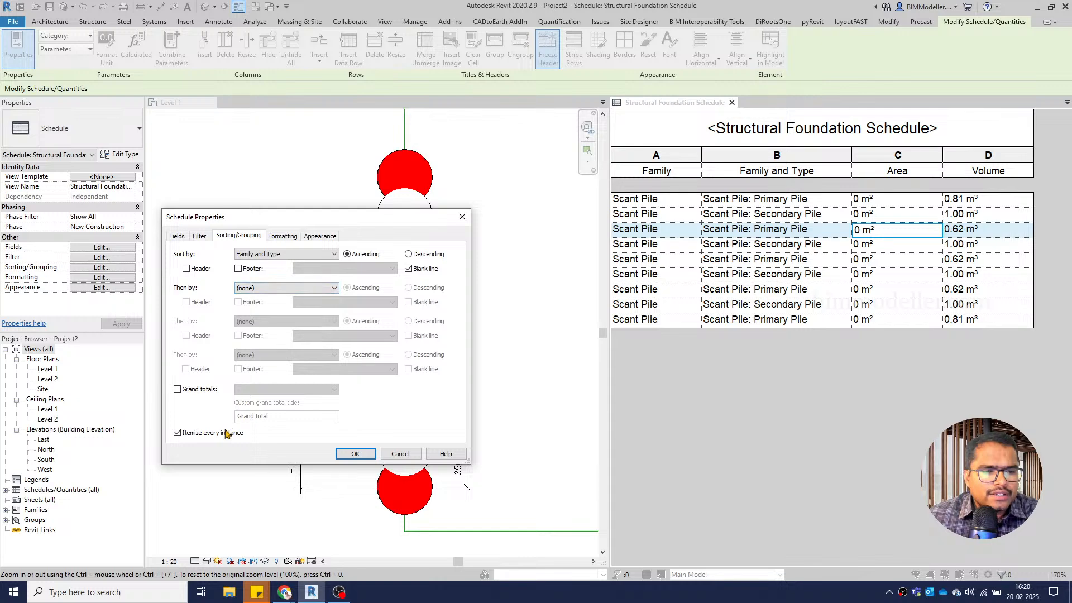
click(356, 454)
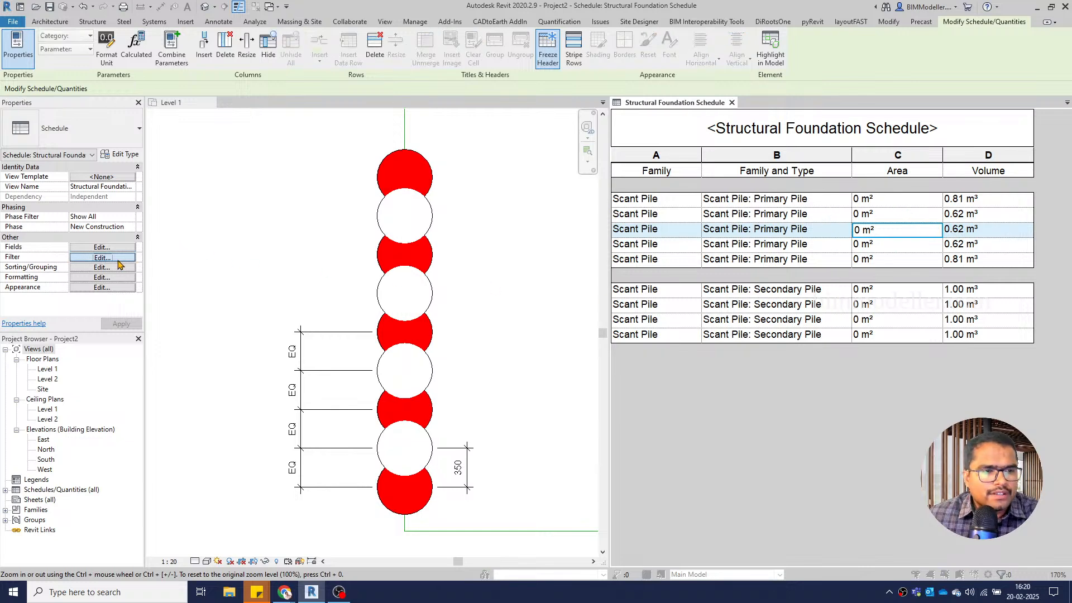
Turn on grand totals showing title, count and totals for the foundation schedule
click(119, 260)
click(239, 235)
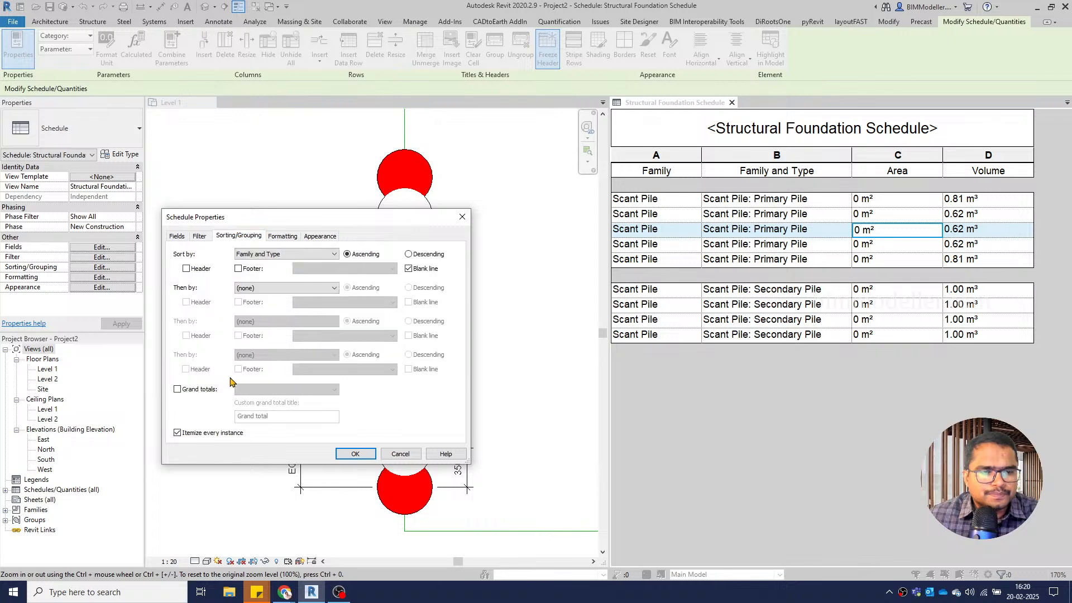
click(206, 392)
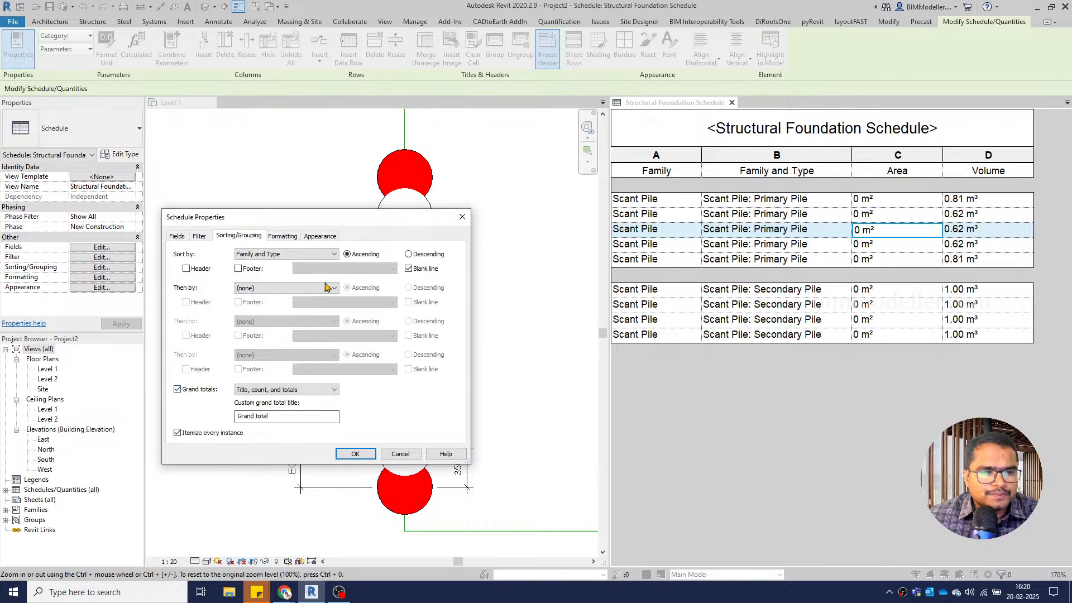
Set the schedule's Area and Volume fields to Calculate totals and apply the schedule properties
click(318, 238)
click(283, 236)
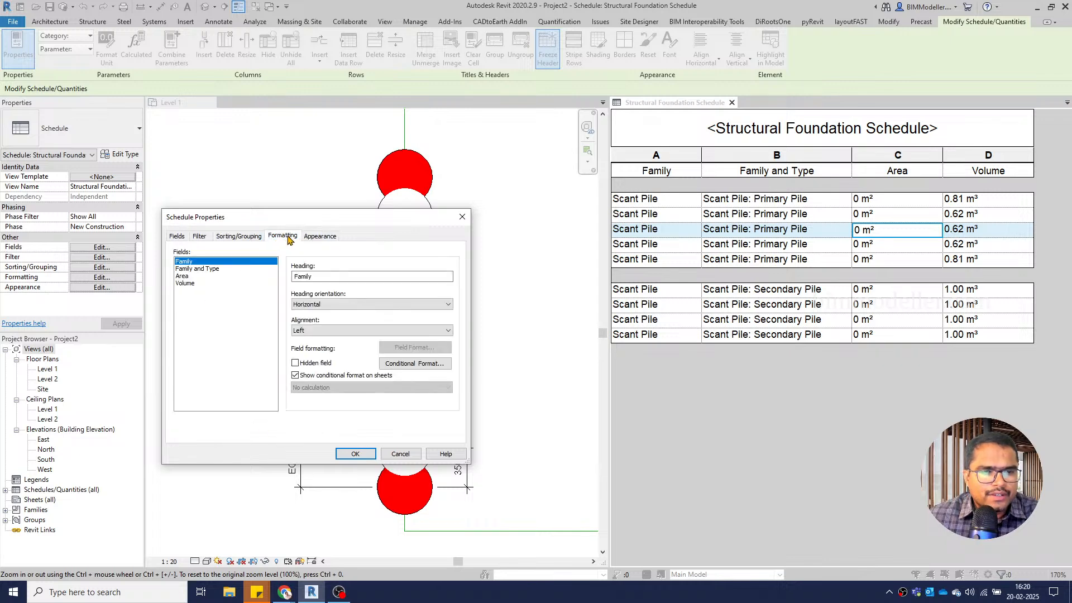
click(190, 269)
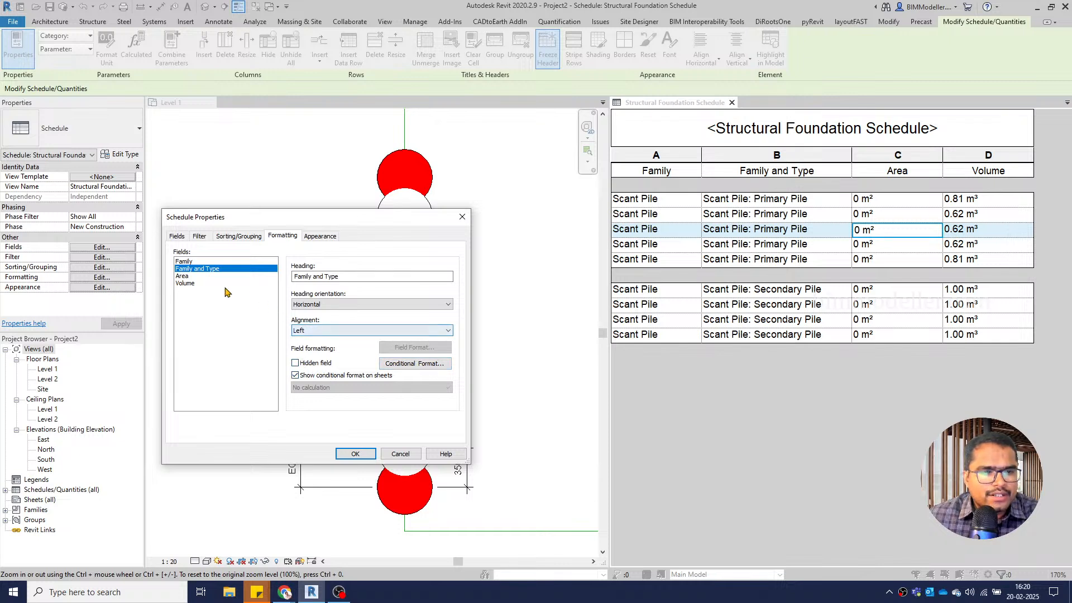
click(194, 275)
click(300, 388)
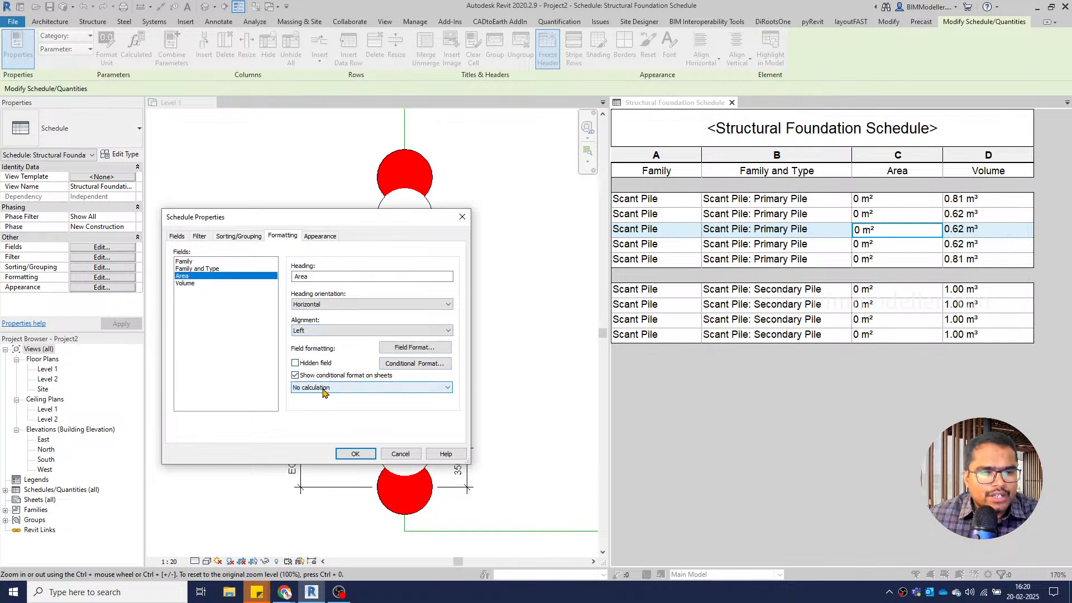
click(330, 406)
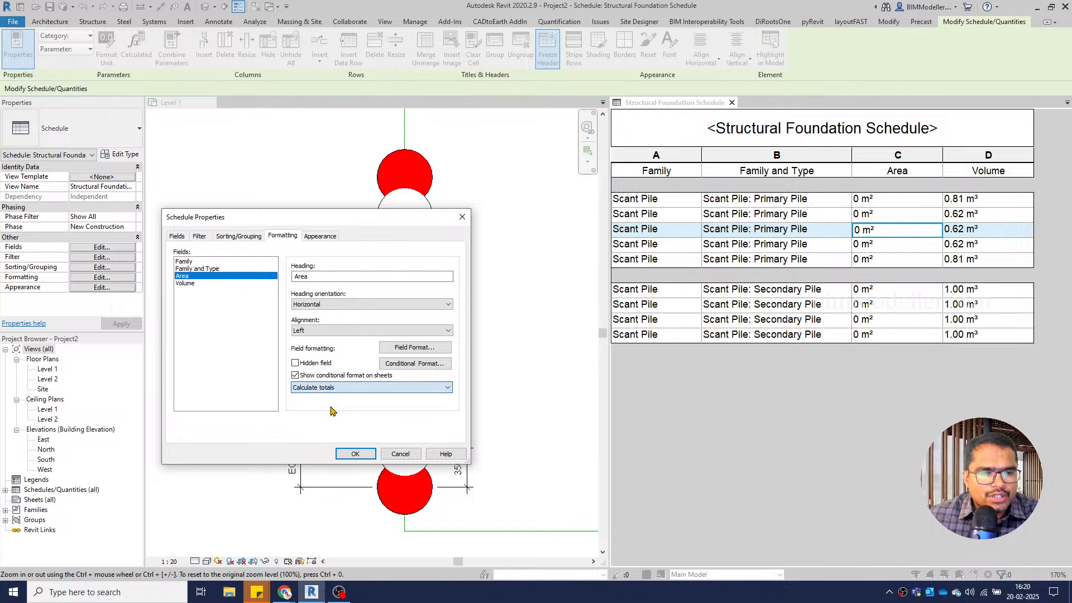
click(185, 283)
click(312, 387)
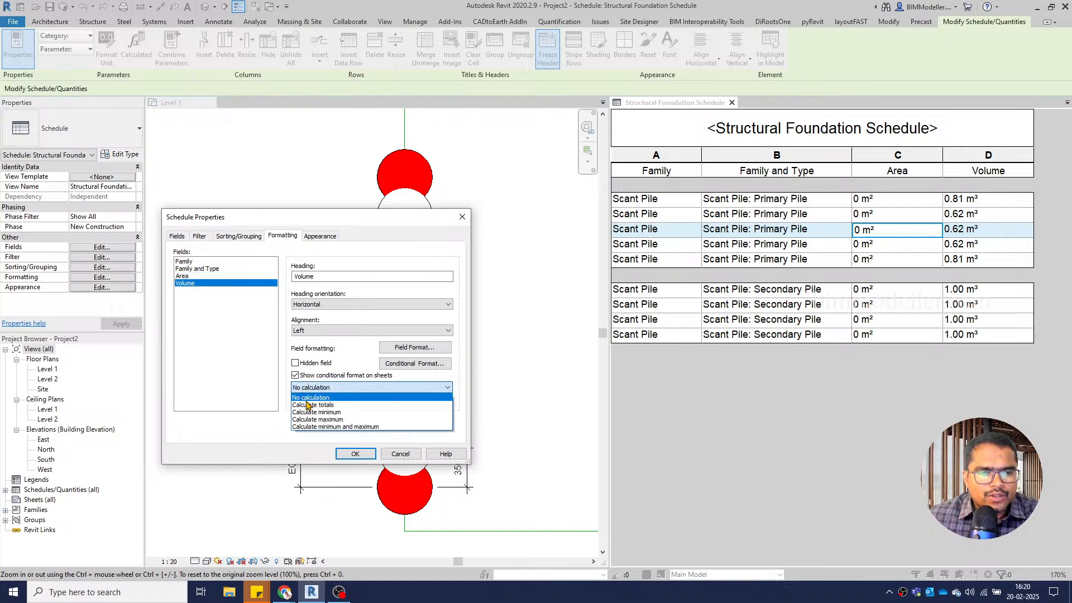
click(331, 415)
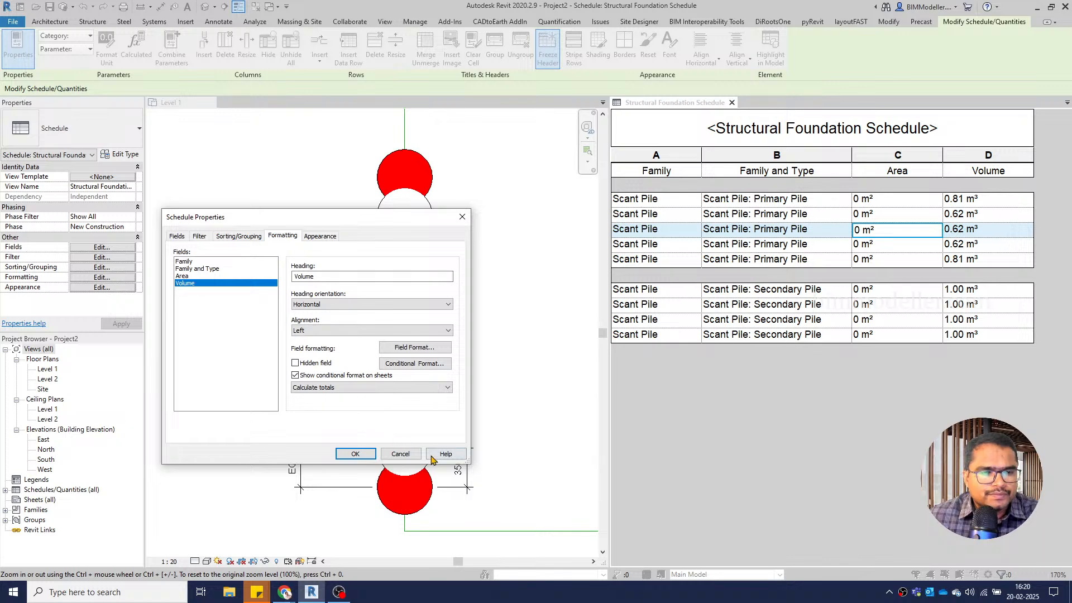
click(356, 454)
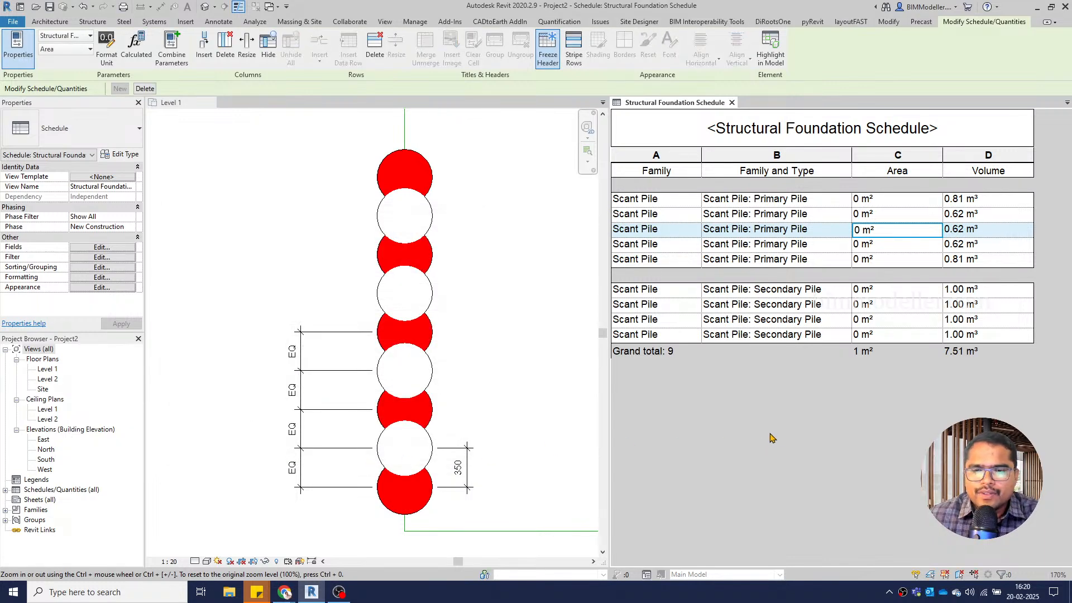
click(354, 366)
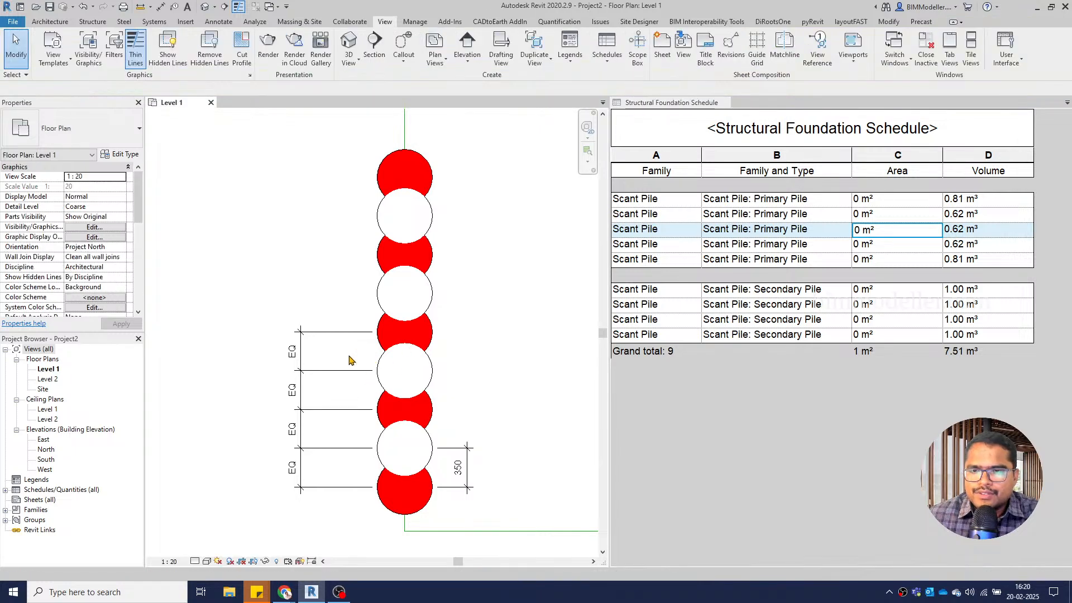
scroll(301, 345, down, 2)
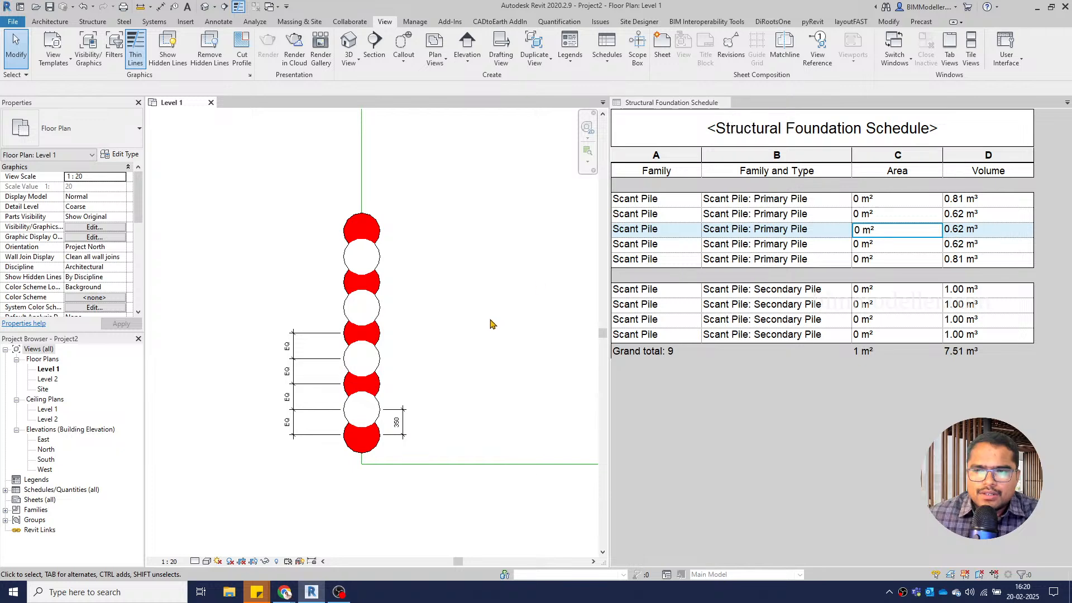
scroll(469, 335, down, 1)
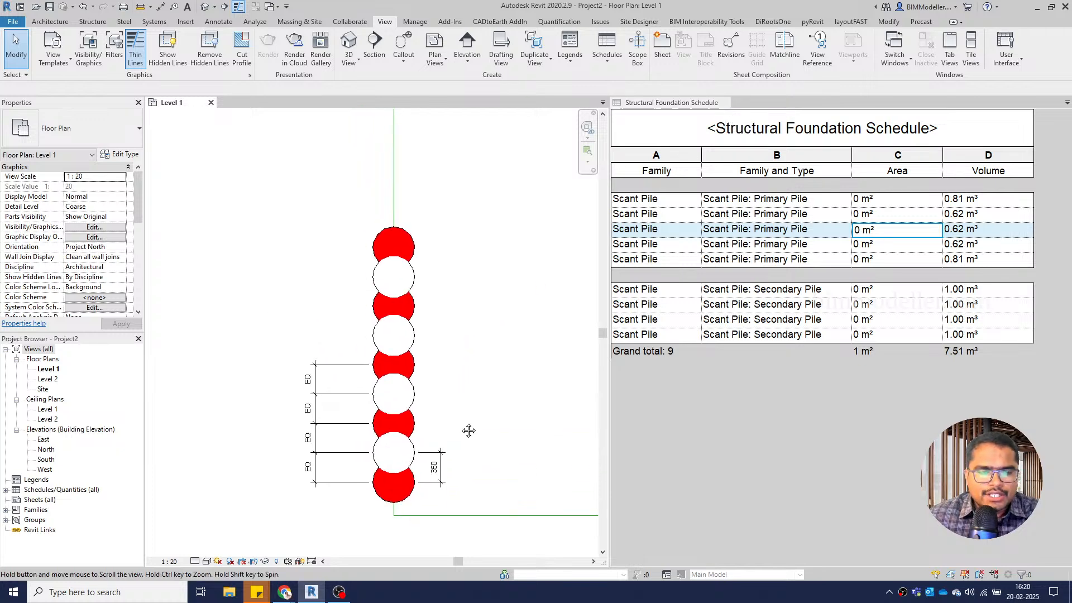
scroll(444, 395, up, 1)
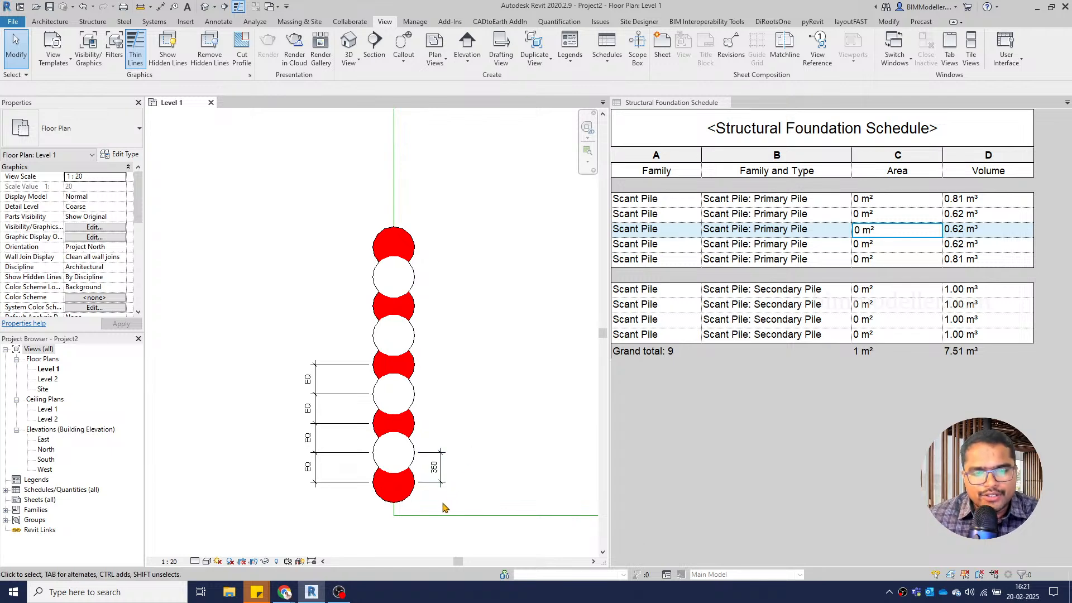
scroll(441, 507, up, 2)
scroll(441, 507, down, 1)
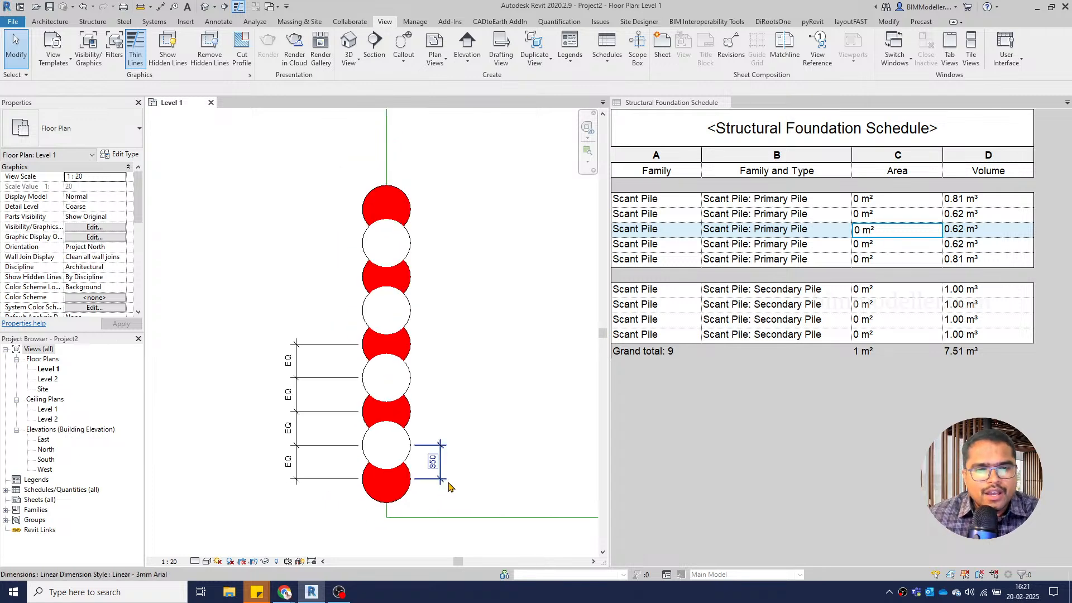
middle_drag(484, 474, 444, 476)
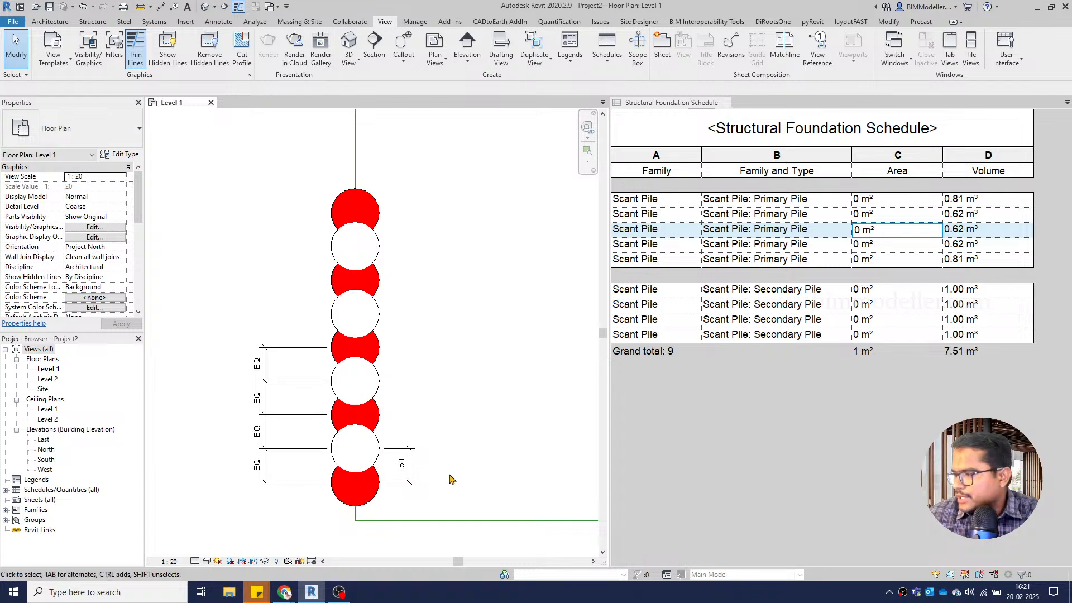
scroll(447, 481, down, 2)
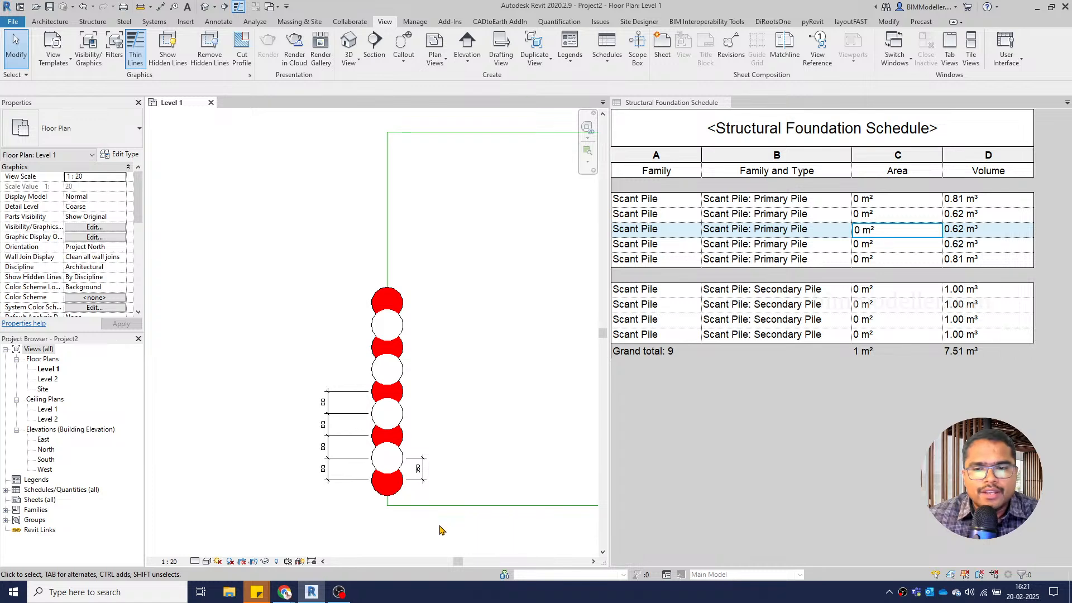
Copy the whole pile row upward in the Level 1 plan, from its lowest pile to its topmost pile, and undo the copy
middle_drag(437, 520, 440, 476)
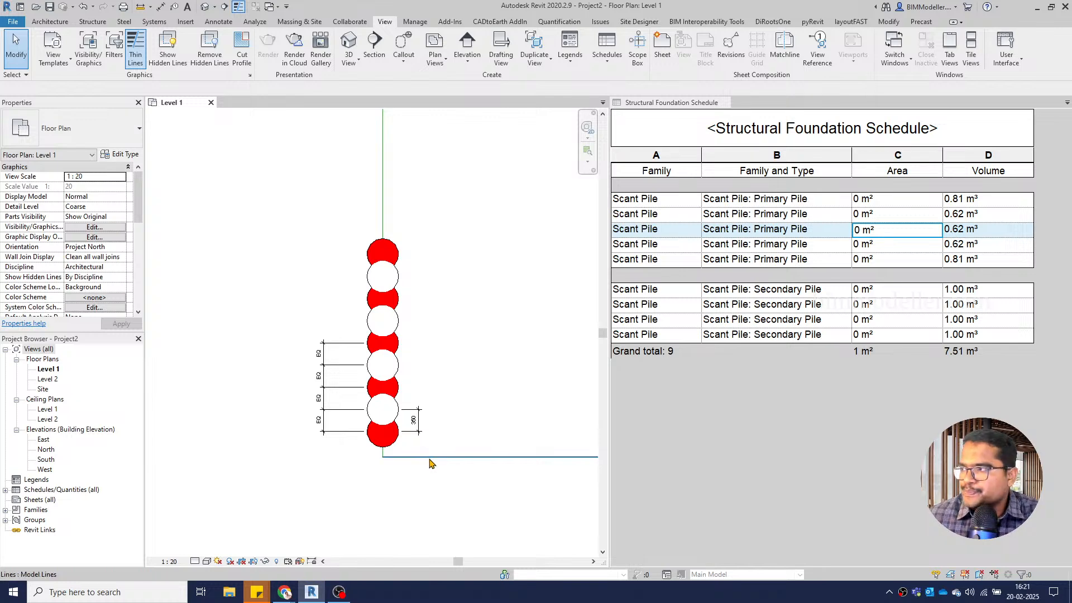
middle_drag(422, 463, 400, 488)
middle_drag(473, 353, 493, 373)
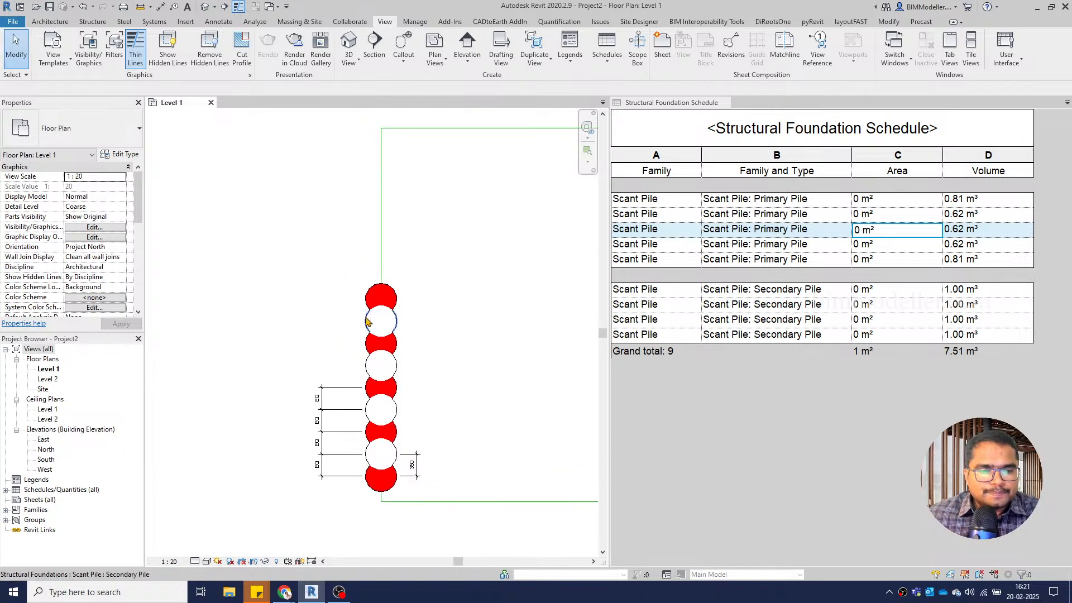
drag(339, 260, 415, 506)
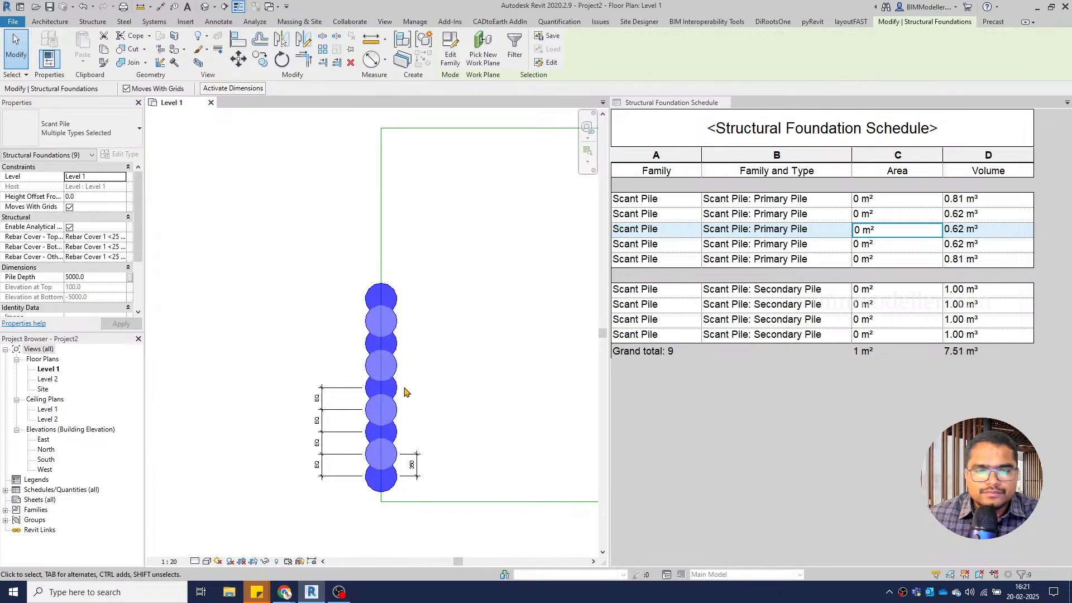
click(266, 65)
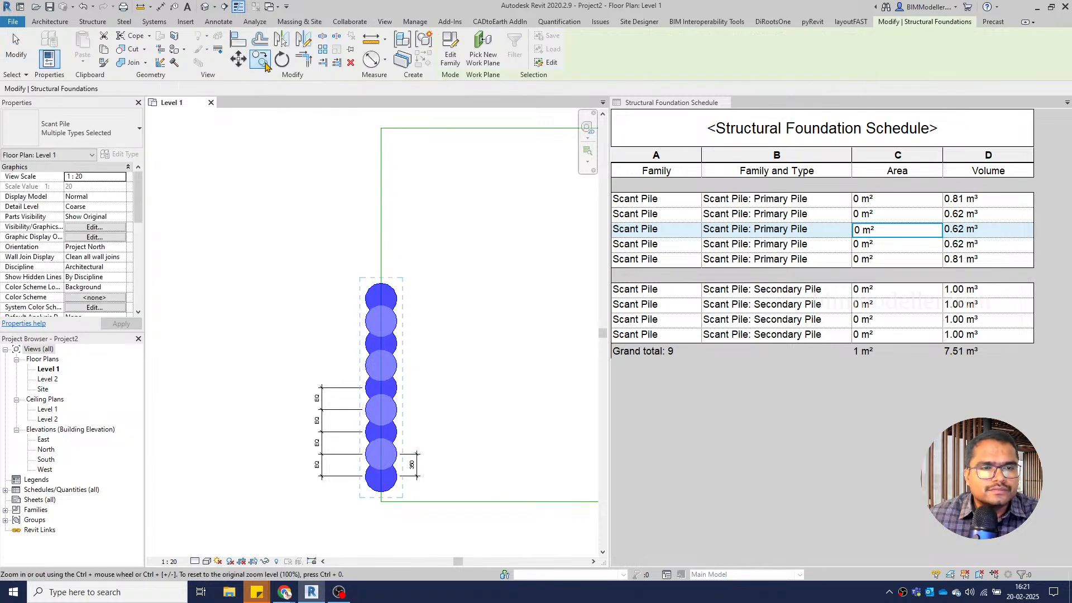
click(384, 479)
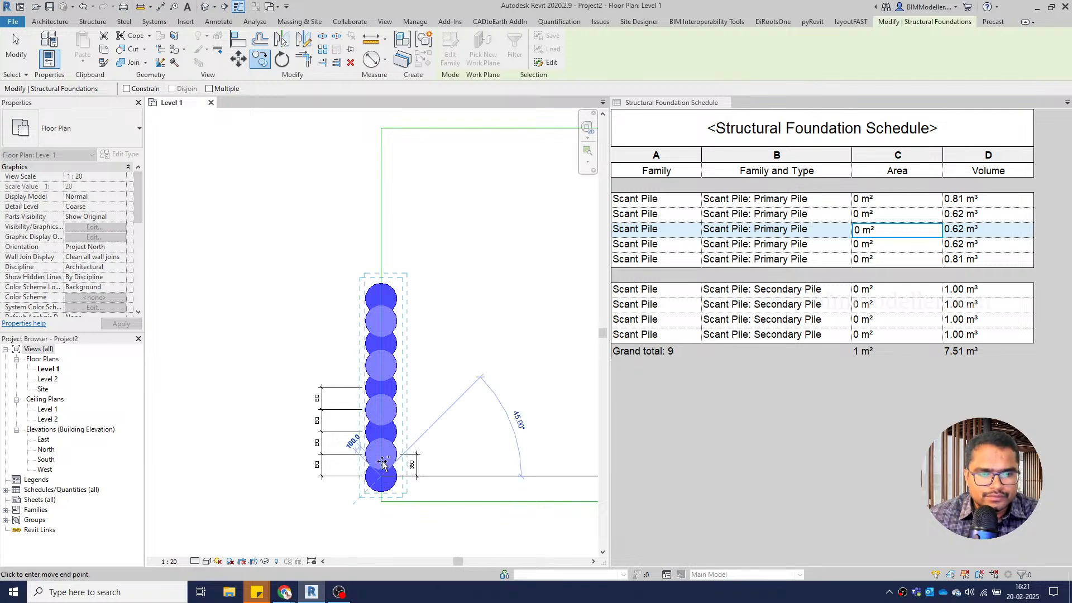
click(382, 298)
middle_drag(449, 311, 436, 392)
click(424, 229)
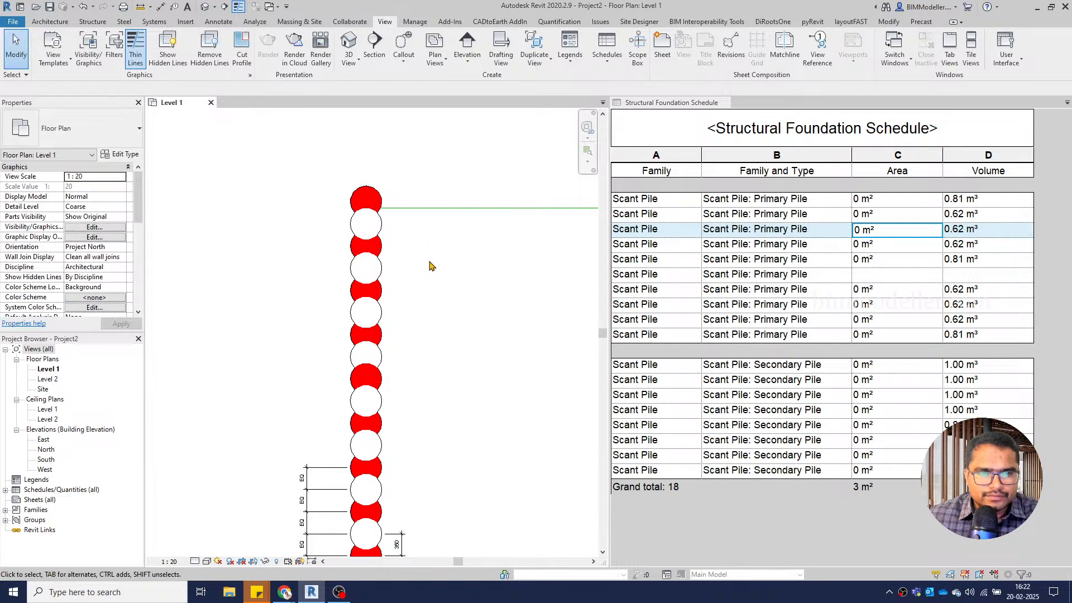
middle_drag(455, 335, 455, 282)
key(ctrl+z)
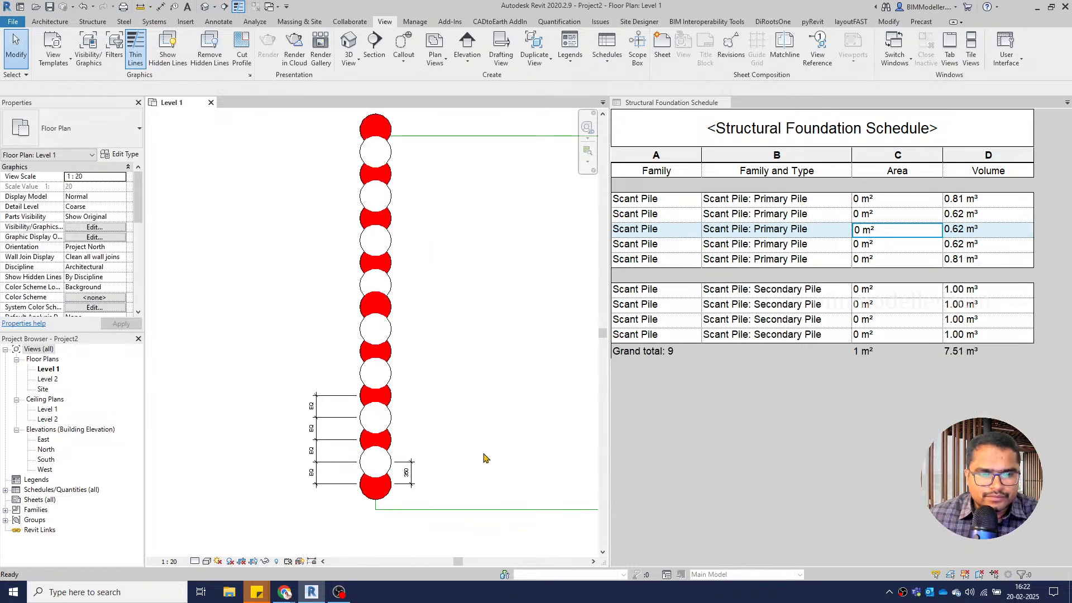
middle_drag(490, 419, 445, 407)
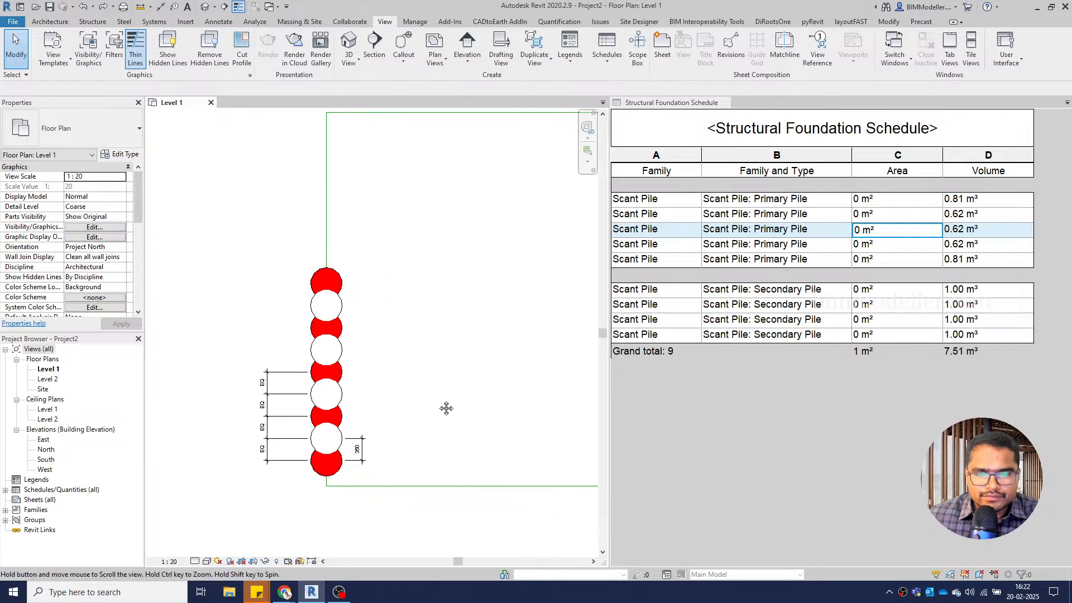
Add a footer showing title, count, and totals to each Family and Type group of the foundation schedule
click(860, 413)
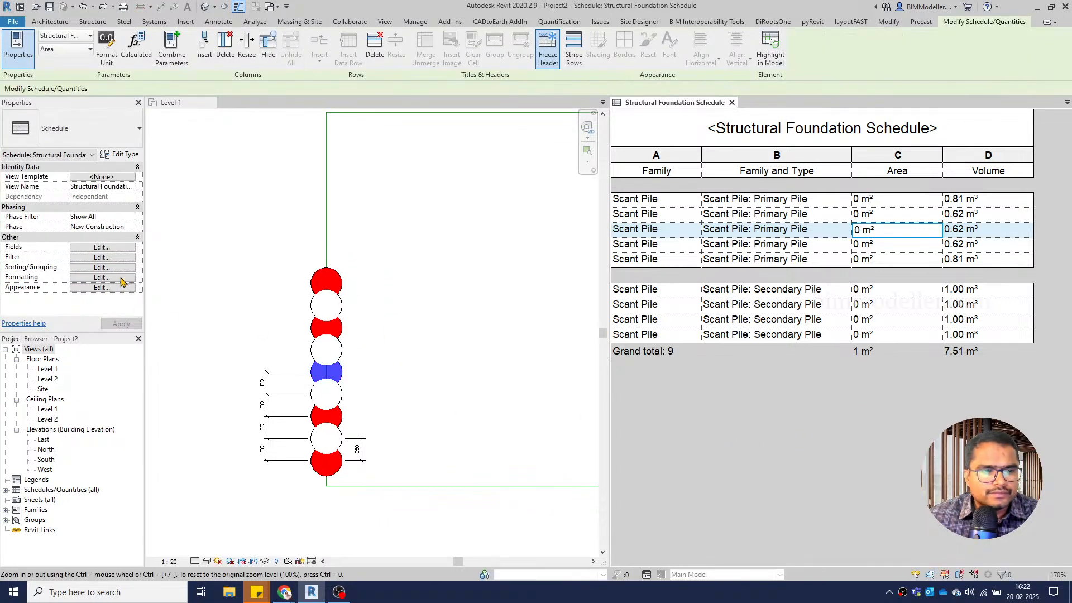
click(111, 266)
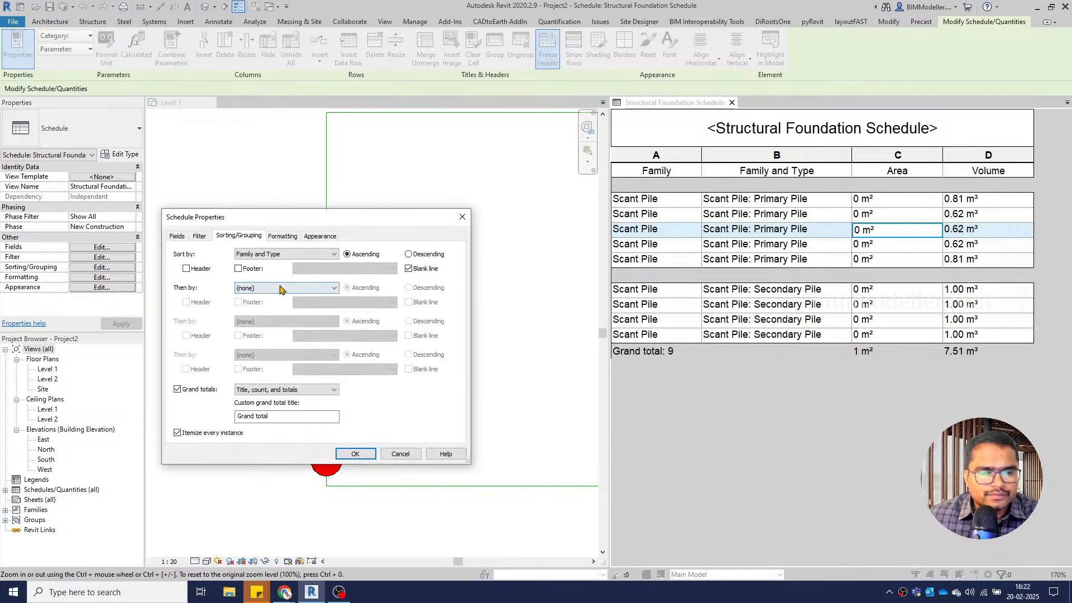
click(239, 269)
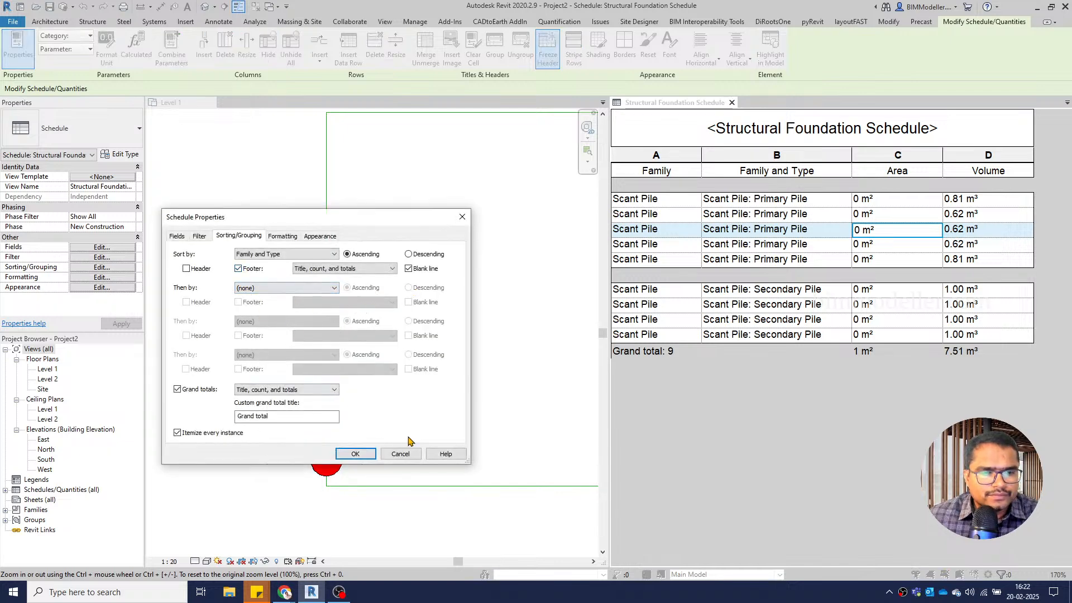
click(346, 269)
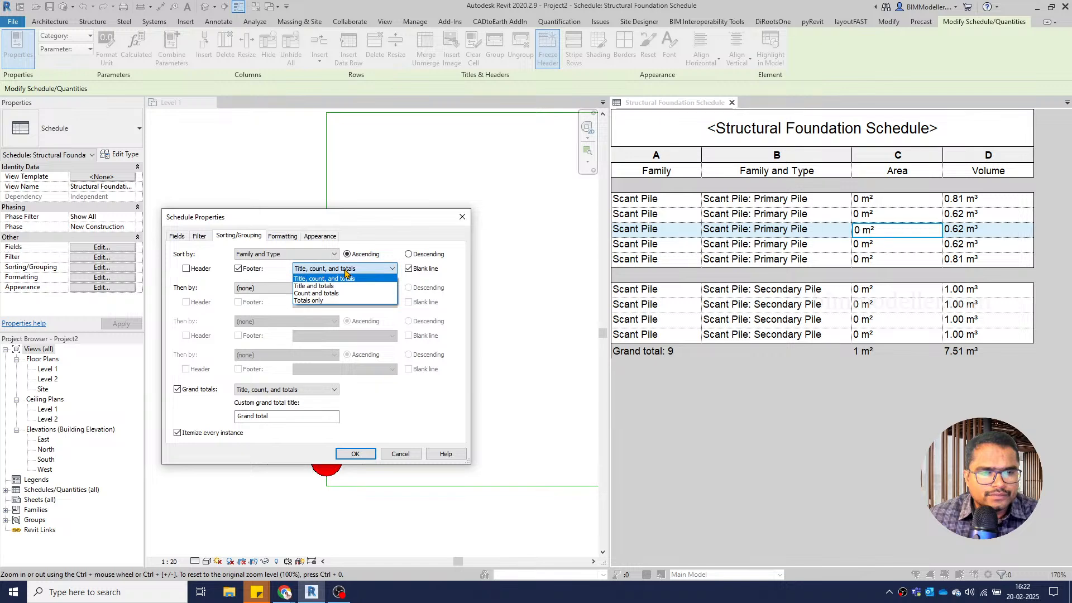
click(334, 276)
click(355, 453)
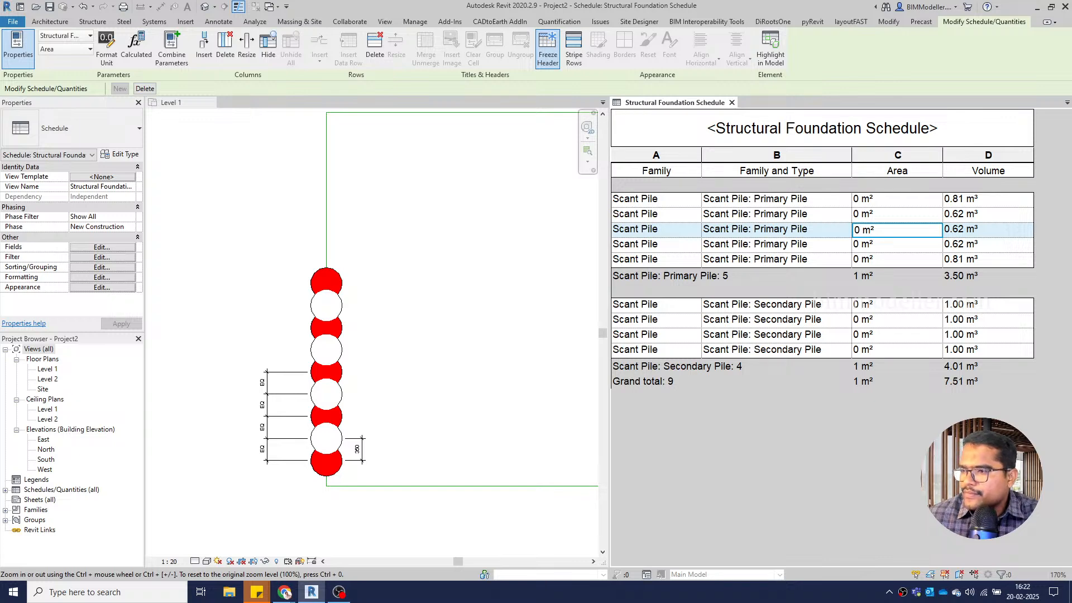
Open the default 3D view of the pile row and set its visual style to Shaded
click(352, 290)
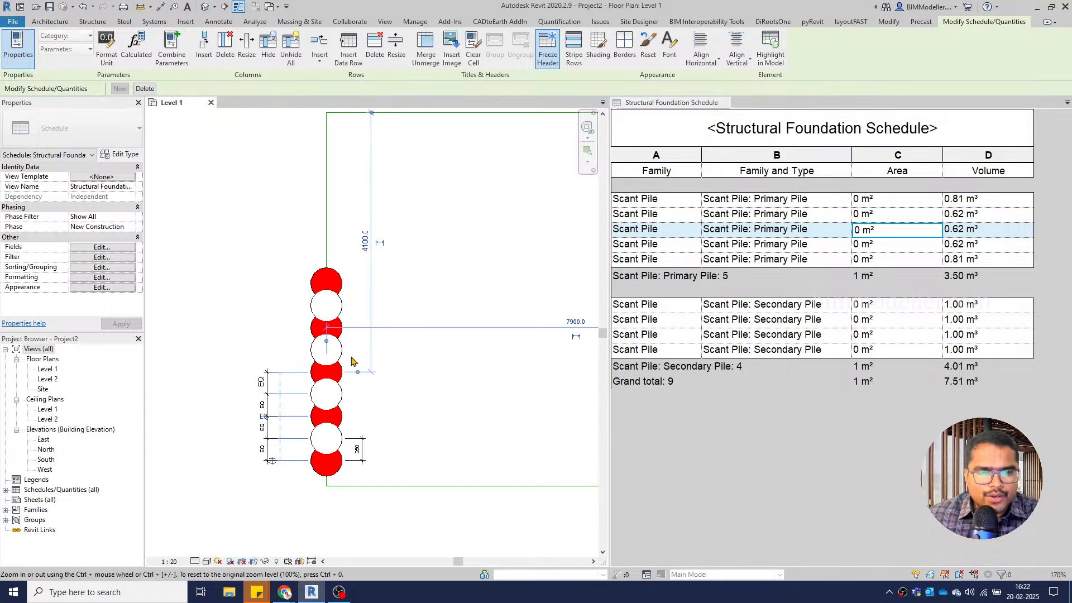
scroll(352, 352, down, 2)
scroll(364, 381, up, 3)
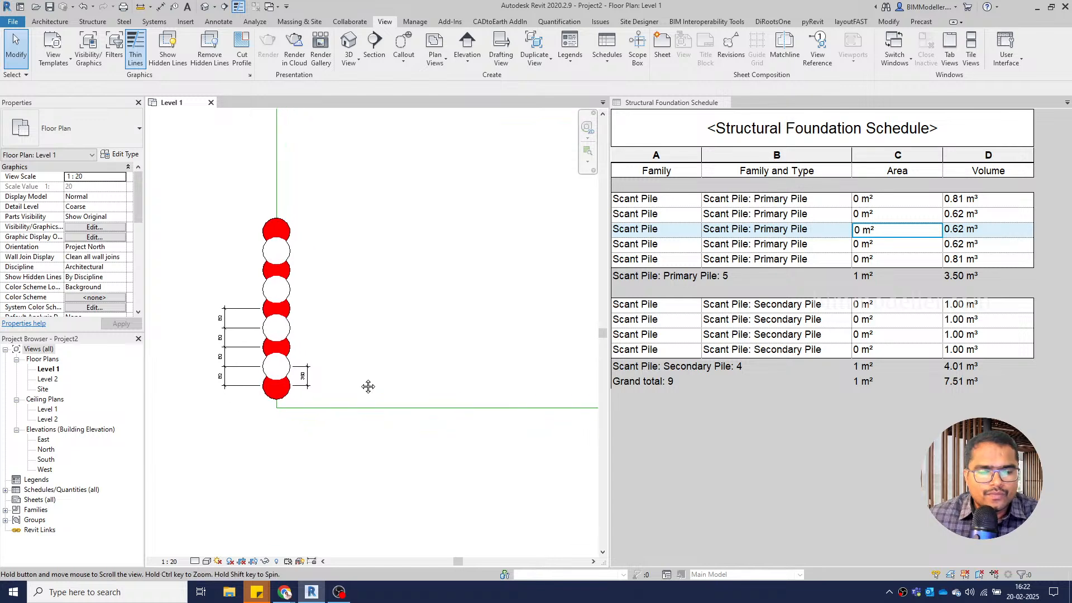
click(205, 6)
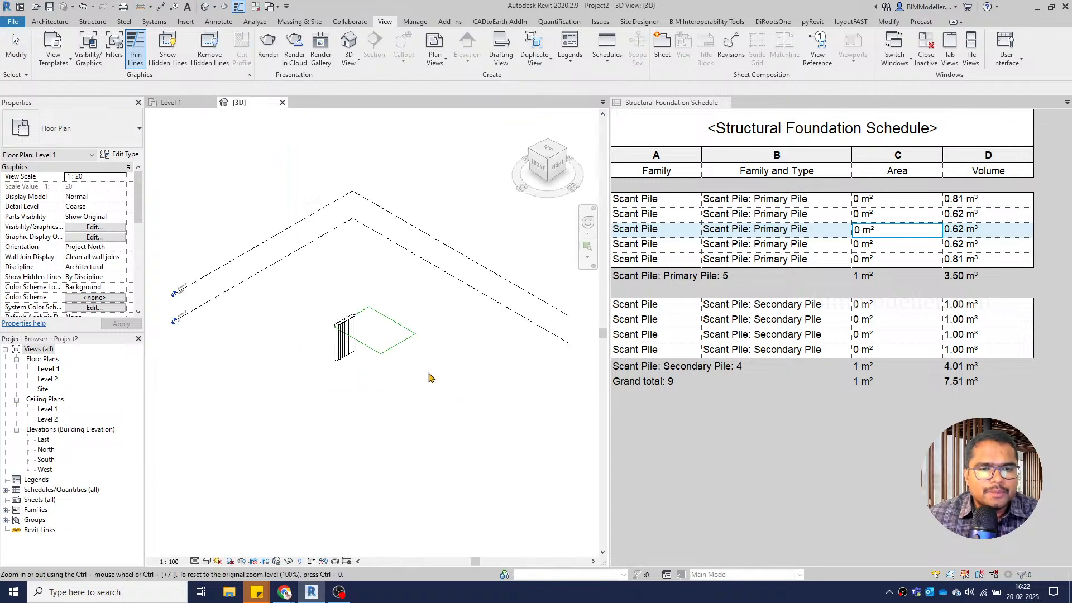
scroll(357, 357, up, 8)
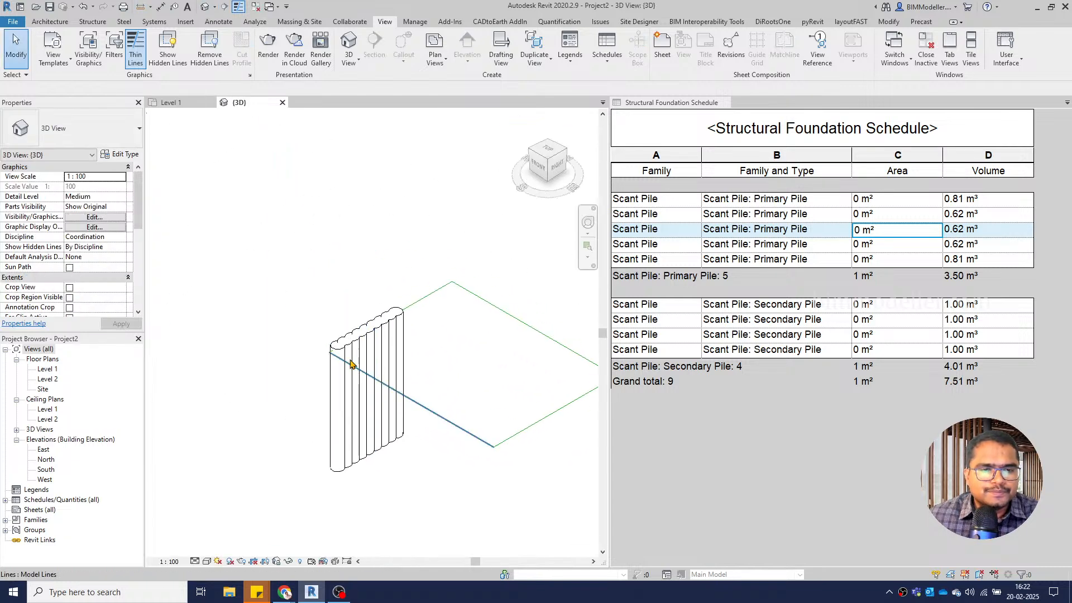
key(s)
key(d)
scroll(346, 313, up, 3)
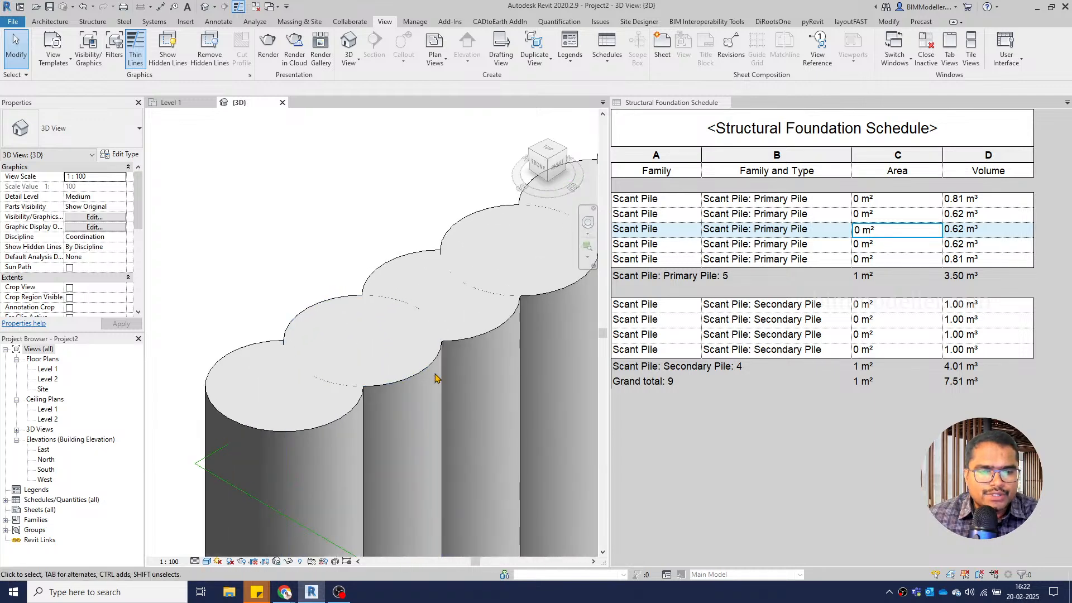
Examine the overlaps between adjacent piles in 3D, selecting a secondary and a primary pile, and inspect the whole pile row
click(425, 368)
scroll(388, 349, down, 4)
click(404, 331)
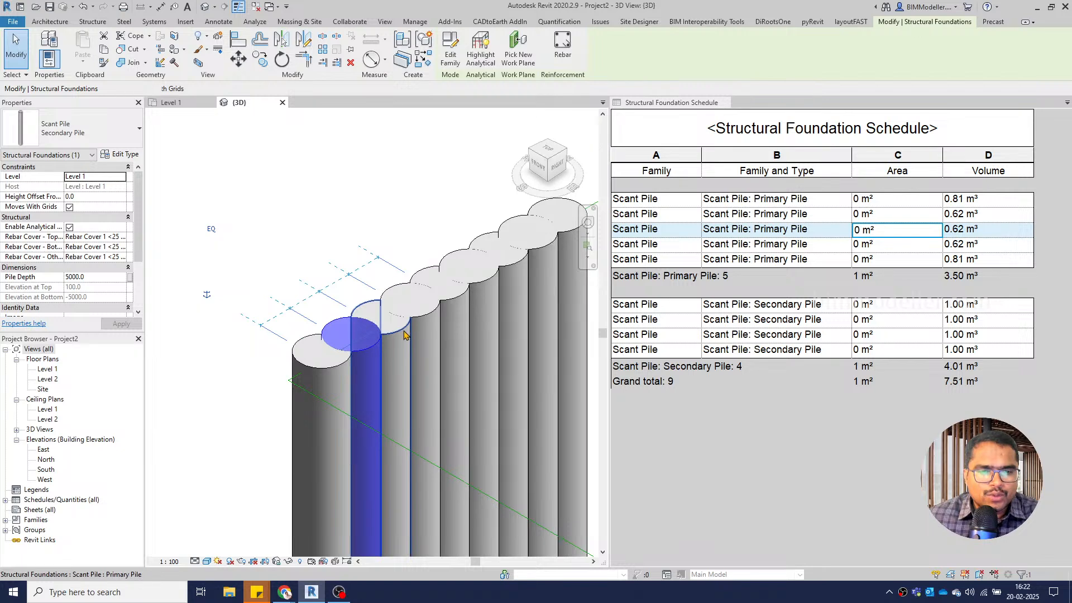
scroll(403, 328, up, 1)
scroll(391, 315, down, 1)
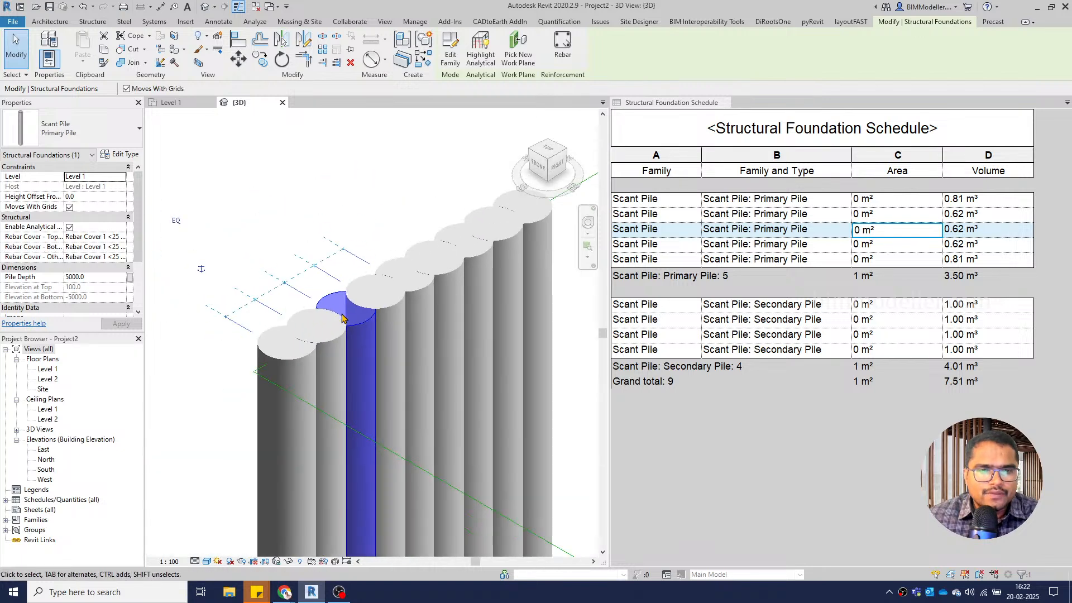
middle_drag(434, 338, 370, 375)
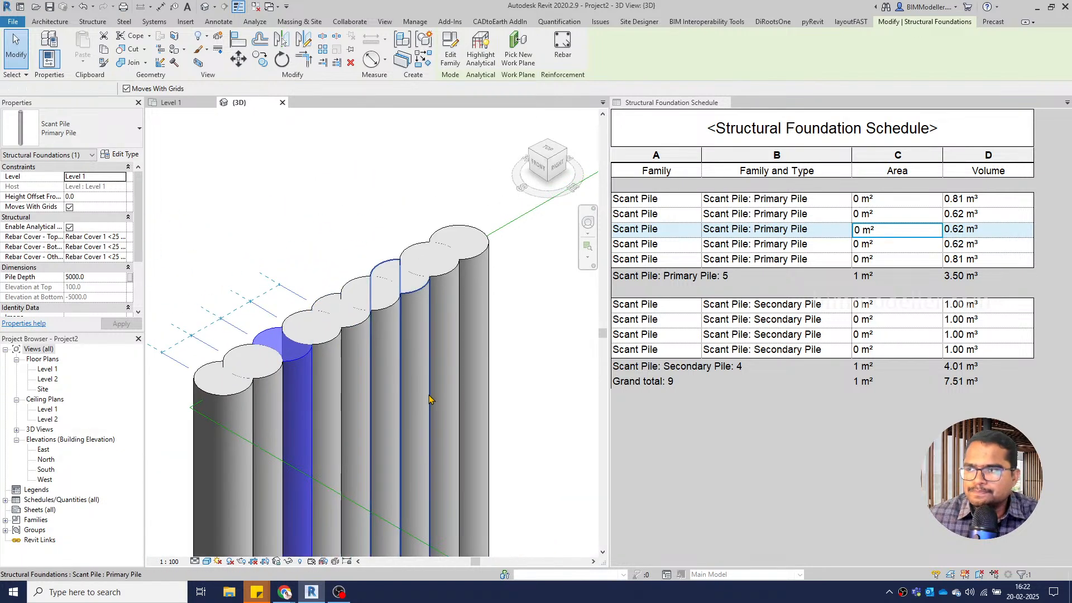
key(Escape)
middle_drag(471, 388, 443, 388)
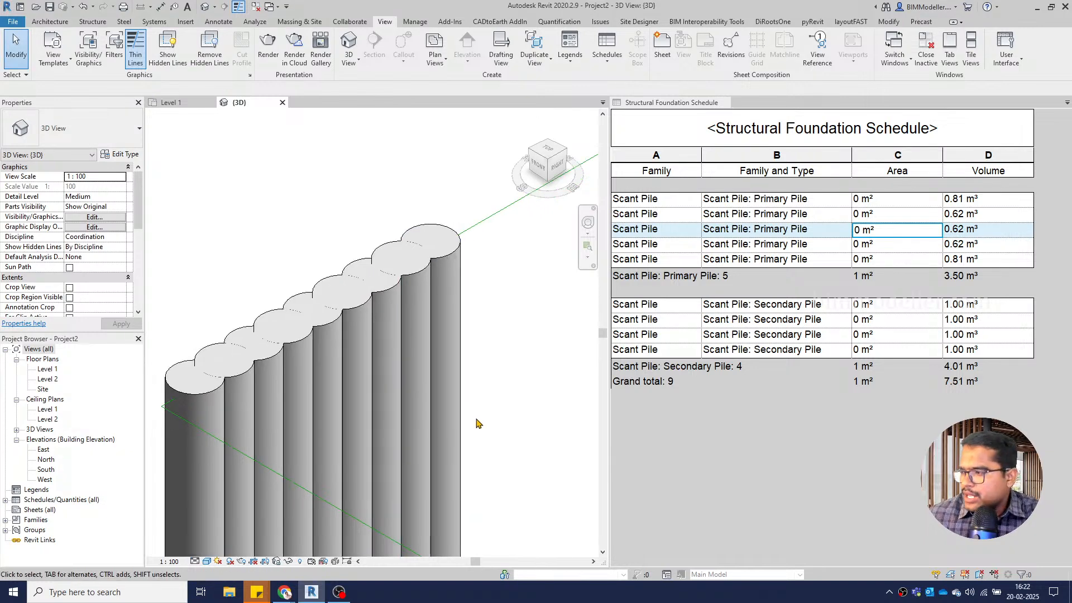
scroll(372, 302, down, 3)
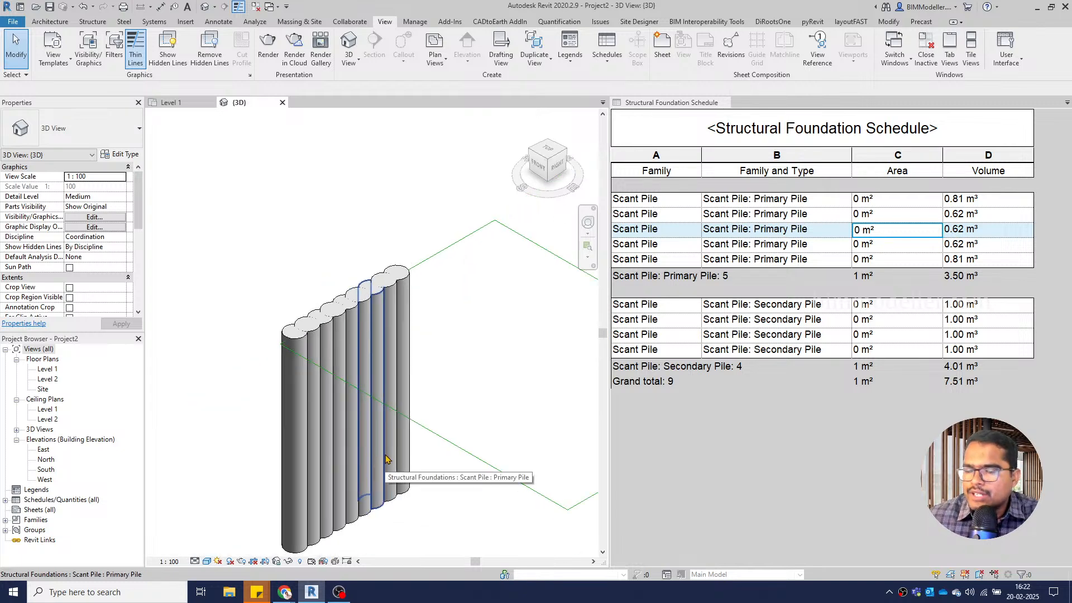
middle_drag(450, 507, 437, 434)
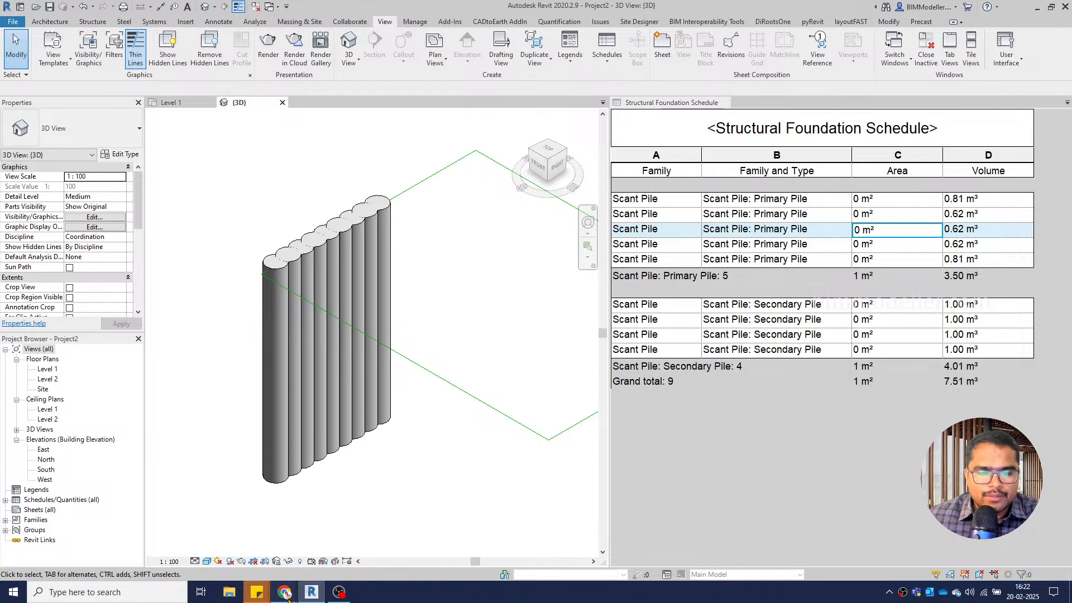
mouse_move(285, 591)
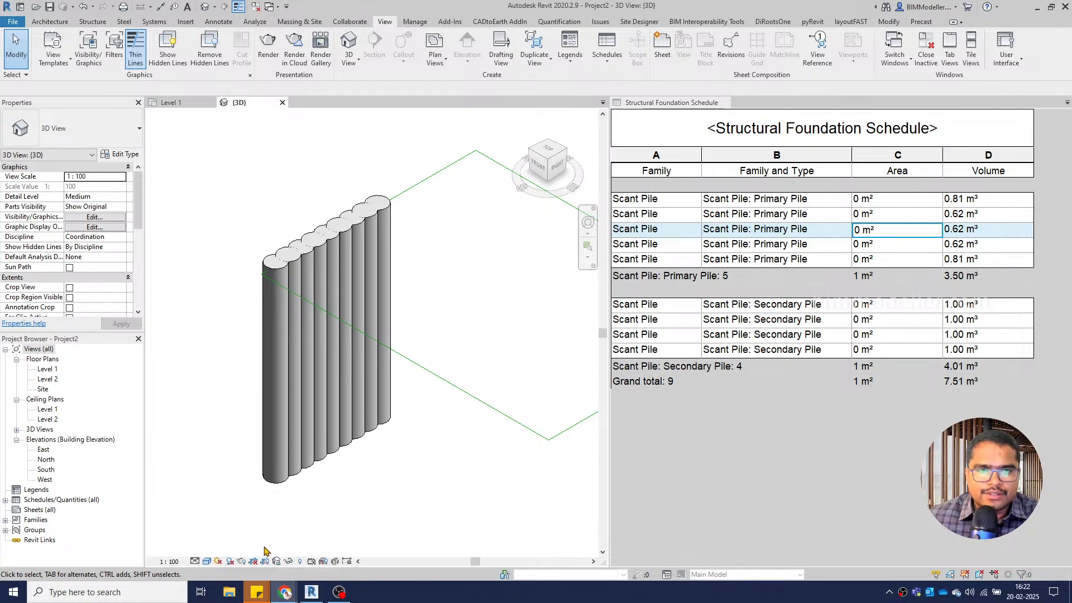